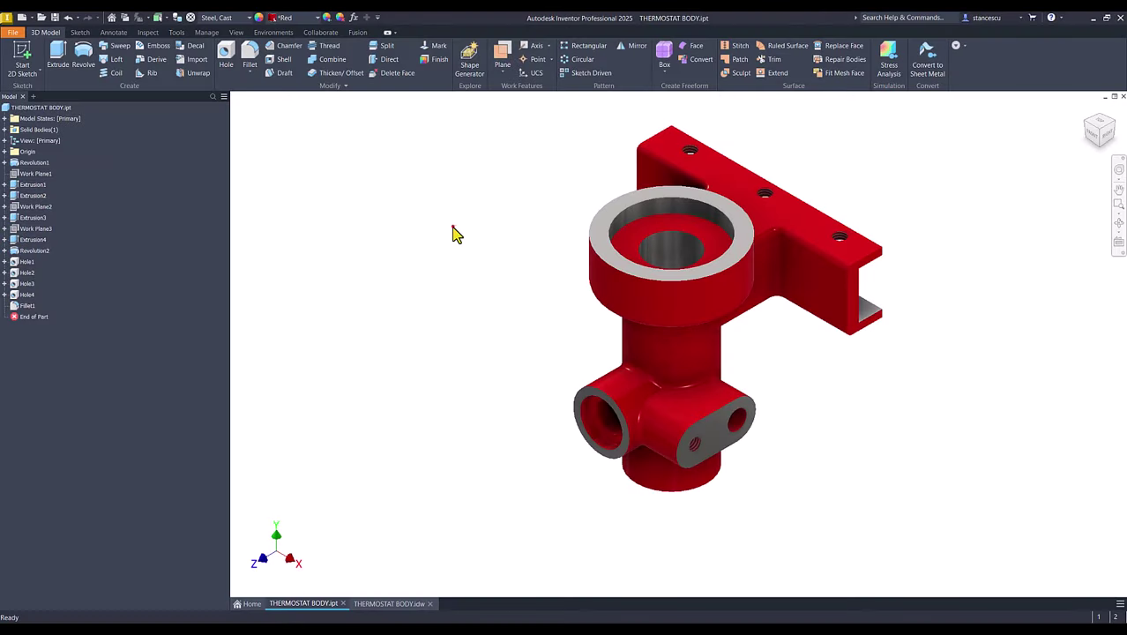
# Step: Return the red thermostat body to its Home view and switch to the THERMOSTAT BODY.idw drawing
pyautogui.click(454, 227)
pyautogui.click(446, 257)
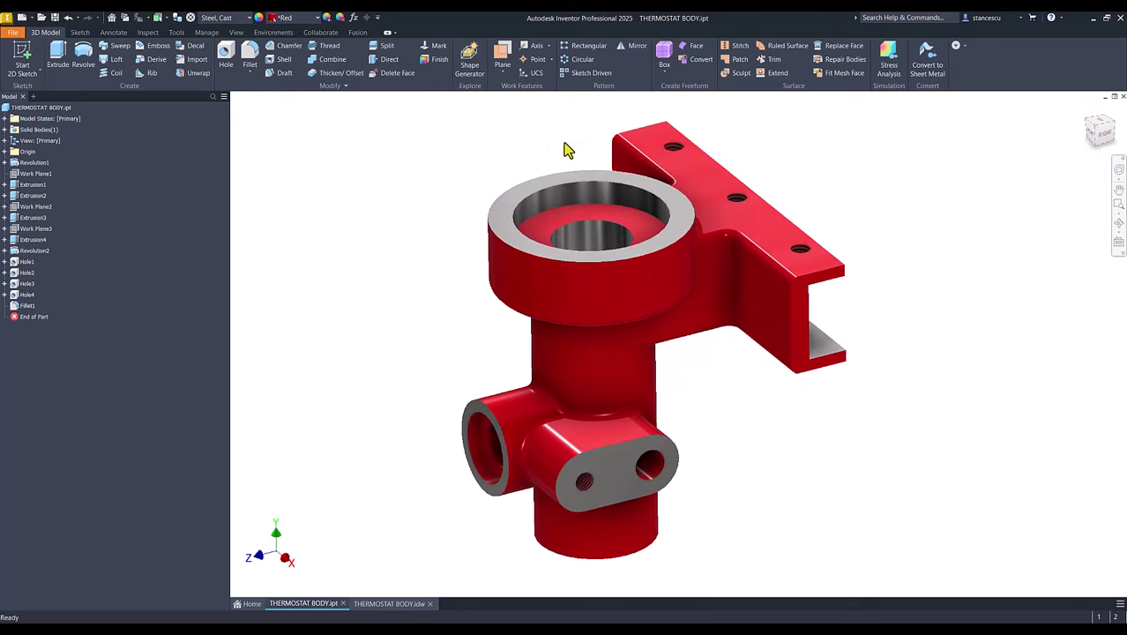
pyautogui.press('F6')
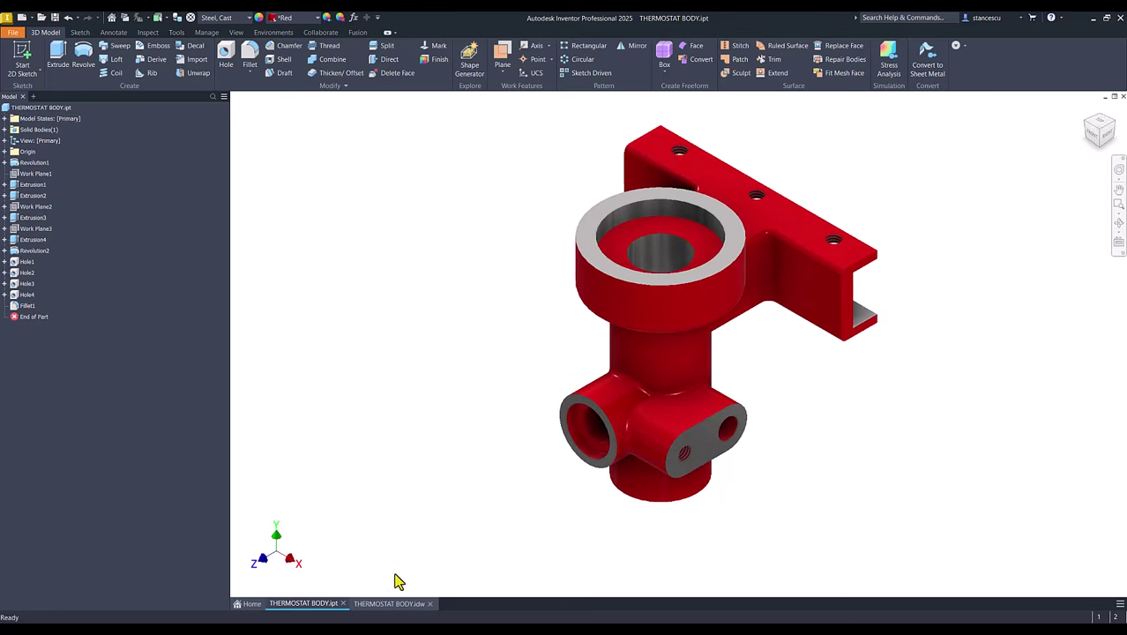
pyautogui.click(401, 604)
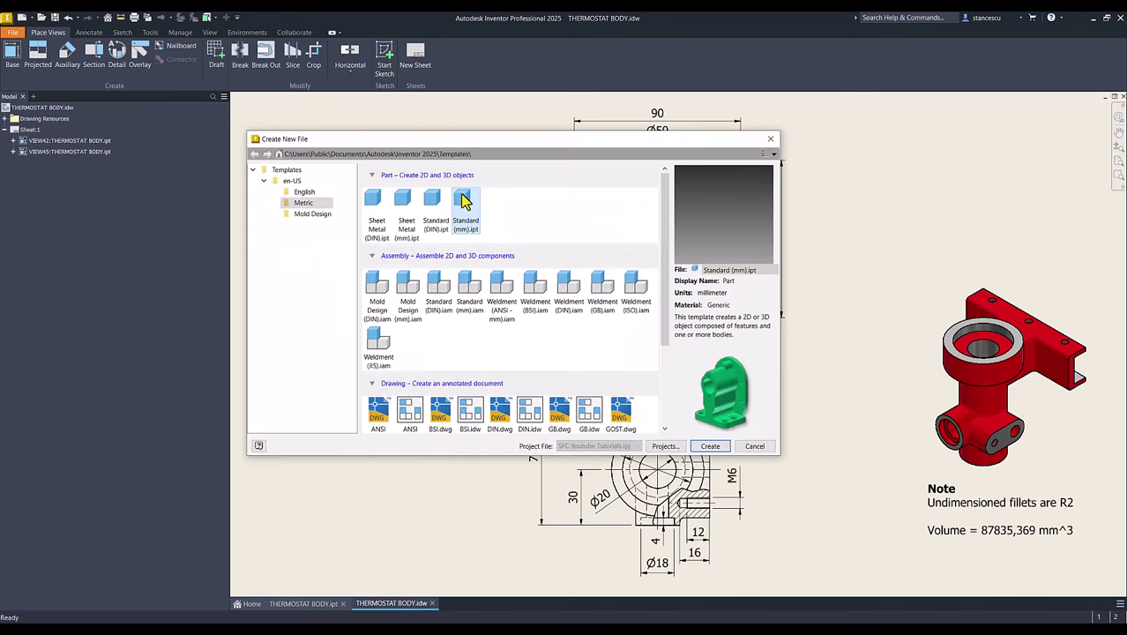
# Step: Create a new Standard (mm) part and start a 2D sketch on the XY Plane
pyautogui.doubleClick(465, 200)
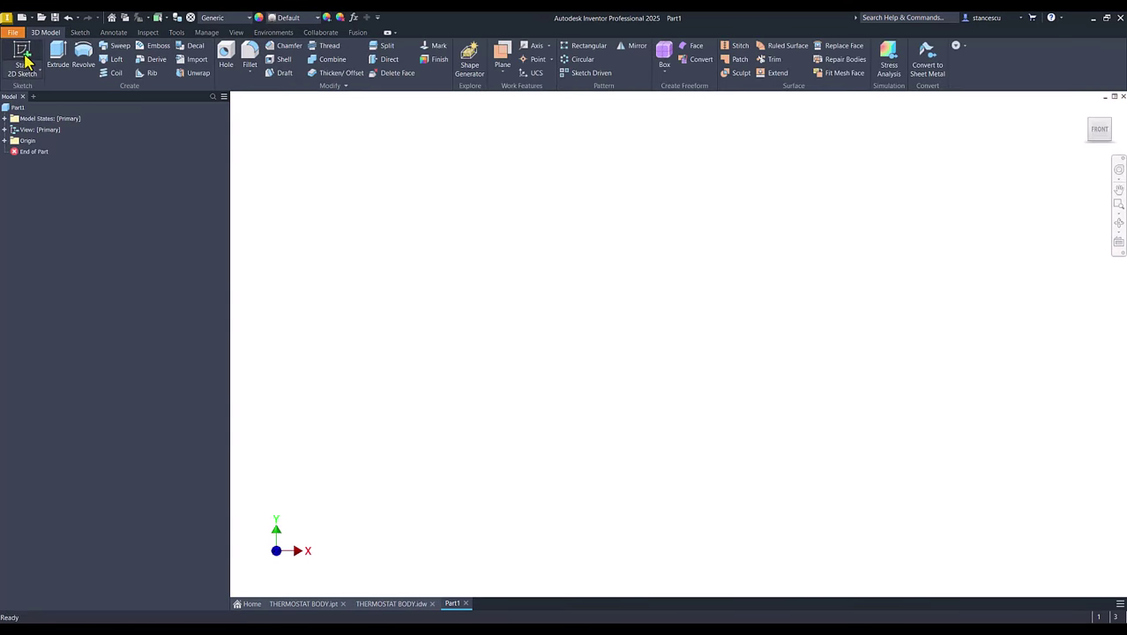
pyautogui.click(24, 55)
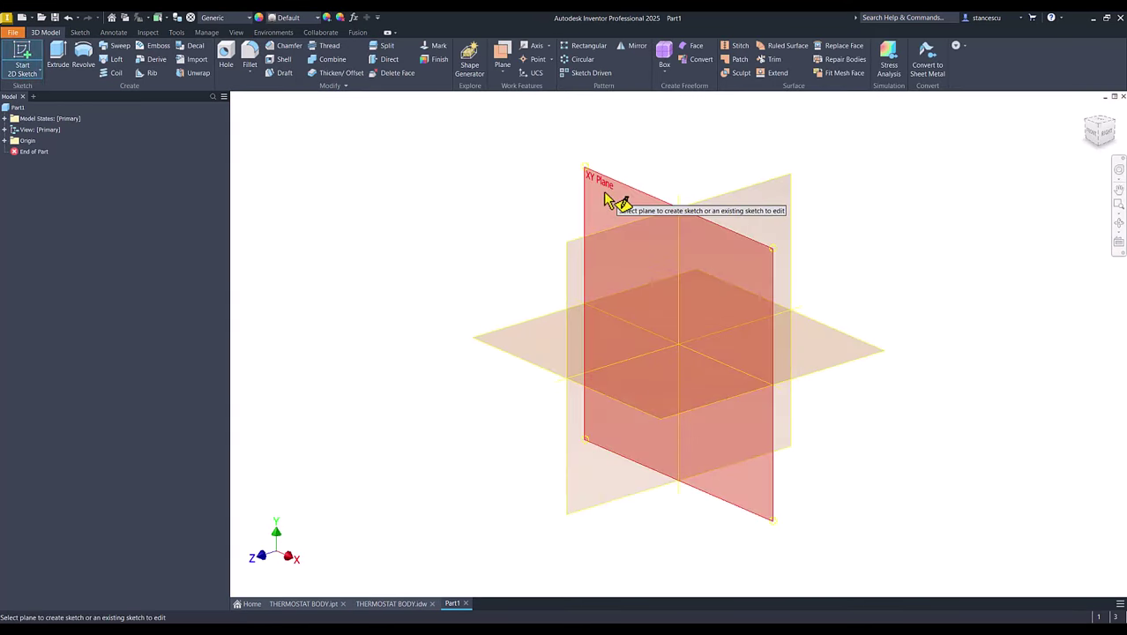
pyautogui.click(605, 192)
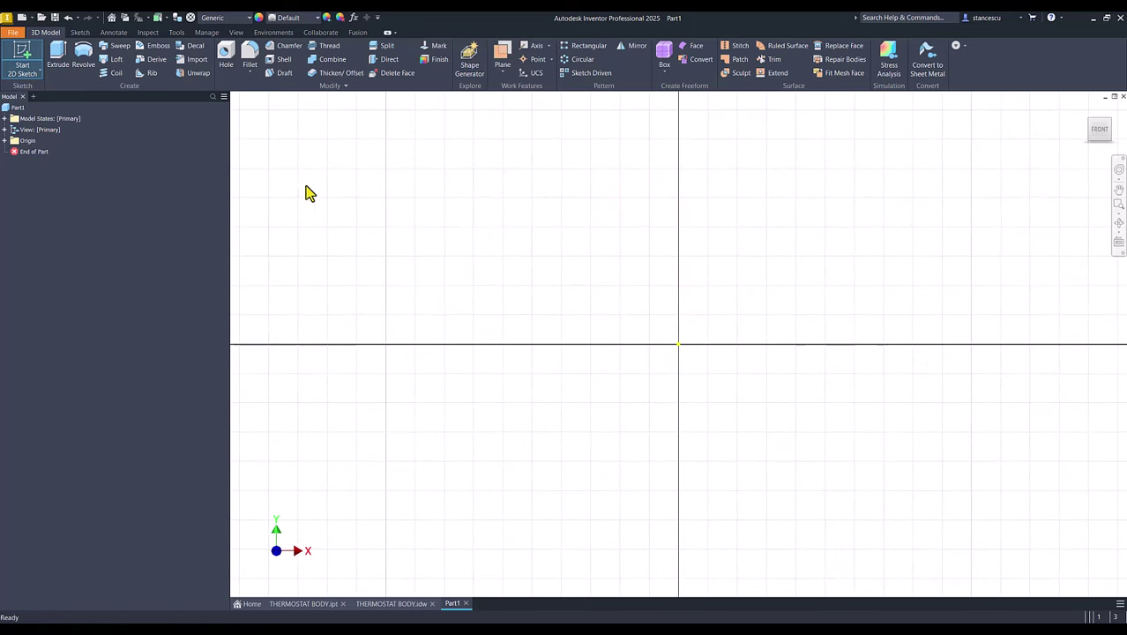
# Step: Draw an 85 mm vertical line up from the origin and convert it to a centerline
pyautogui.click(59, 58)
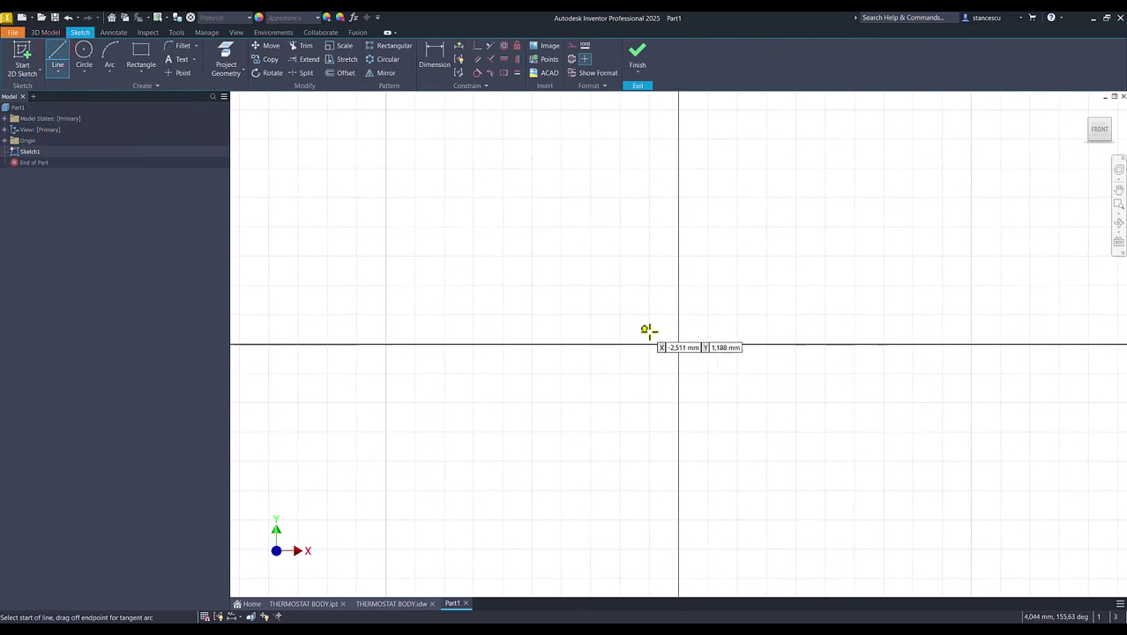
pyautogui.click(678, 344)
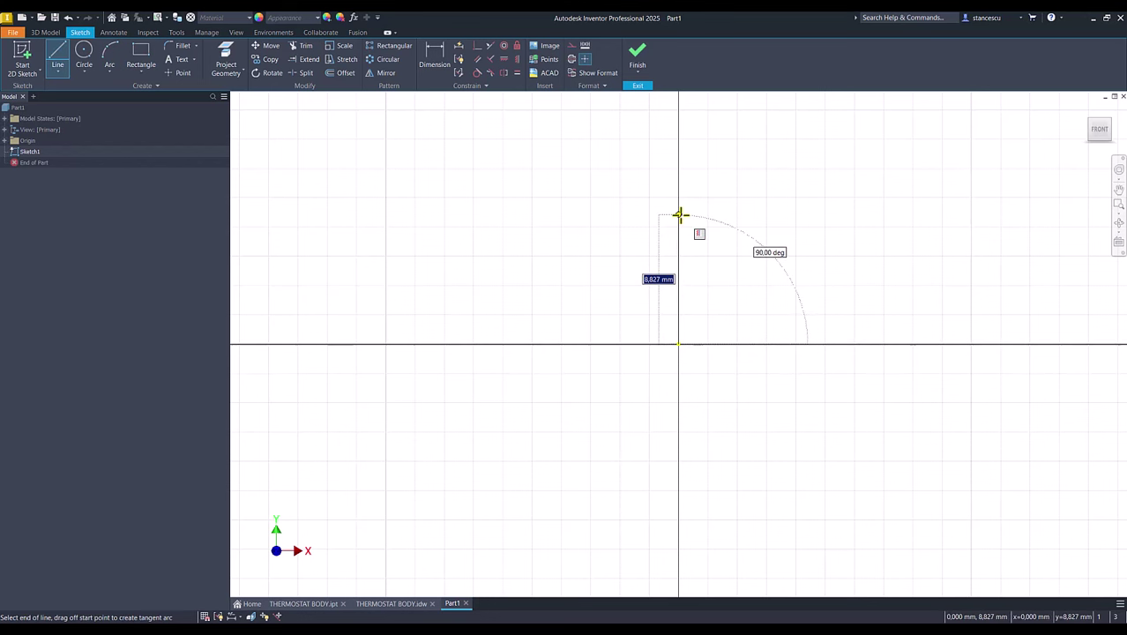
pyautogui.write('85')
pyautogui.press('Return')
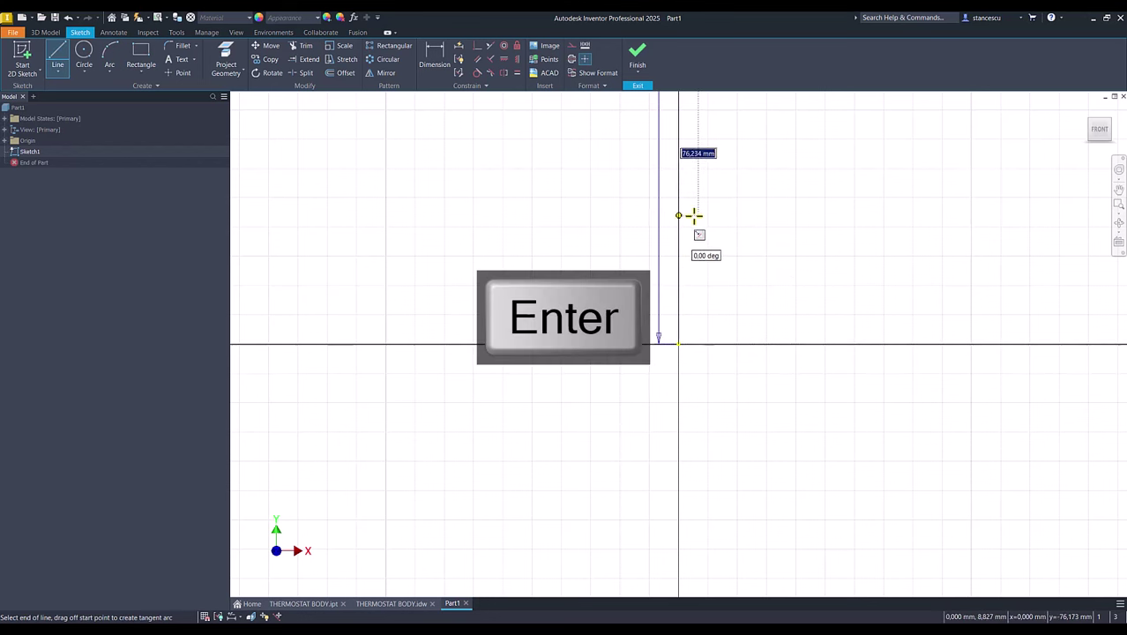
pyautogui.scroll(5, 688, 214)
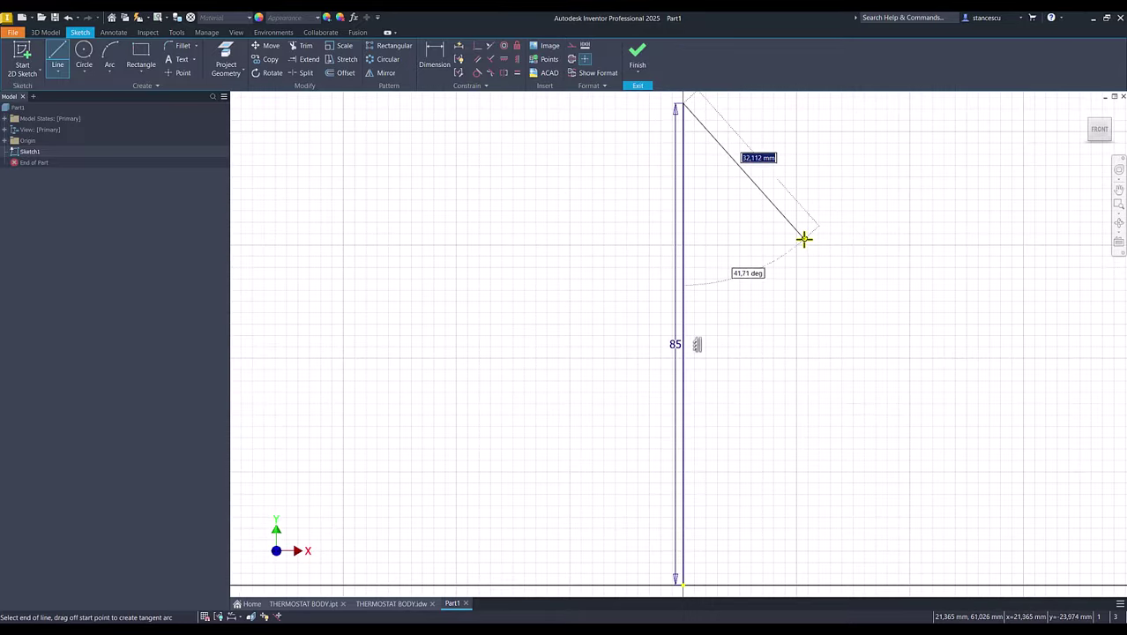
pyautogui.press('Escape')
pyautogui.moveTo(676, 345); pyautogui.dragTo(799, 350)
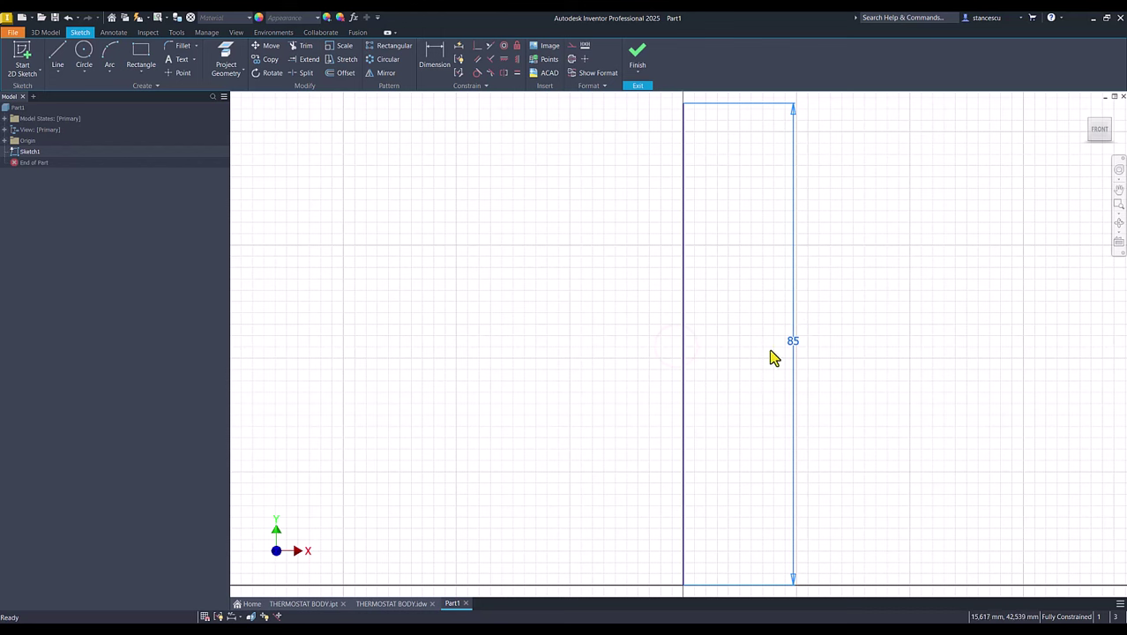
pyautogui.click(691, 359)
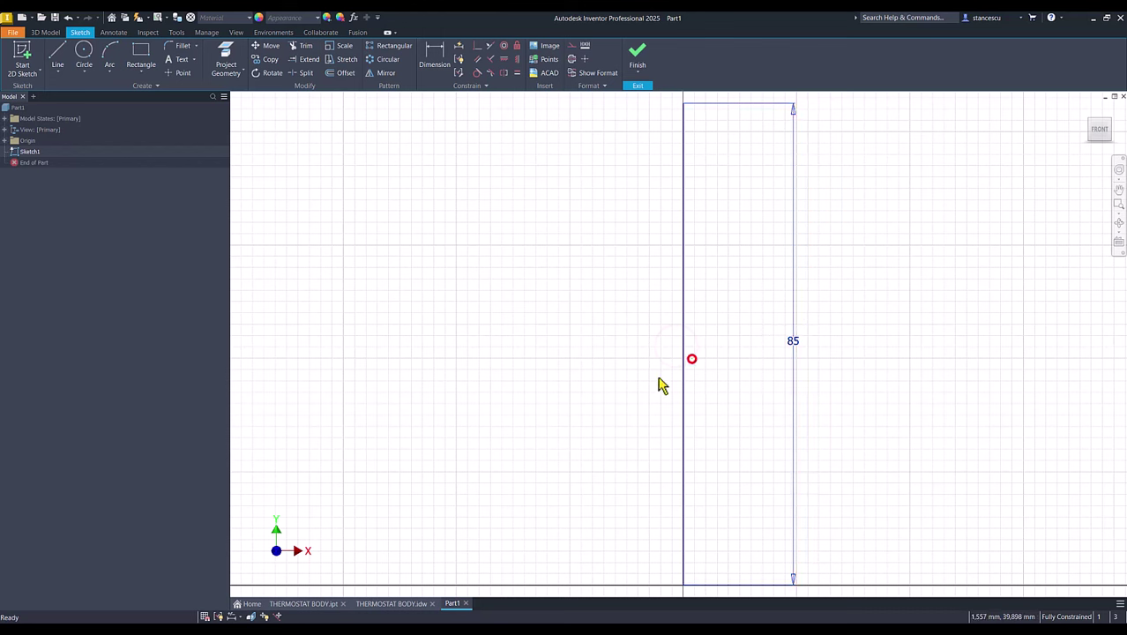
pyautogui.click(572, 60)
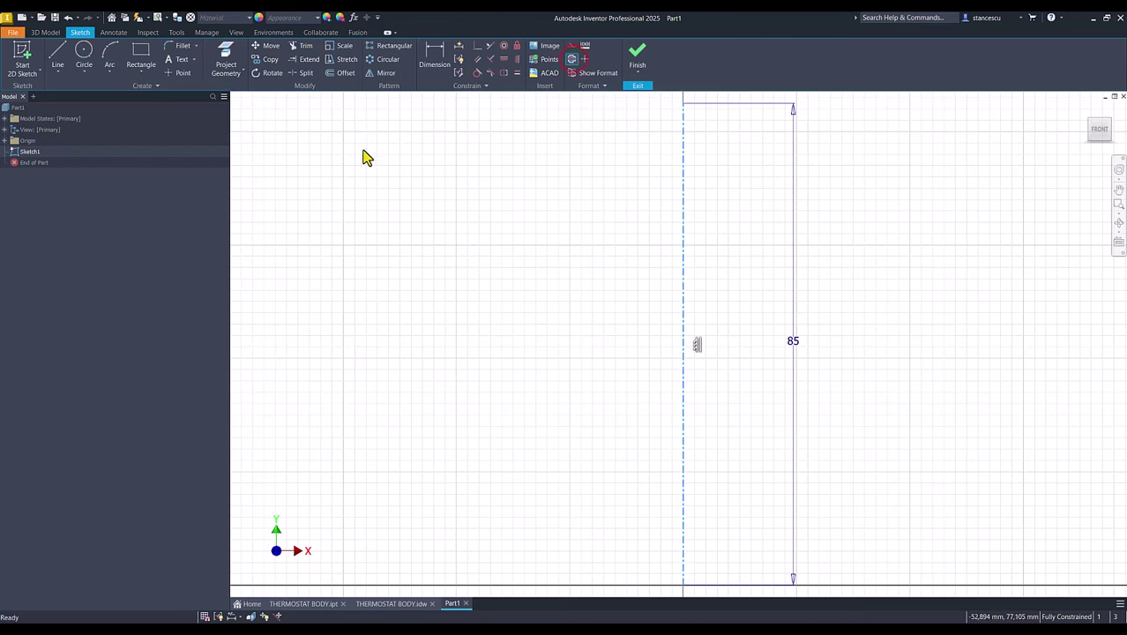
pyautogui.click(276, 165)
pyautogui.scroll(-3, 492, 298)
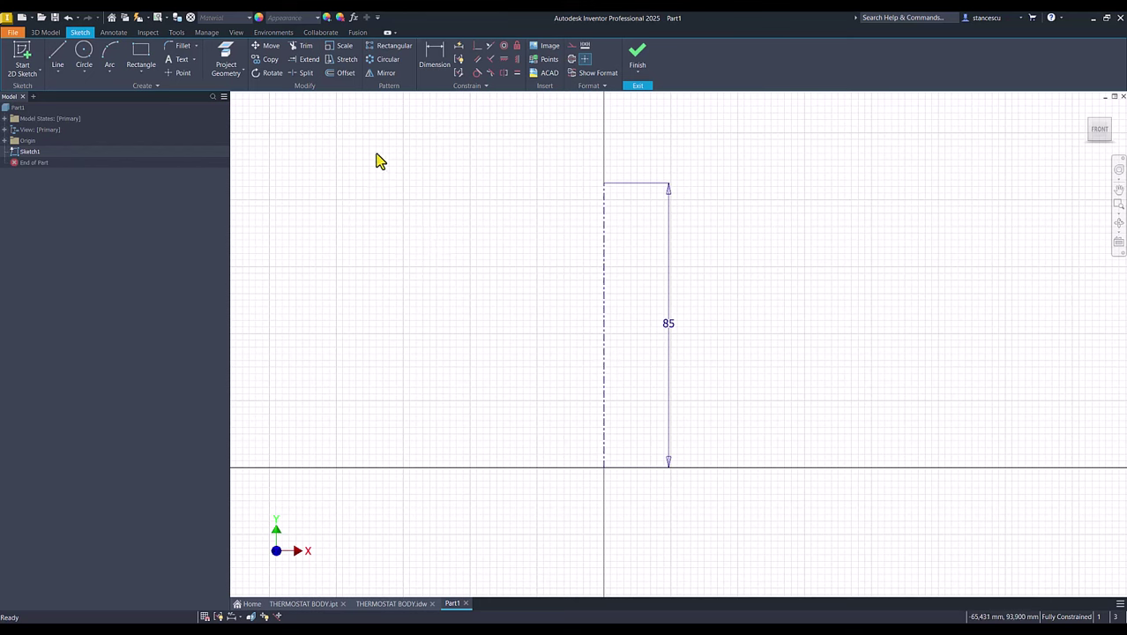
# Step: Draw the stepped half-profile from the centerline's top down to the horizontal axis
pyautogui.click(58, 55)
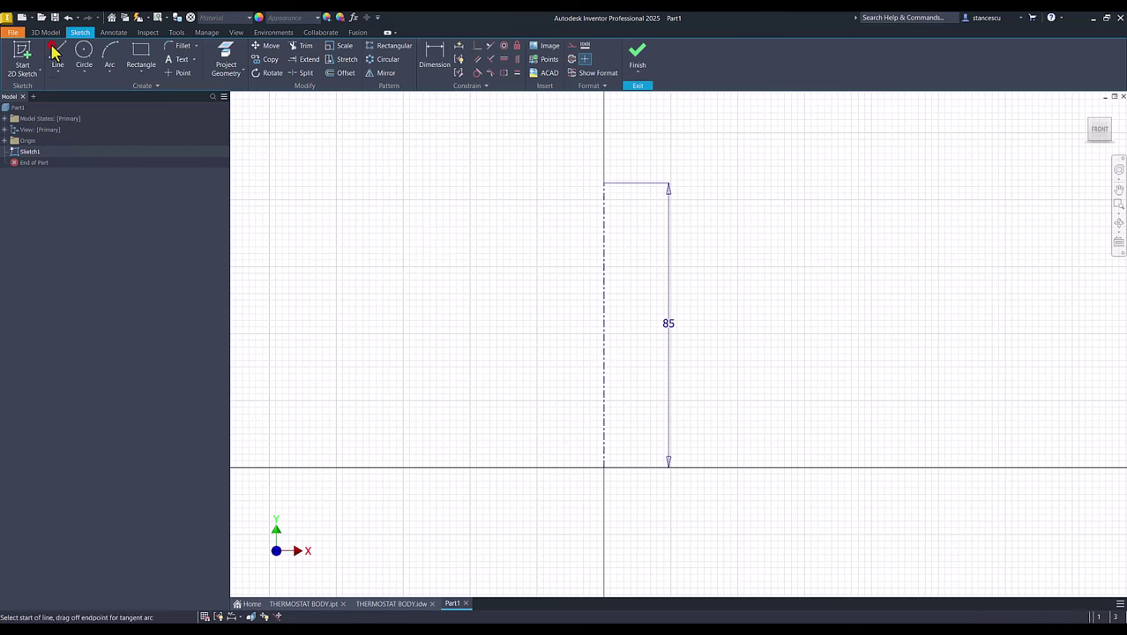
pyautogui.click(603, 184)
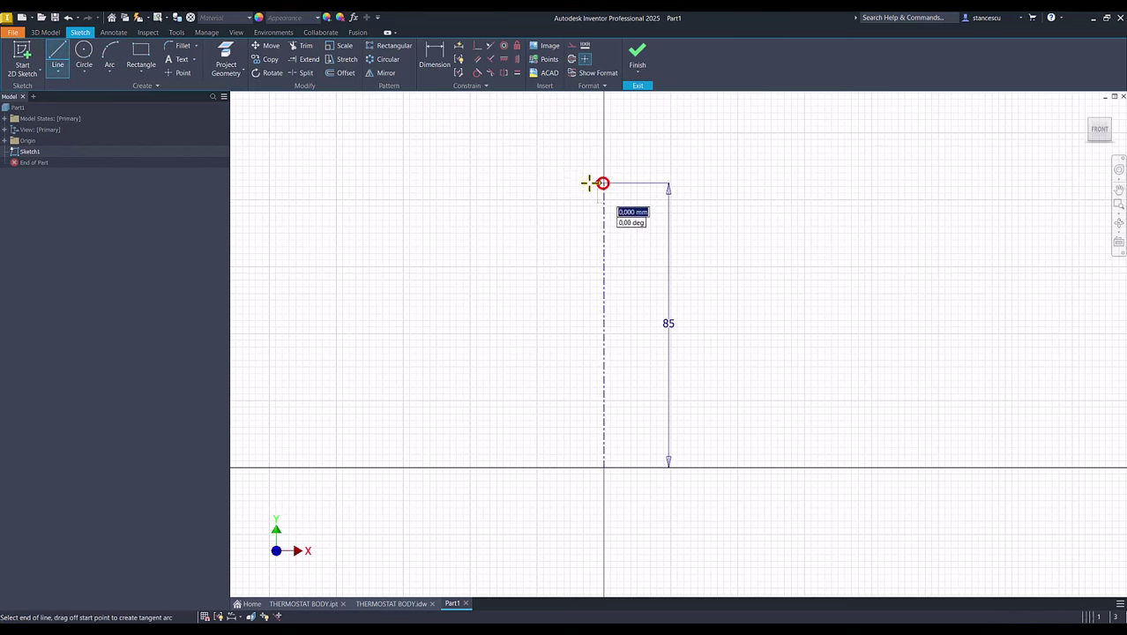
pyautogui.click(517, 185)
pyautogui.click(517, 240)
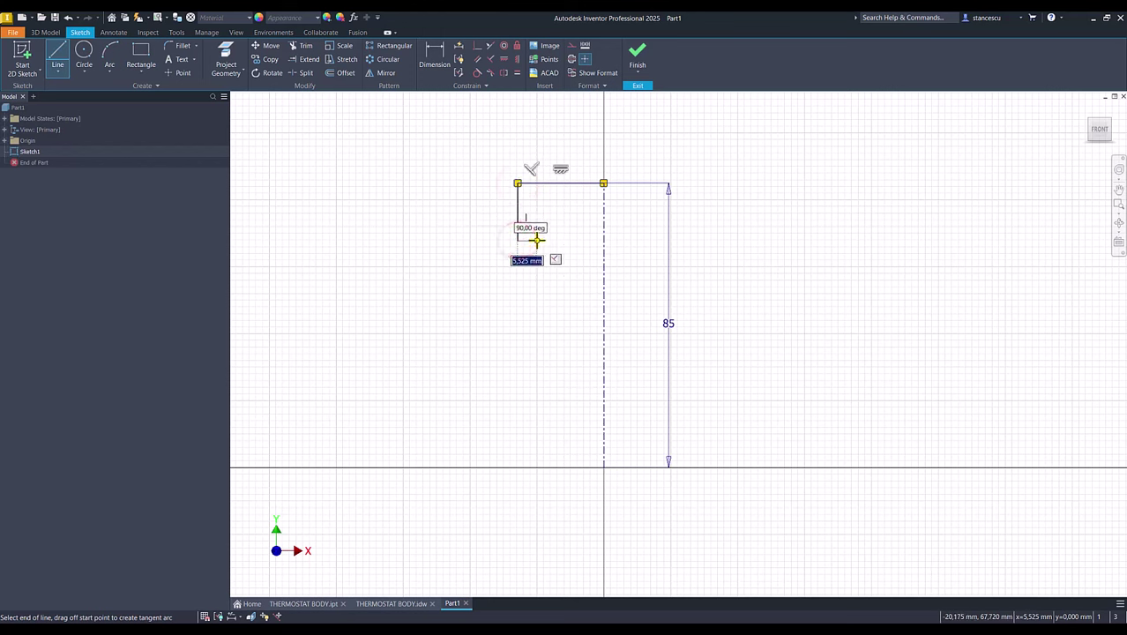
pyautogui.click(544, 240)
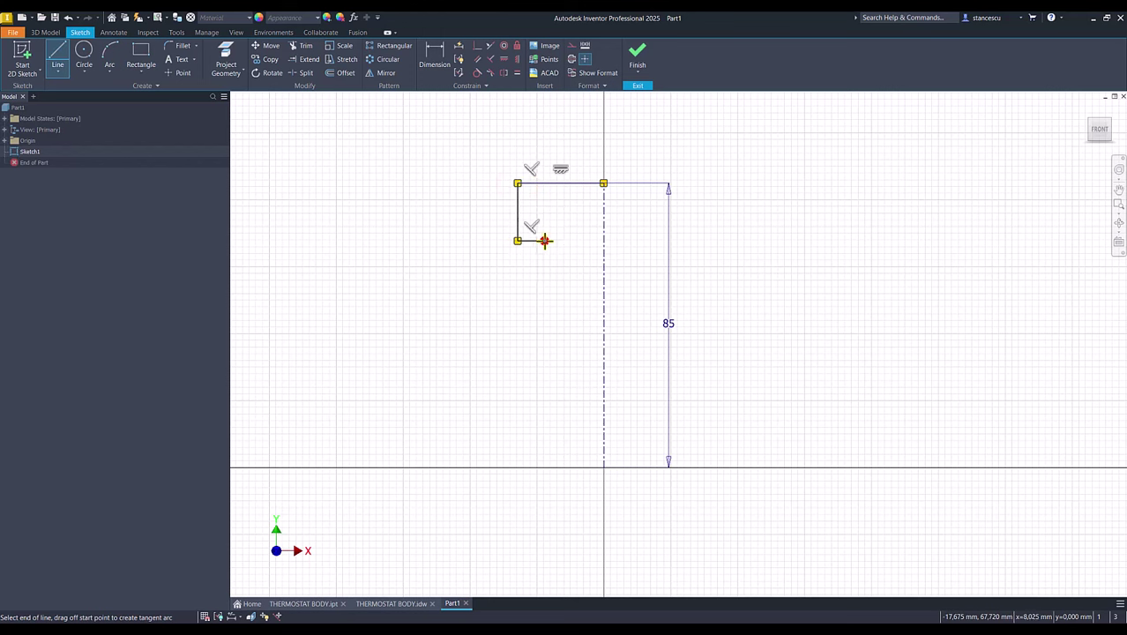
pyautogui.click(545, 467)
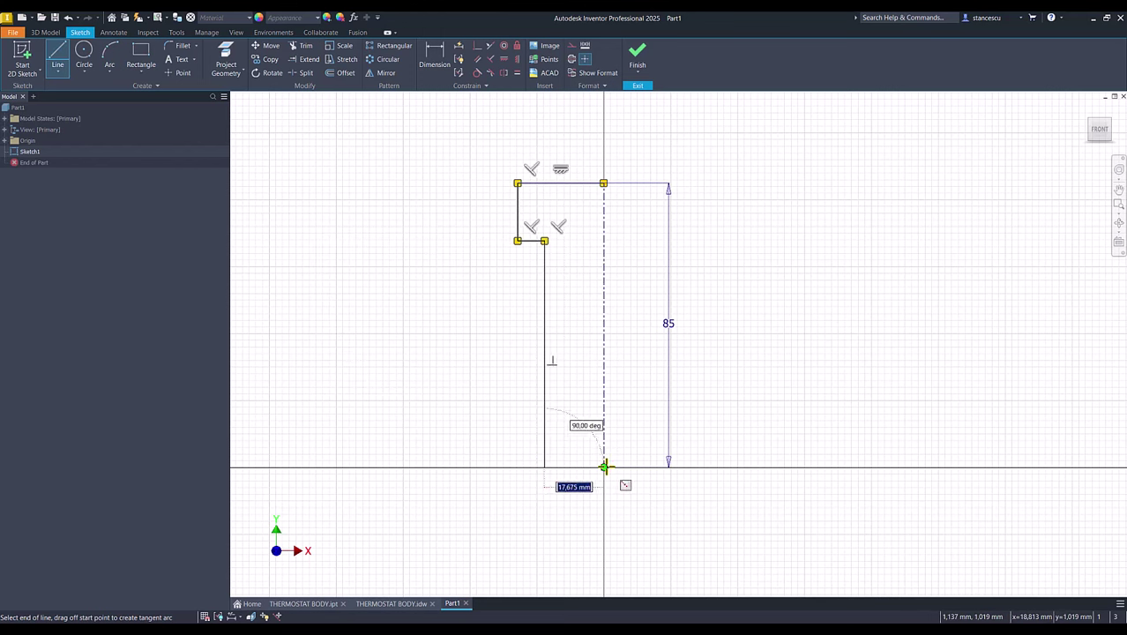
pyautogui.press('Escape')
pyautogui.press('Escape')
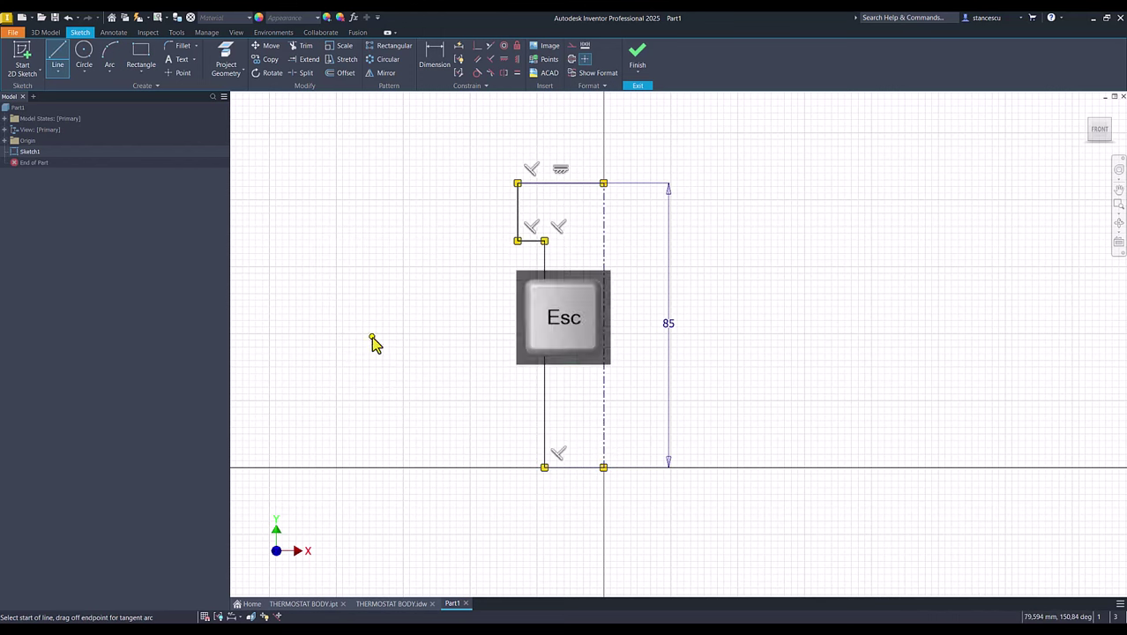
# Step: Dimension the profile: outer diameter Ø50, flange height 18, lower diameter Ø30
pyautogui.click(436, 55)
pyautogui.click(519, 202)
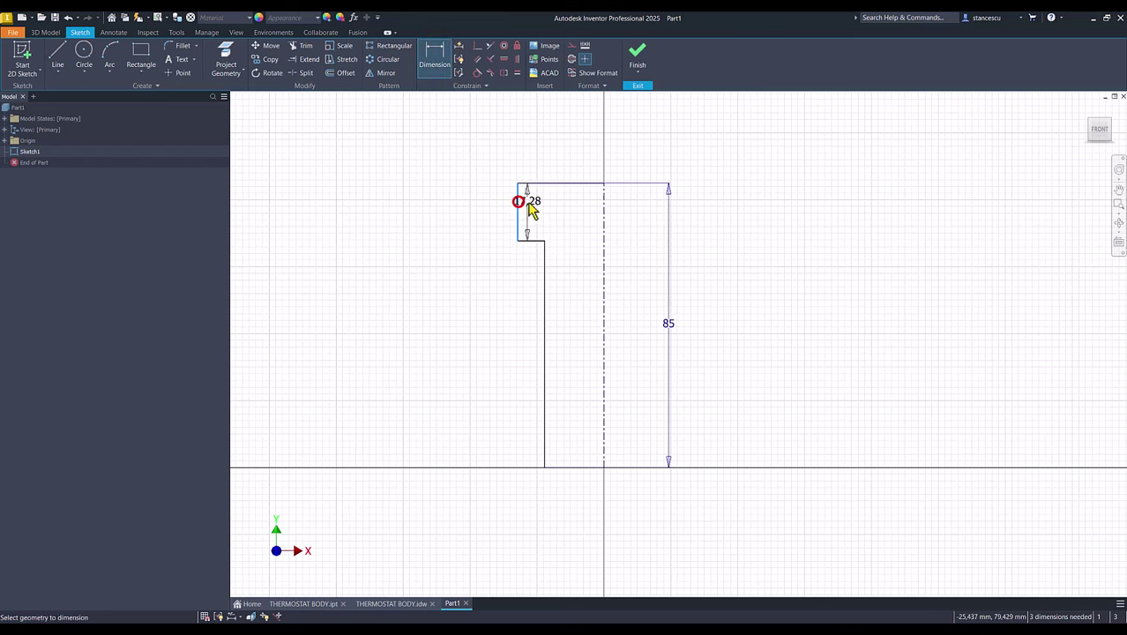
pyautogui.click(604, 222)
pyautogui.click(596, 146)
pyautogui.write('50')
pyautogui.press('Return')
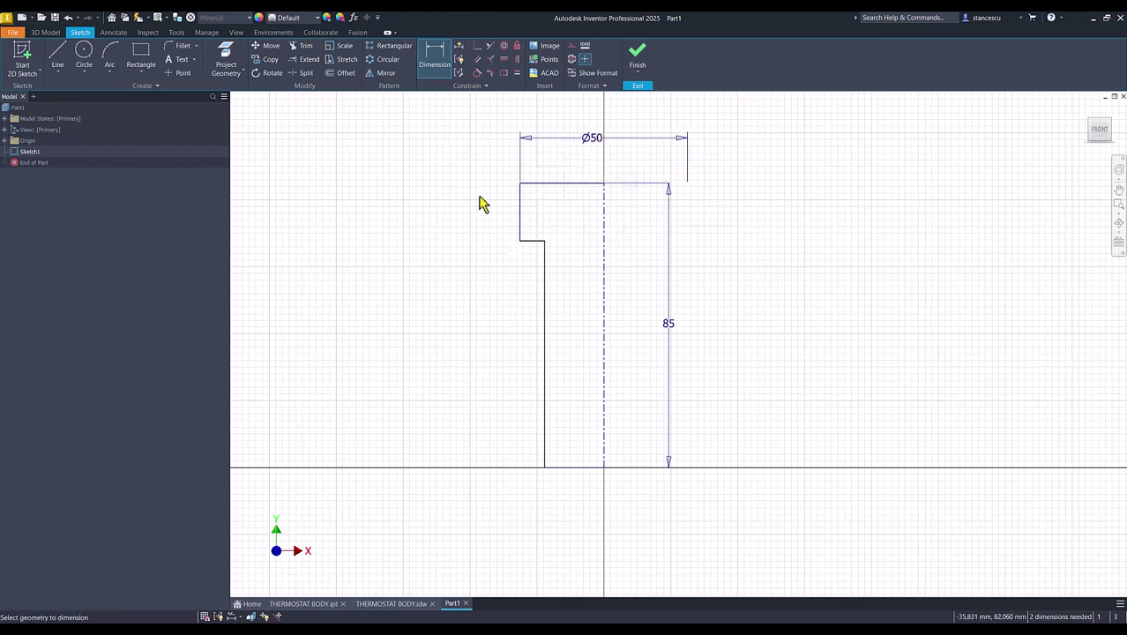
pyautogui.click(521, 214)
pyautogui.click(487, 217)
pyautogui.write('18')
pyautogui.press('Return')
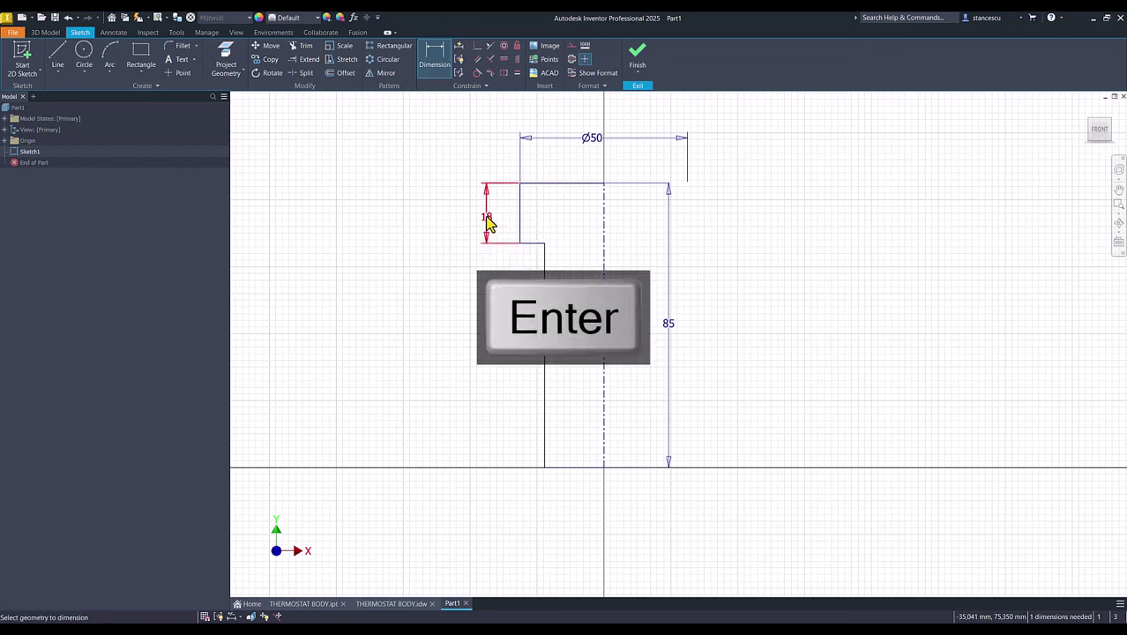
pyautogui.click(541, 372)
pyautogui.click(605, 395)
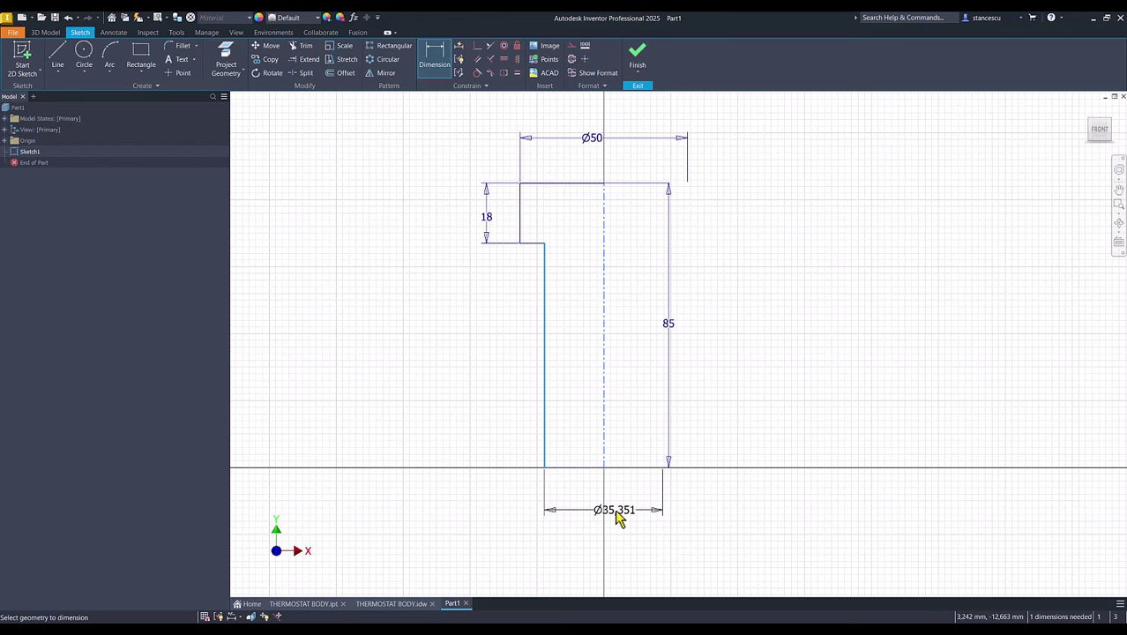
pyautogui.click(615, 516)
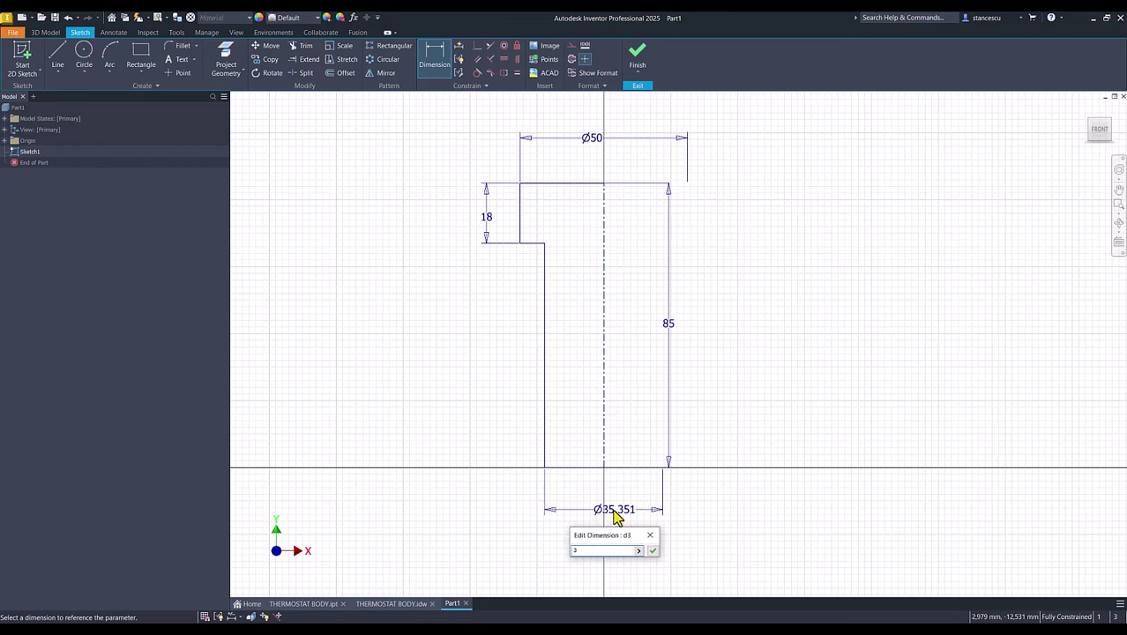
pyautogui.press('Return')
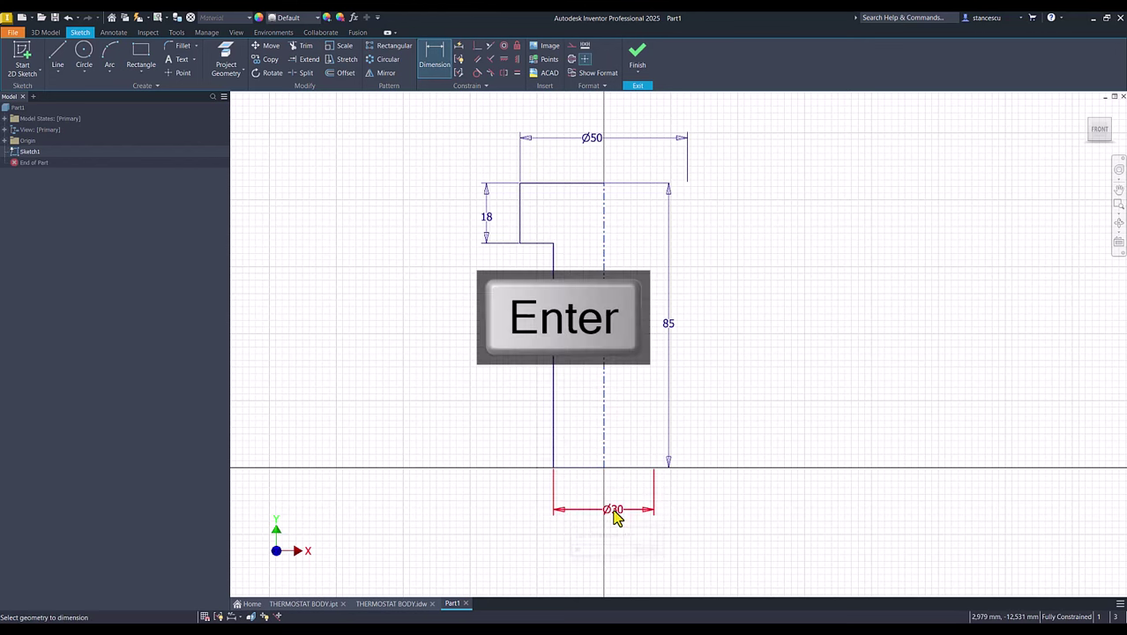
# Step: Revolve the finished profile about the centerline into a solid, then return to the drawing
pyautogui.click(637, 55)
pyautogui.press('F6')
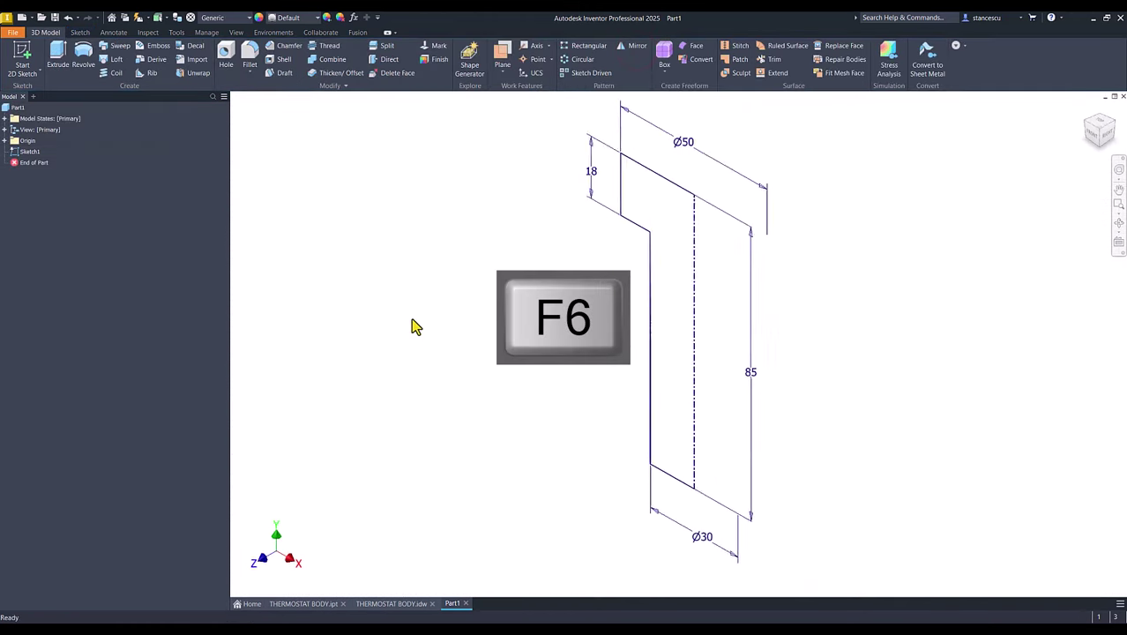
pyautogui.click(83, 57)
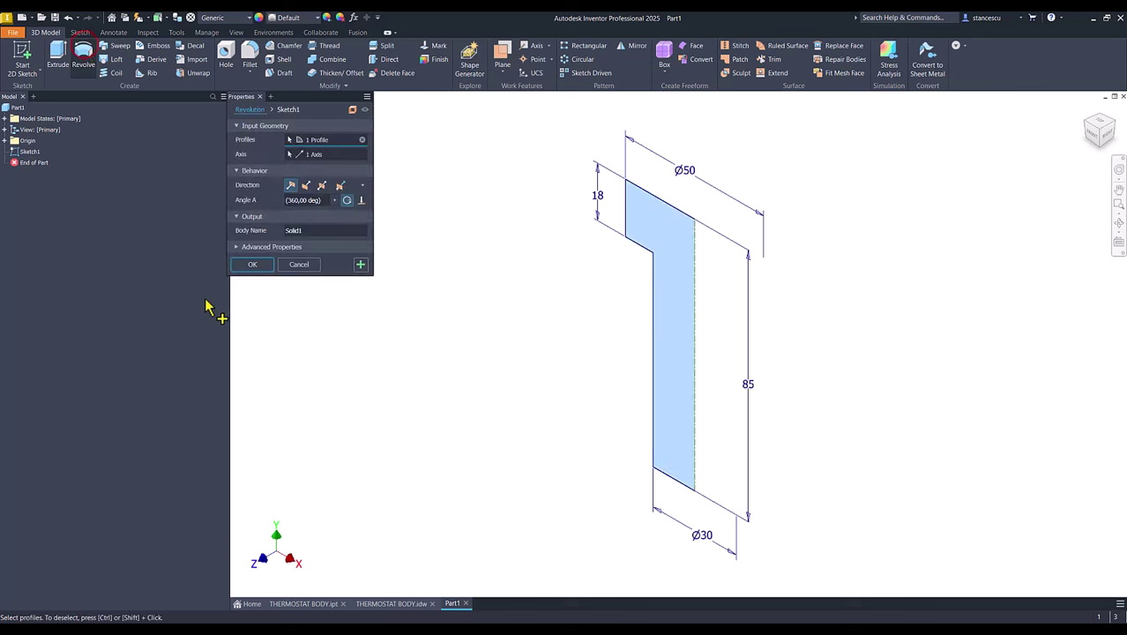
pyautogui.click(261, 265)
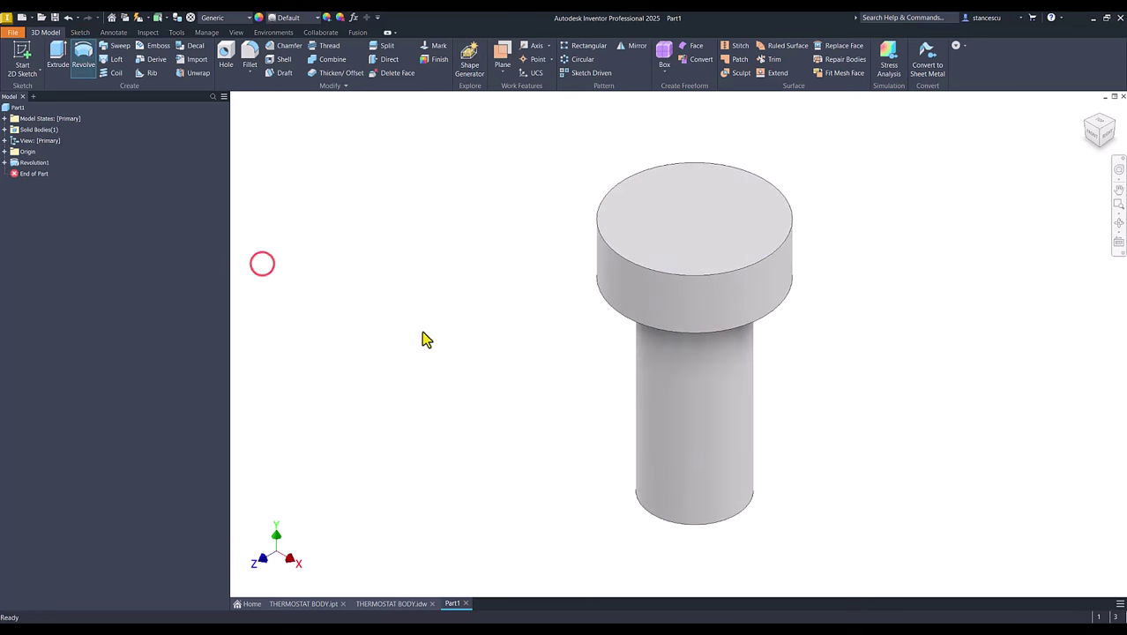
pyautogui.click(392, 605)
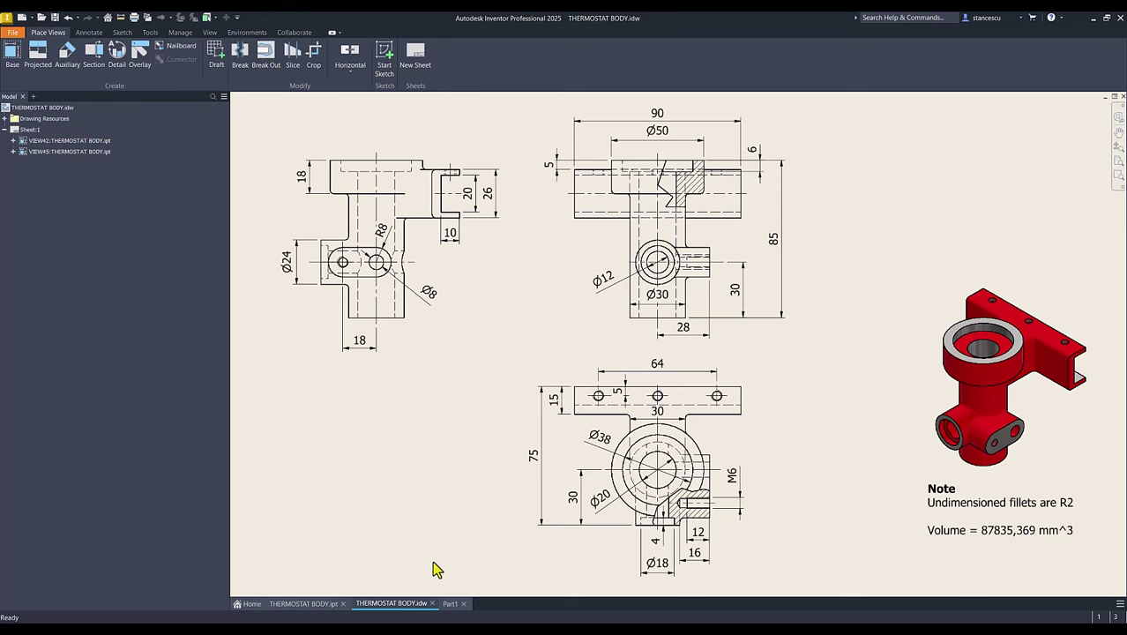
# Step: In Part1, offset a work plane 9.5 mm below the top face and sketch on it
pyautogui.click(451, 604)
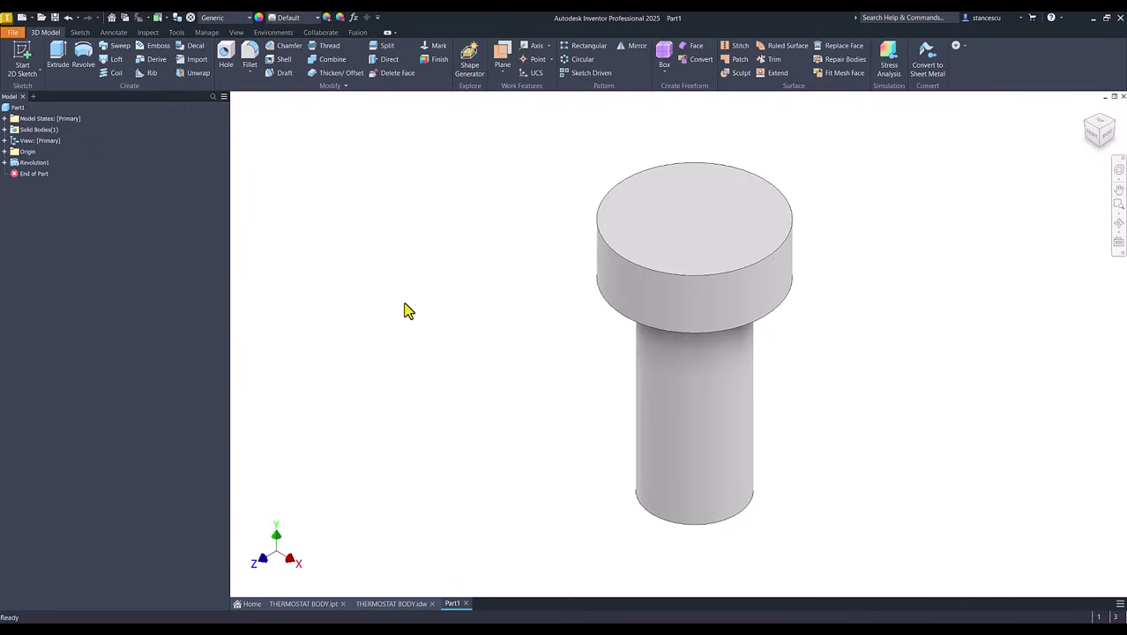
pyautogui.click(503, 60)
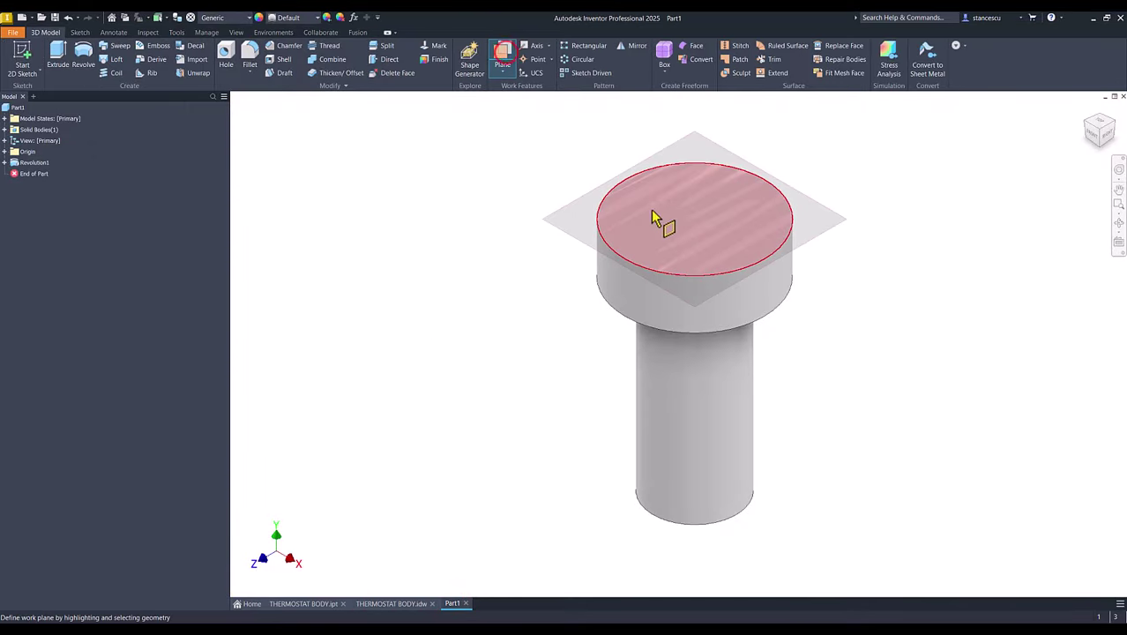
pyautogui.moveTo(653, 214); pyautogui.dragTo(659, 252)
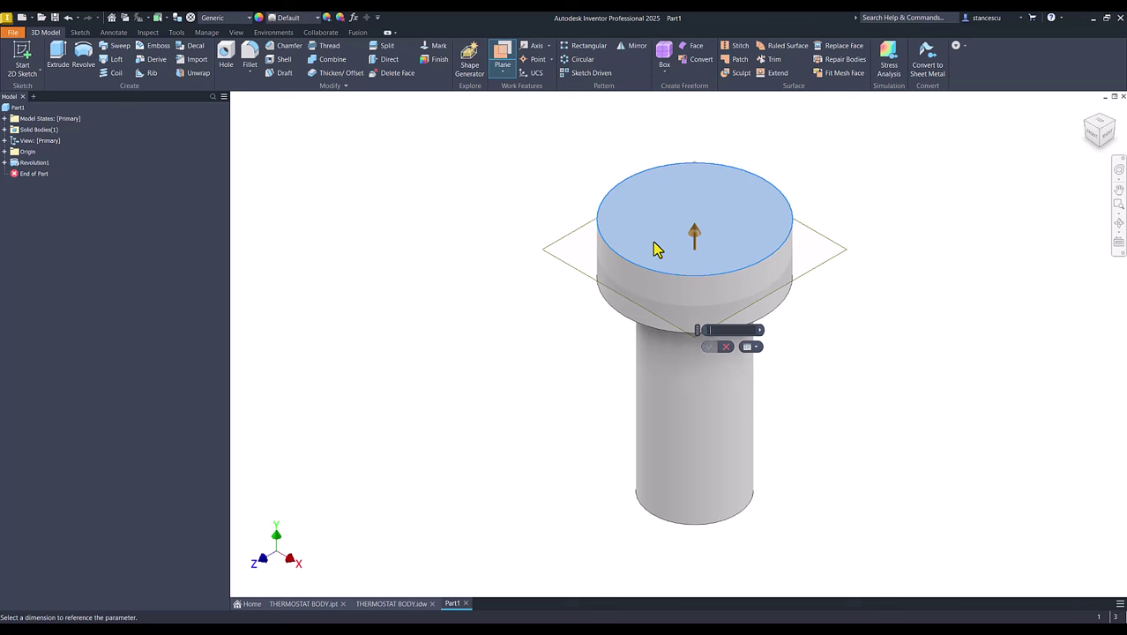
pyautogui.press('Return')
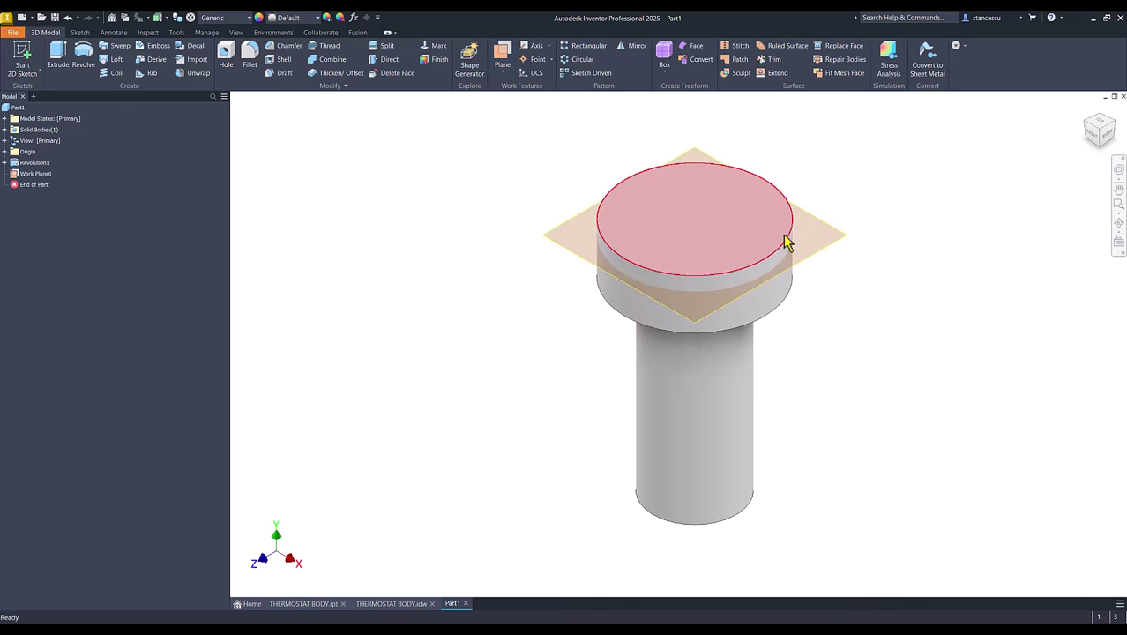
pyautogui.click(829, 234)
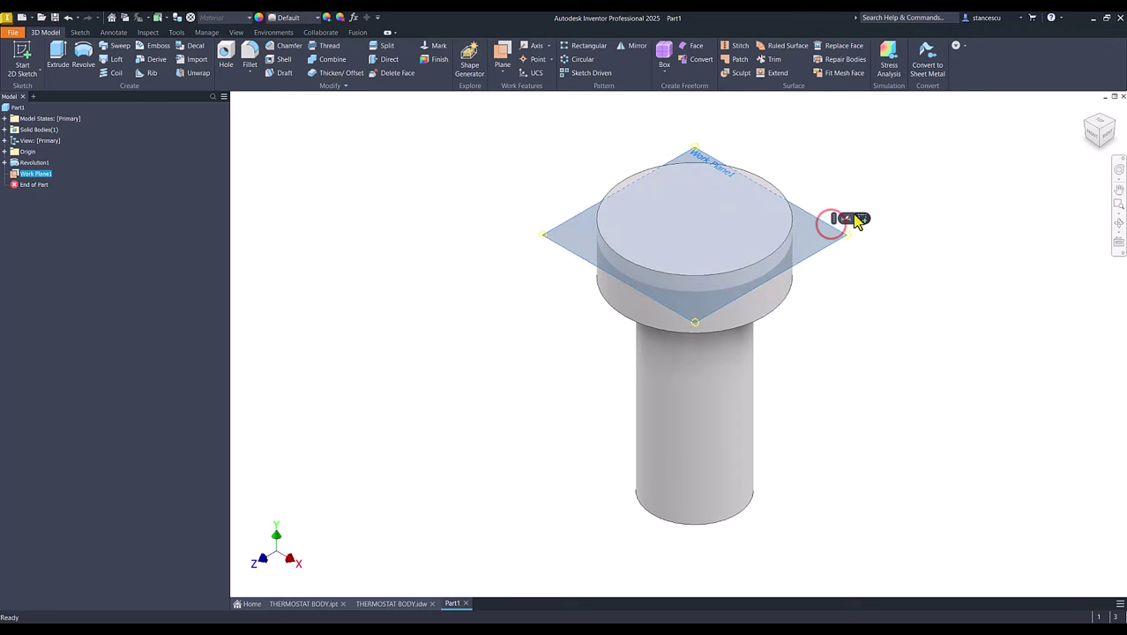
pyautogui.click(863, 221)
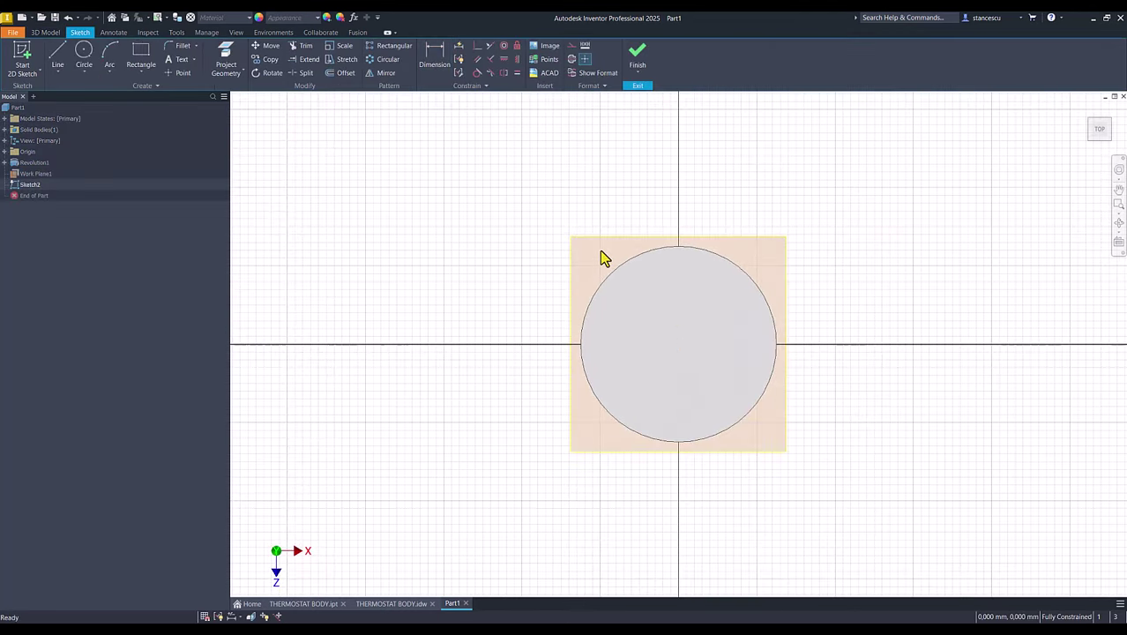
# Step: Slice the graphics with F7 and project the inner circle into the sketch
pyautogui.press('F7')
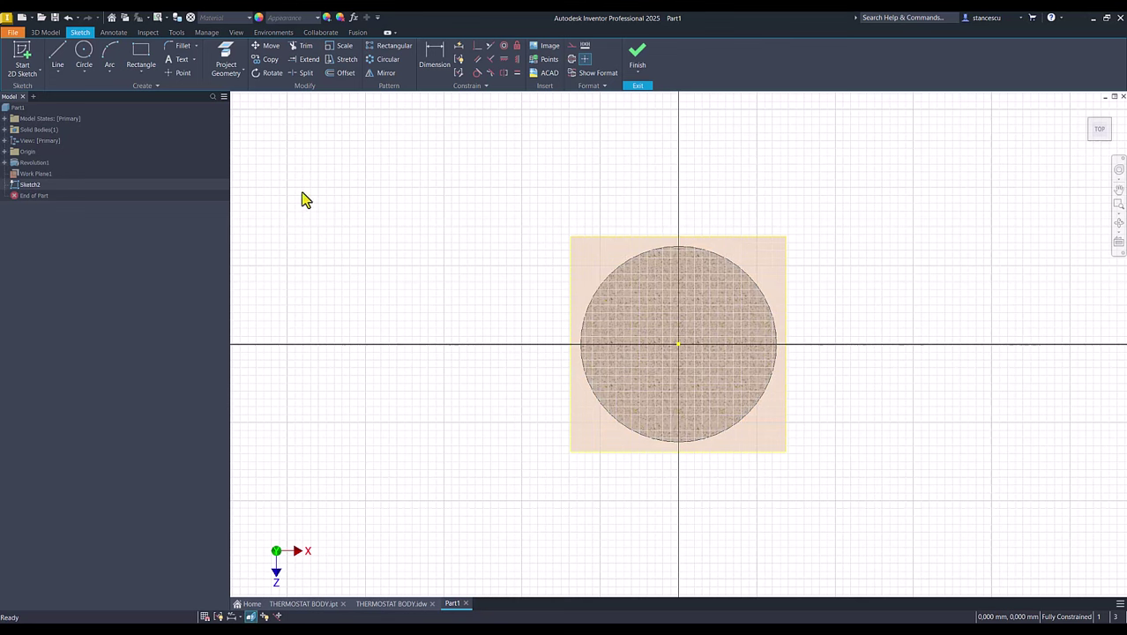
pyautogui.click(226, 62)
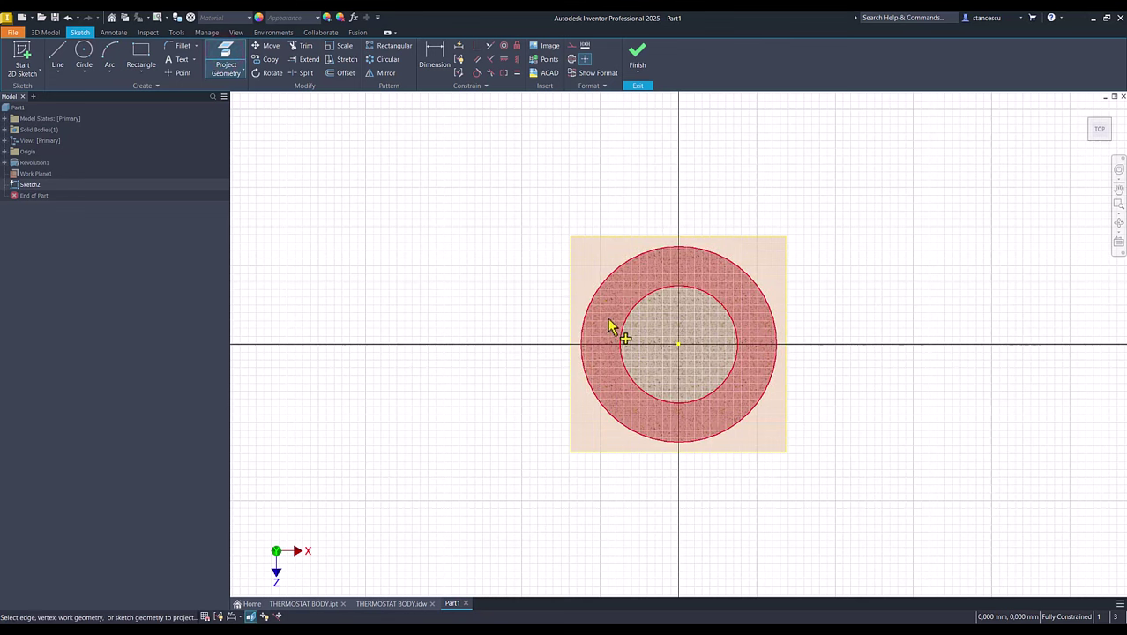
pyautogui.click(635, 323)
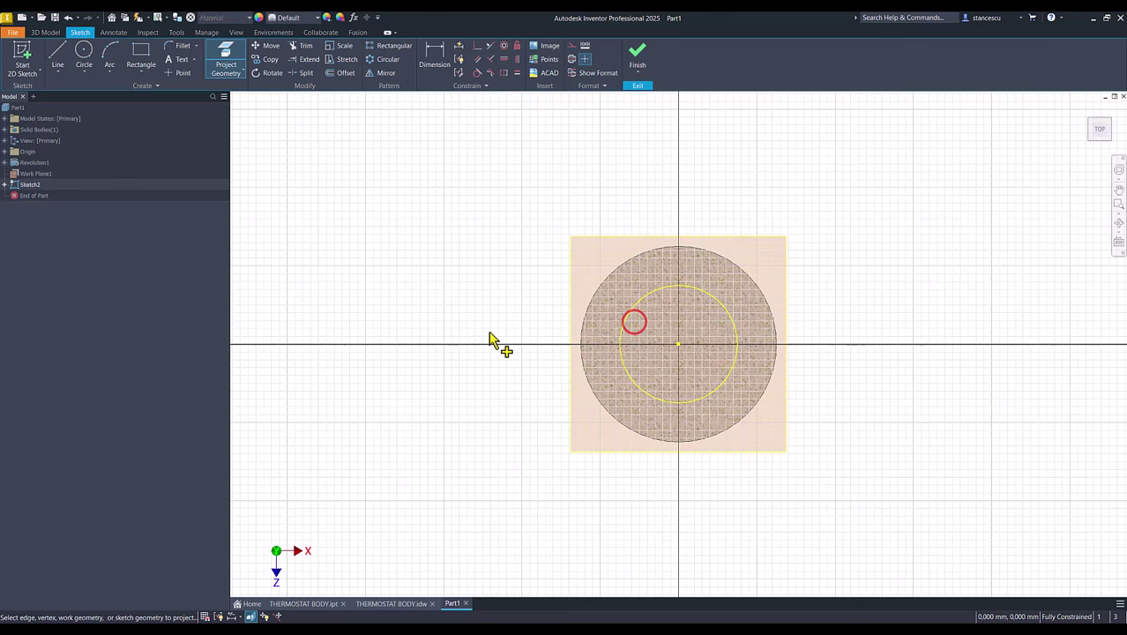
# Step: Draw the T-shaped outline, with top block, side ledges and legs ending on the circle
pyautogui.click(57, 55)
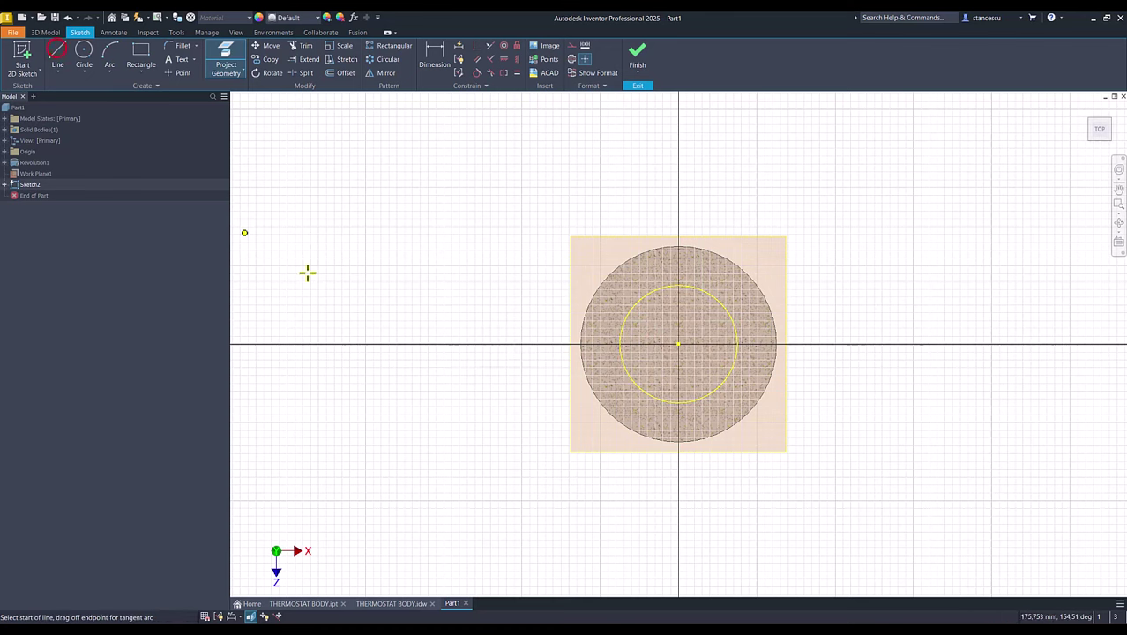
pyautogui.click(622, 335)
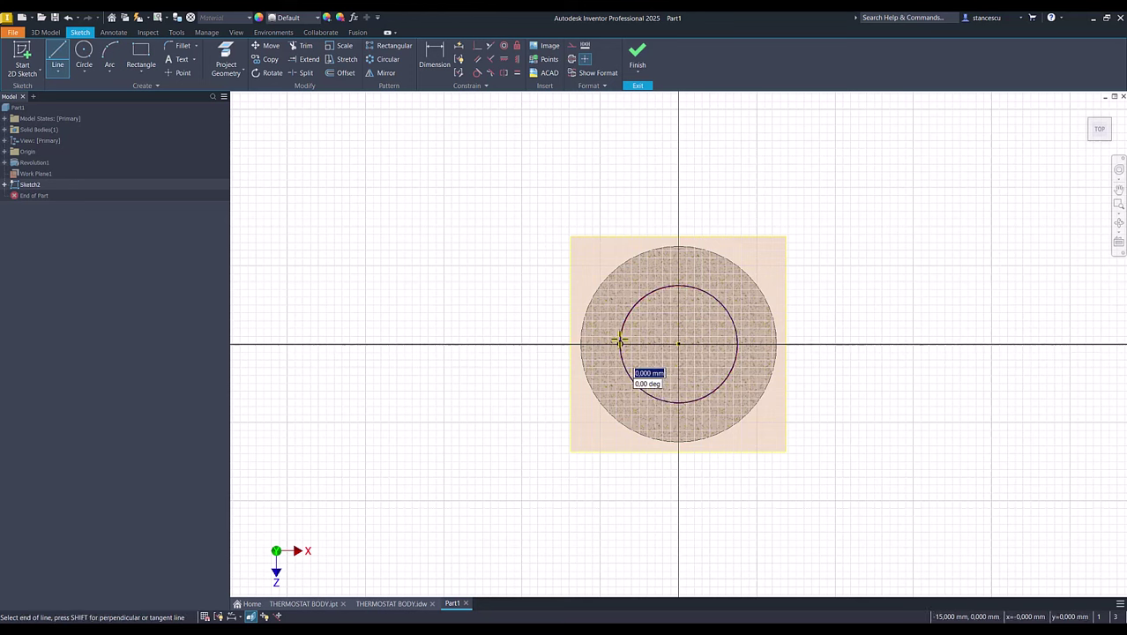
pyautogui.click(620, 232)
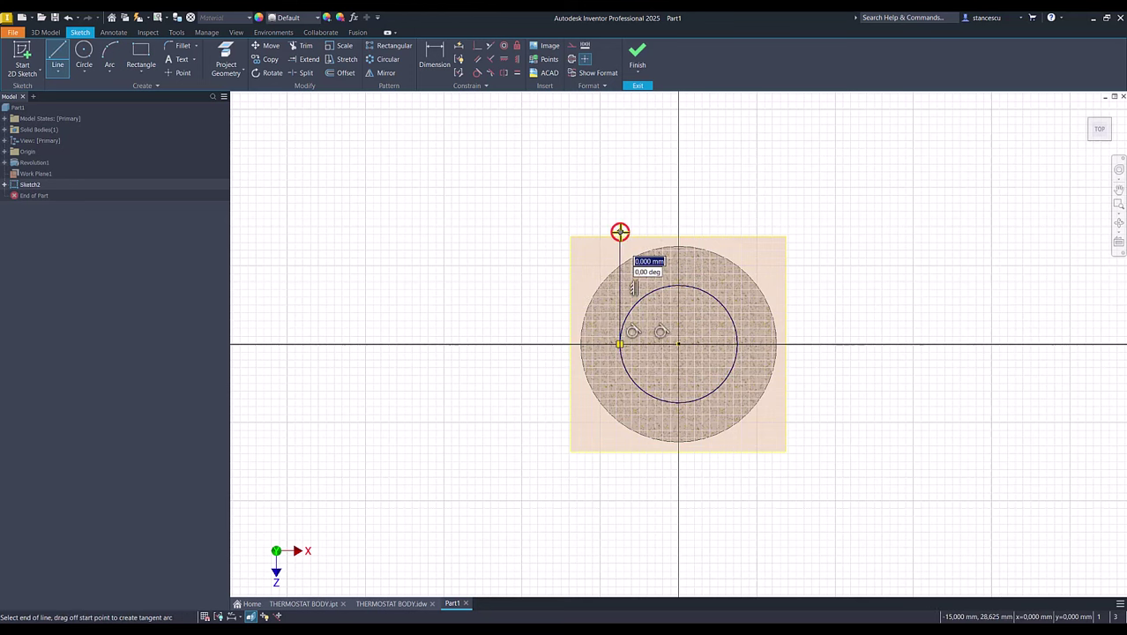
pyautogui.press('Escape')
pyautogui.click(541, 233)
pyautogui.click(540, 158)
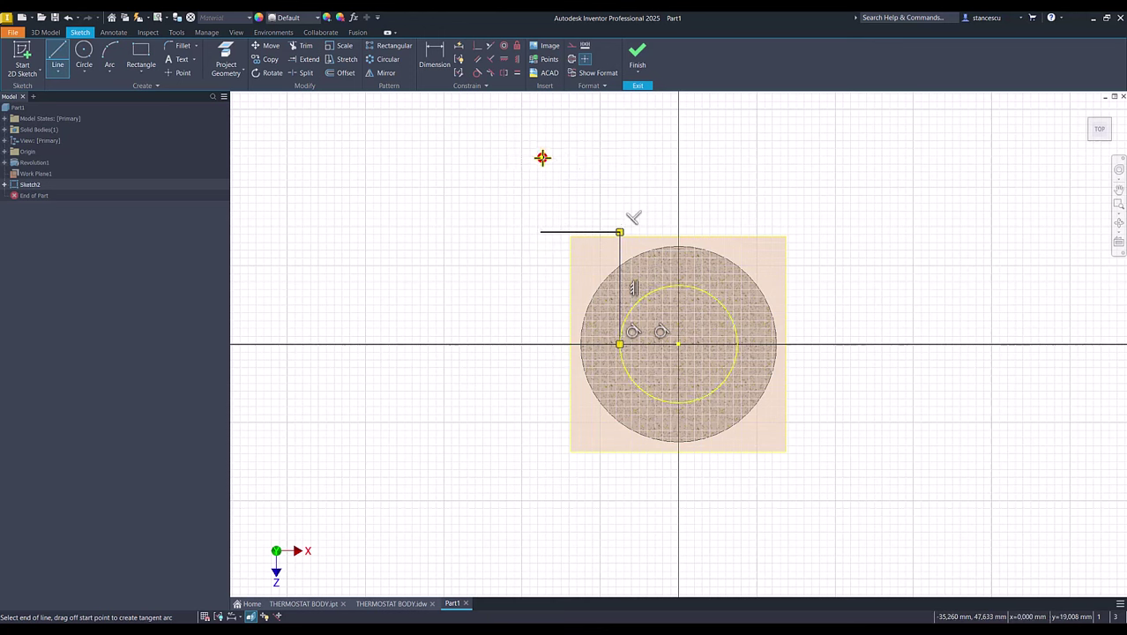
pyautogui.click(832, 158)
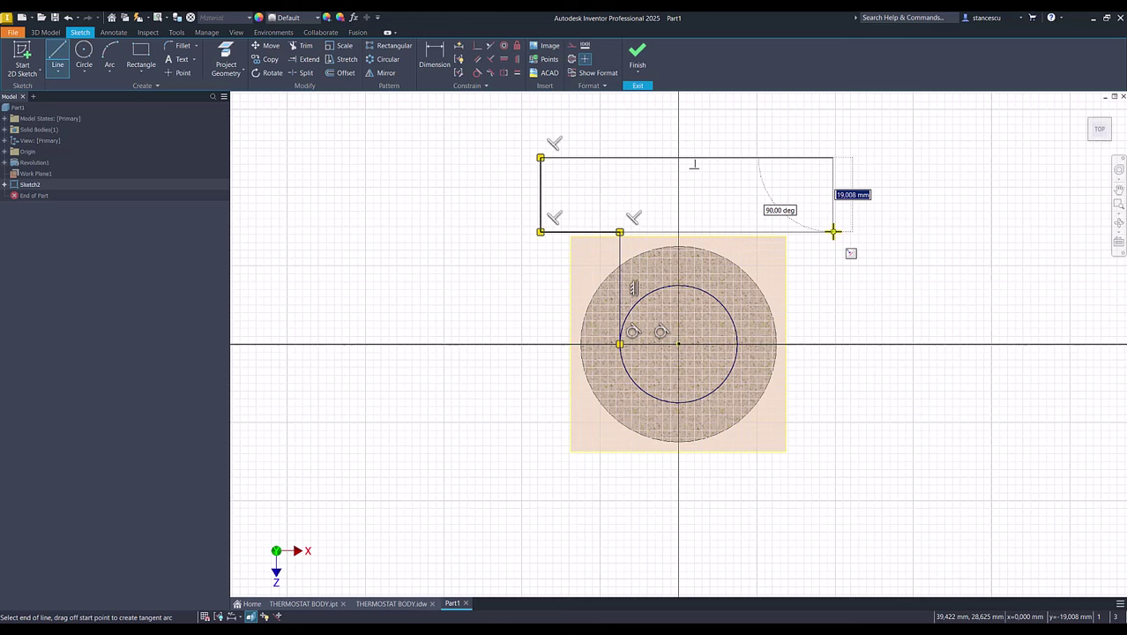
pyautogui.click(833, 232)
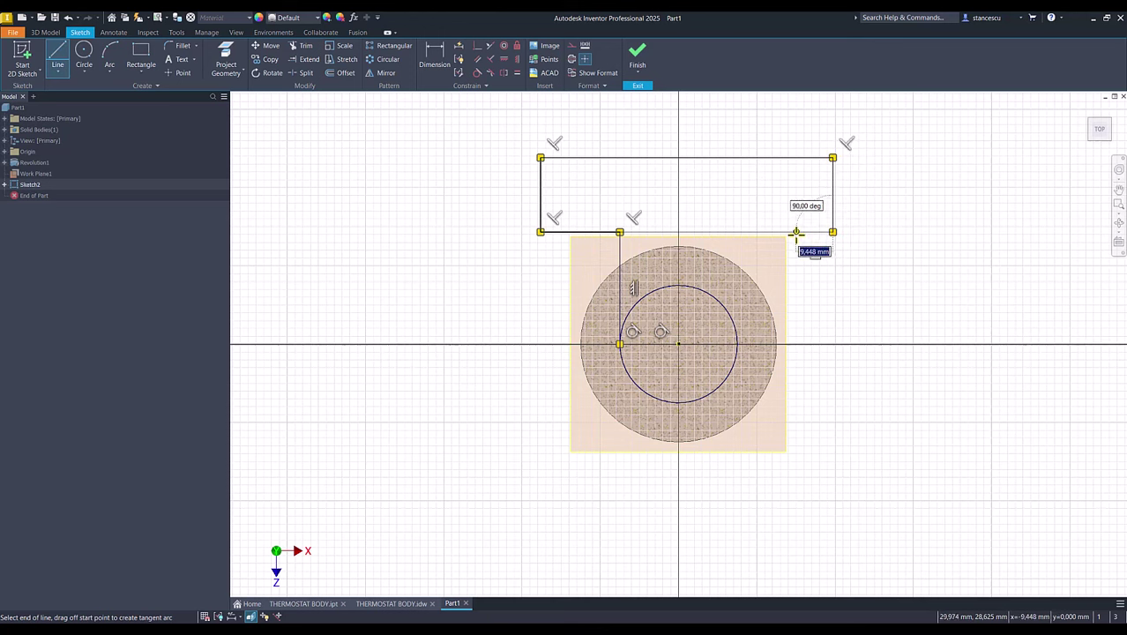
pyautogui.click(796, 233)
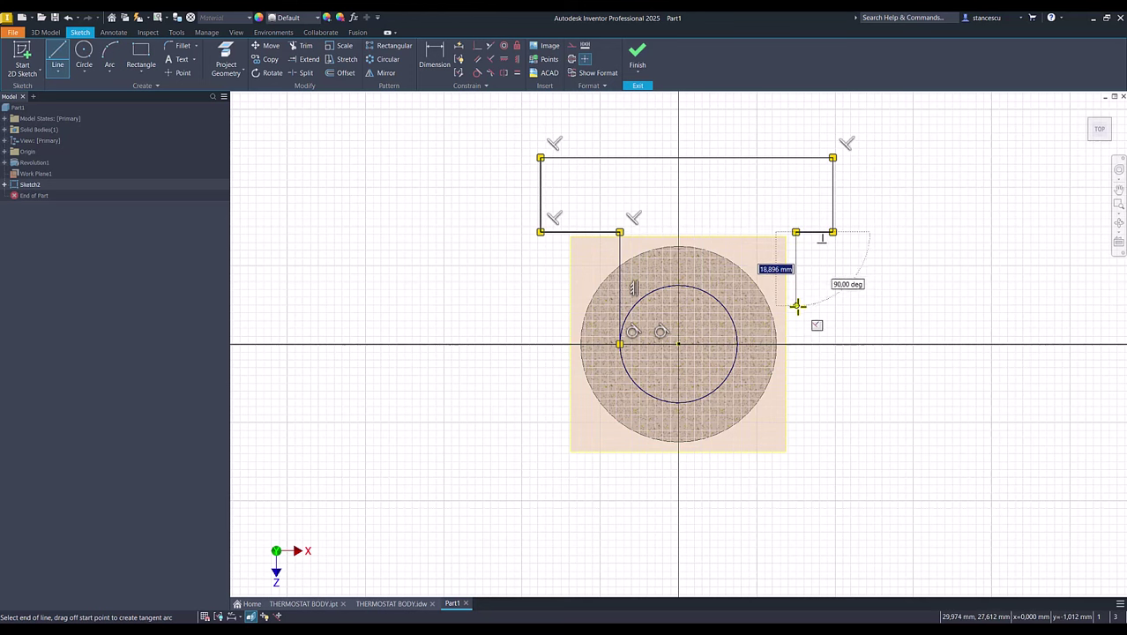
pyautogui.doubleClick(737, 344)
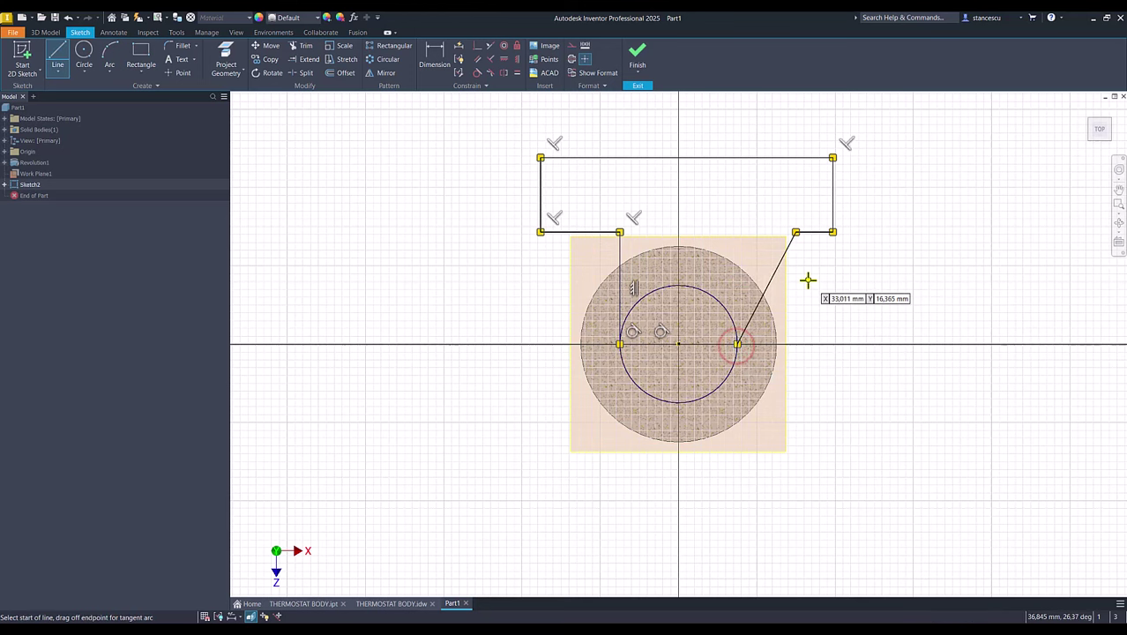
# Step: Make the right leg vertical and tangent to the inner circle, and the two ledges equal
pyautogui.click(516, 60)
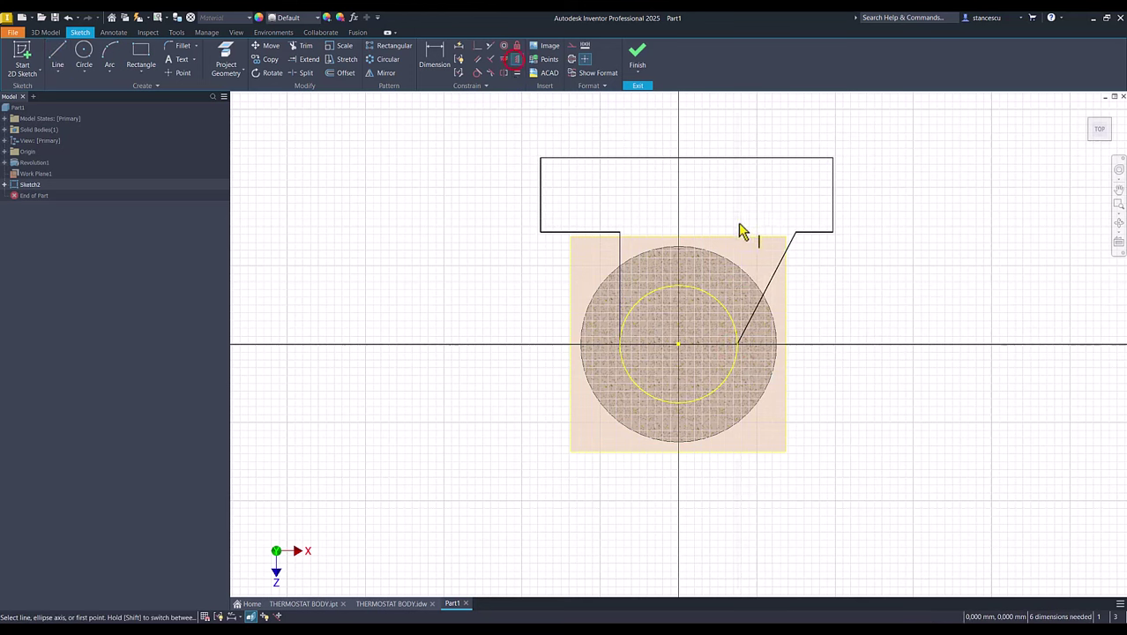
pyautogui.click(787, 262)
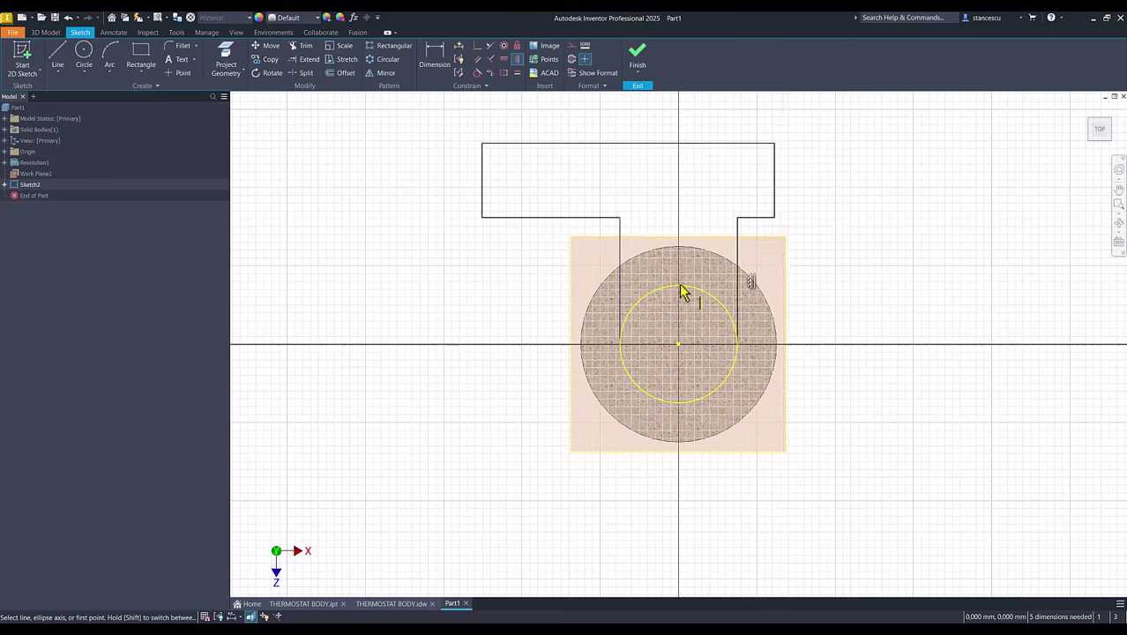
pyautogui.click(477, 74)
pyautogui.click(738, 303)
pyautogui.click(732, 332)
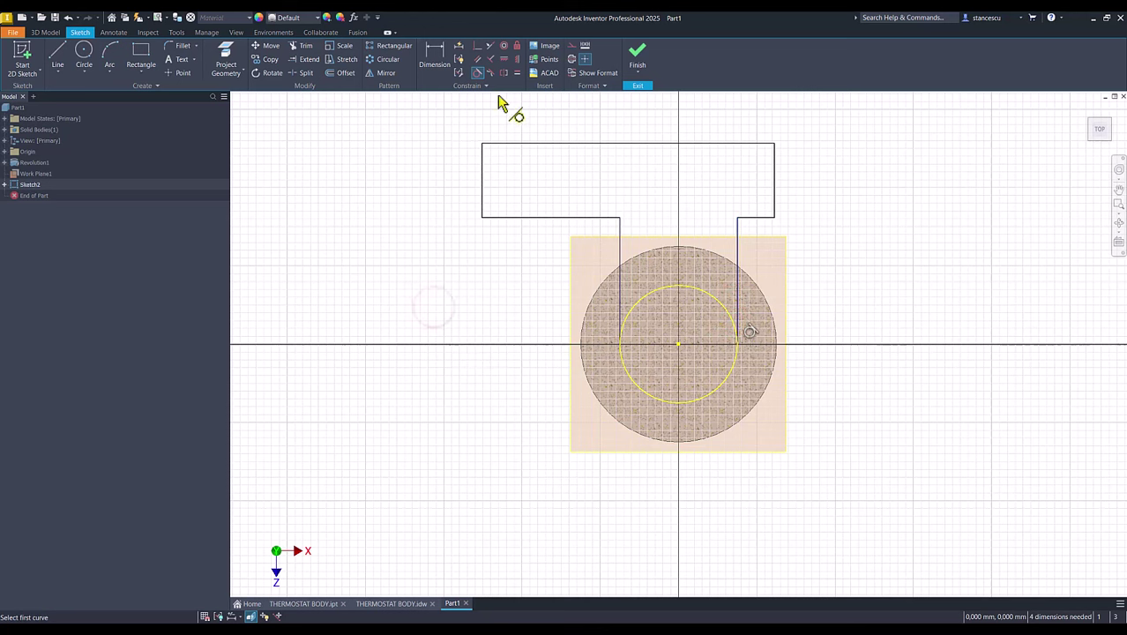
pyautogui.click(518, 73)
pyautogui.click(534, 217)
pyautogui.click(749, 217)
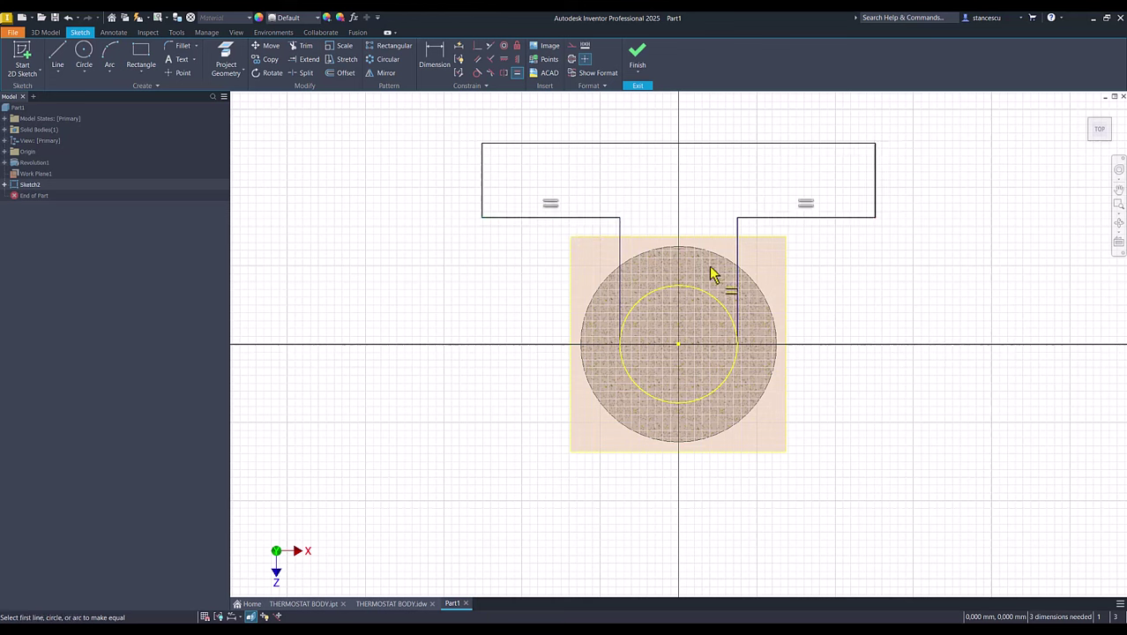
# Step: Dimension the T-profile: 90 width, 15 block height, 45 from top edge to circle centre
pyautogui.click(434, 58)
pyautogui.click(620, 143)
pyautogui.click(618, 124)
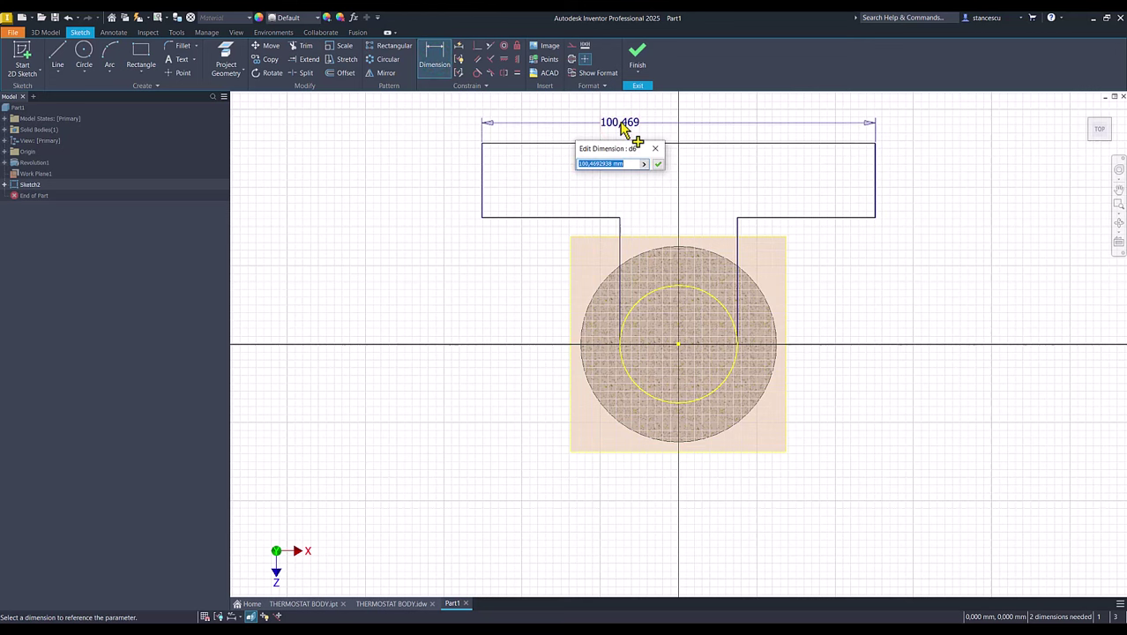
pyautogui.write('90')
pyautogui.press('Return')
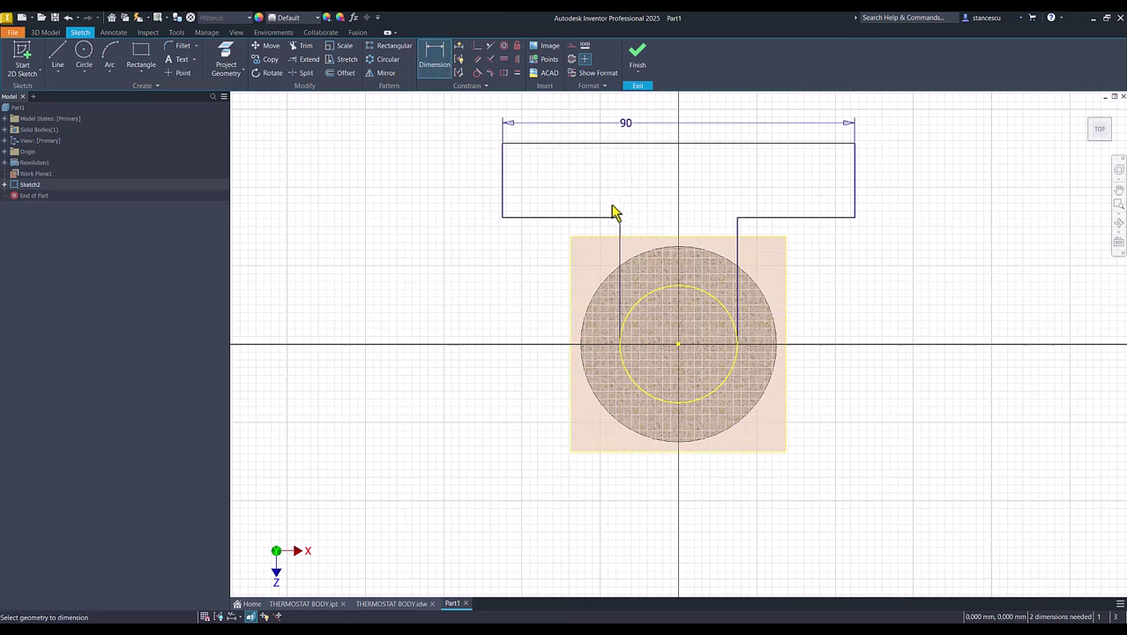
pyautogui.click(502, 168)
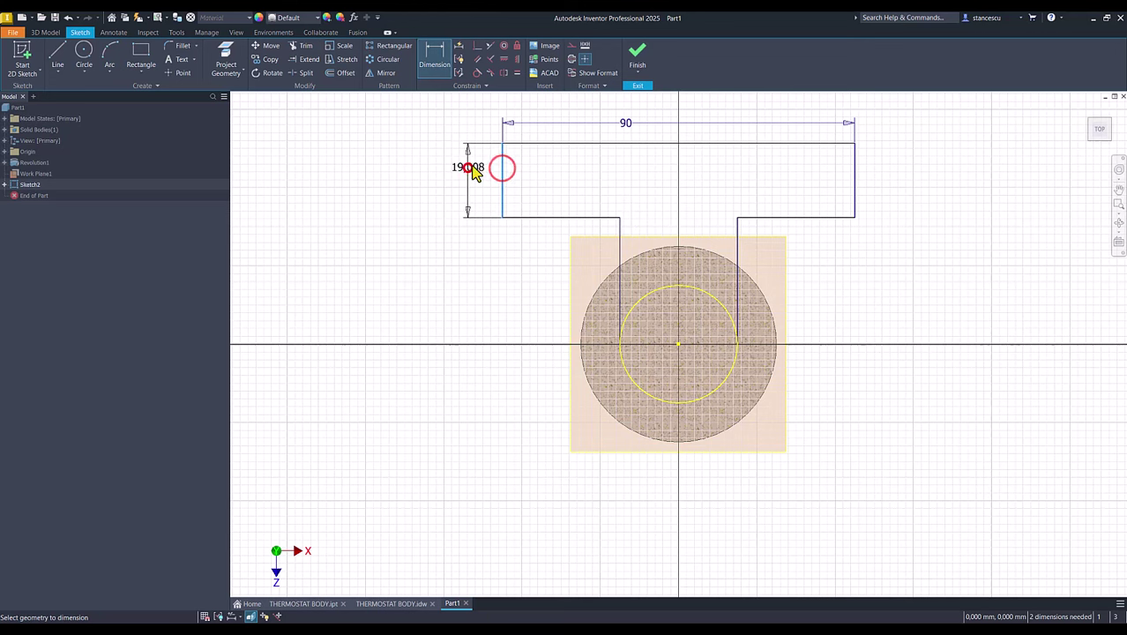
pyautogui.click(472, 170)
pyautogui.write('15')
pyautogui.press('Return')
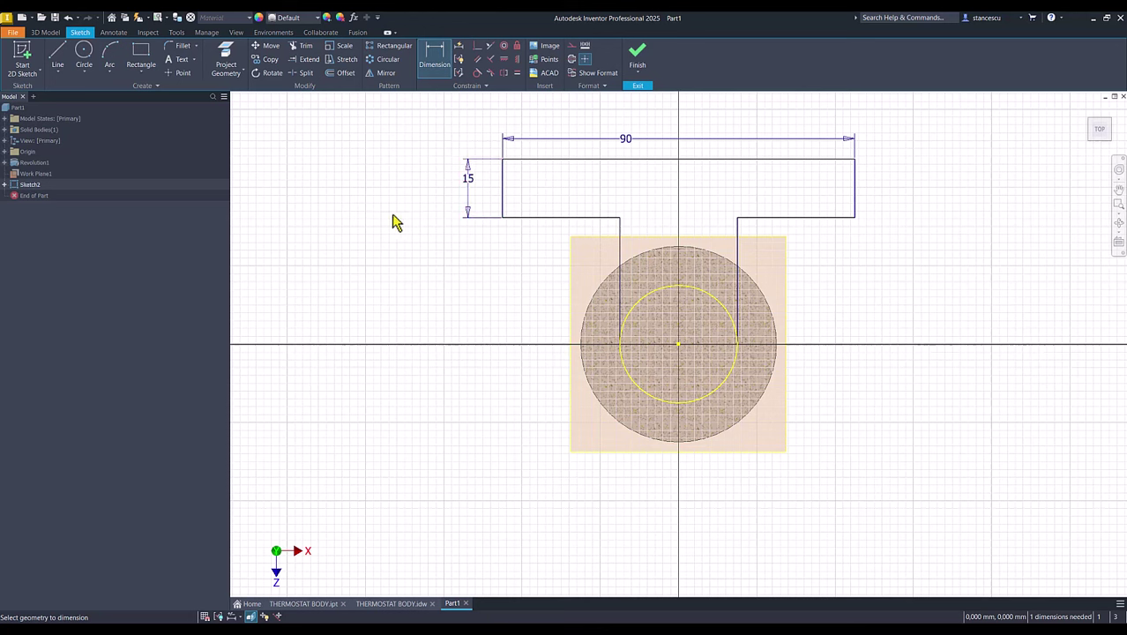
pyautogui.click(536, 160)
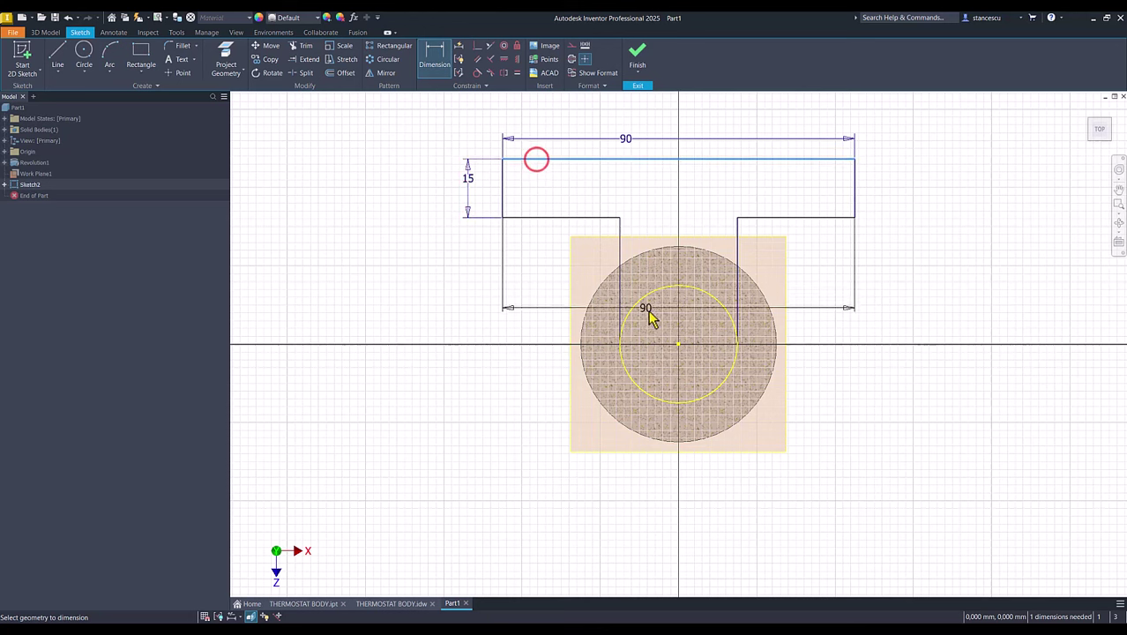
pyautogui.click(679, 346)
pyautogui.click(396, 283)
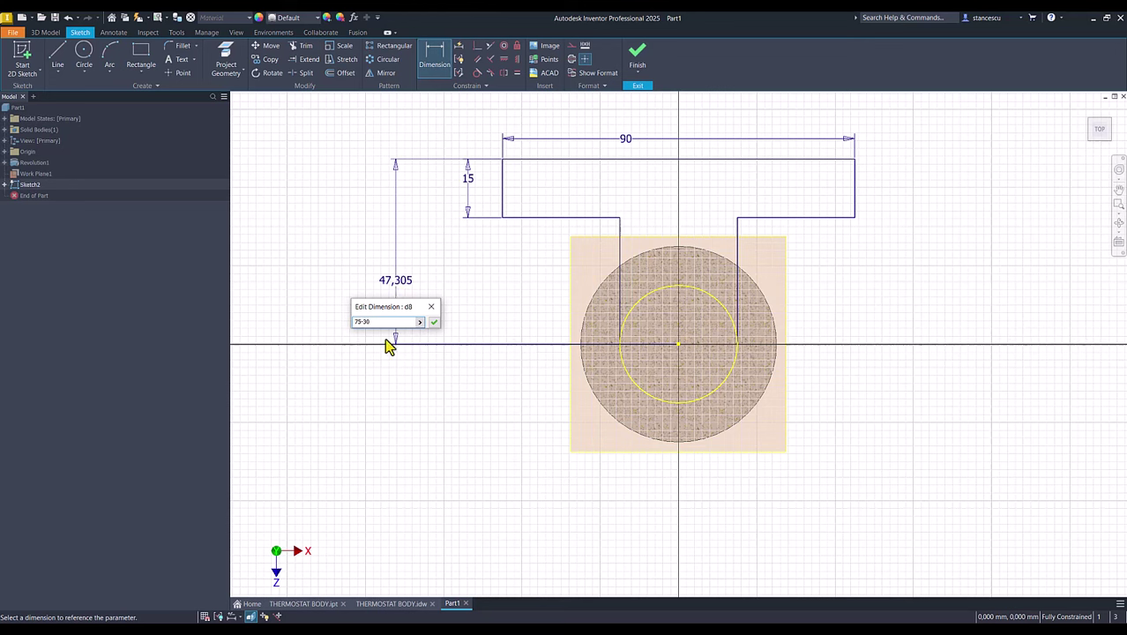
pyautogui.click(435, 324)
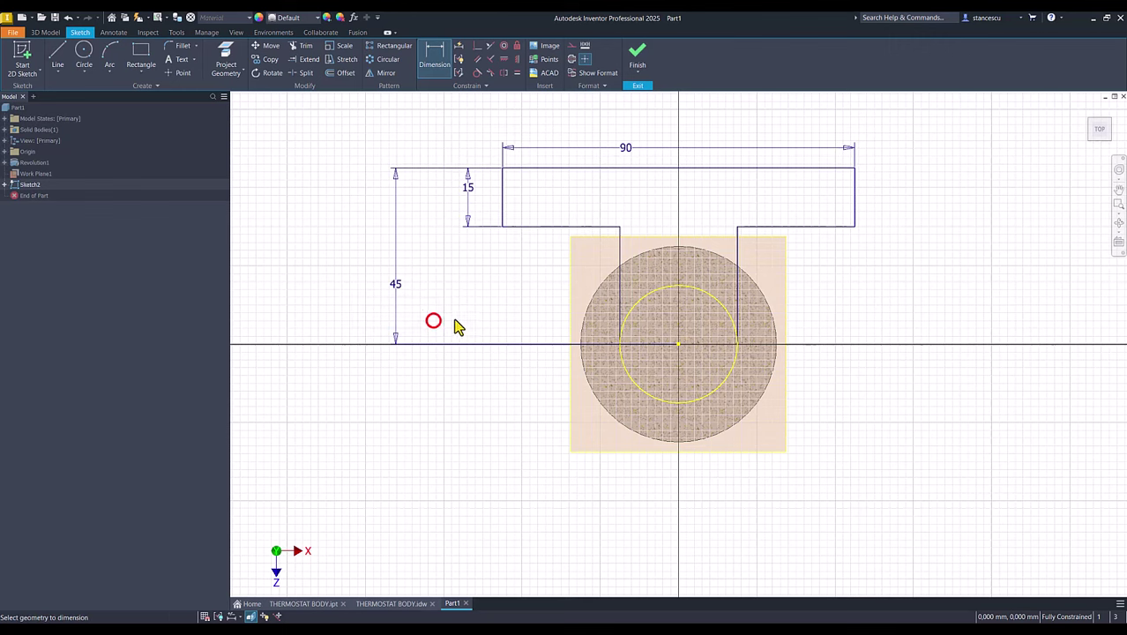
# Step: Check the 75 dimension on the THERMOSTAT BODY drawing, then return to the Part1 sketch
pyautogui.click(388, 605)
pyautogui.click(538, 456)
pyautogui.press('Escape')
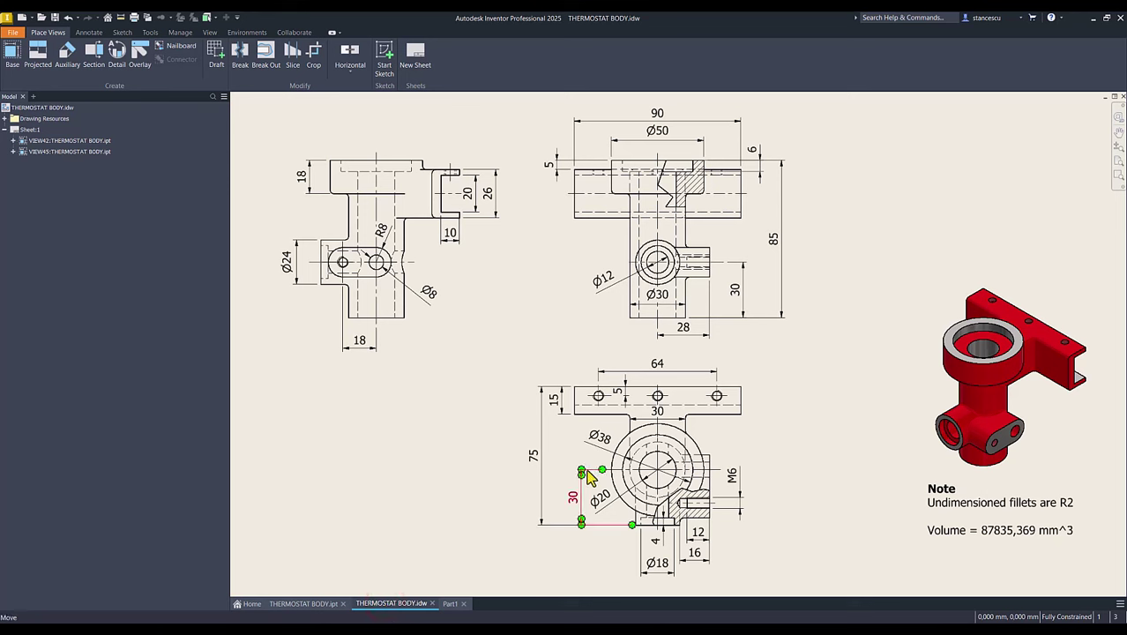
pyautogui.click(450, 604)
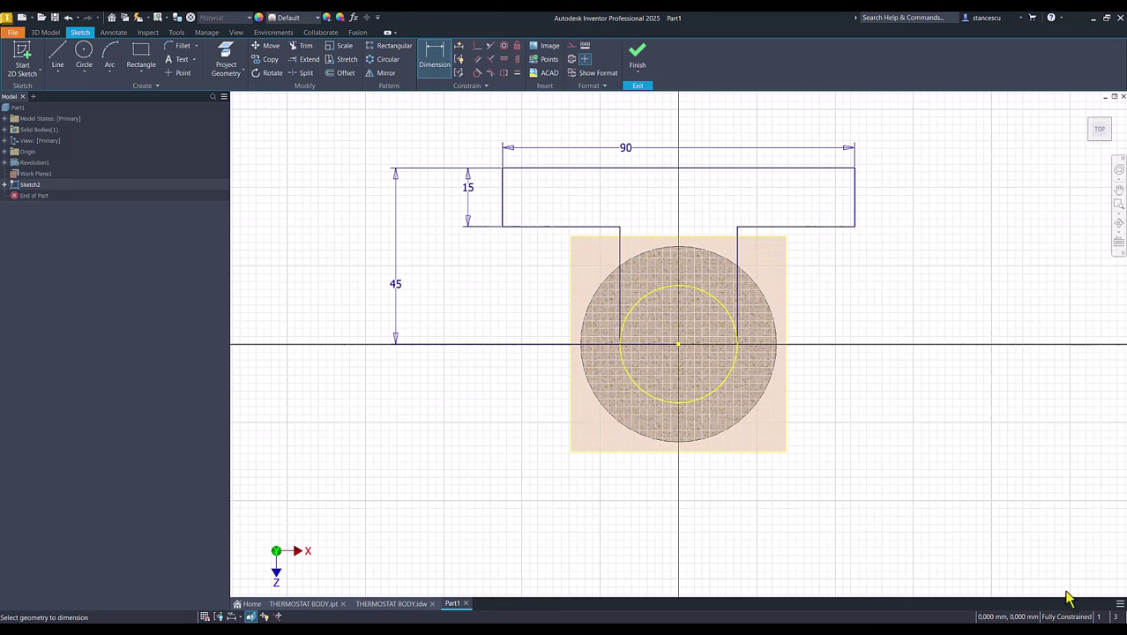
# Step: Extrude the T-profile downward into the body, flipping direction and entering a new distance
pyautogui.click(637, 54)
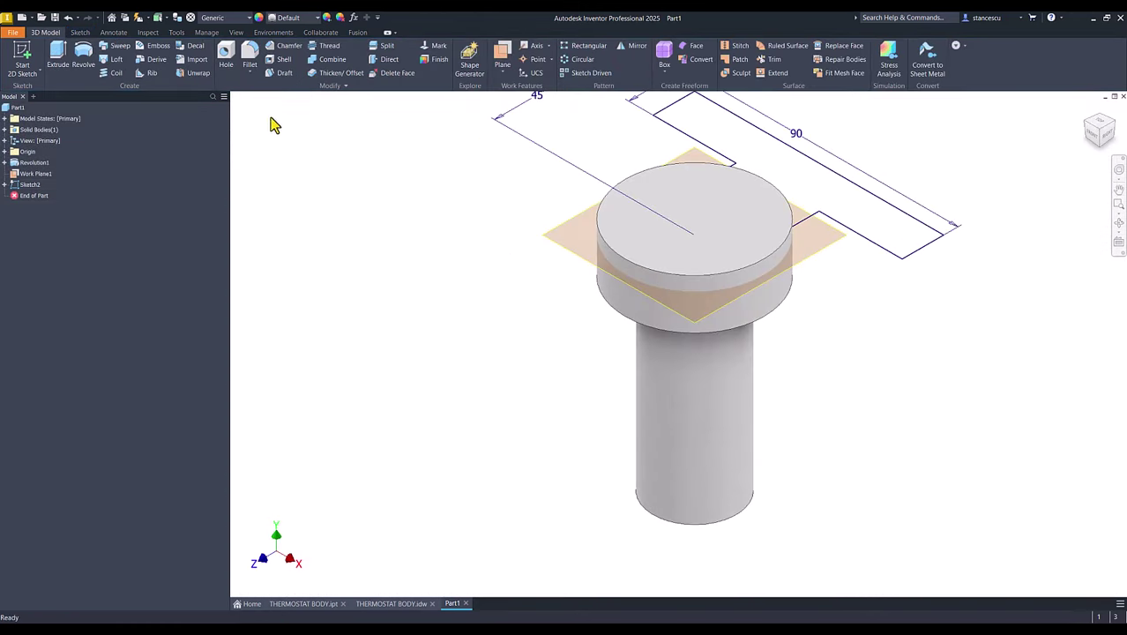
pyautogui.click(57, 58)
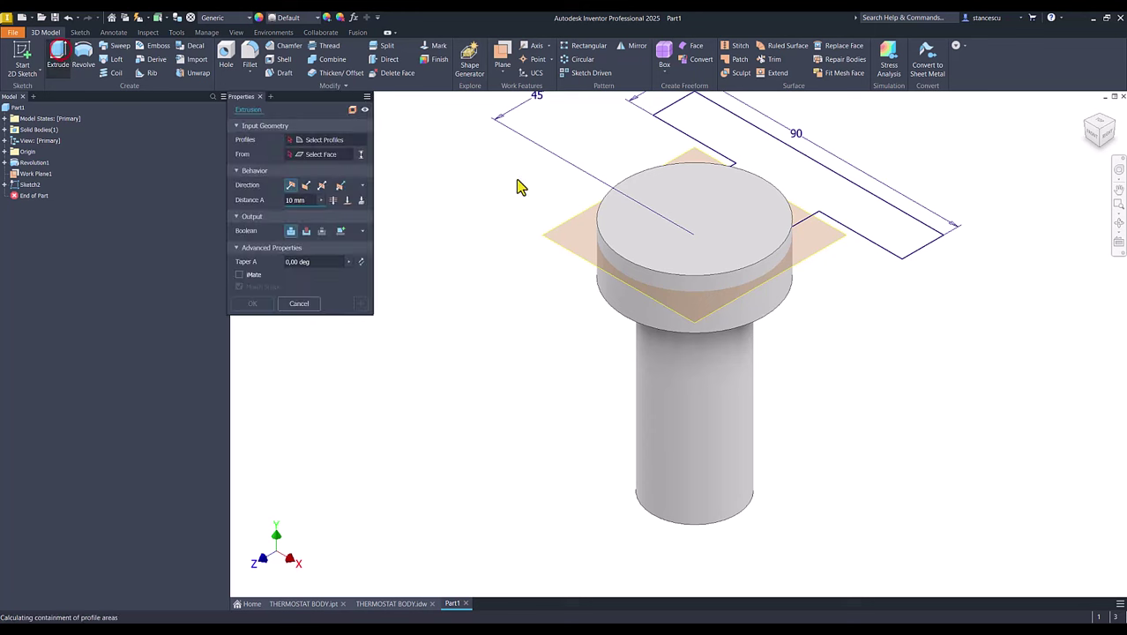
pyautogui.click(804, 172)
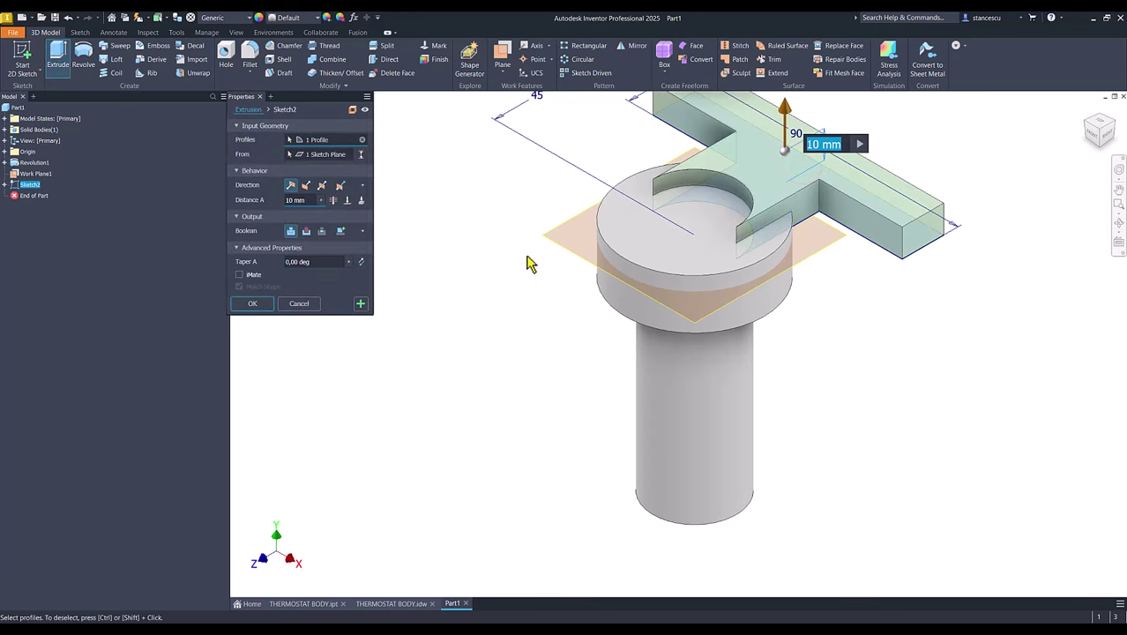
pyautogui.click(306, 185)
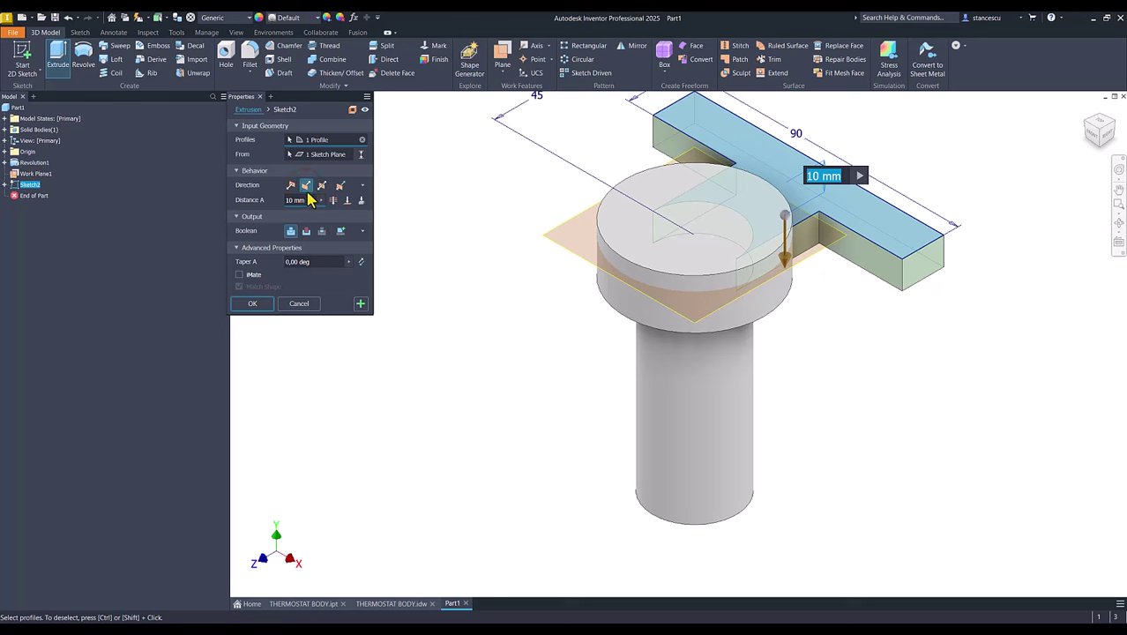
pyautogui.click(307, 200)
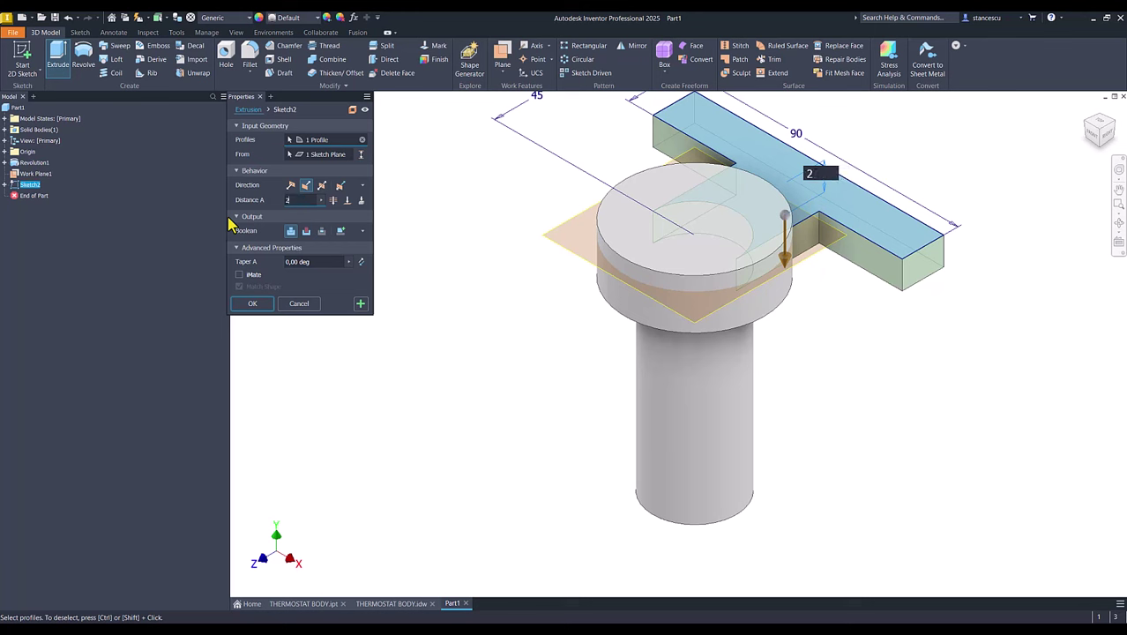
pyautogui.write('2')
pyautogui.press('Return')
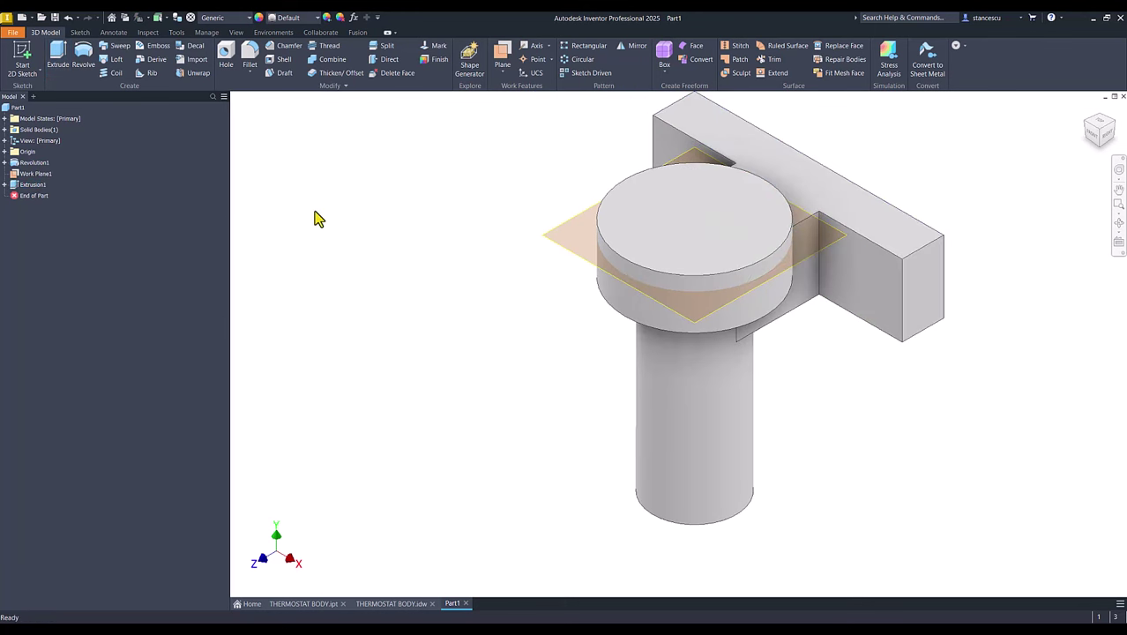
# Step: Hide the work plane and return the model to its Home view
pyautogui.click(574, 217)
pyautogui.rightClick(577, 225)
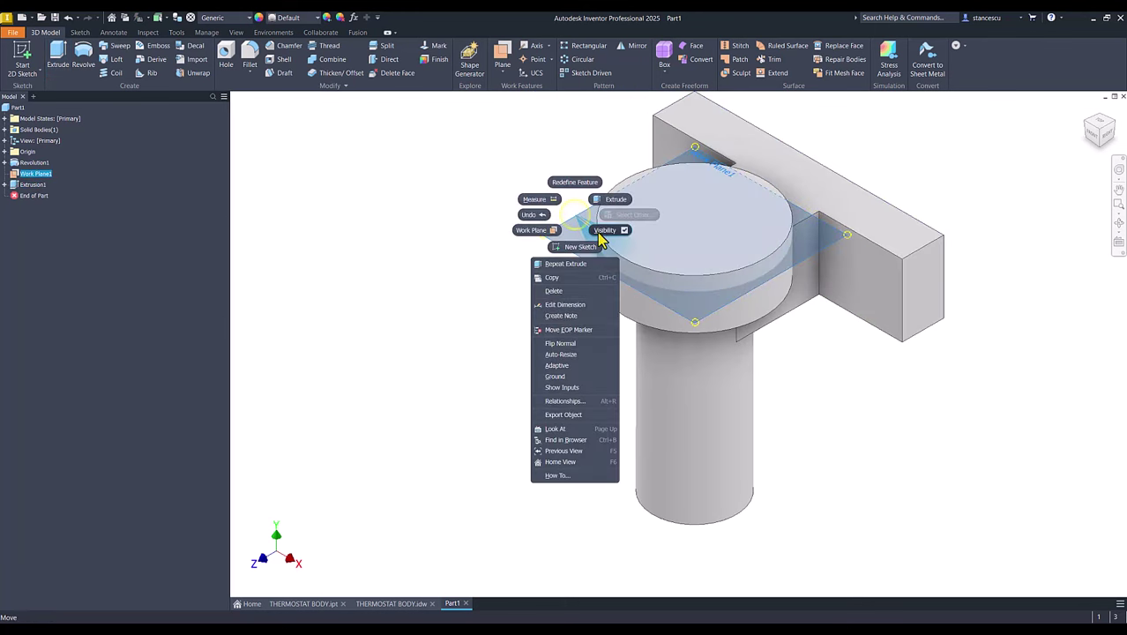
pyautogui.click(599, 231)
pyautogui.click(461, 245)
pyautogui.press('F6')
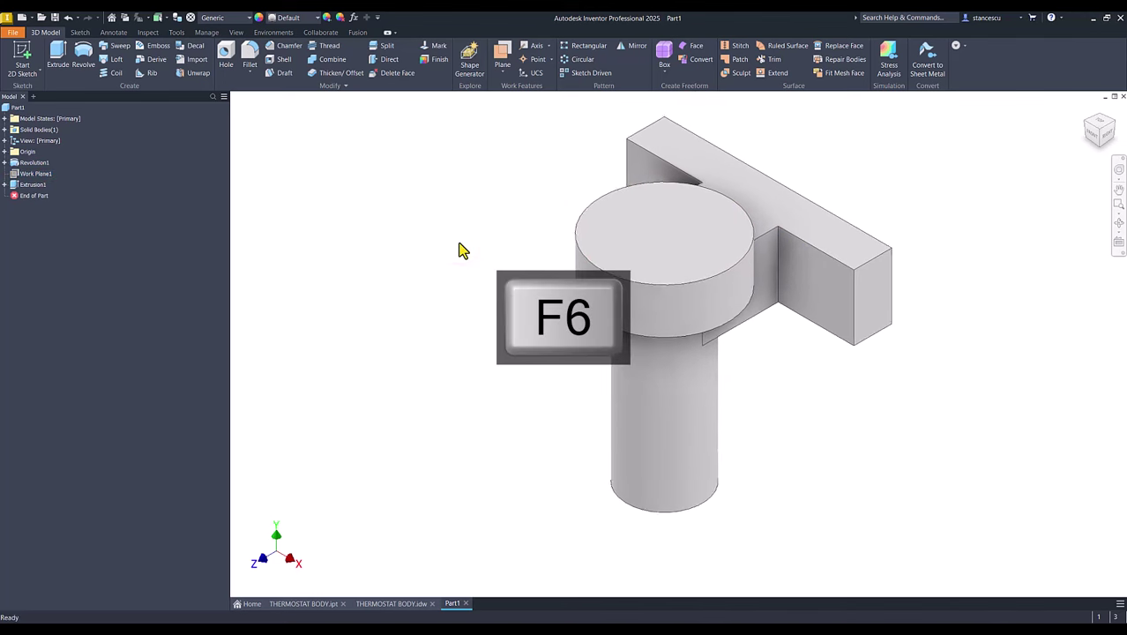
# Step: After checking the drawing, start a new sketch on the arm's end face
pyautogui.click(393, 604)
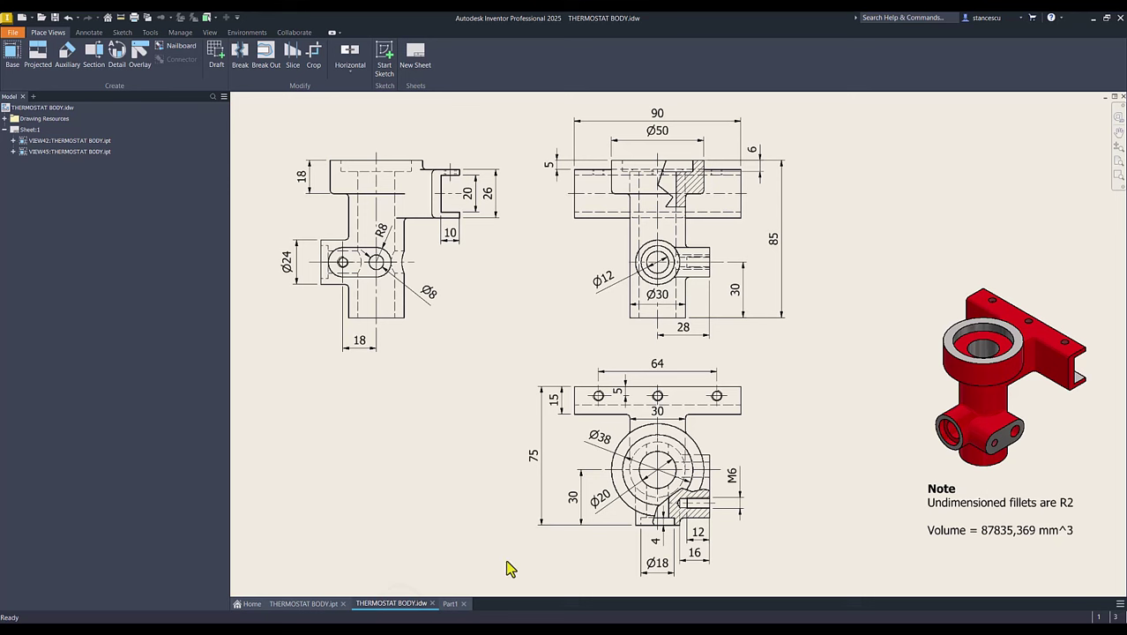
pyautogui.click(450, 604)
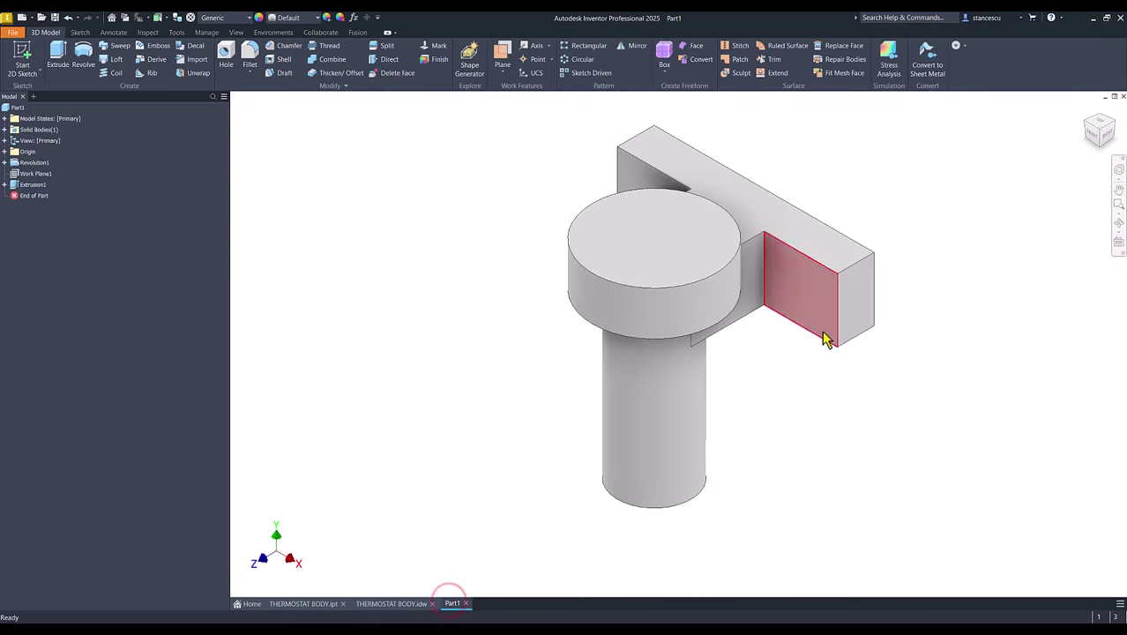
pyautogui.click(855, 293)
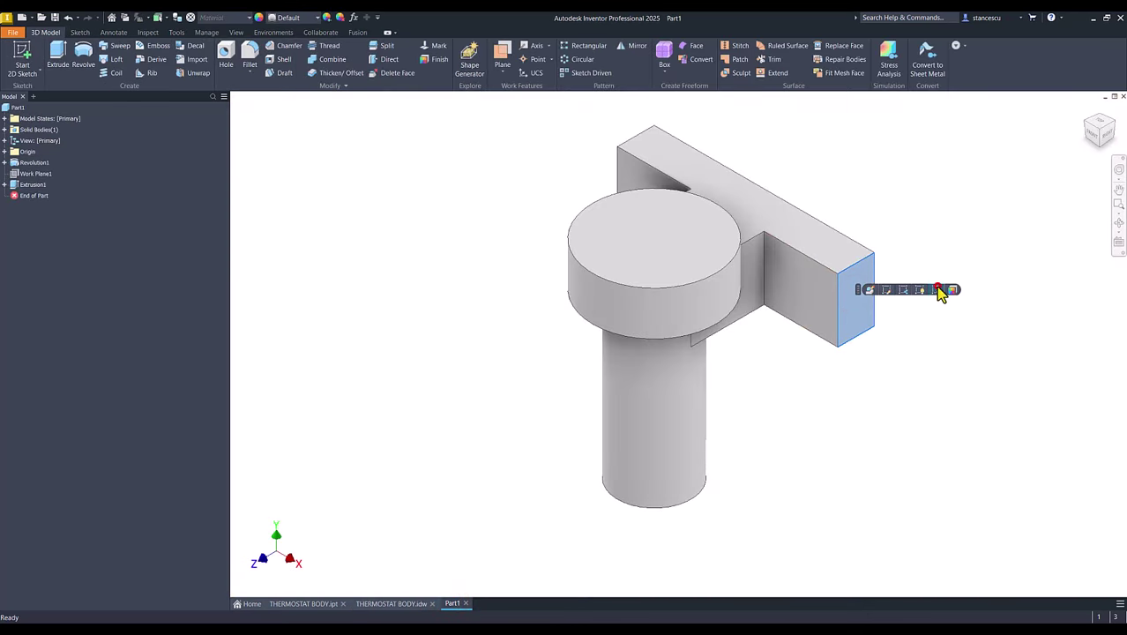
pyautogui.click(937, 291)
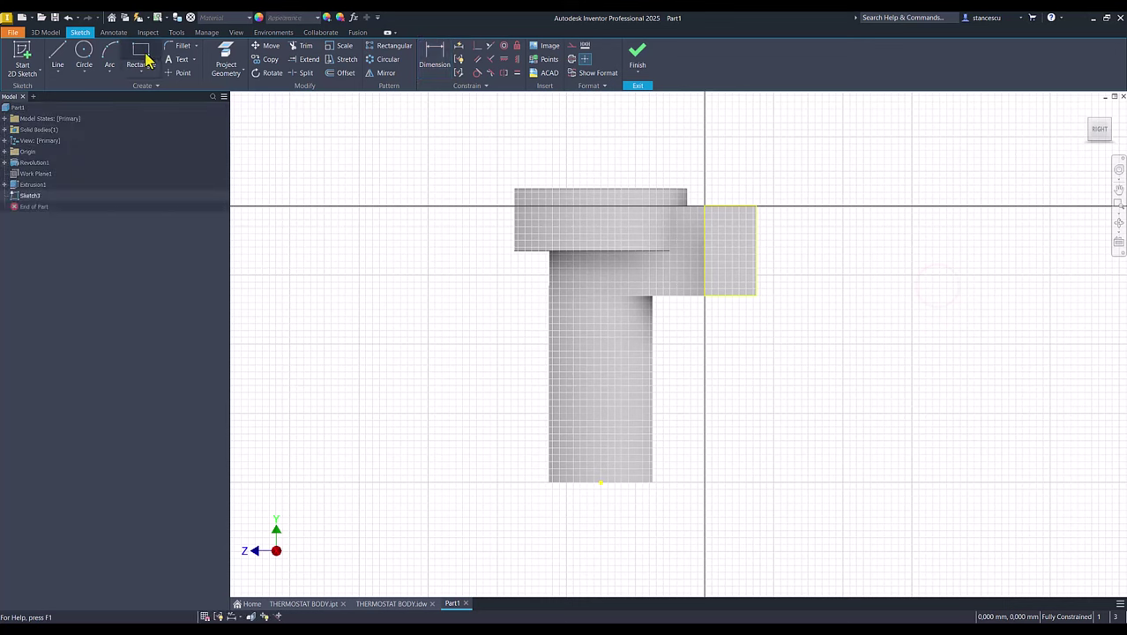
# Step: Draw a rectangle on the end face with its right edge collinear to the face edge
pyautogui.click(141, 54)
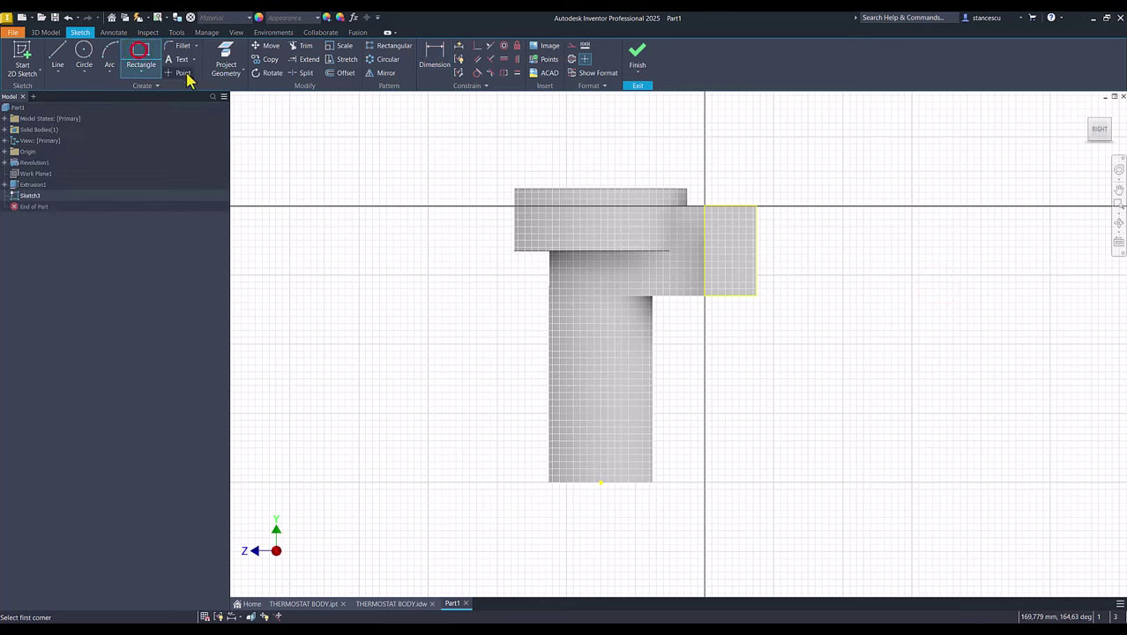
pyautogui.click(750, 216)
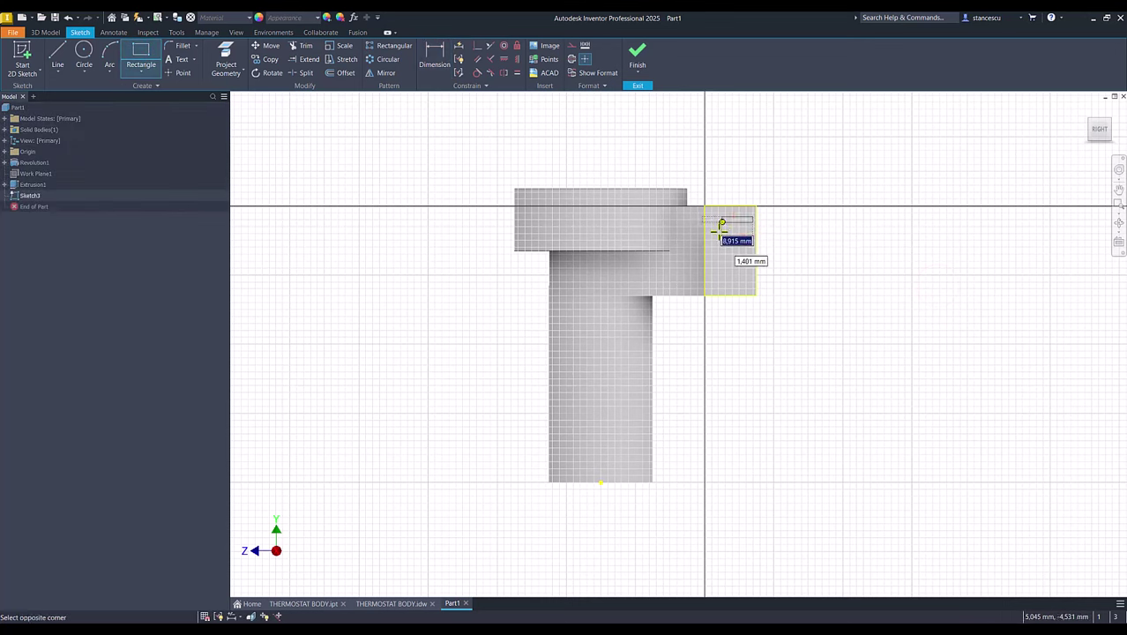
pyautogui.click(714, 270)
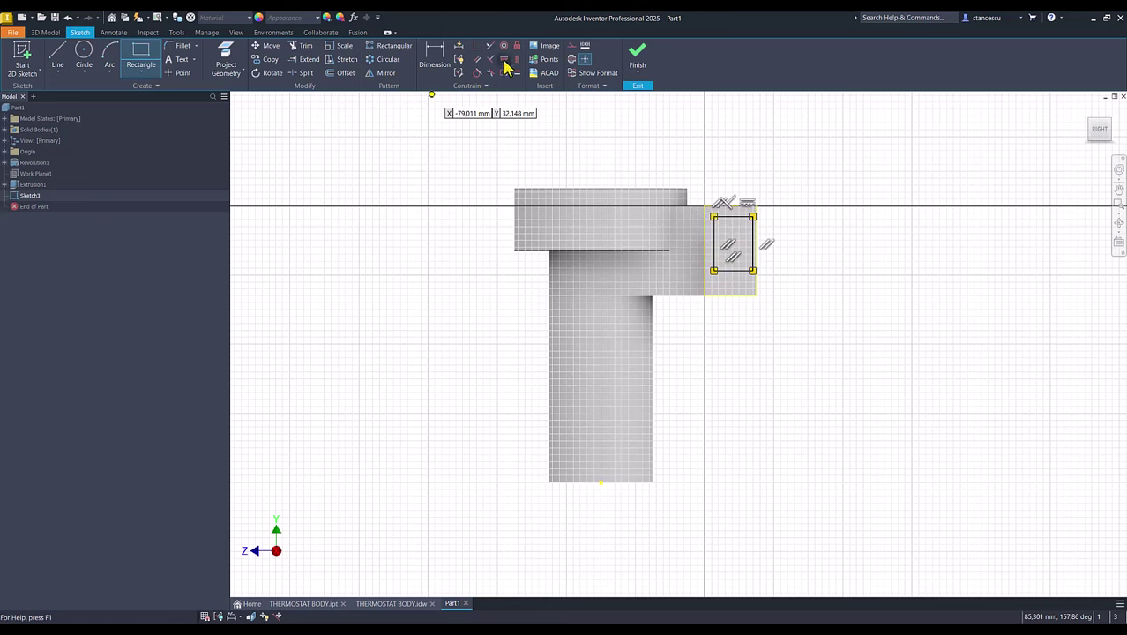
pyautogui.press('Escape')
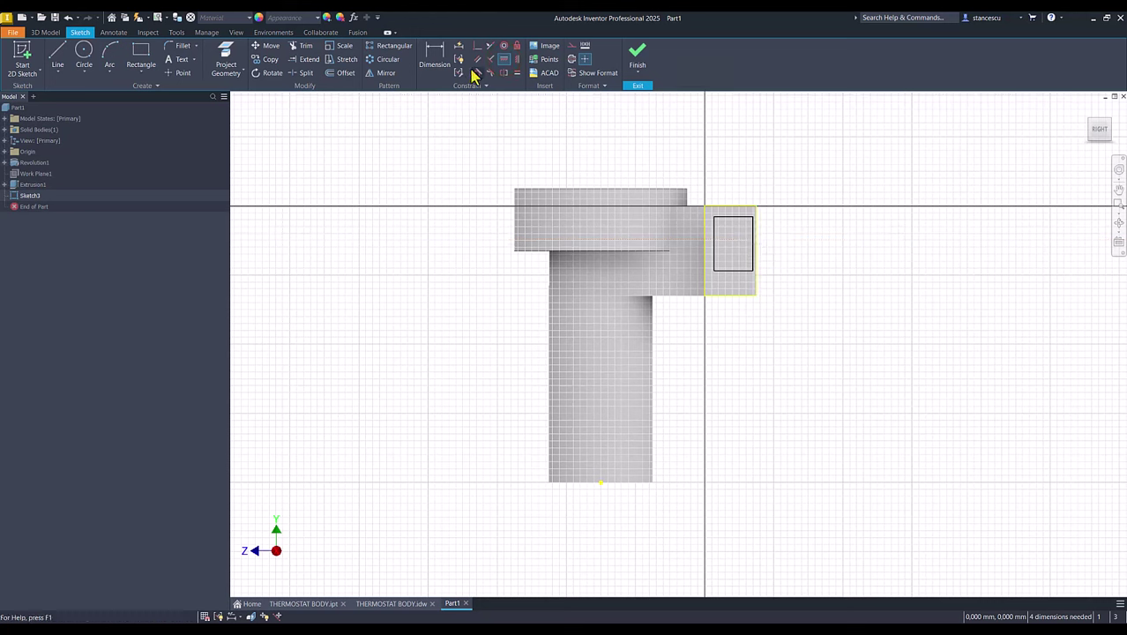
pyautogui.click(477, 46)
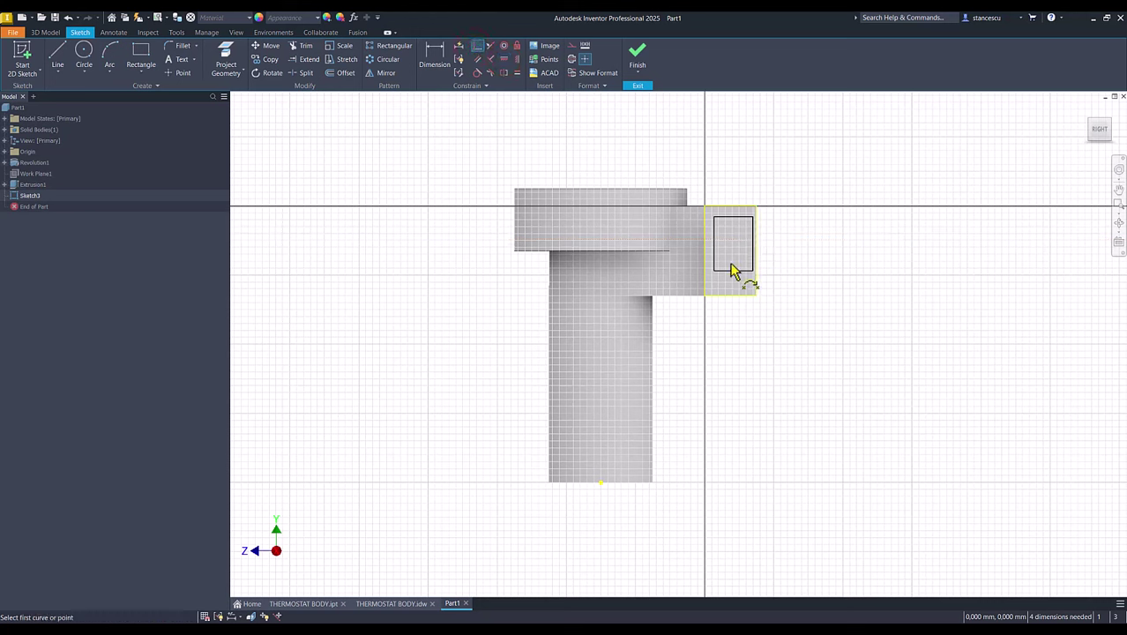
pyautogui.click(754, 245)
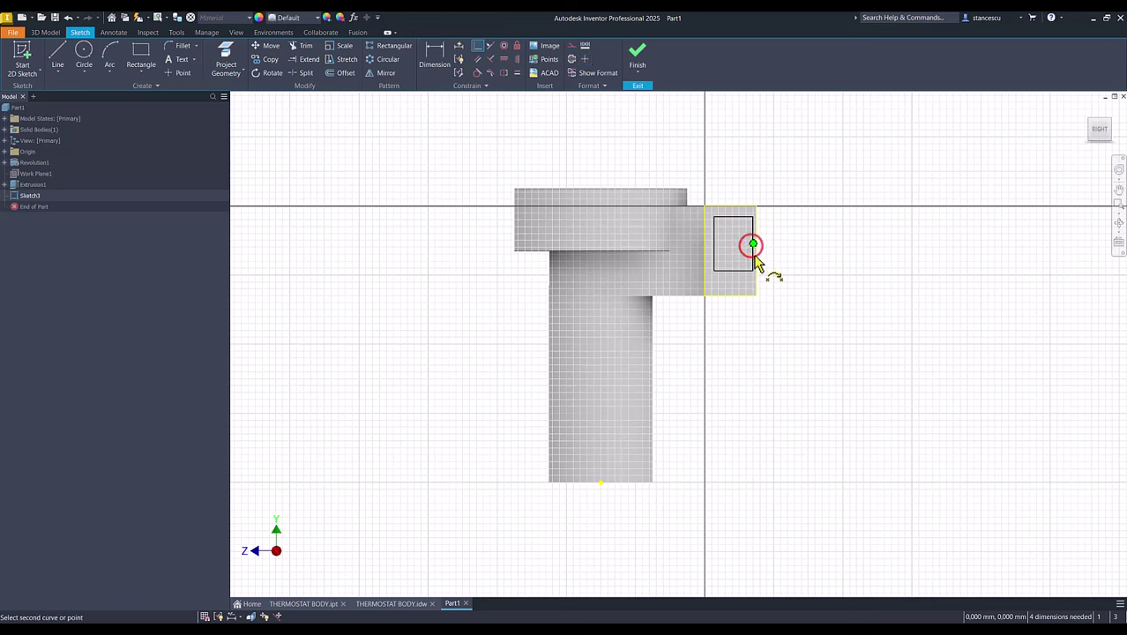
pyautogui.click(756, 255)
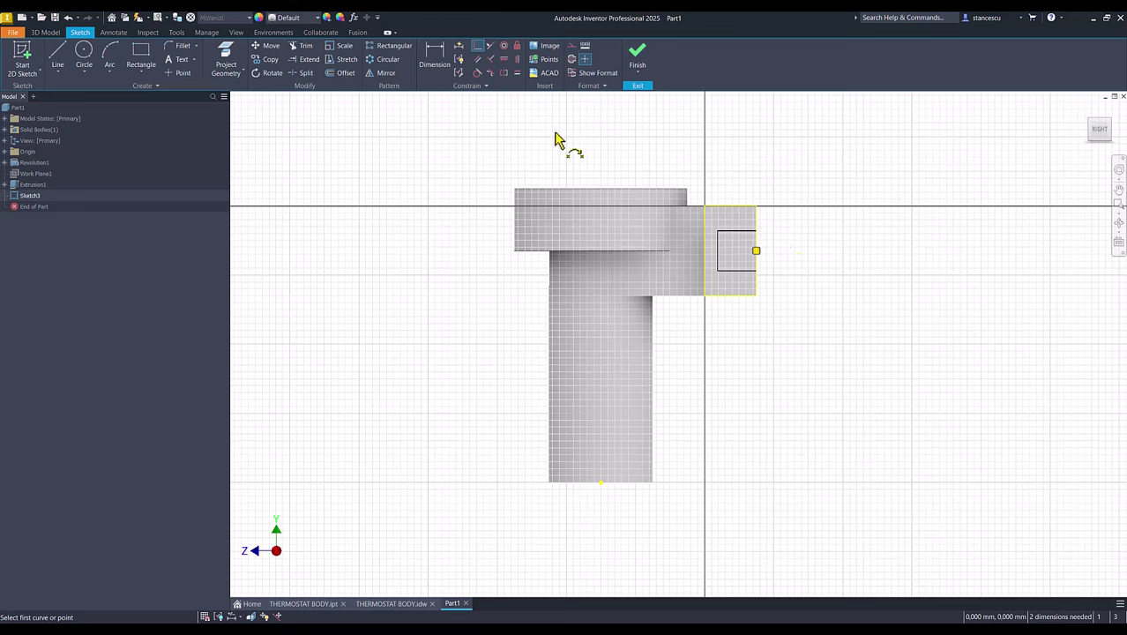
# Step: Dimension the rectangle 20 high by 10 wide and finish the sketch
pyautogui.click(436, 53)
pyautogui.click(748, 232)
pyautogui.click(746, 270)
pyautogui.click(799, 267)
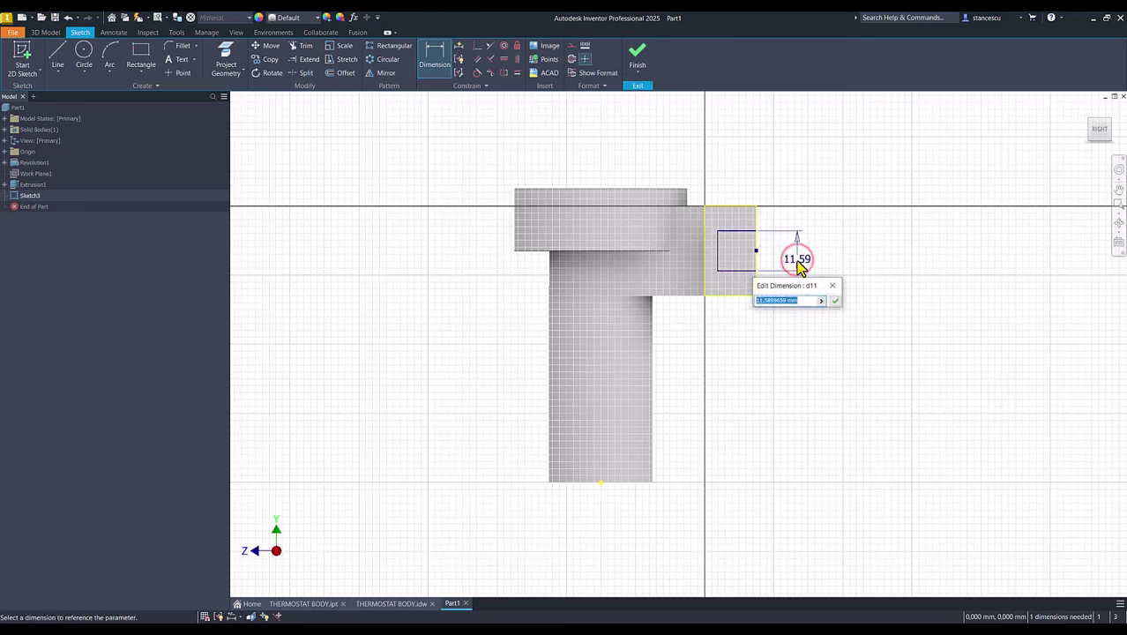
pyautogui.write('20')
pyautogui.press('Return')
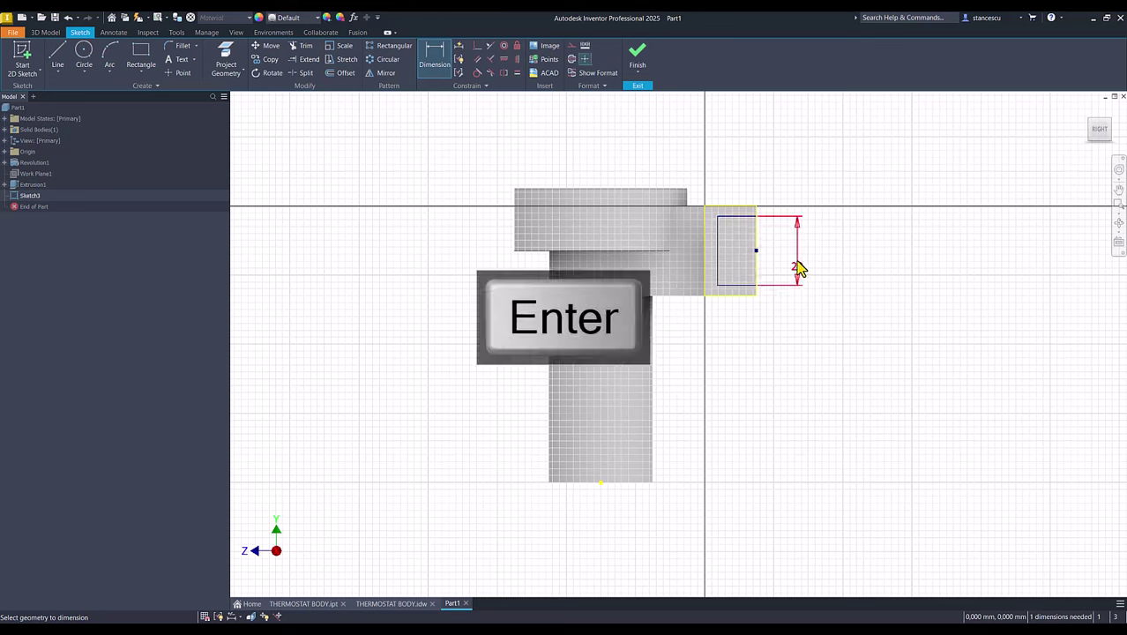
pyautogui.click(749, 287)
pyautogui.click(740, 328)
pyautogui.write('10')
pyautogui.press('Return')
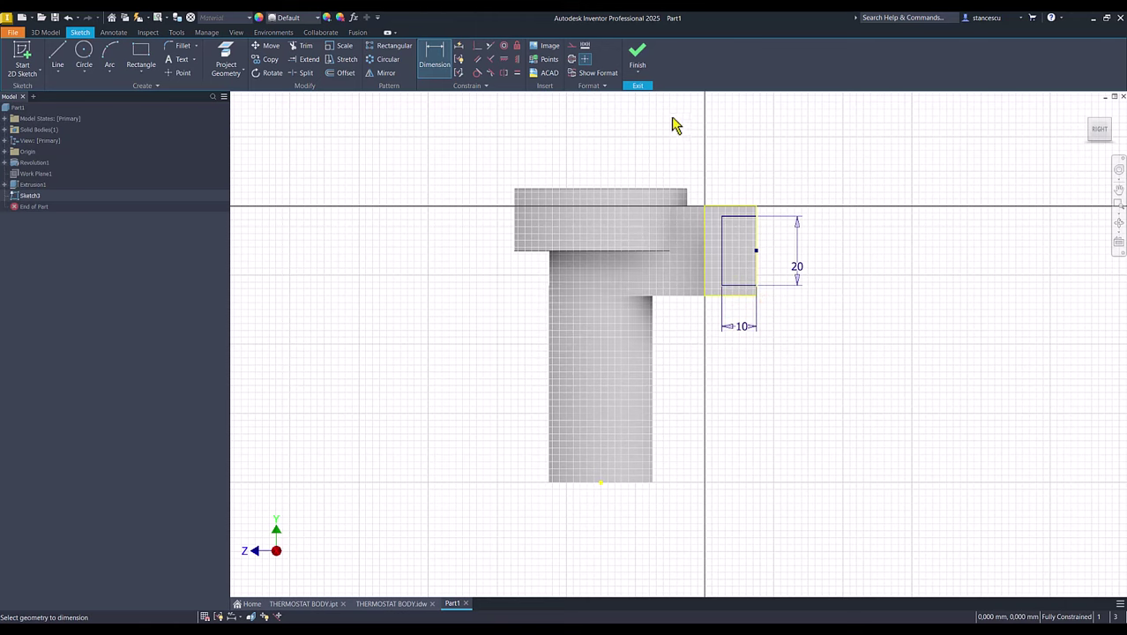
pyautogui.click(639, 58)
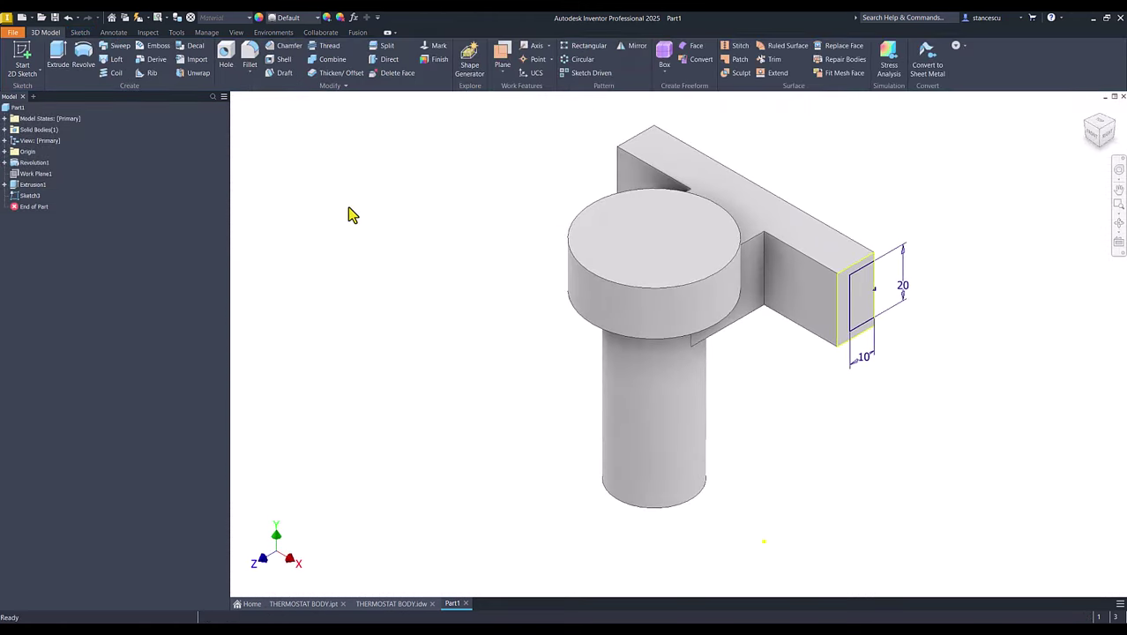
# Step: Extrude the rectangle as a Through All cut, hollowing the arm into a C-shaped channel
pyautogui.click(58, 60)
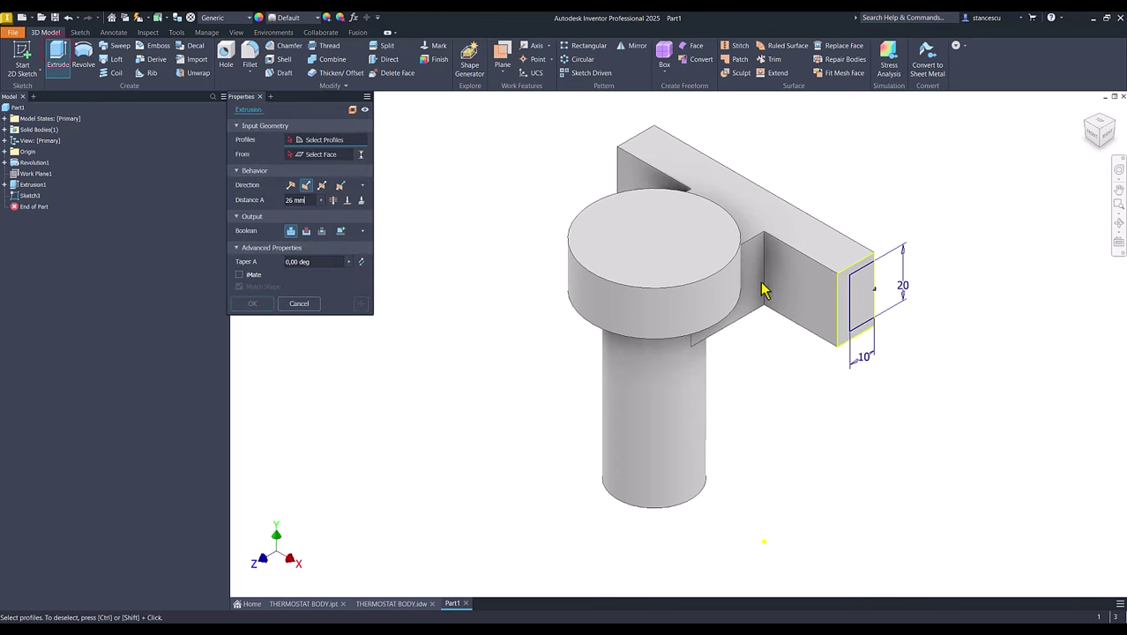
pyautogui.click(860, 305)
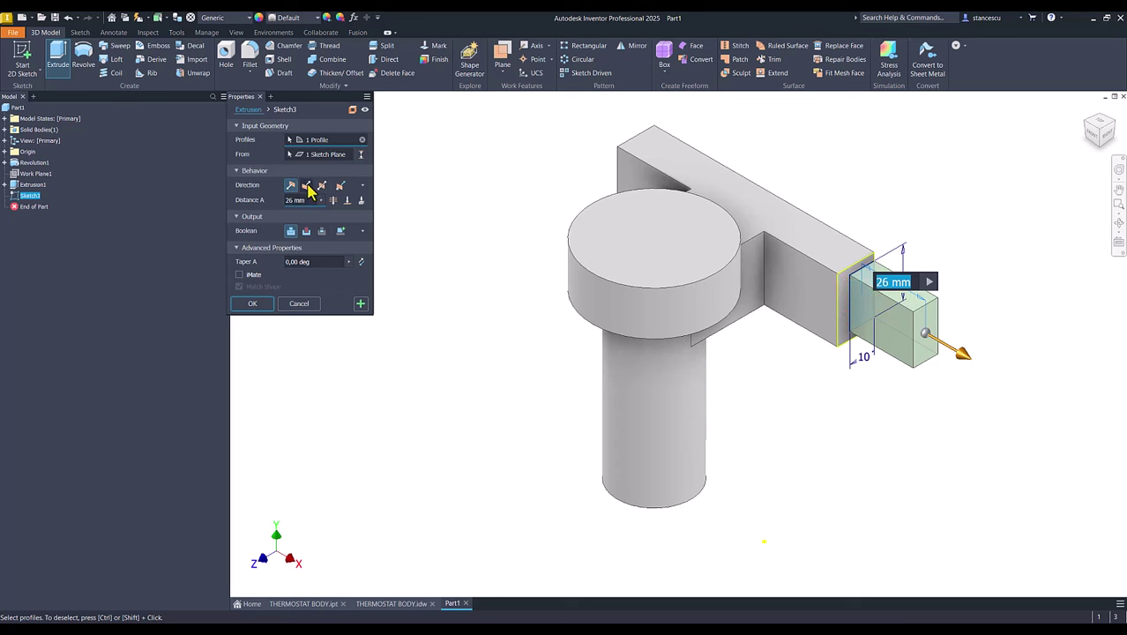
pyautogui.click(306, 231)
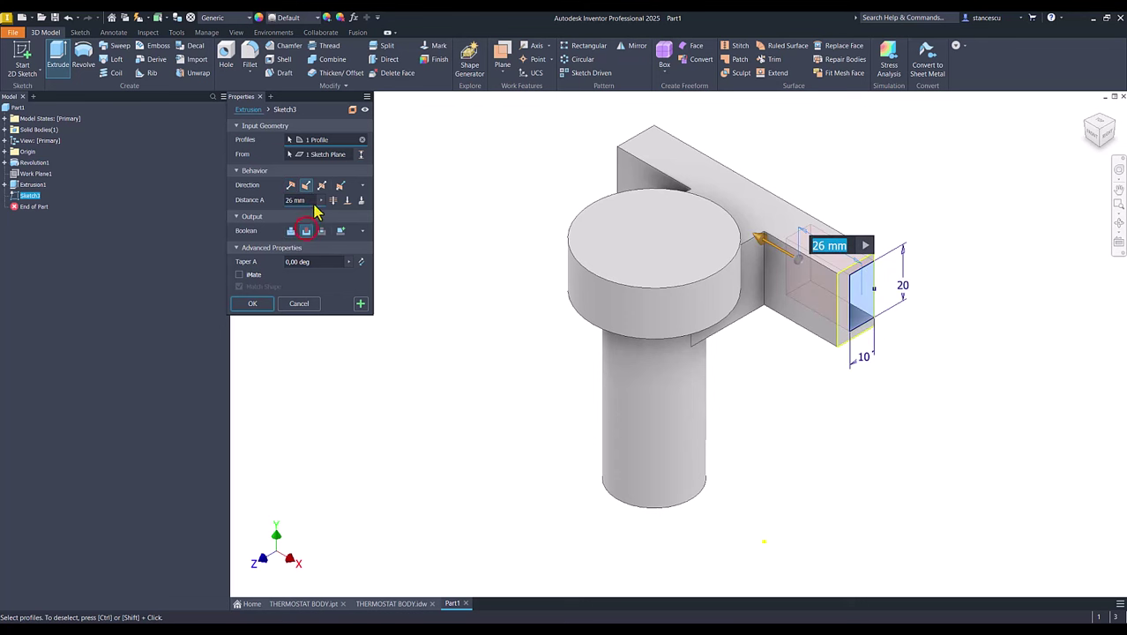
pyautogui.click(334, 200)
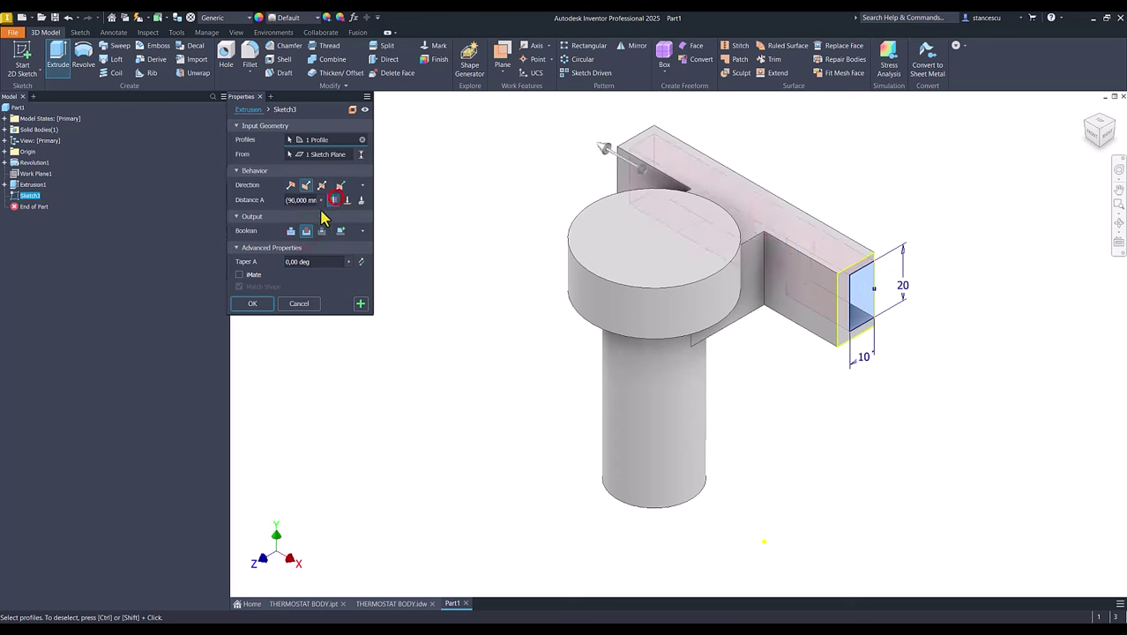
pyautogui.click(243, 305)
pyautogui.keyDown('shift'); pyautogui.moveTo(390, 325); pyautogui.dragTo(876, 336, button='middle'); pyautogui.keyUp('shift')
pyautogui.press('F6')
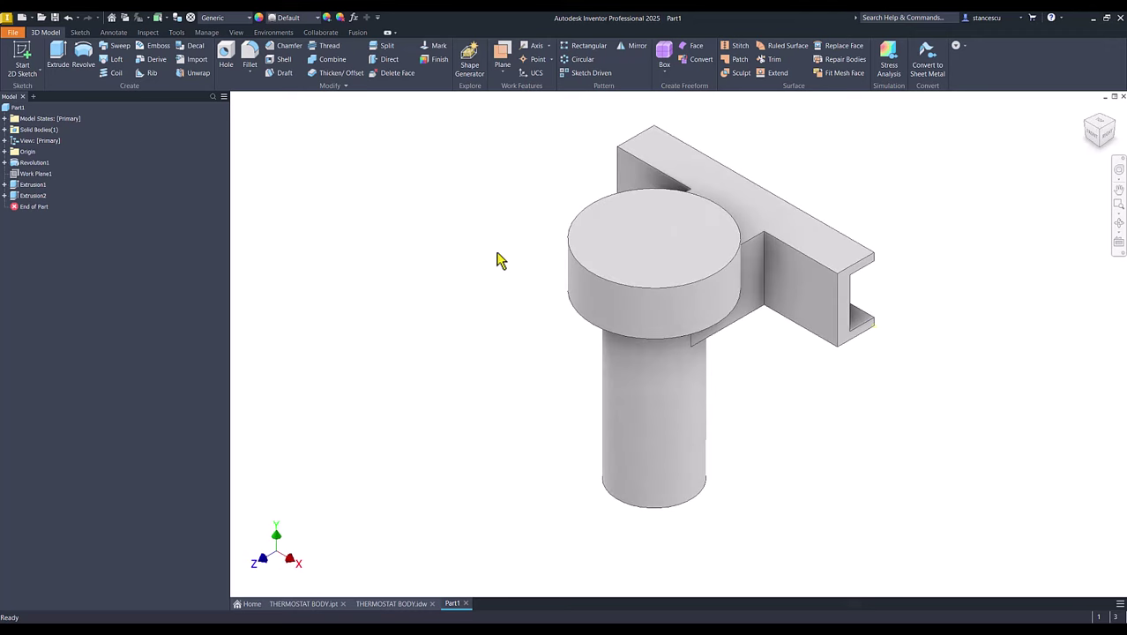
# Step: Consult the THERMOSTAT BODY drawing and return to the Part1 model
pyautogui.click(399, 604)
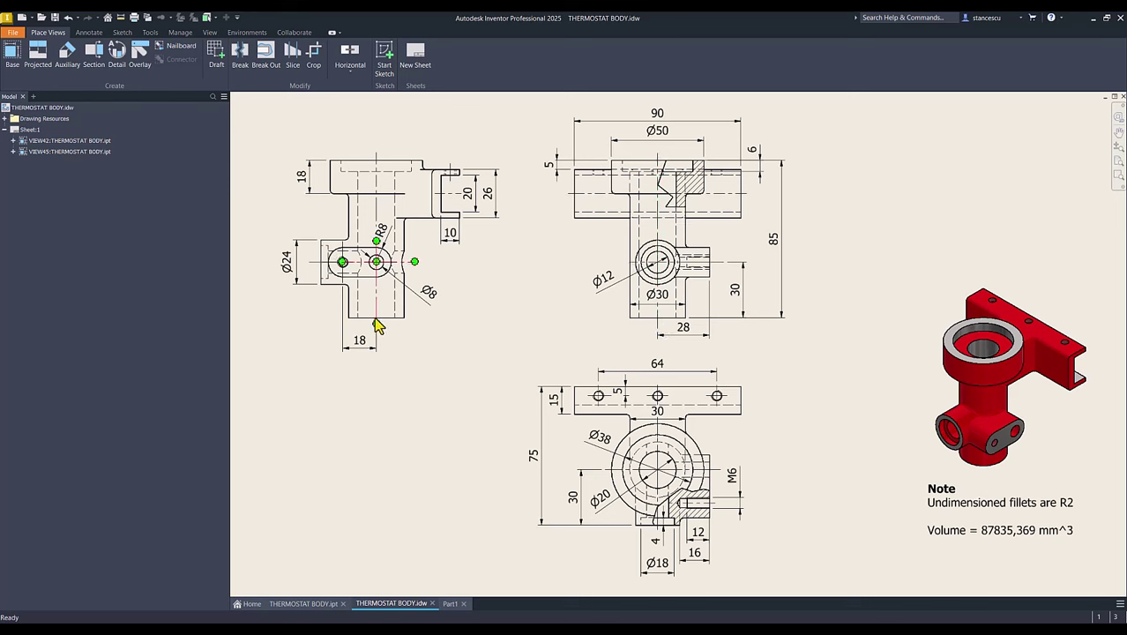
pyautogui.click(450, 442)
pyautogui.click(451, 603)
pyautogui.click(457, 349)
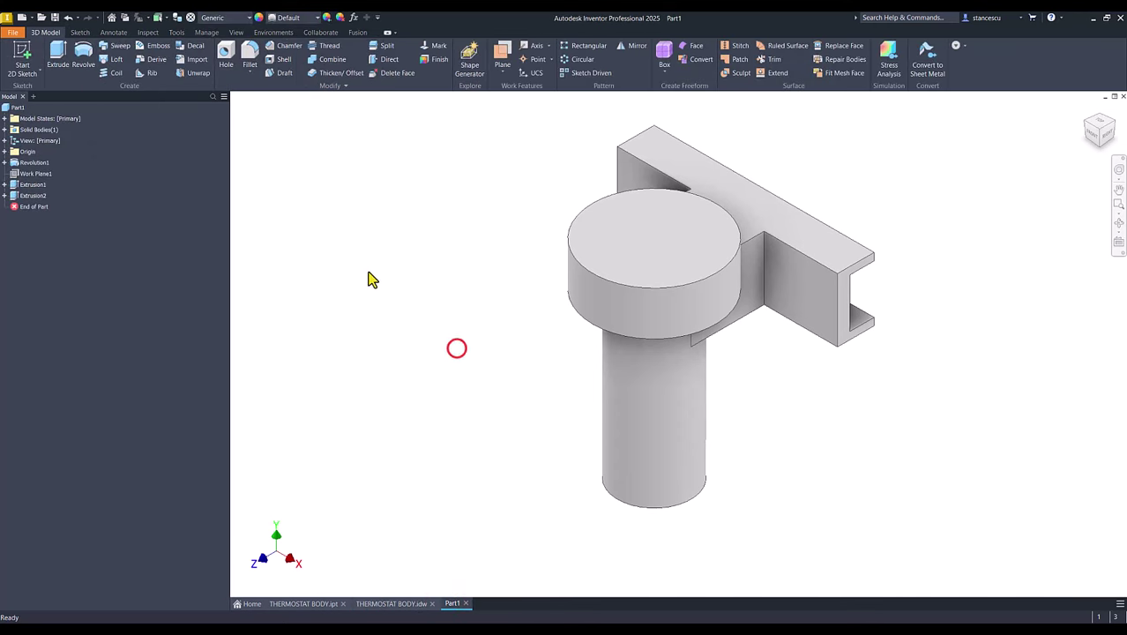
# Step: Create Work Plane2 offset 21.5 mm from the origin XY Plane
pyautogui.click(499, 58)
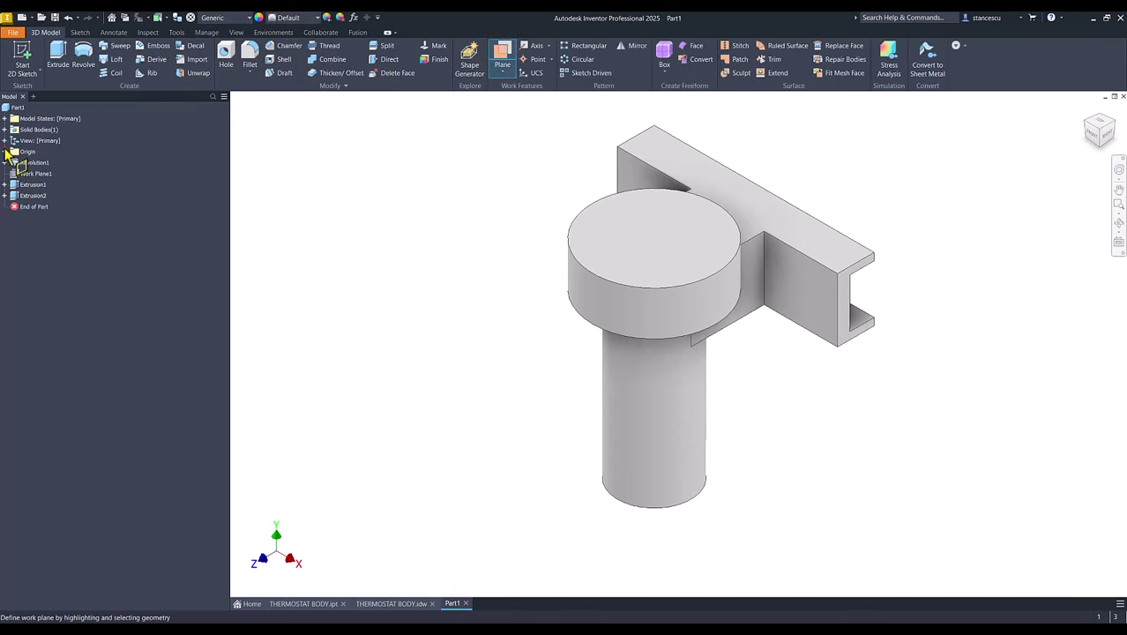
pyautogui.click(5, 152)
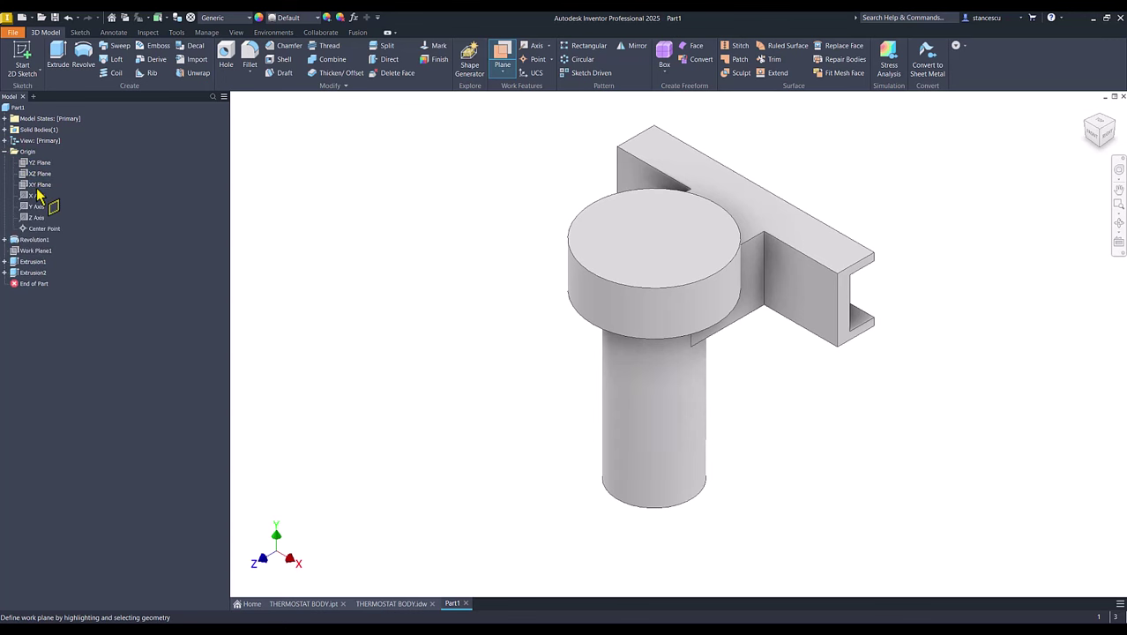
pyautogui.click(38, 184)
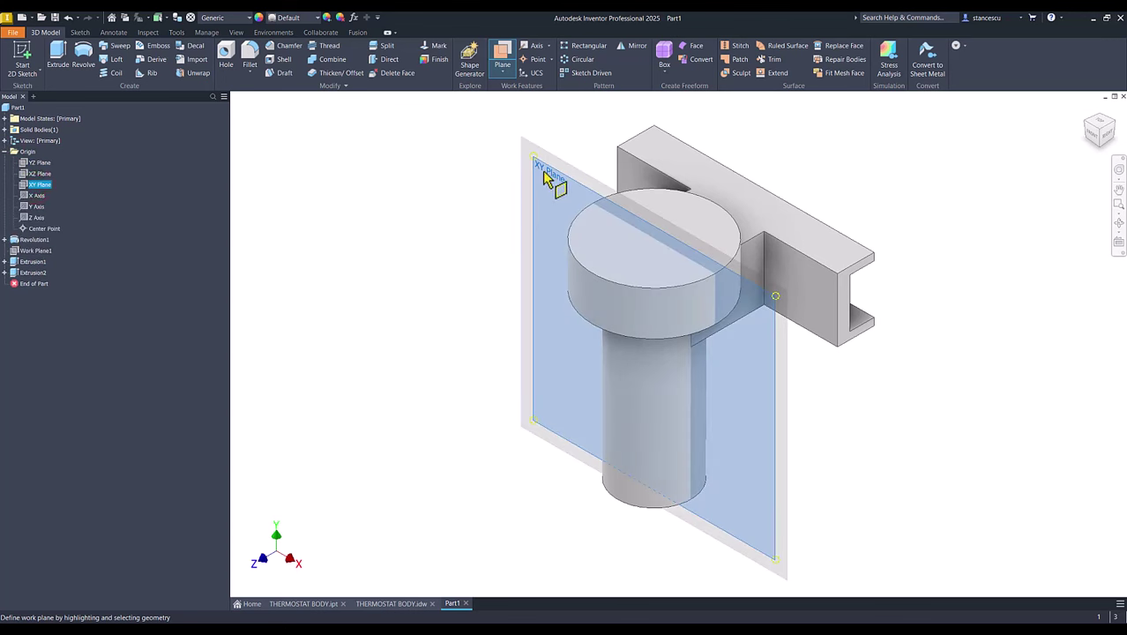
pyautogui.moveTo(545, 176); pyautogui.dragTo(494, 208)
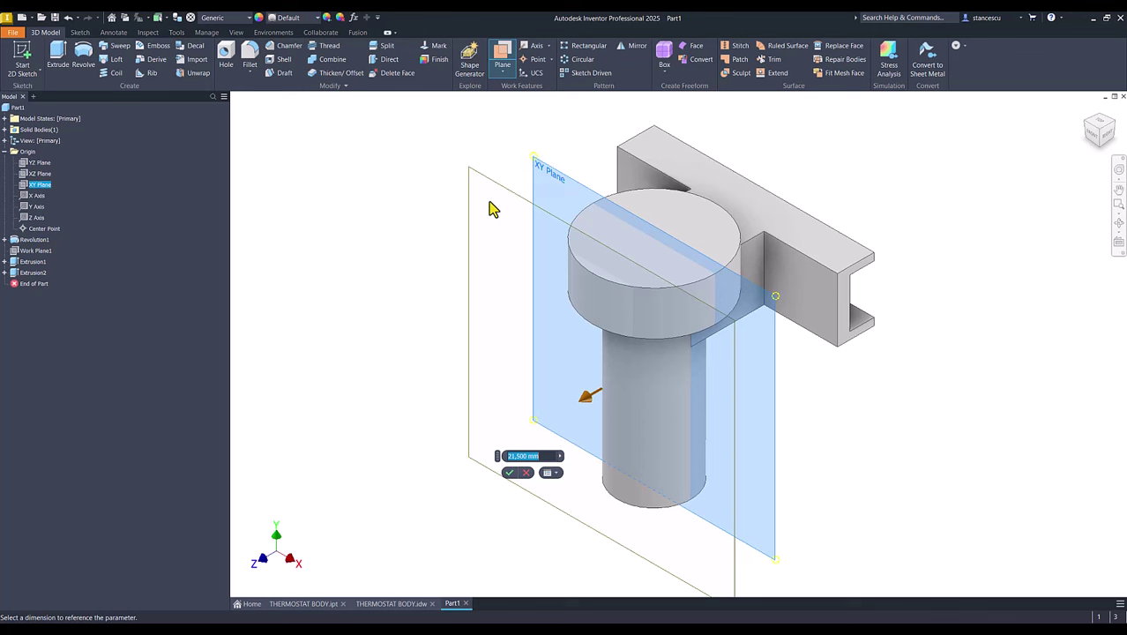
pyautogui.press('Return')
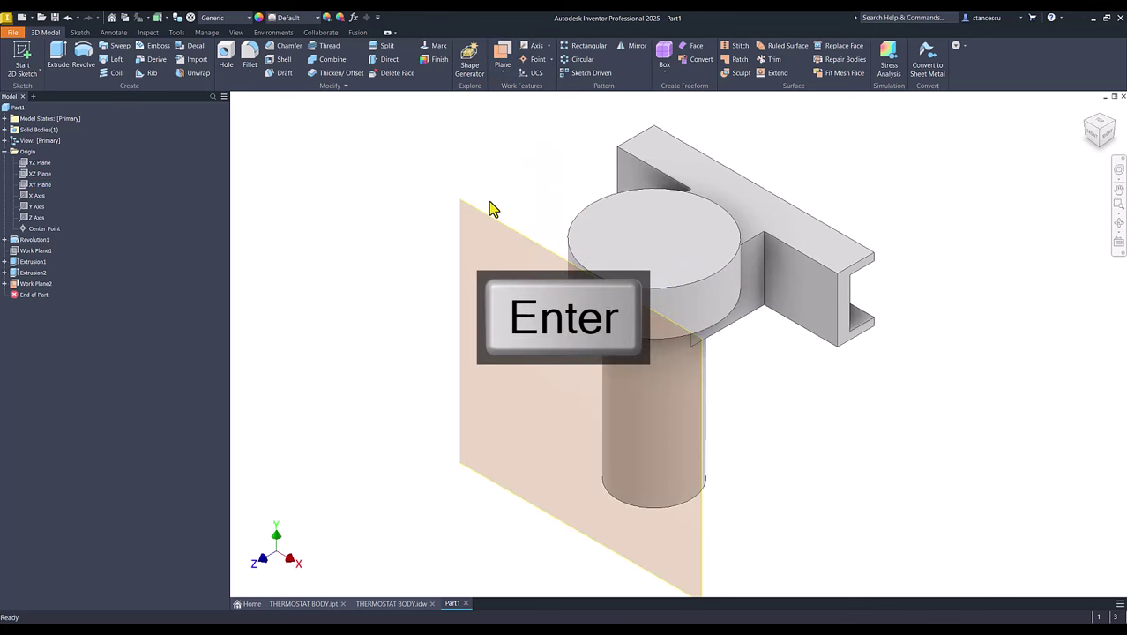
pyautogui.click(541, 250)
# Step: Start a sketch on Work Plane2 and draw a Ø24 circle on the stem
pyautogui.click(572, 243)
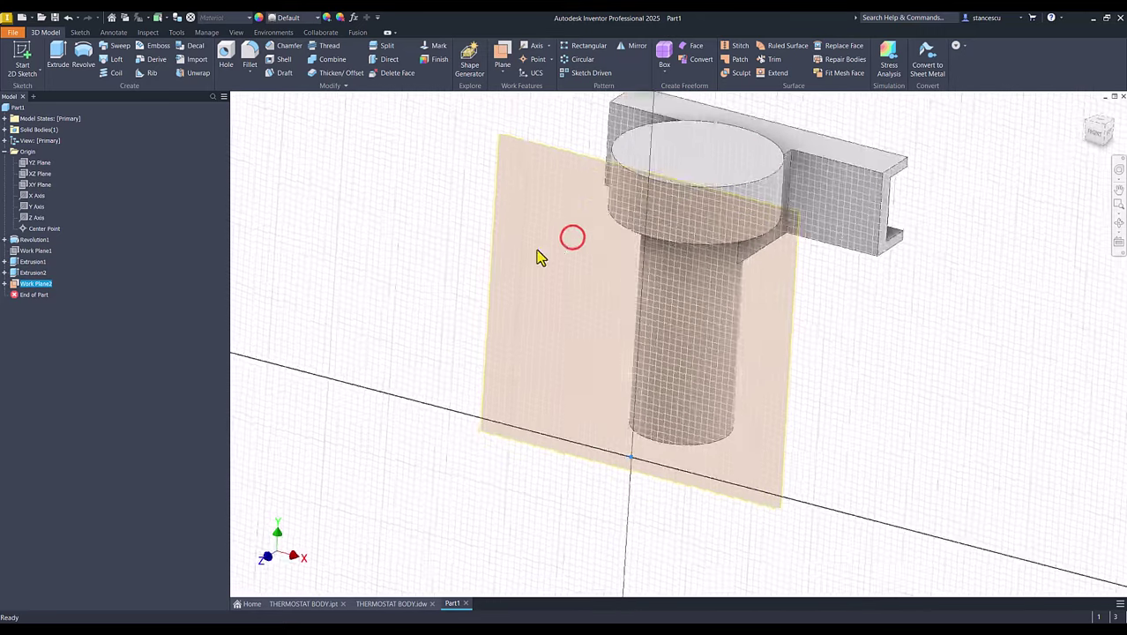
pyautogui.click(83, 55)
pyautogui.click(661, 237)
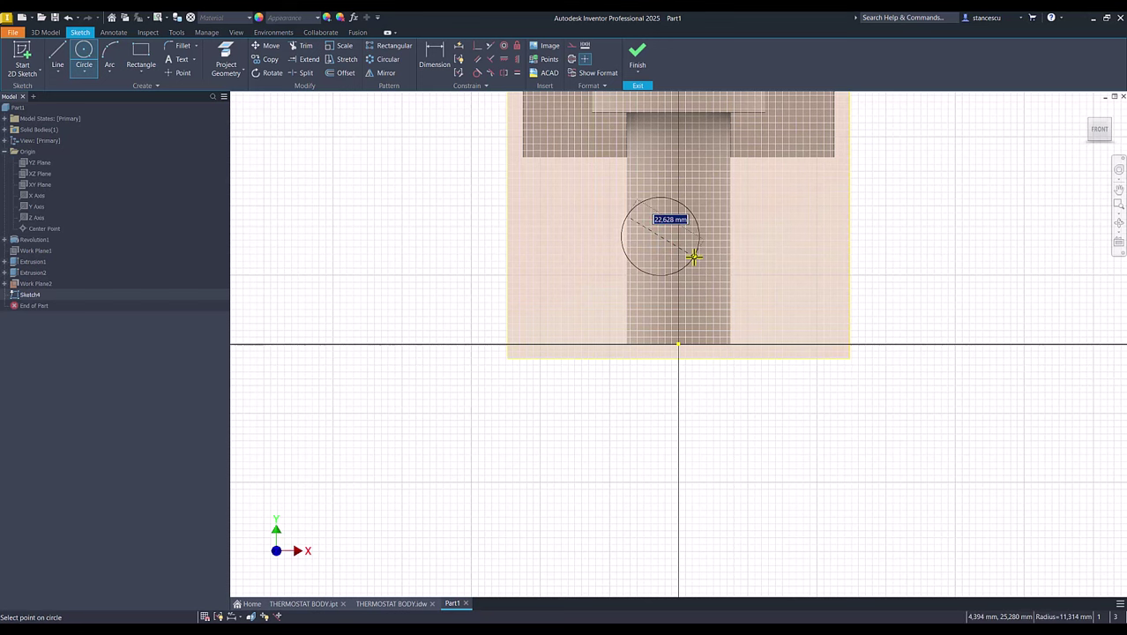
pyautogui.write('24')
pyautogui.press('Return')
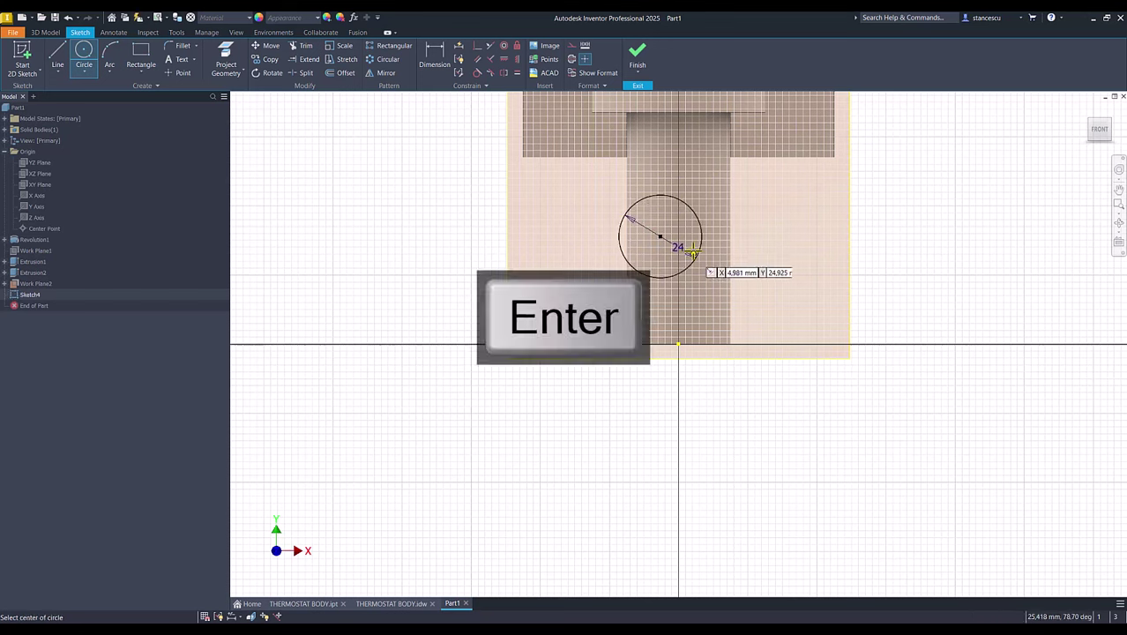
# Step: Align the circle centre vertically with the origin and dimension its height at 30
pyautogui.click(517, 59)
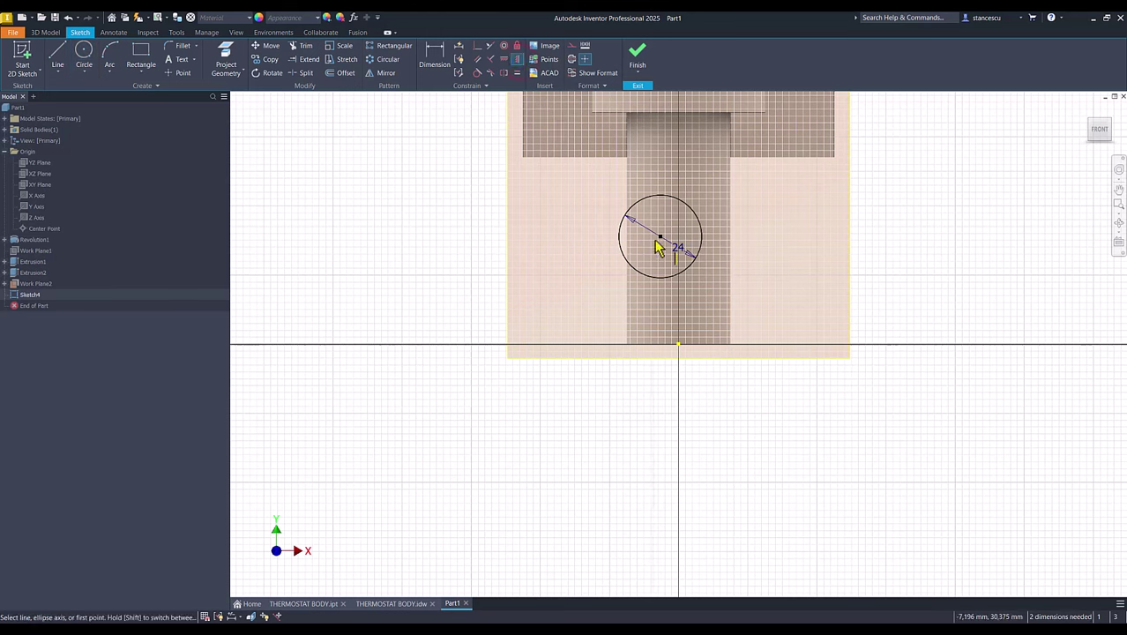
pyautogui.click(659, 238)
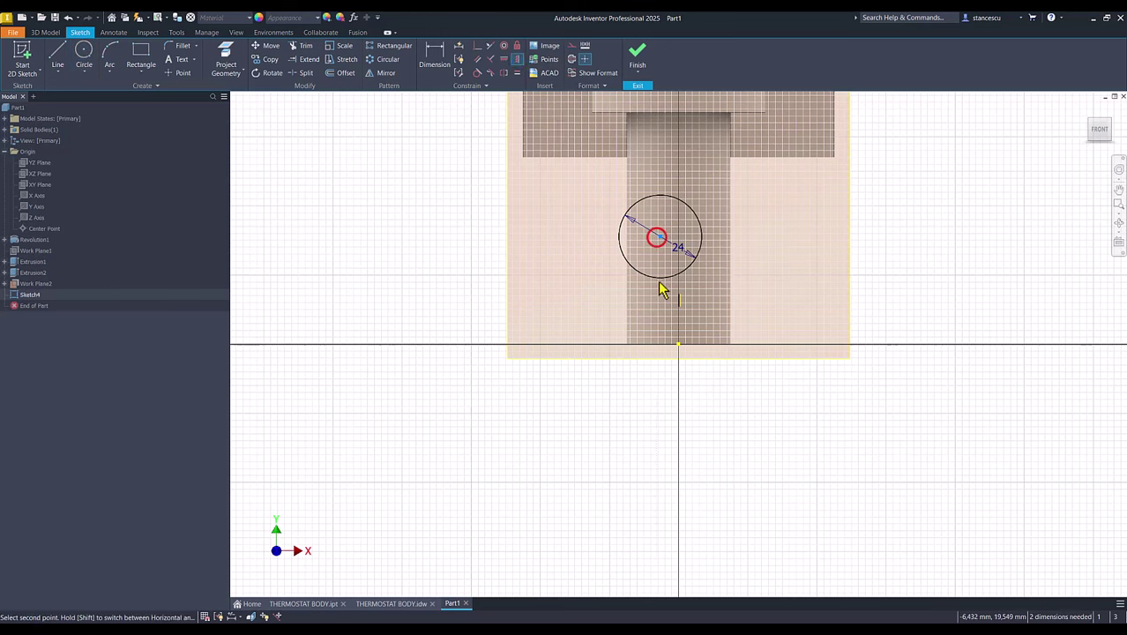
pyautogui.click(678, 344)
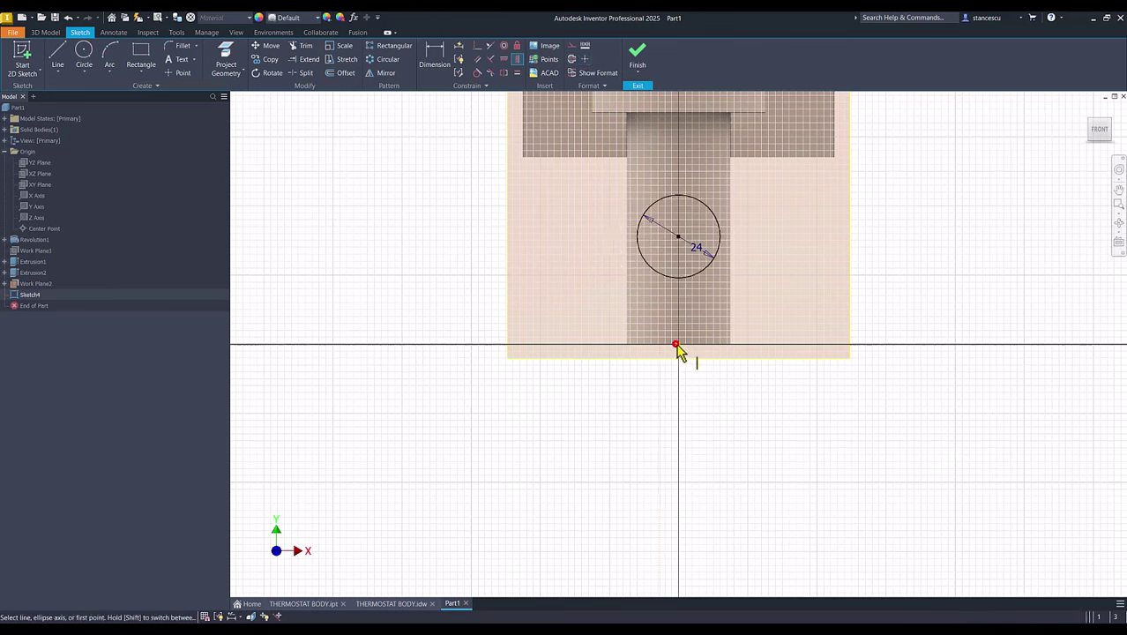
pyautogui.click(434, 60)
pyautogui.click(716, 229)
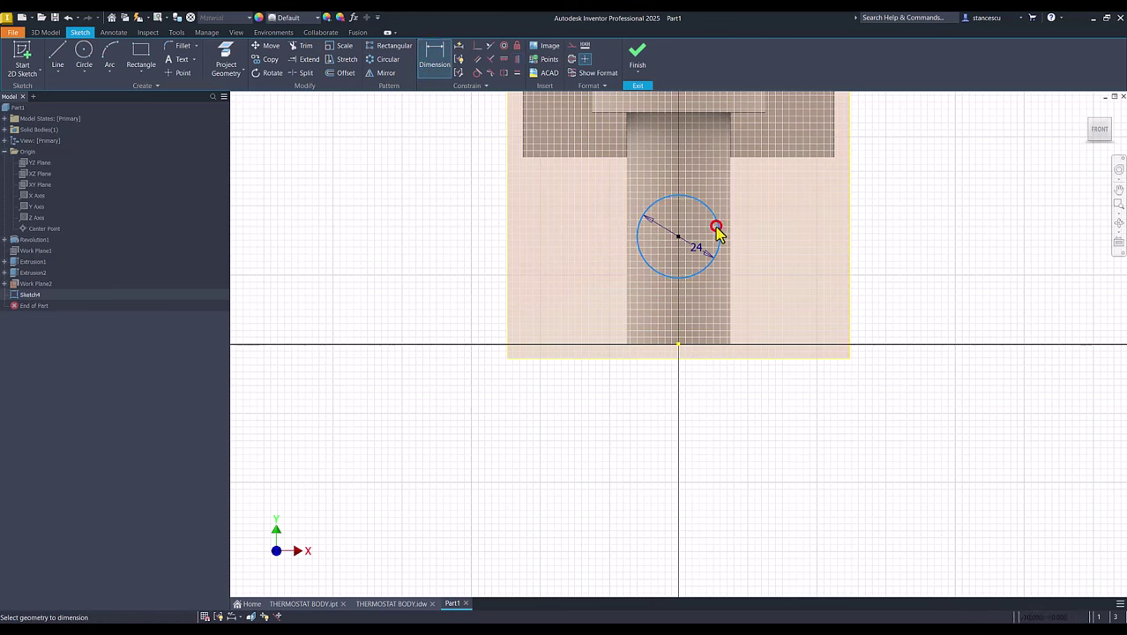
pyautogui.click(676, 344)
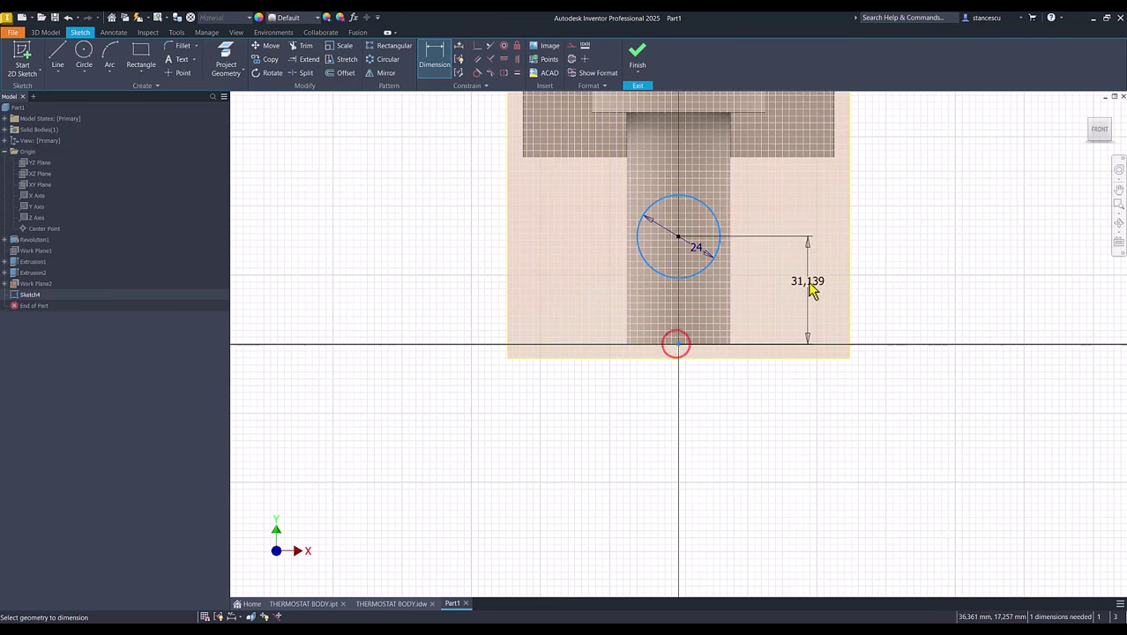
pyautogui.click(812, 291)
pyautogui.write('30')
pyautogui.press('Return')
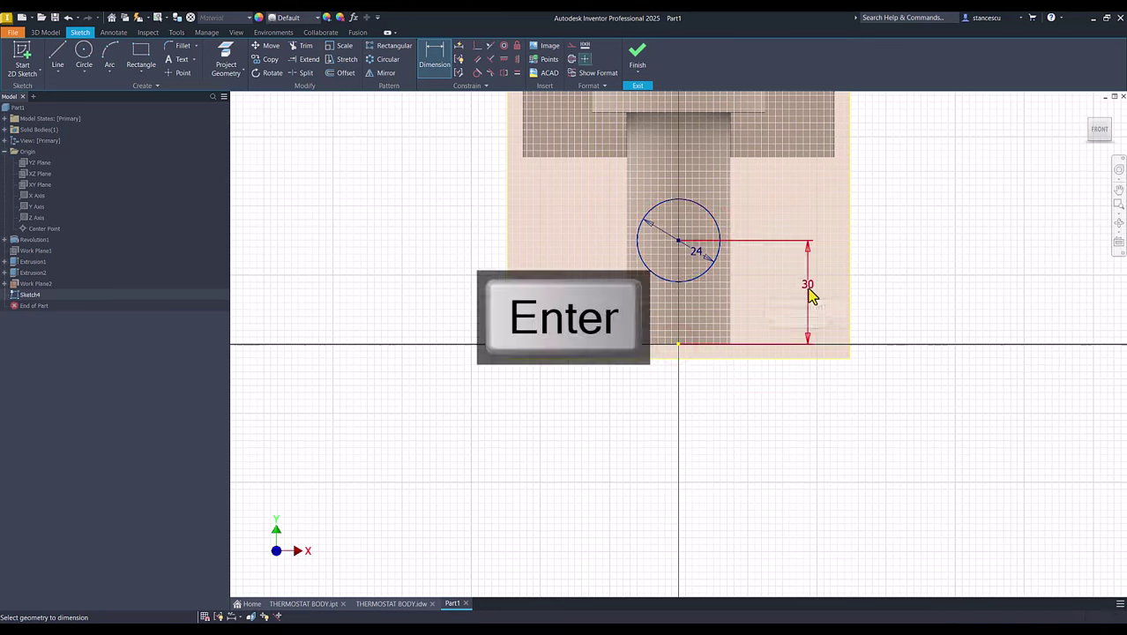
# Step: Extrude the Ø24 circle, flipped toward the body, into a cylindrical boss
pyautogui.click(637, 54)
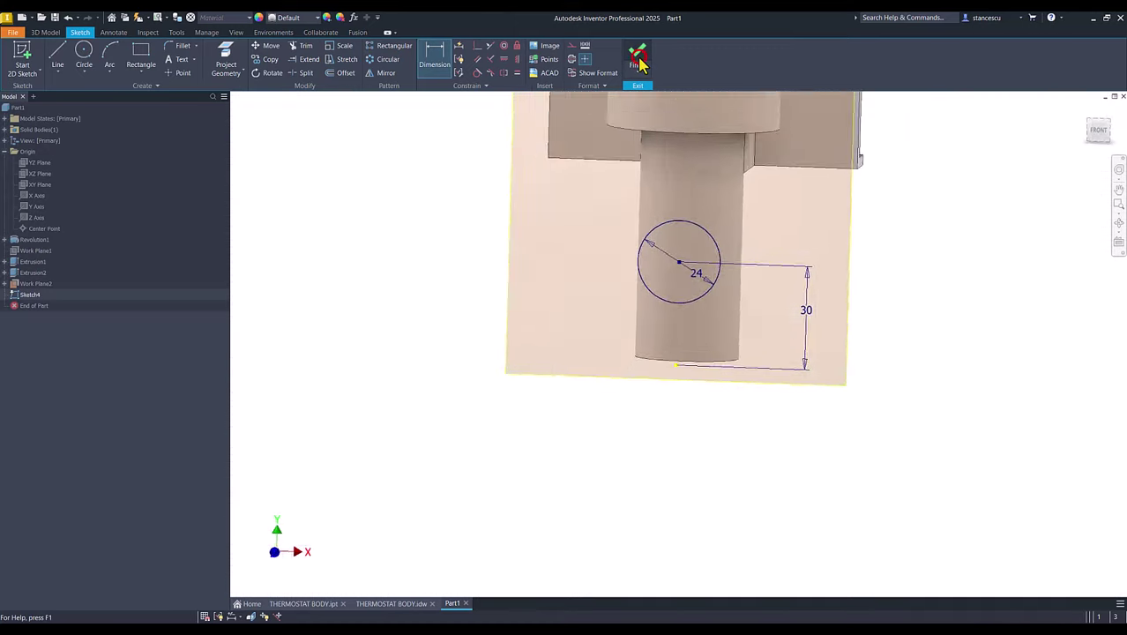
pyautogui.click(58, 54)
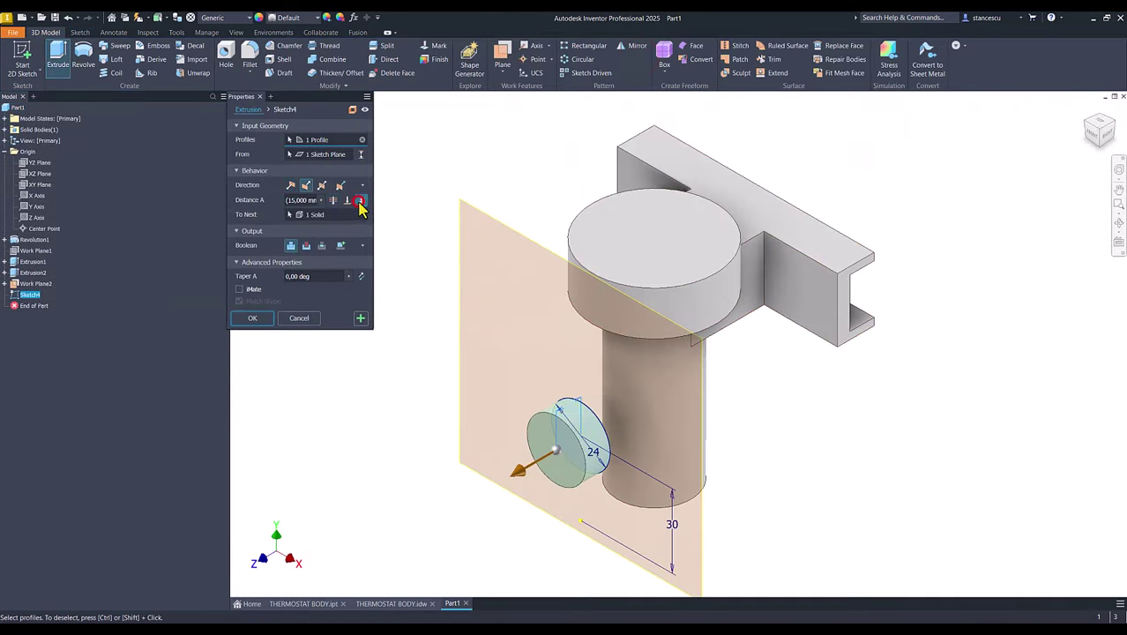
pyautogui.click(361, 201)
pyautogui.click(253, 305)
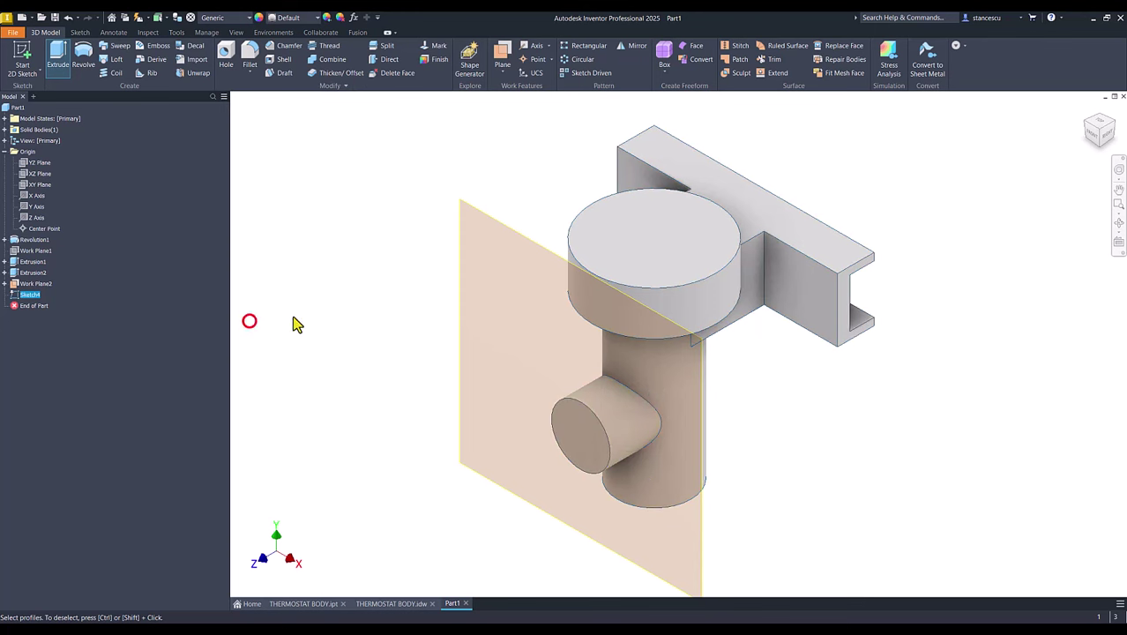
# Step: Hide Work Plane2 and switch to the finished THERMOSTAT BODY.ipt part
pyautogui.rightClick(475, 214)
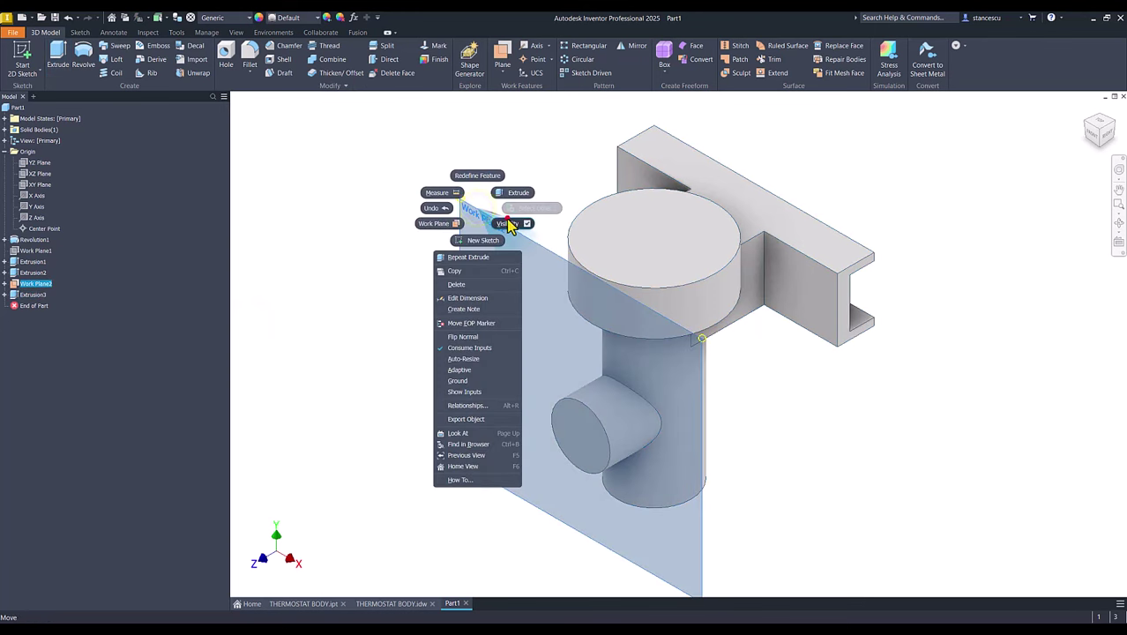
pyautogui.click(506, 220)
pyautogui.click(301, 604)
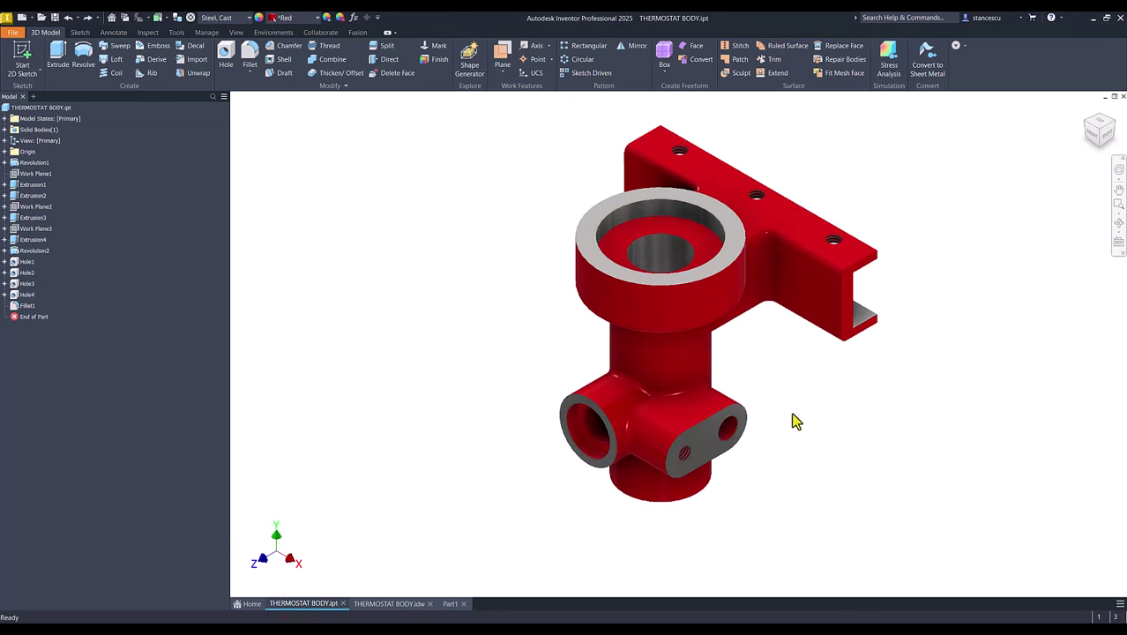
# Step: Inspect the 28, 18, Ø8 and Ø24 dimensions on THERMOSTAT BODY.idw, then return to Part1
pyautogui.click(398, 607)
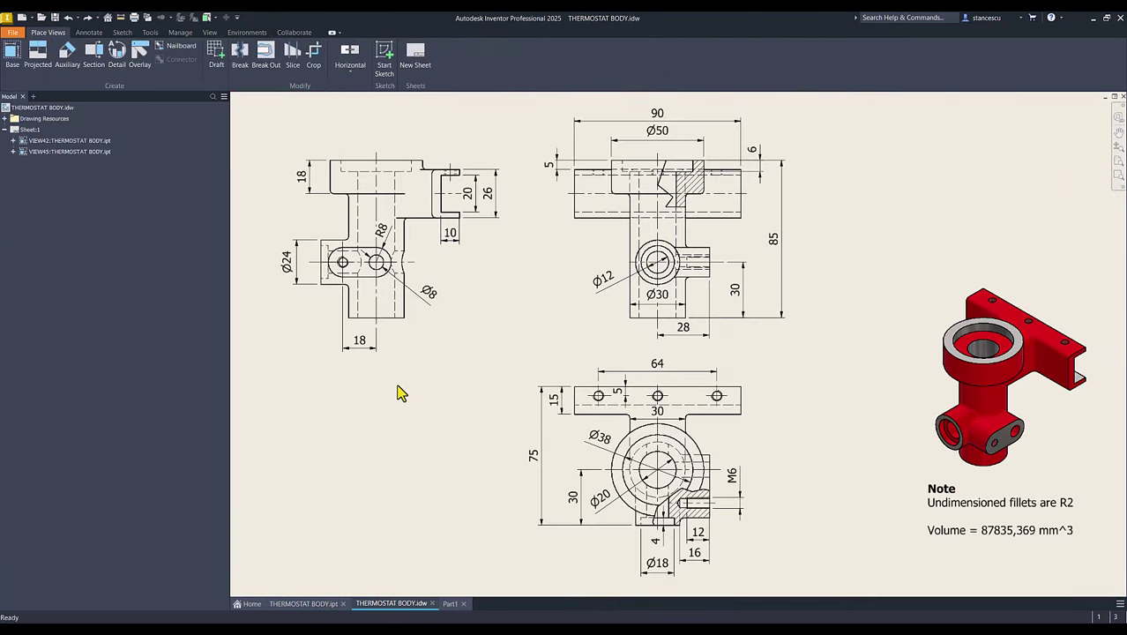
pyautogui.click(685, 336)
pyautogui.moveTo(685, 330)
pyautogui.mouseDown()
pyautogui.moveTo(662, 197)
pyautogui.moveTo(661, 317)
pyautogui.moveTo(685, 330)
pyautogui.mouseUp()
pyautogui.click(362, 349)
pyautogui.click(388, 270)
pyautogui.click(304, 270)
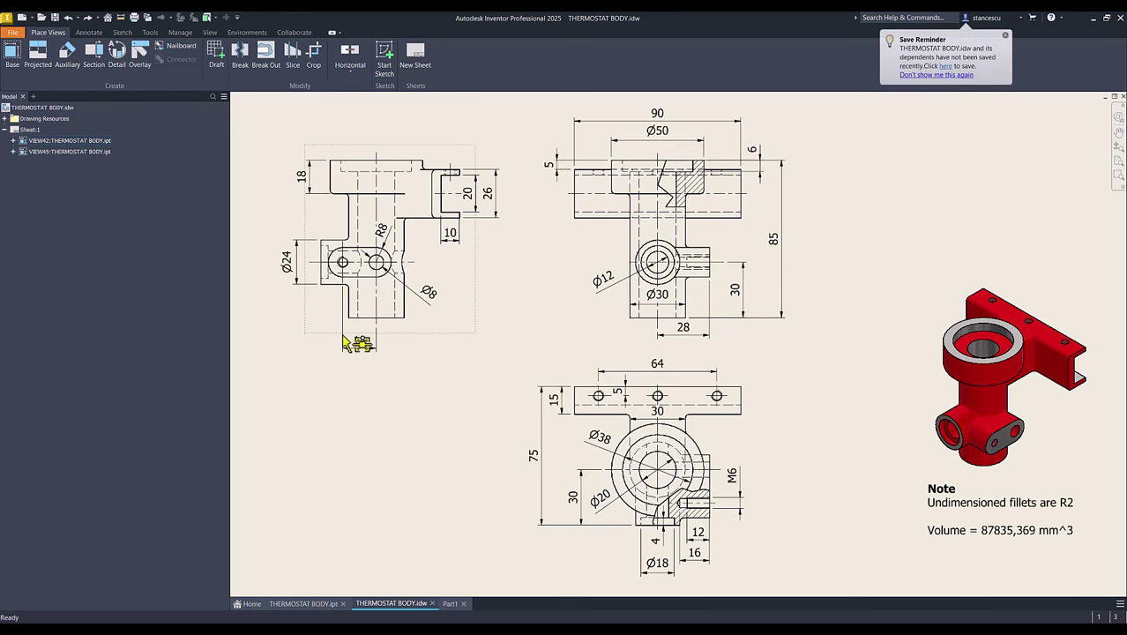
pyautogui.click(359, 349)
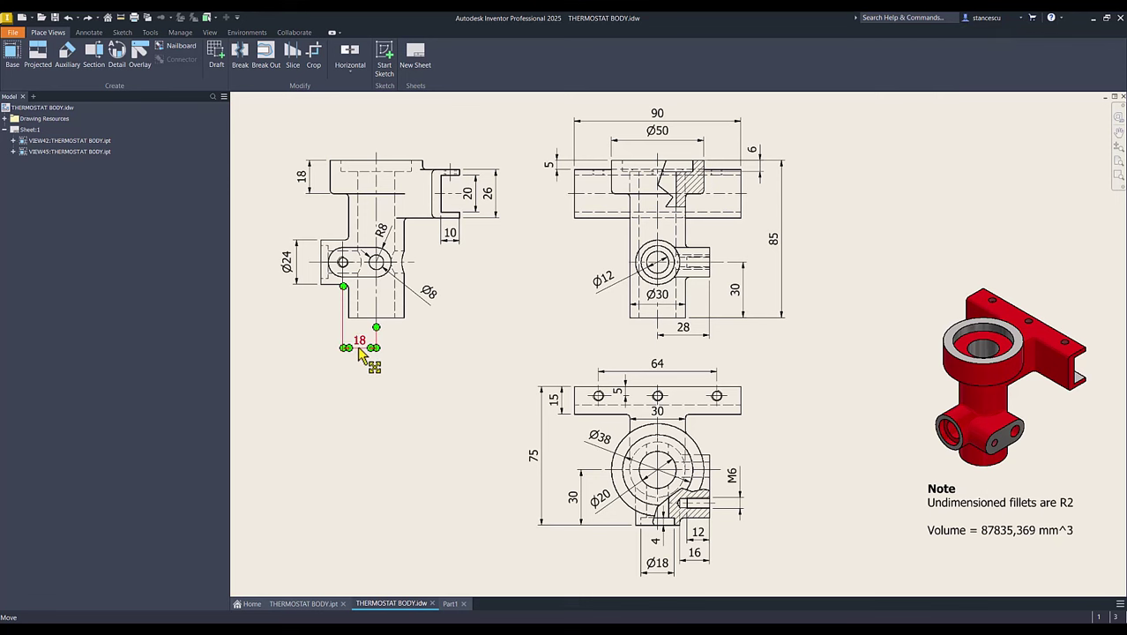
pyautogui.press('Escape')
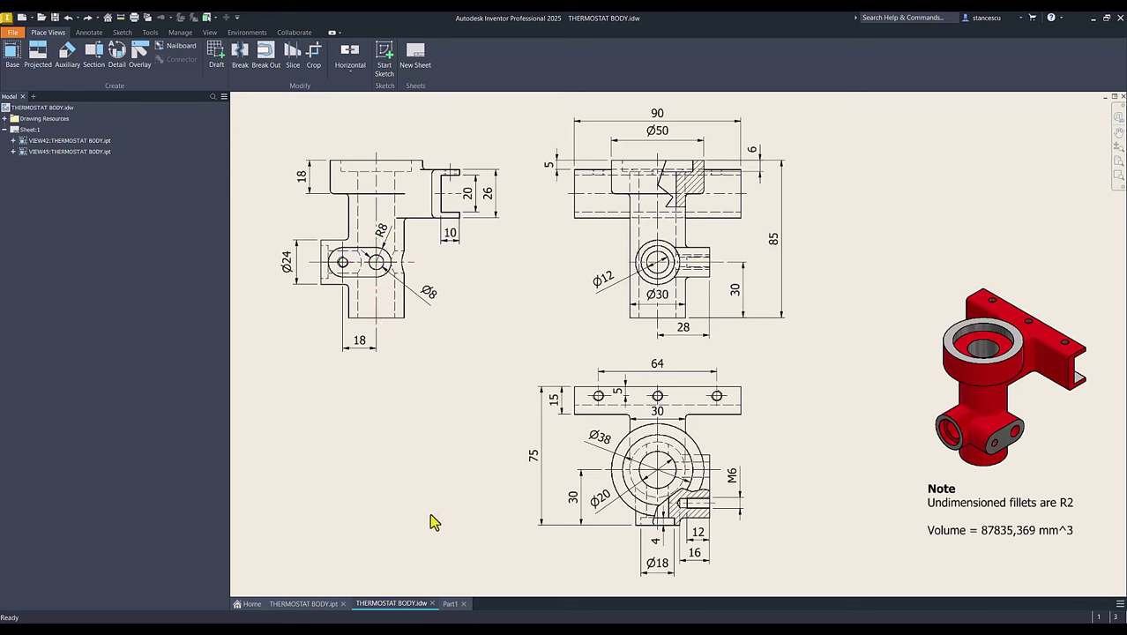
pyautogui.click(450, 603)
pyautogui.click(398, 422)
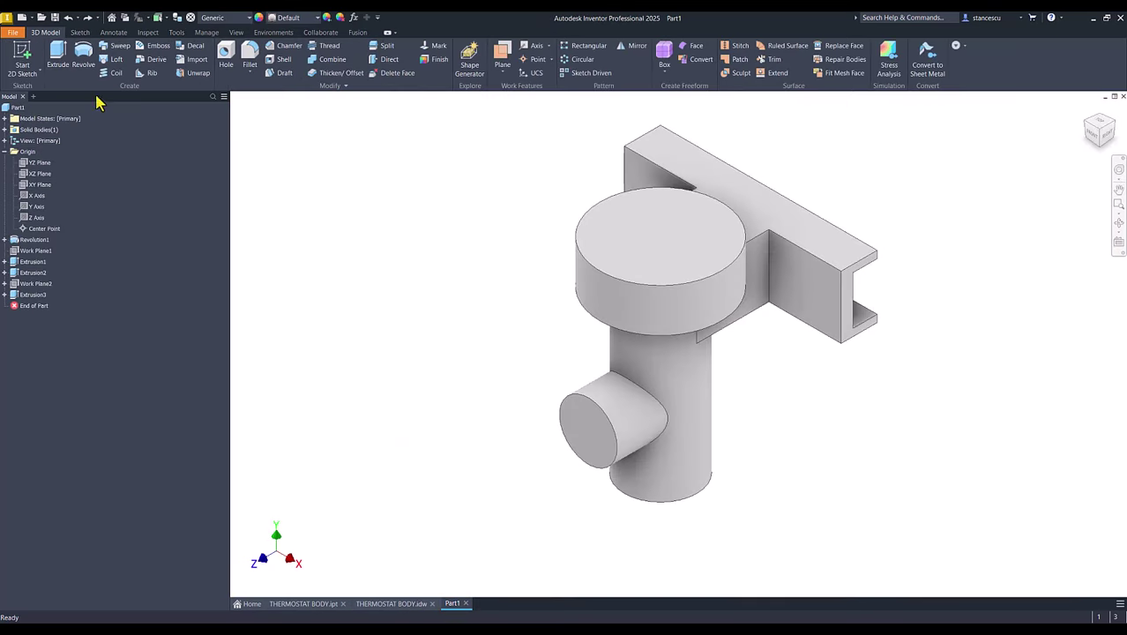
# Step: Create Work Plane3 offset 28 mm from the YZ Plane
pyautogui.click(502, 54)
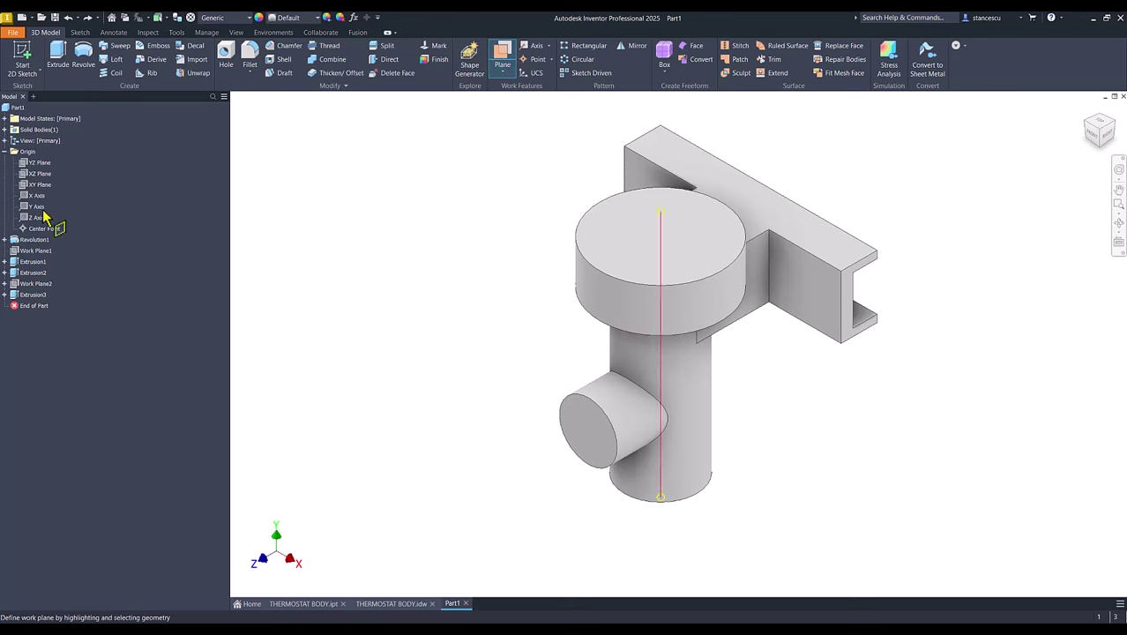
pyautogui.click(37, 164)
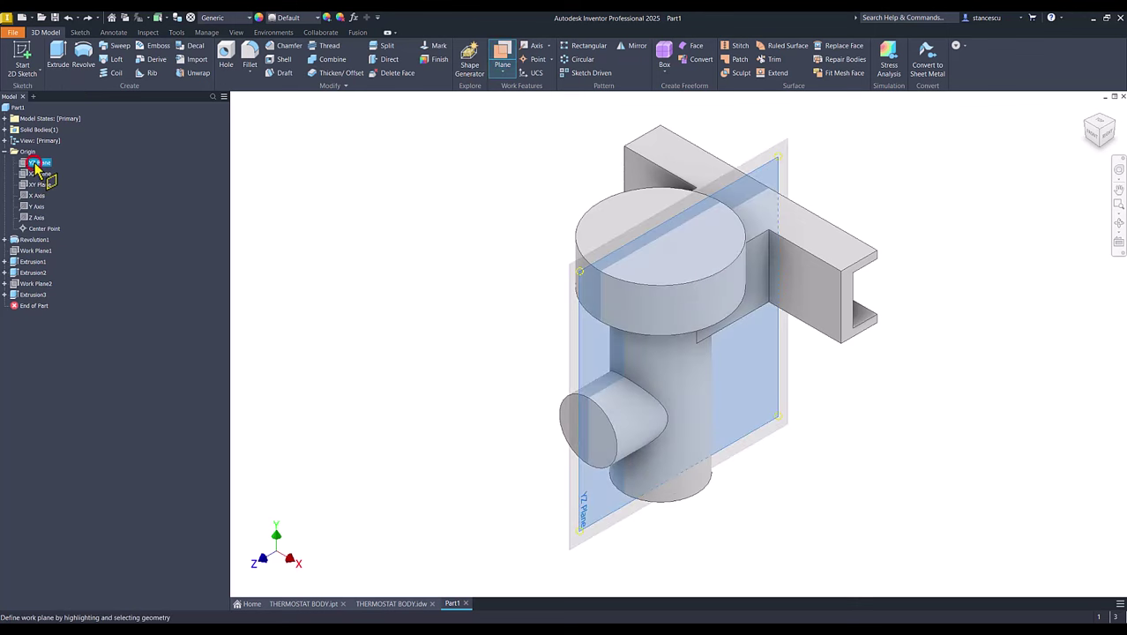
pyautogui.moveTo(772, 163); pyautogui.dragTo(818, 201)
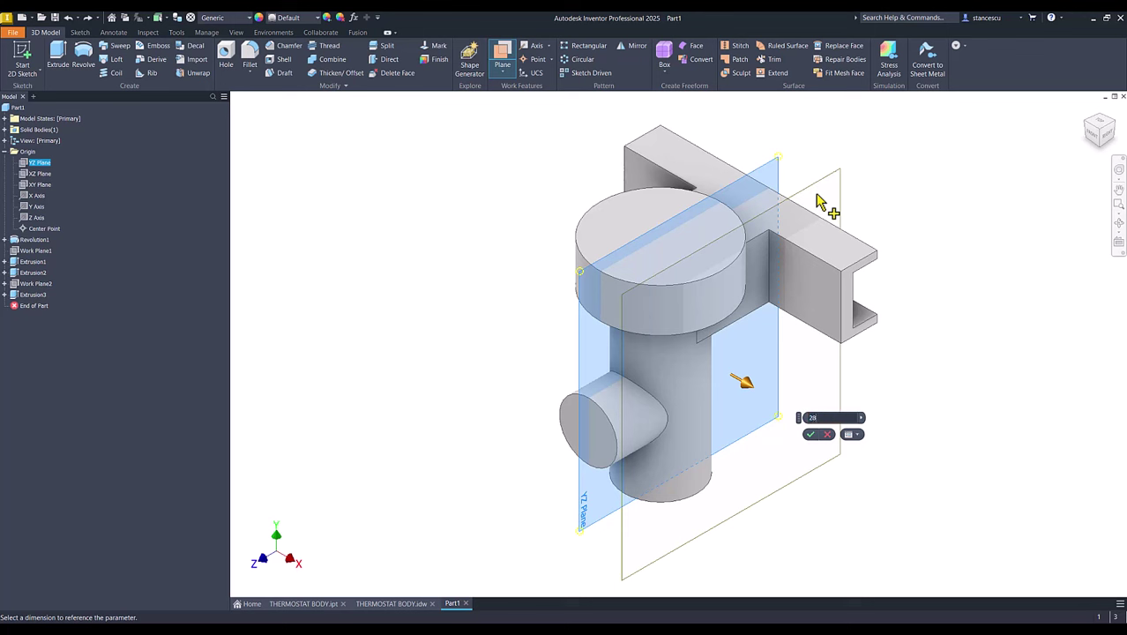
pyautogui.write('28')
pyautogui.press('Return')
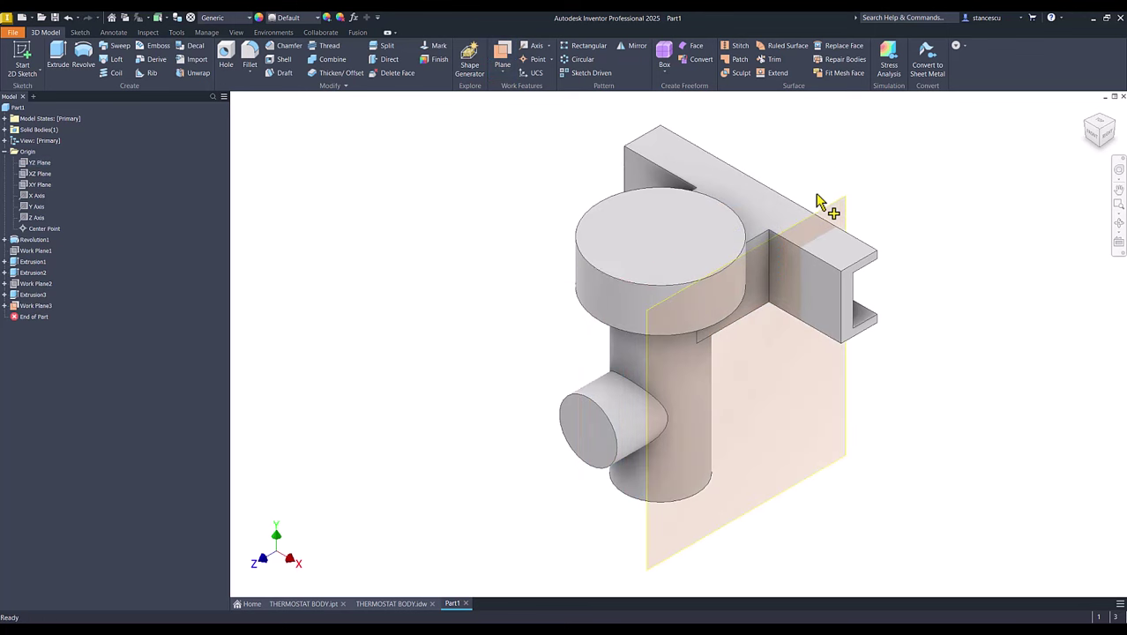
# Step: Start a new 2D sketch on Work Plane3
pyautogui.click(845, 446)
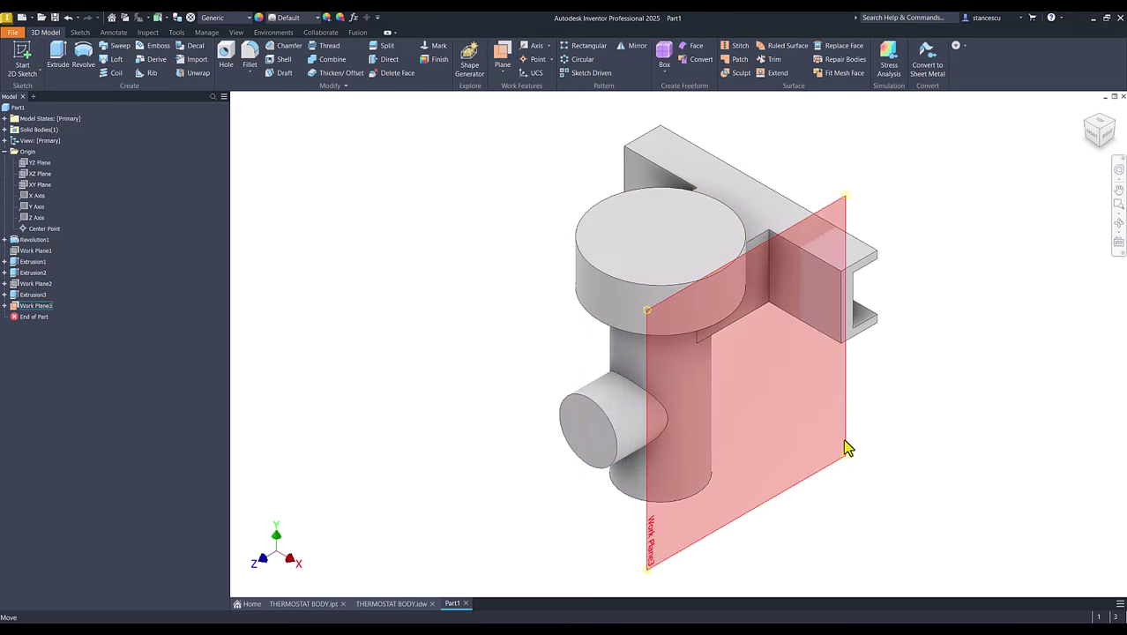
pyautogui.click(844, 434)
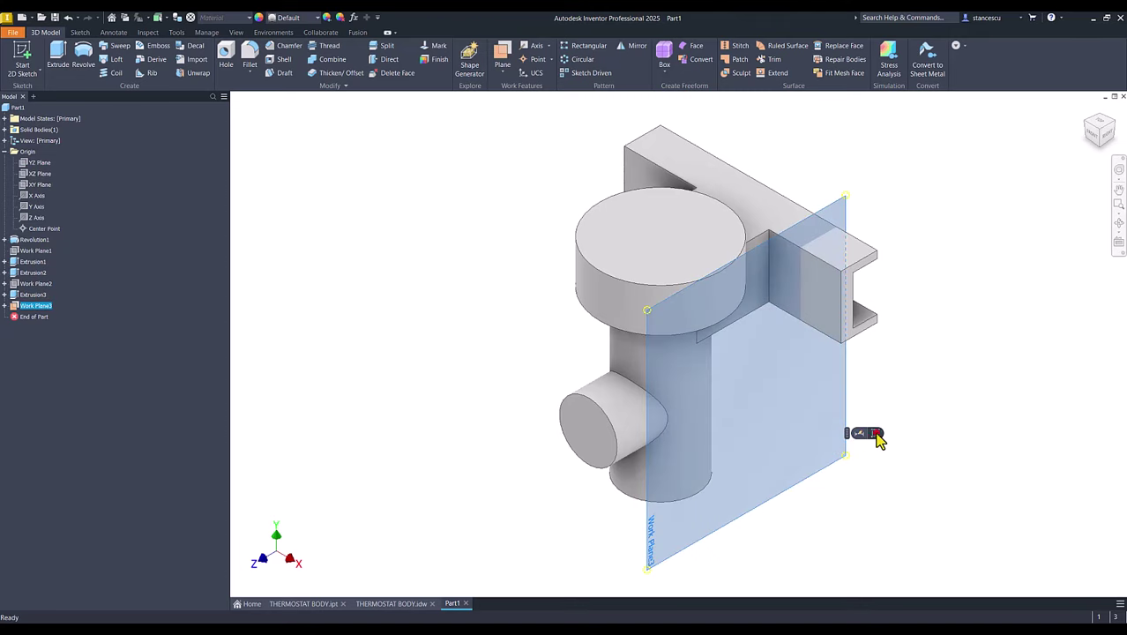
pyautogui.click(876, 433)
# Step: Draw a slot 18 mm between centres and 8*2 = 16 mm wide
pyautogui.click(451, 324)
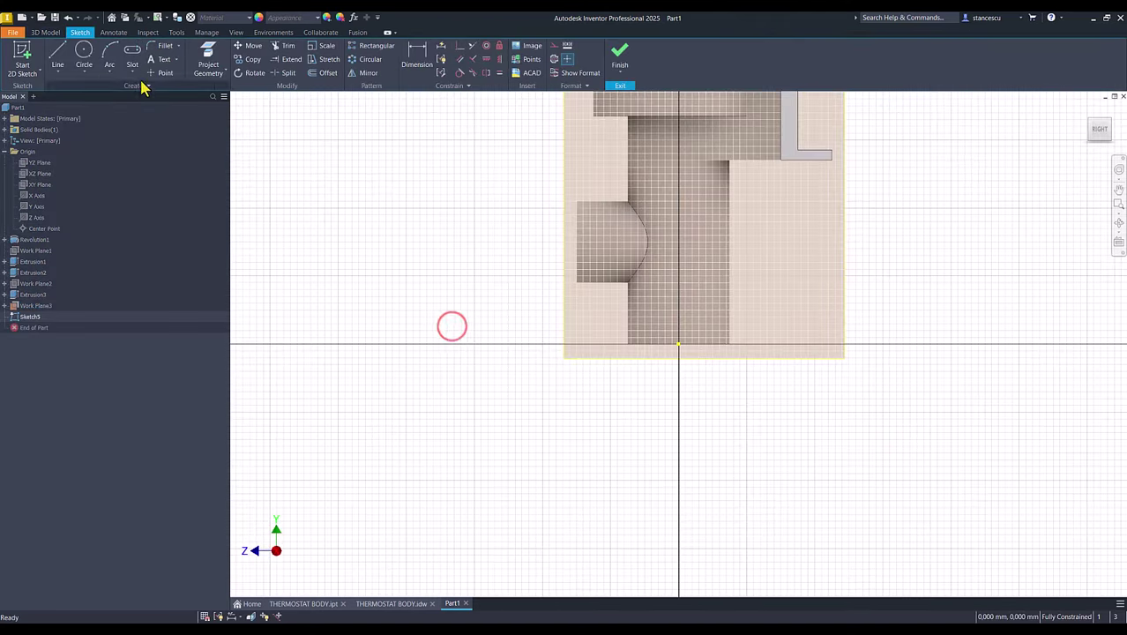
pyautogui.click(132, 53)
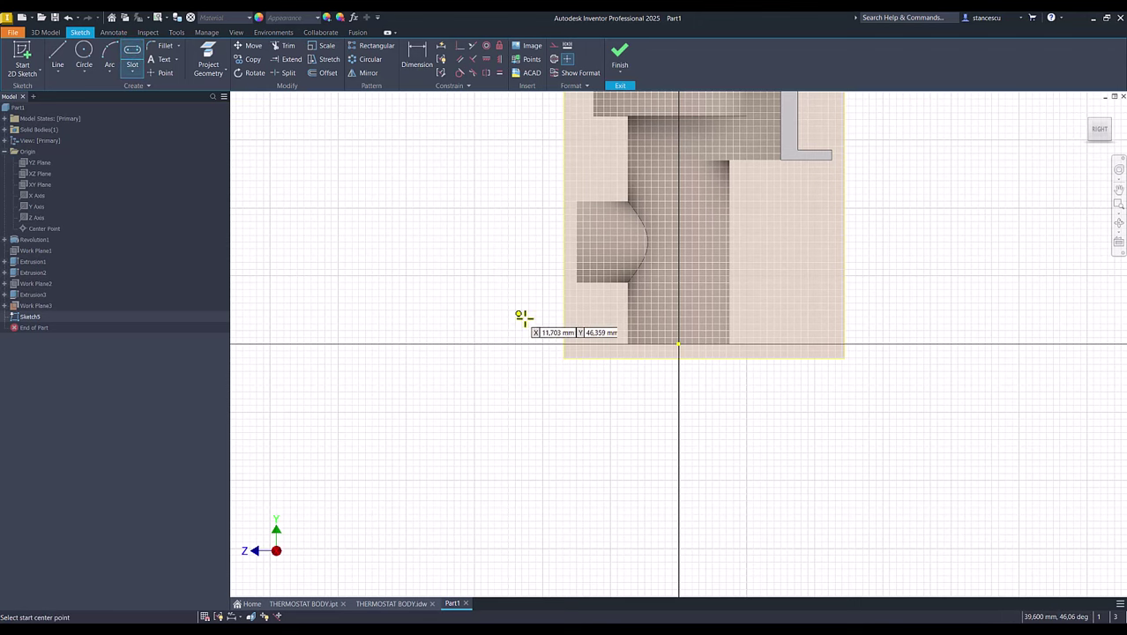
pyautogui.click(571, 416)
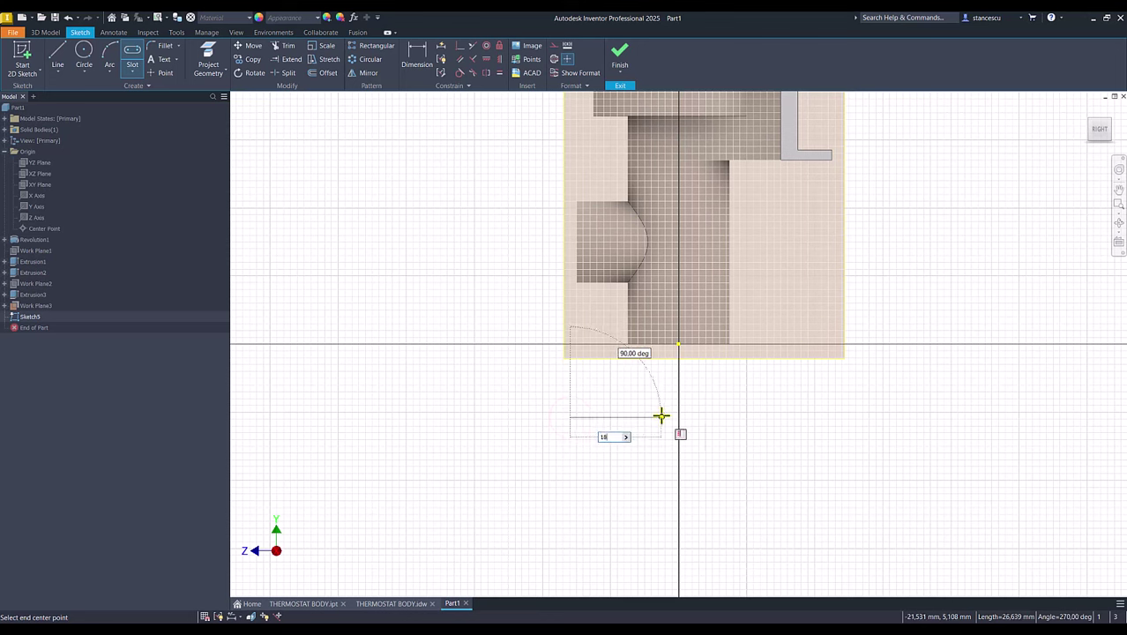
pyautogui.write('18')
pyautogui.press('Return')
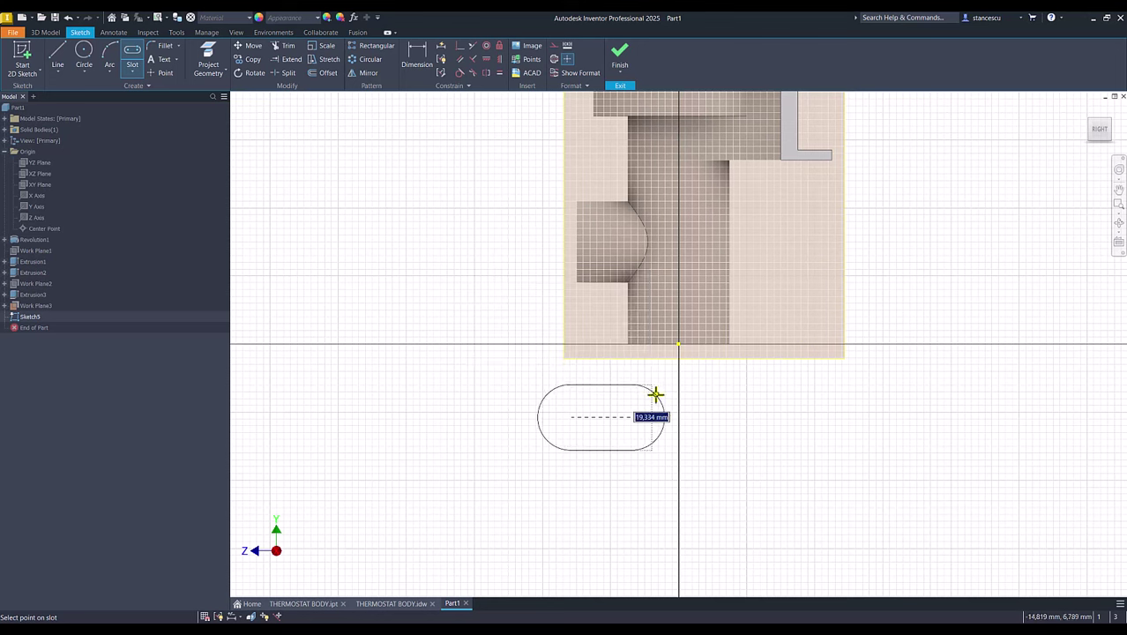
pyautogui.write('8*2')
pyautogui.press('Return')
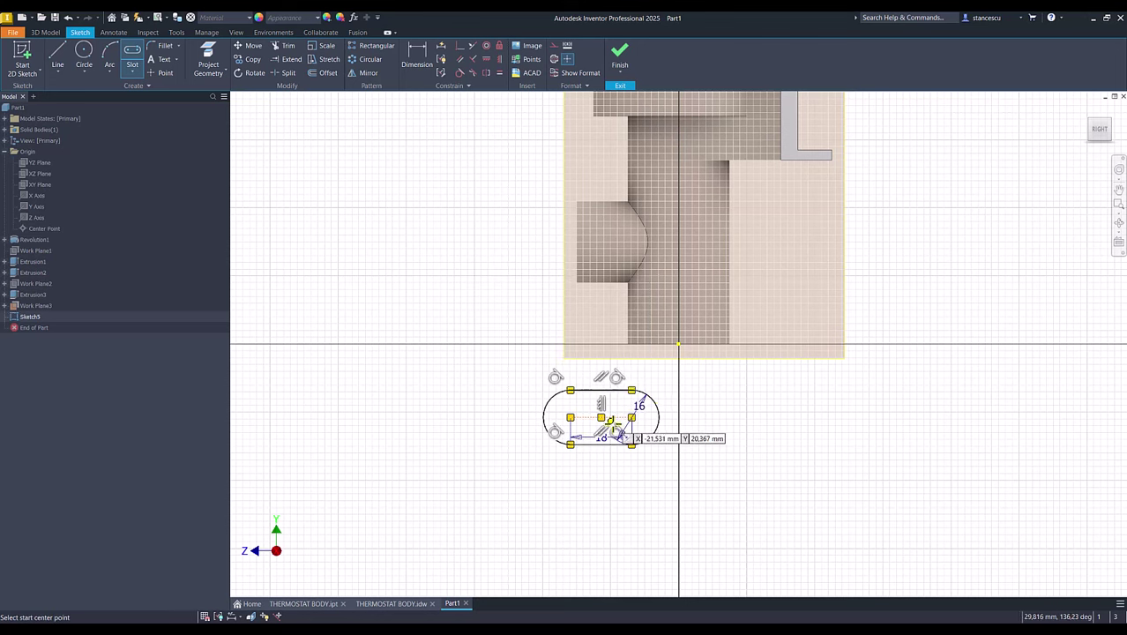
pyautogui.press('Escape')
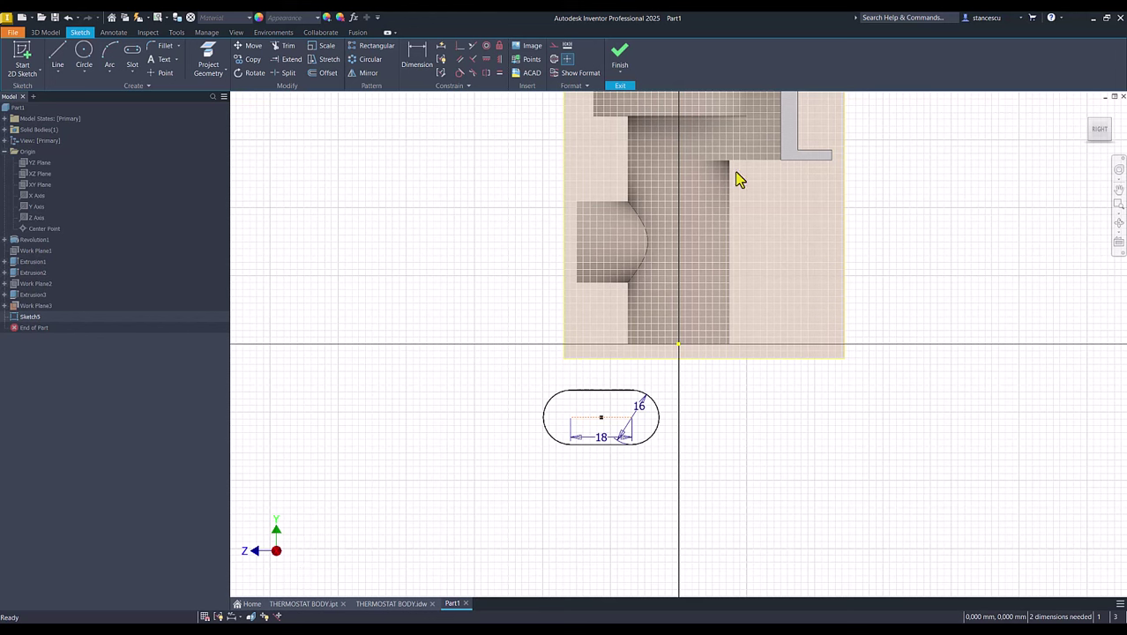
# Step: Rotate the sketch view, align the slot centre level with the origin, and move it onto the body
pyautogui.moveTo(1103, 123)
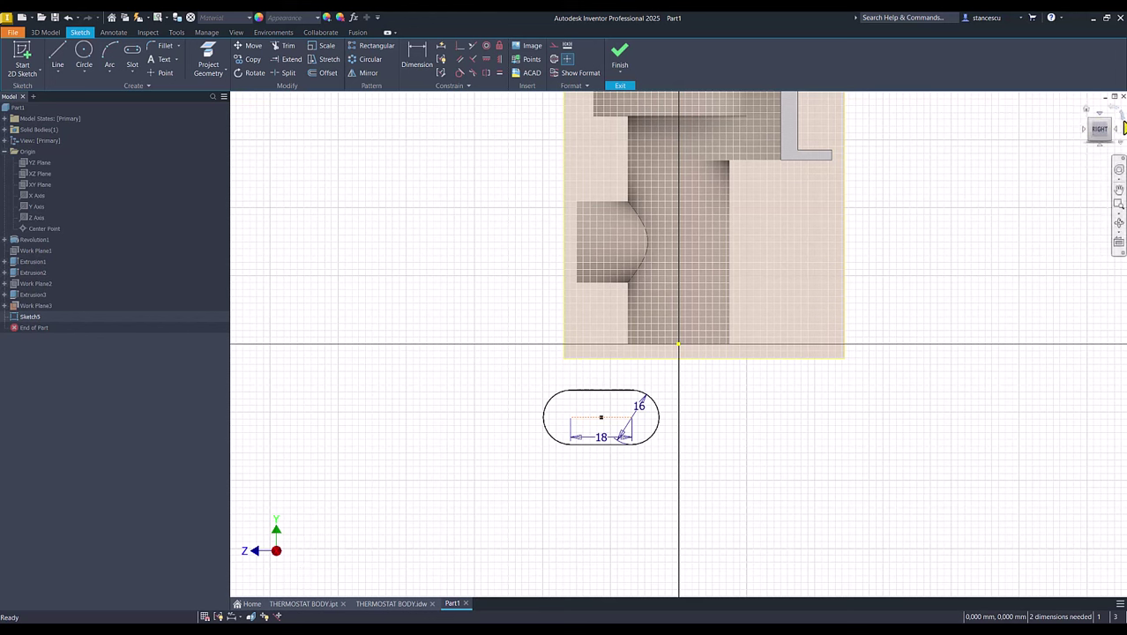
pyautogui.click(1123, 126)
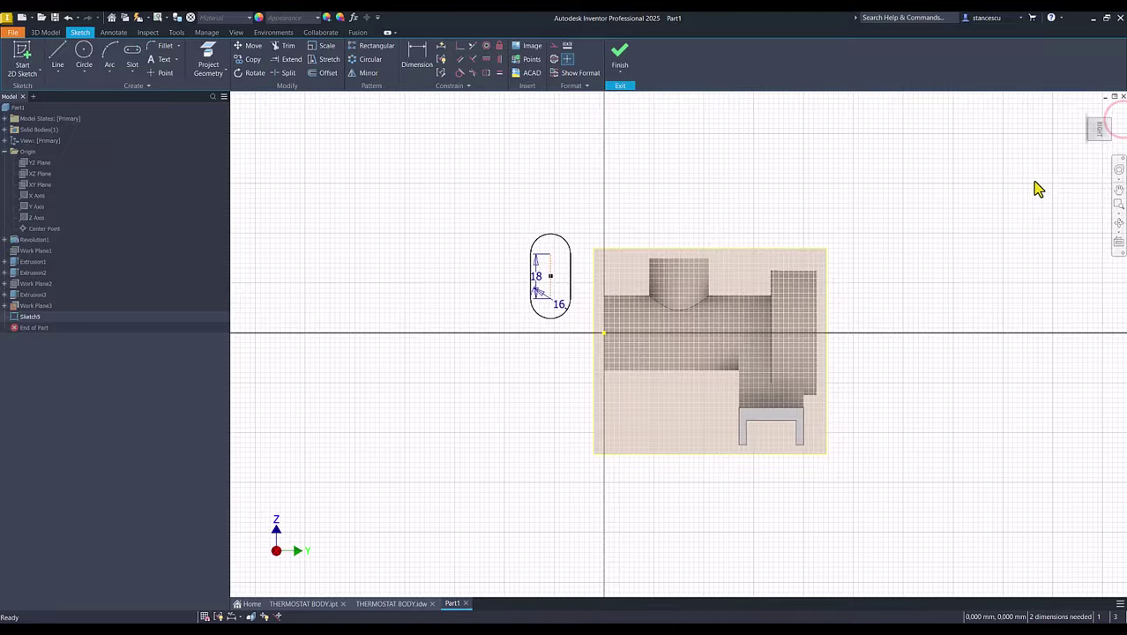
pyautogui.click(486, 59)
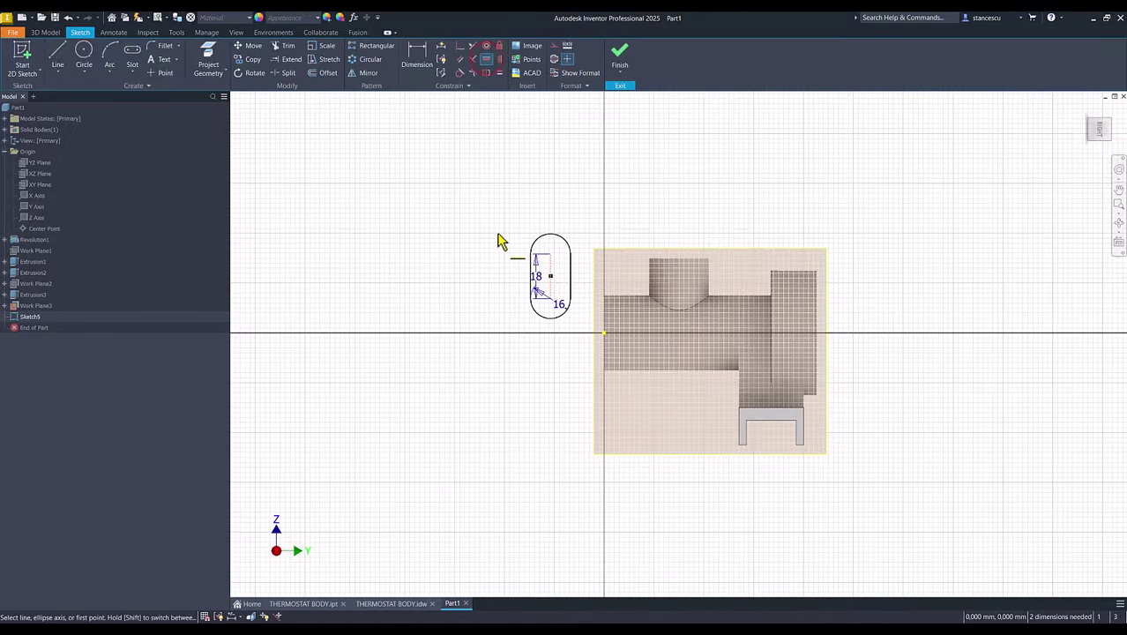
pyautogui.click(550, 277)
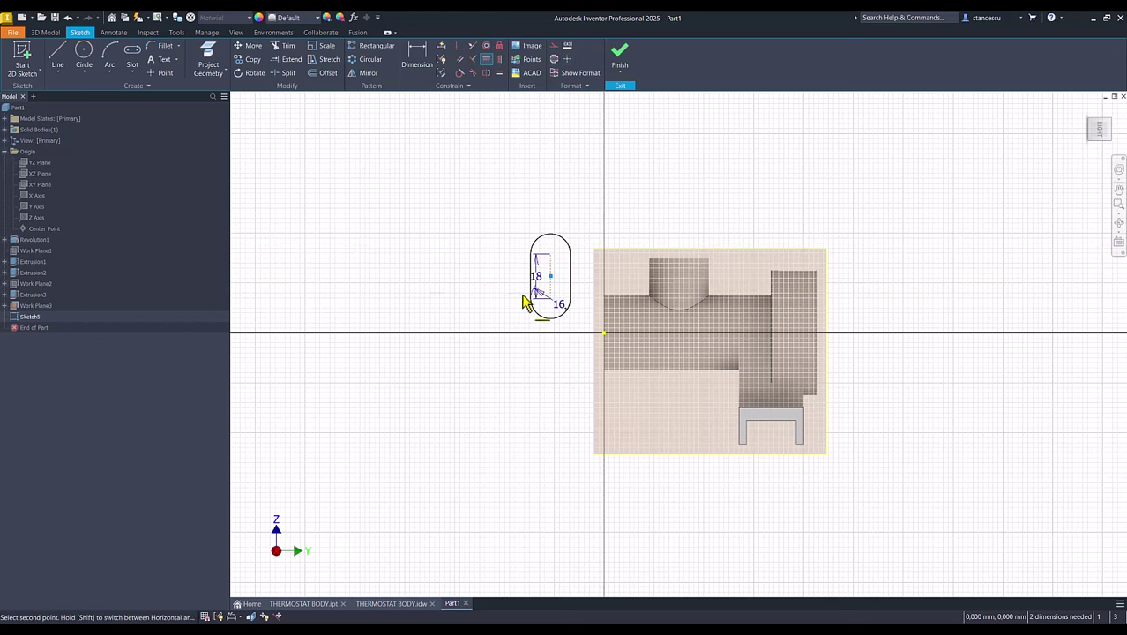
pyautogui.press('Escape')
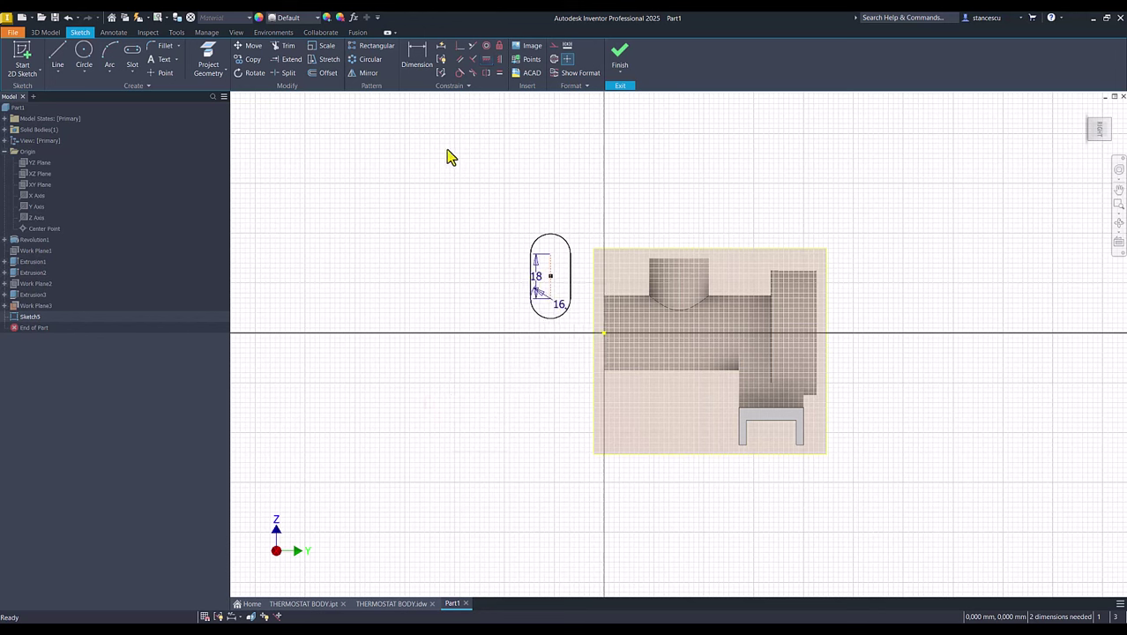
pyautogui.click(484, 60)
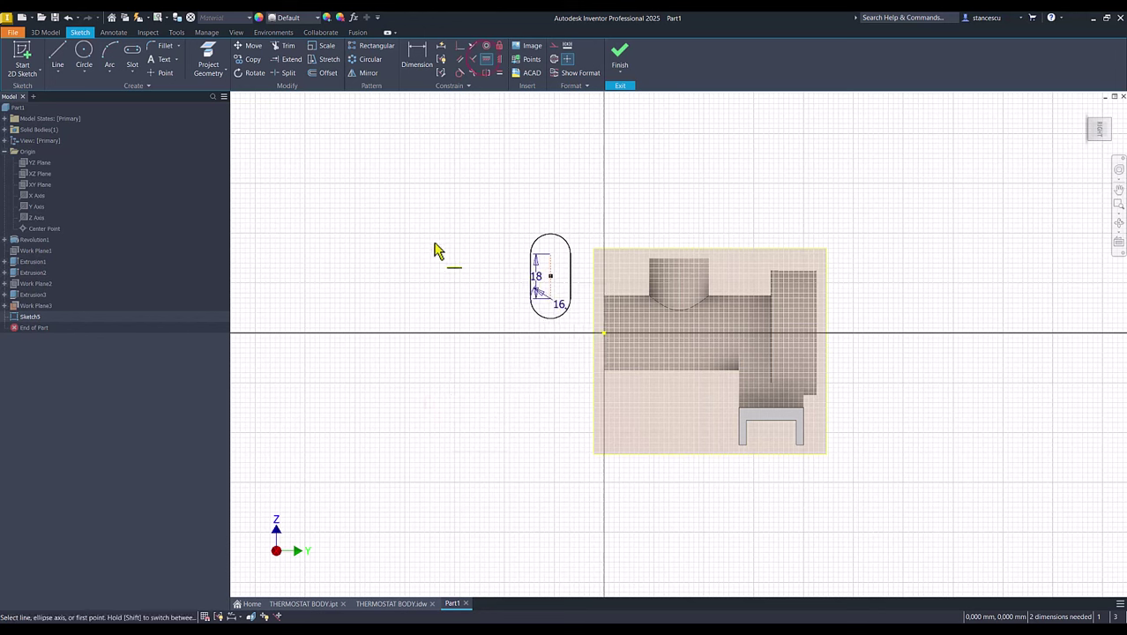
pyautogui.click(552, 301)
pyautogui.click(604, 333)
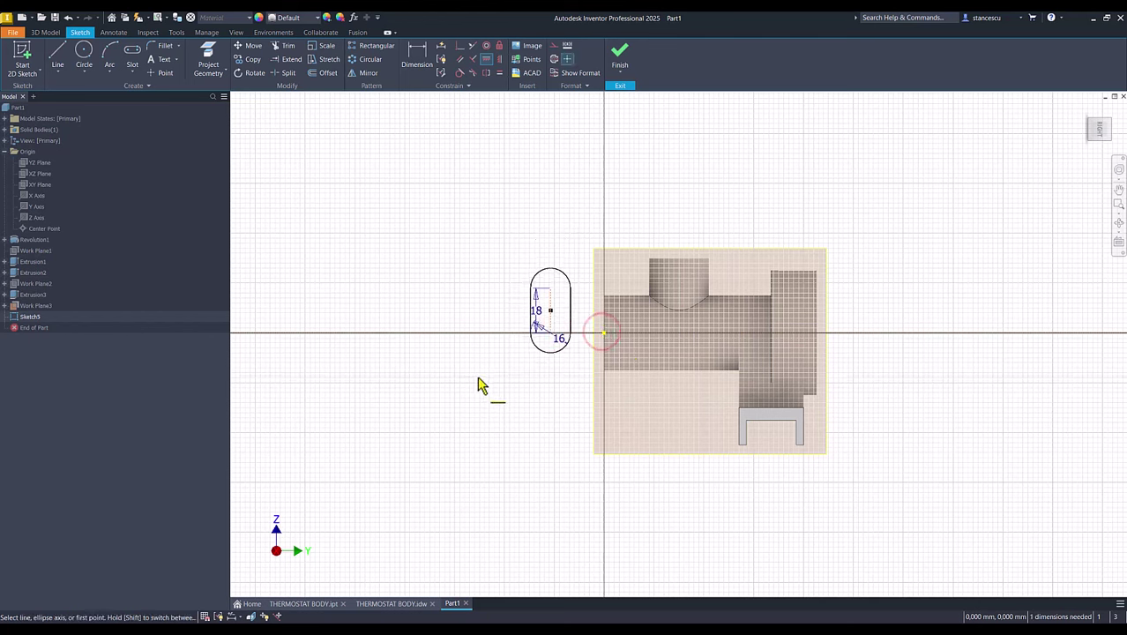
pyautogui.press('Escape')
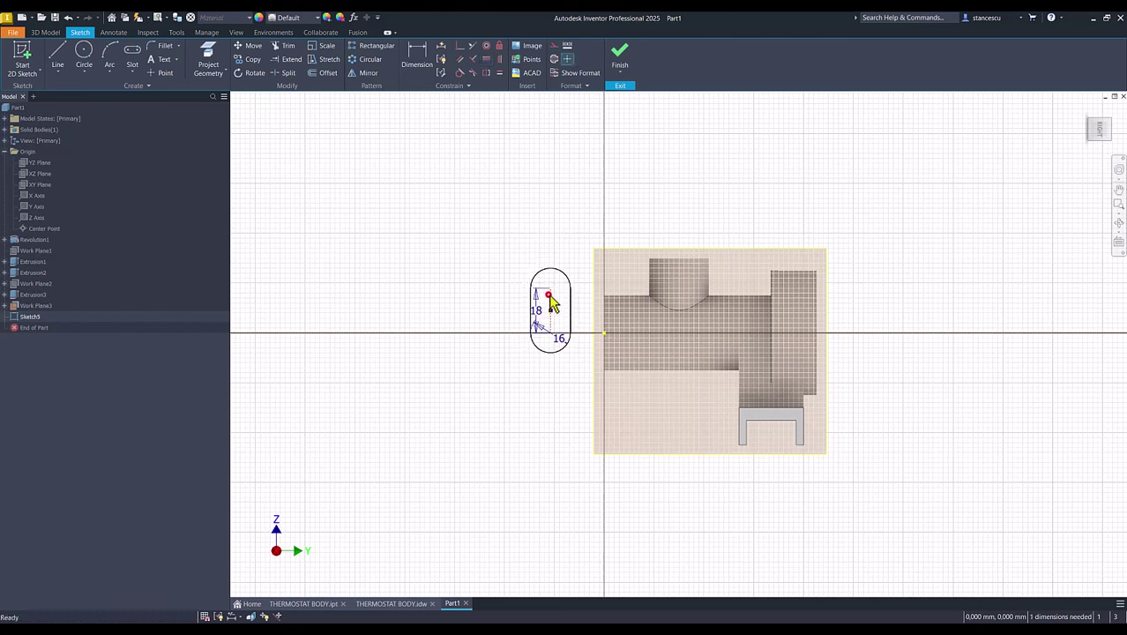
pyautogui.moveTo(549, 300); pyautogui.dragTo(679, 313)
pyautogui.click(463, 209)
pyautogui.press('Num_Lock')
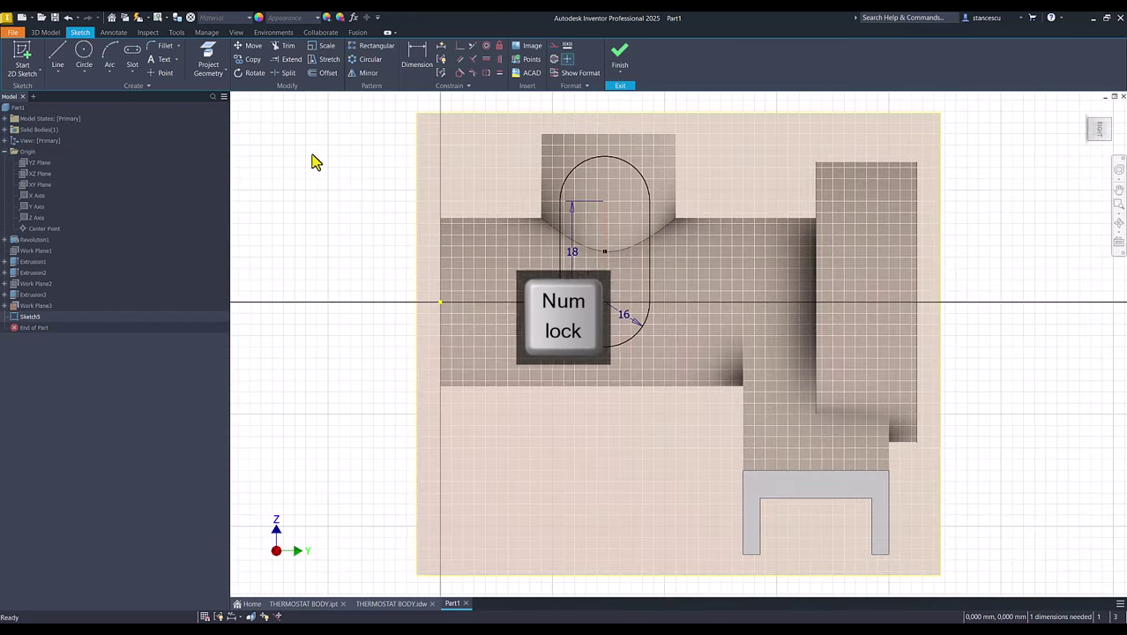
# Step: Project the part's top edge and centre the slot on its midpoint
pyautogui.click(210, 59)
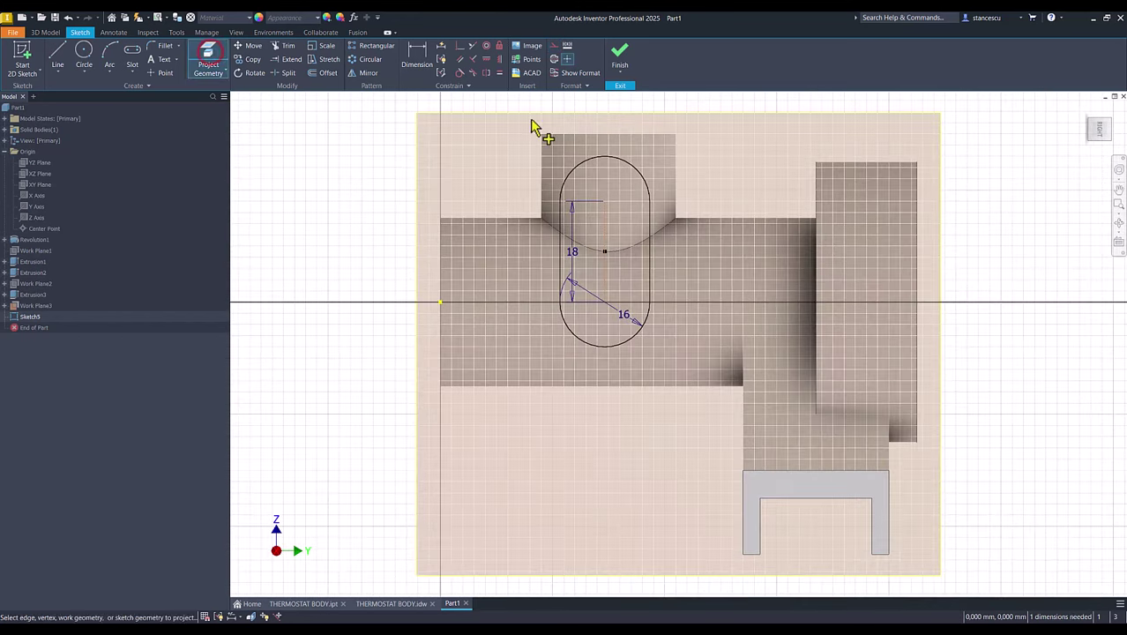
pyautogui.click(558, 137)
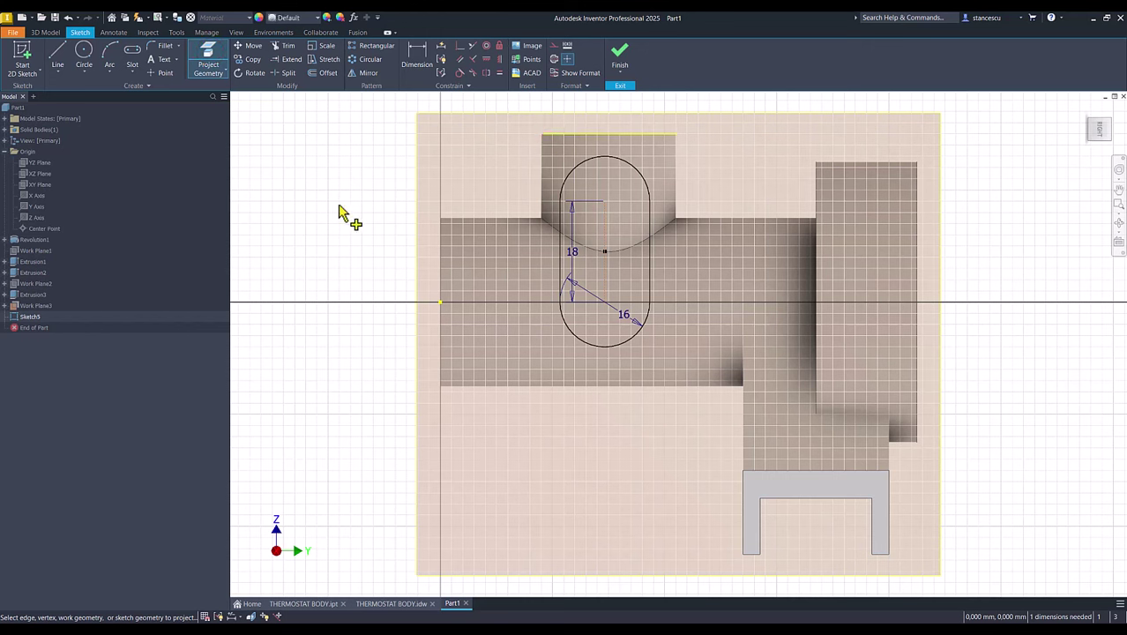
pyautogui.click(459, 47)
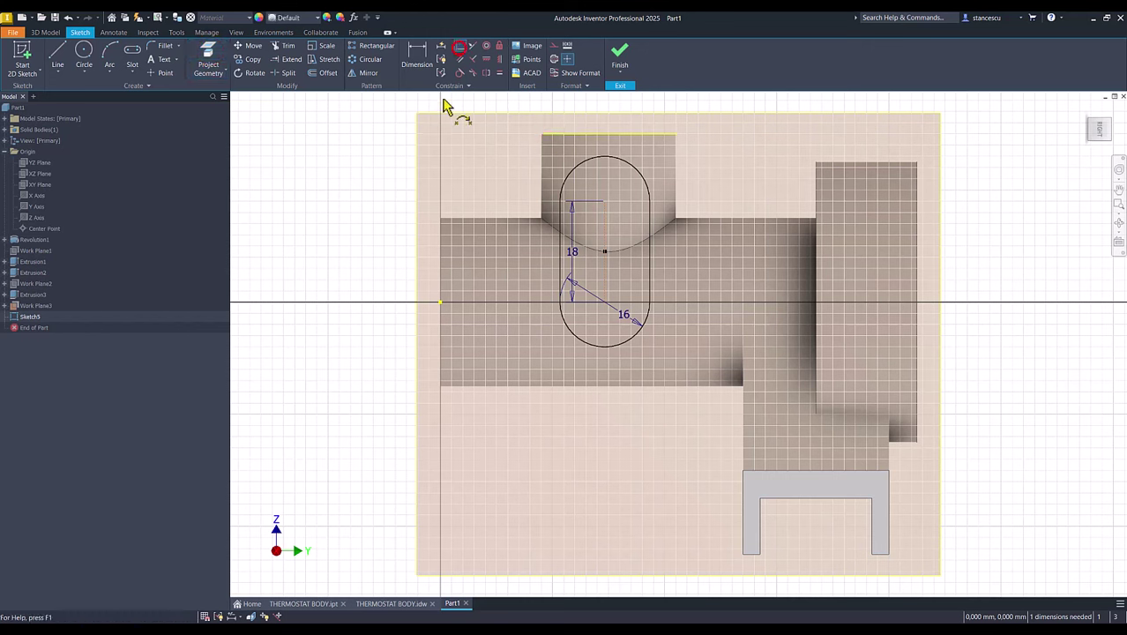
pyautogui.click(604, 222)
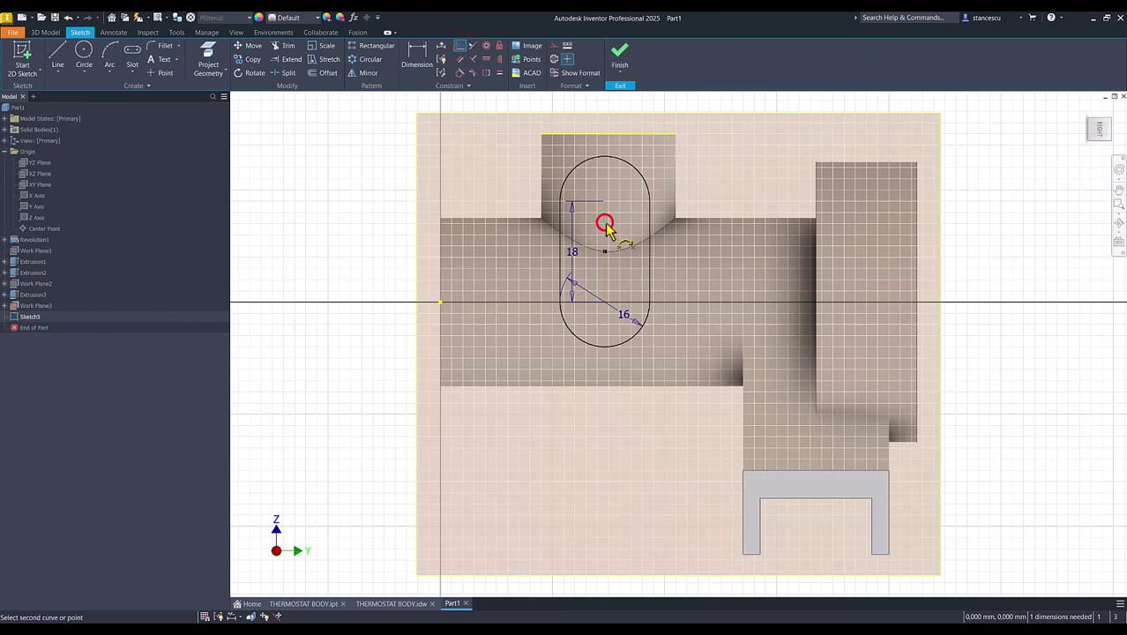
pyautogui.click(608, 137)
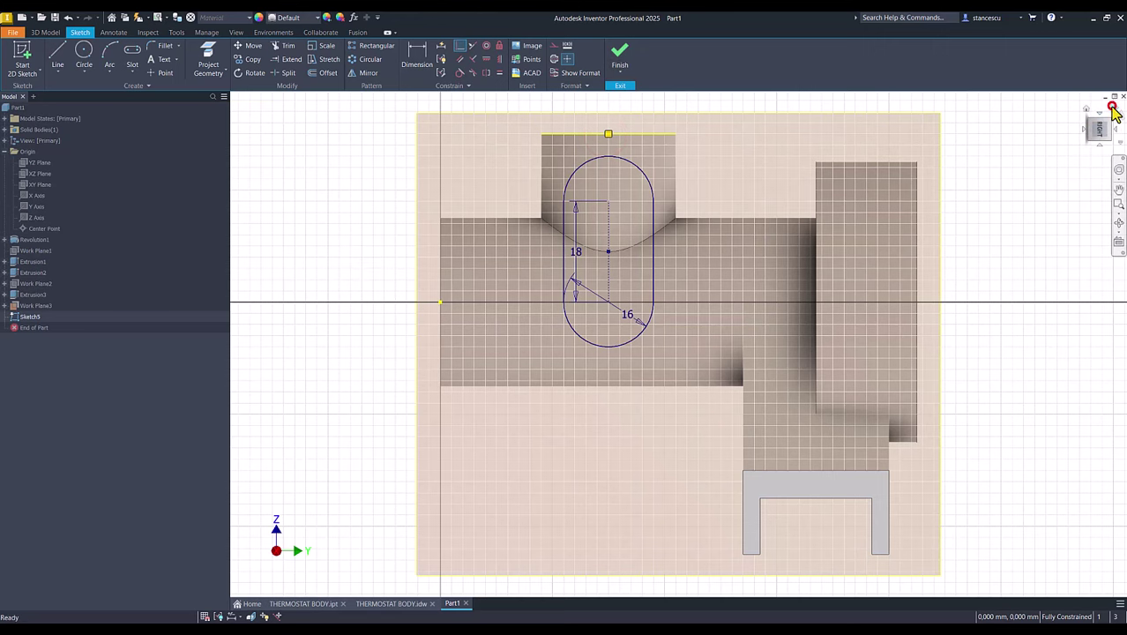
# Step: Restore the view and extrude the slot To Next into an obround boss
pyautogui.click(1113, 106)
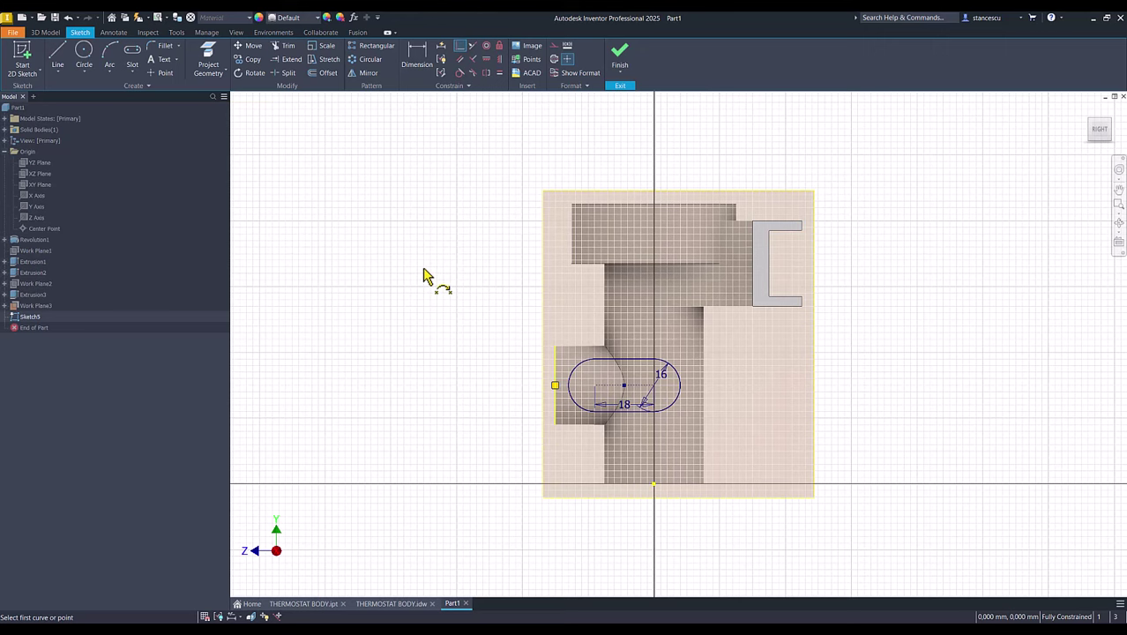
pyautogui.press('Home')
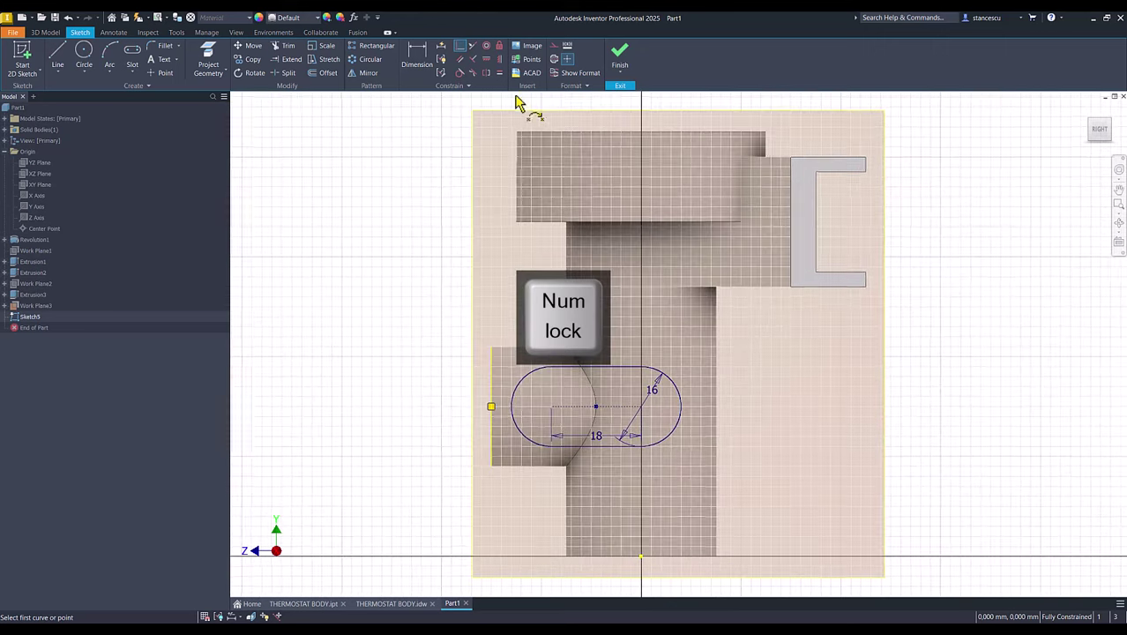
pyautogui.click(622, 55)
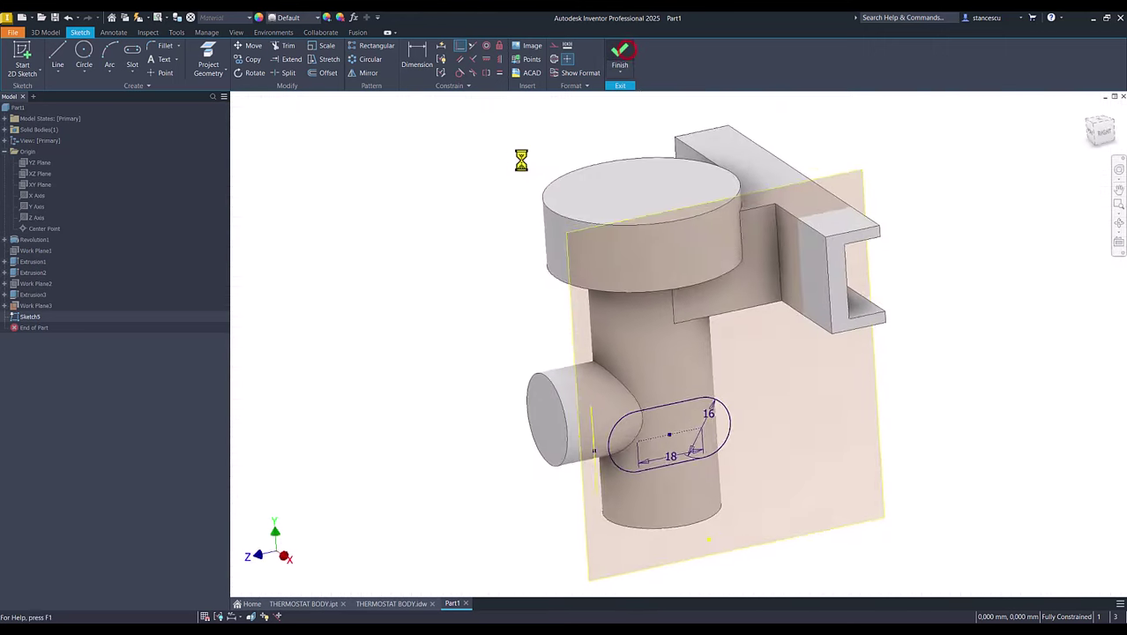
pyautogui.click(58, 55)
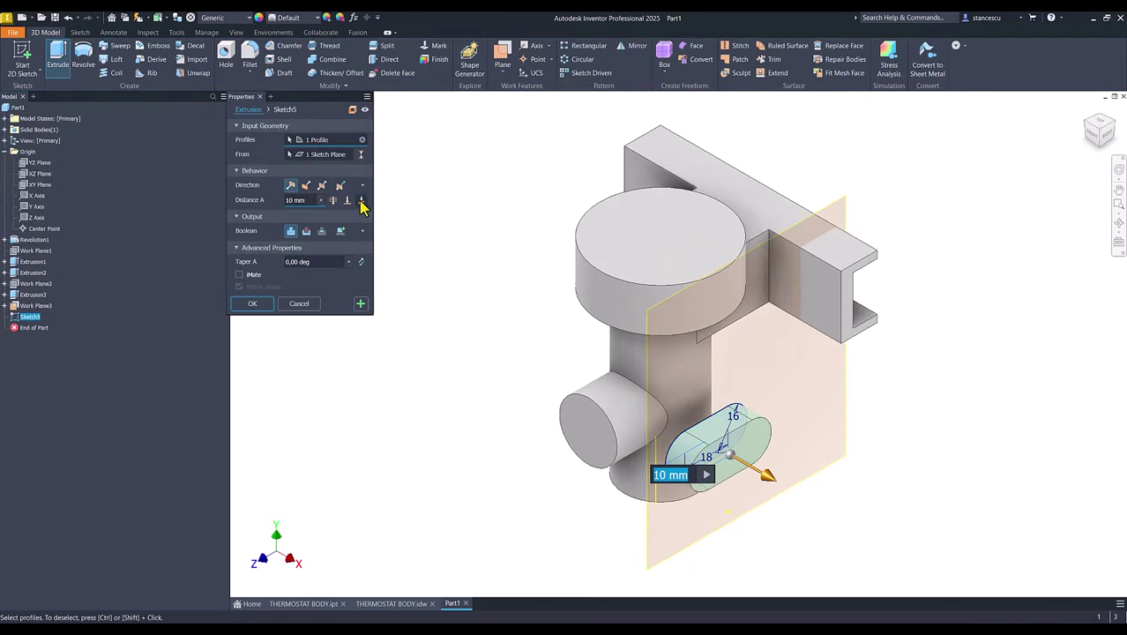
pyautogui.click(361, 200)
pyautogui.click(253, 319)
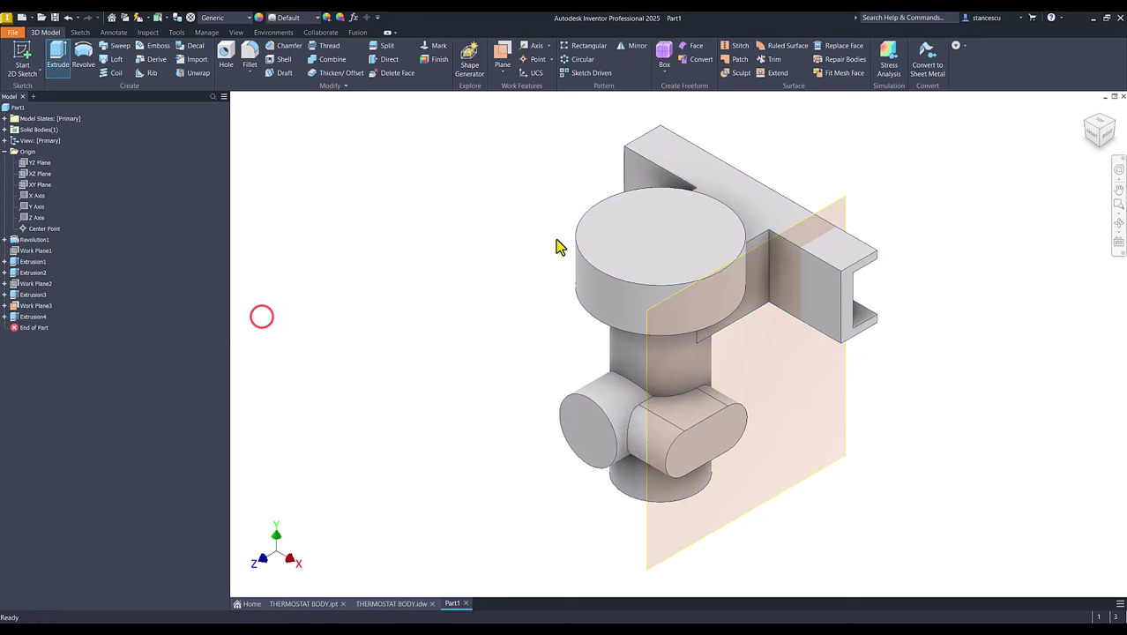
# Step: Hide Work Plane3 and clear the selection
pyautogui.rightClick(836, 214)
pyautogui.click(857, 213)
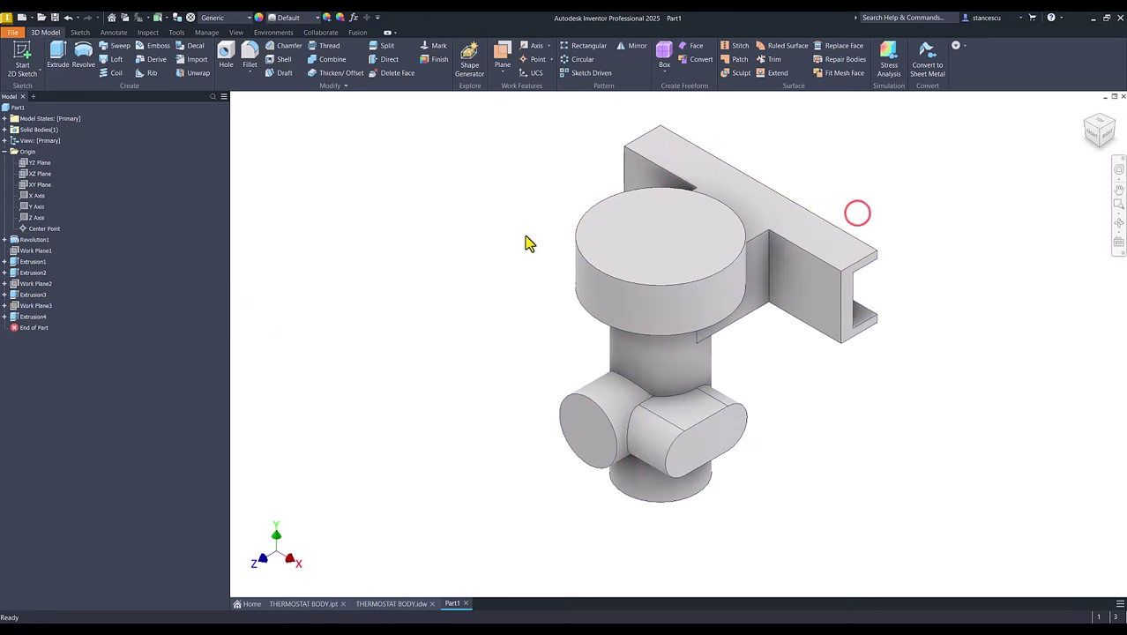
pyautogui.click(475, 240)
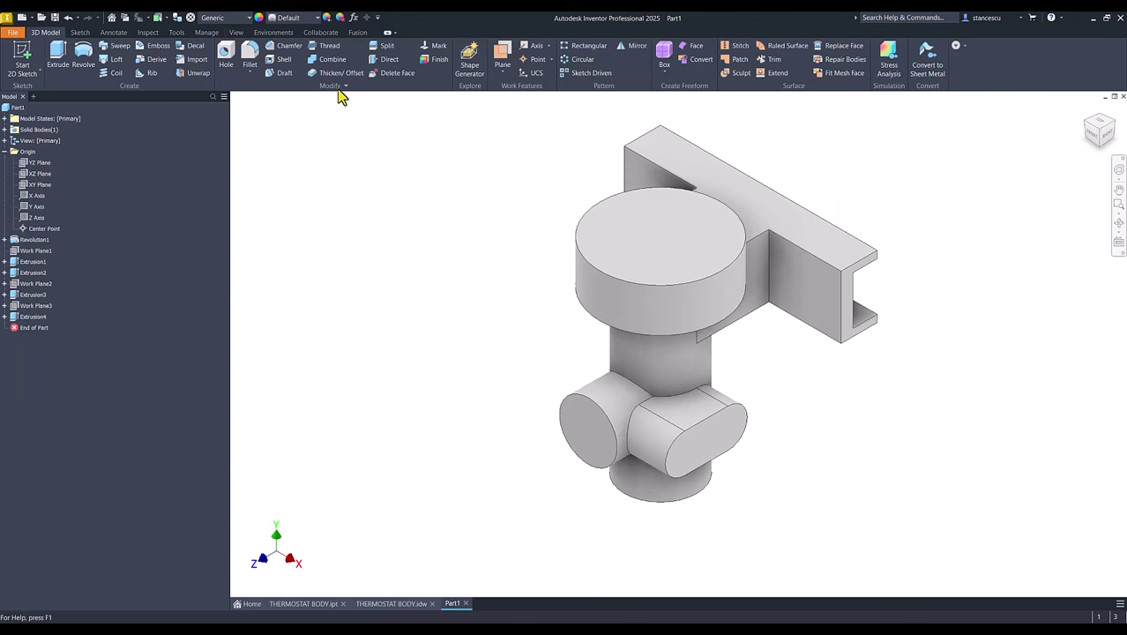
# Step: Glance at the THERMOSTAT BODY part and drawing, then return to Part1
pyautogui.click(308, 605)
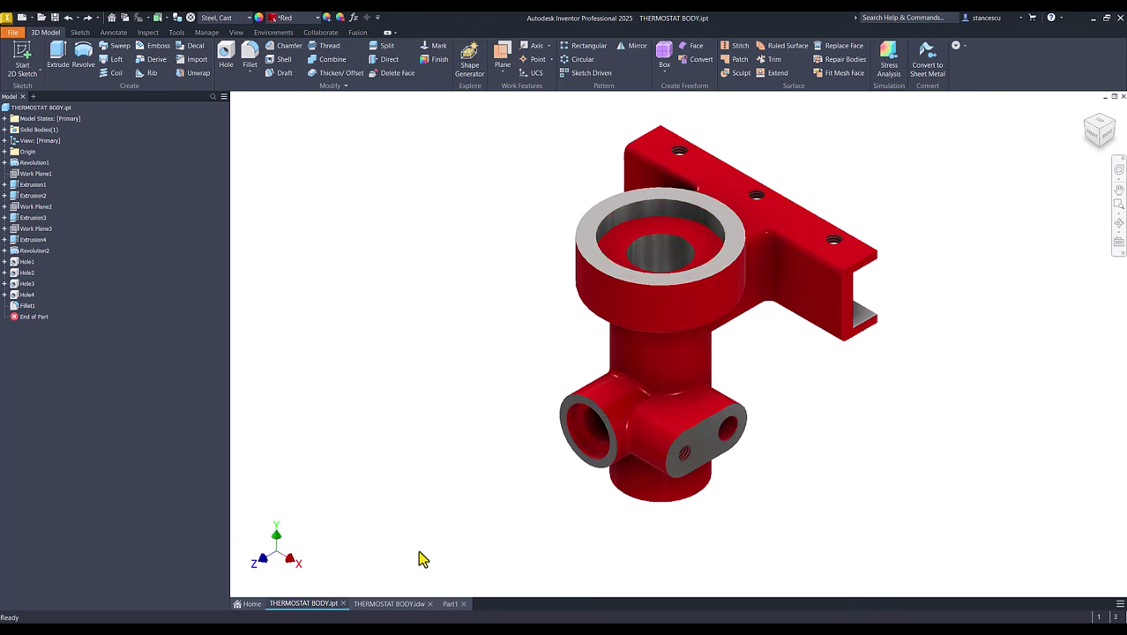
pyautogui.click(393, 606)
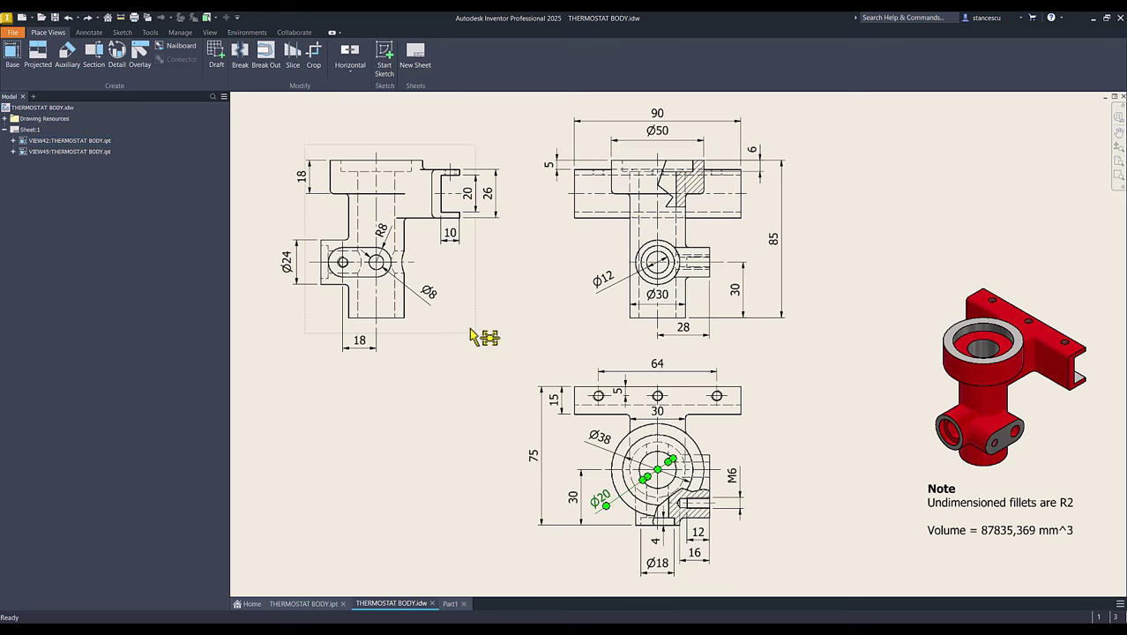
pyautogui.click(449, 605)
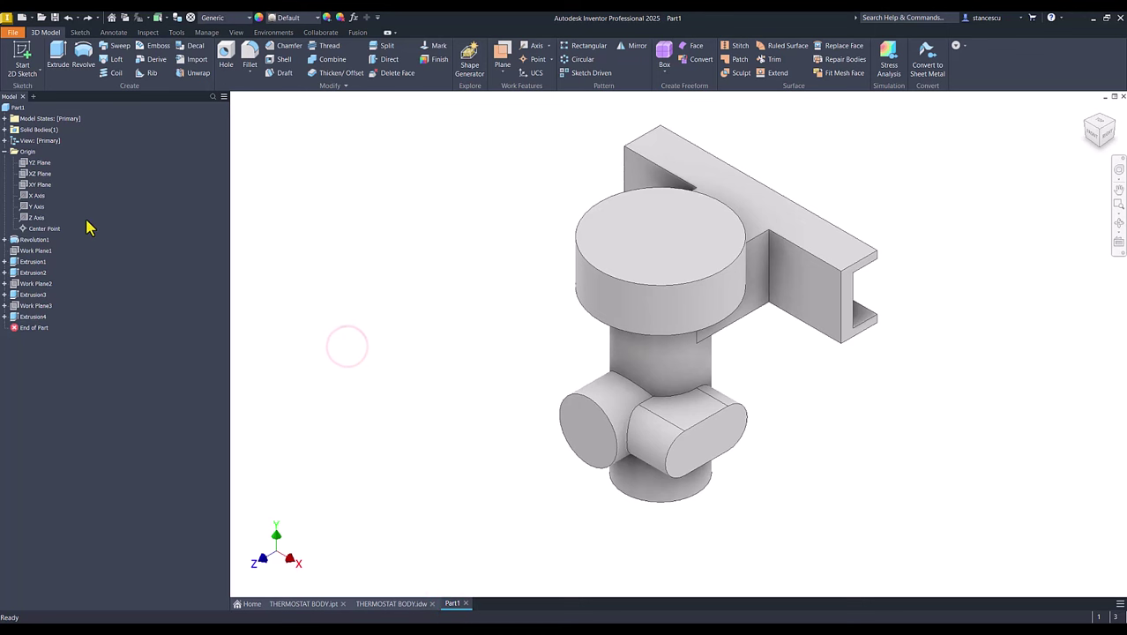
# Step: Start a sketch on the XY plane and slice the graphics to see the section
pyautogui.click(29, 185)
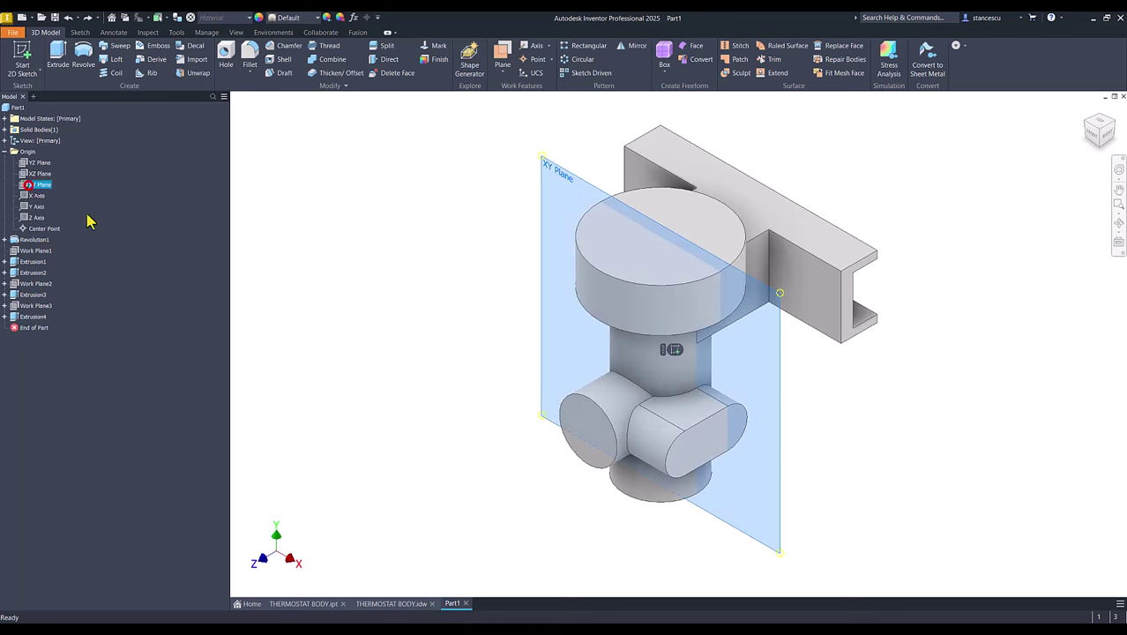
pyautogui.click(672, 350)
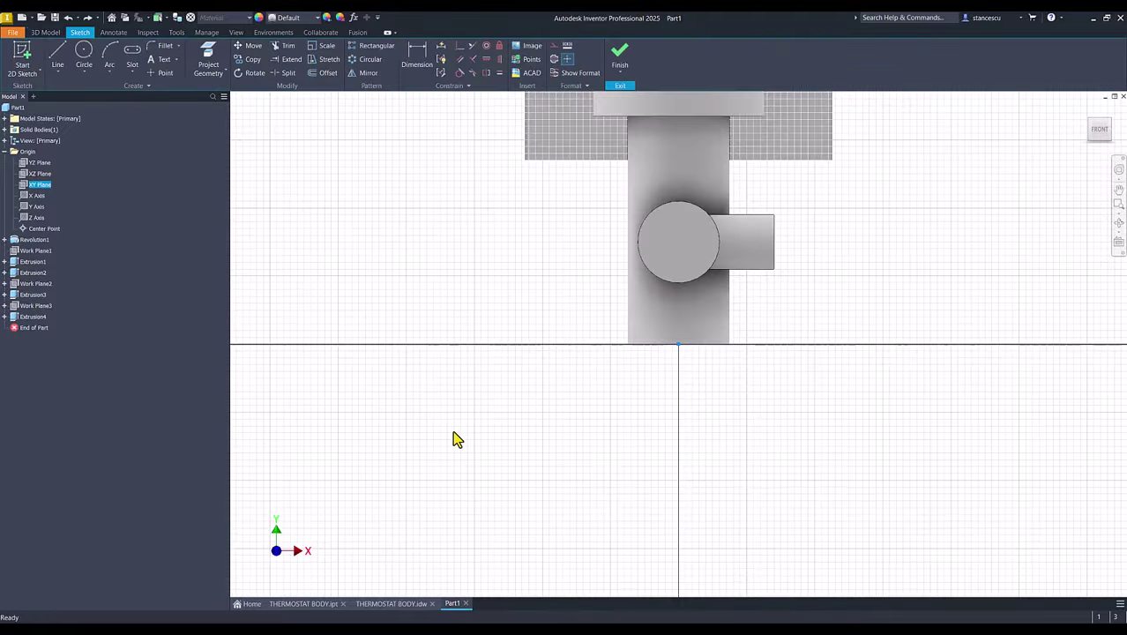
pyautogui.press('F7')
pyautogui.press('Num_Lock')
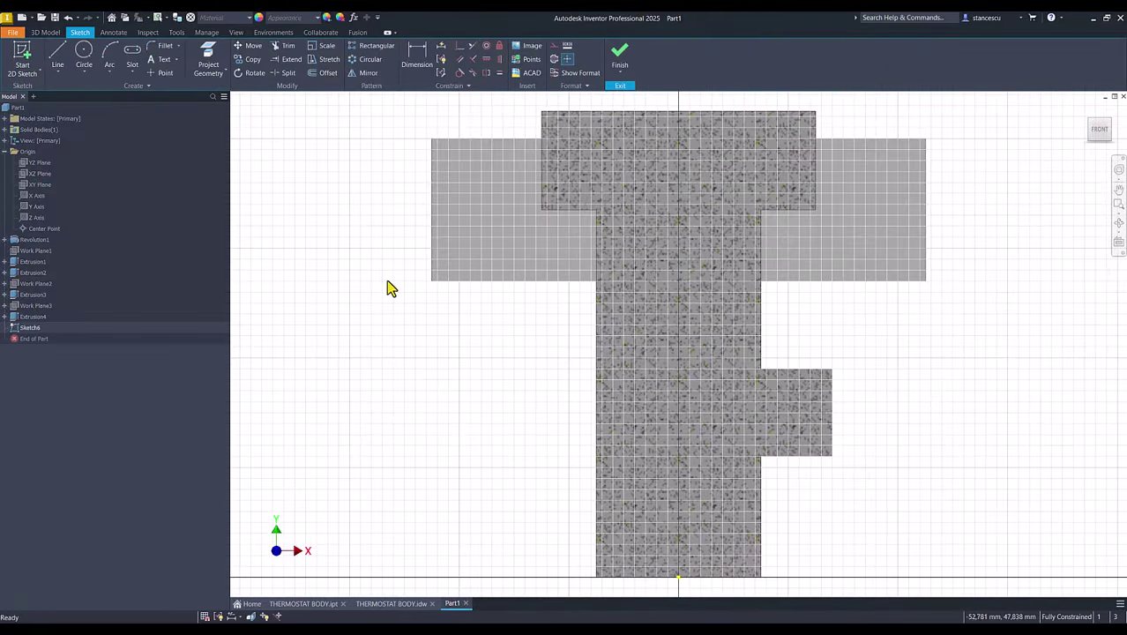
# Step: Draw the closed stepped line profile from the origin up to the top edge and back
pyautogui.click(59, 57)
pyautogui.click(678, 578)
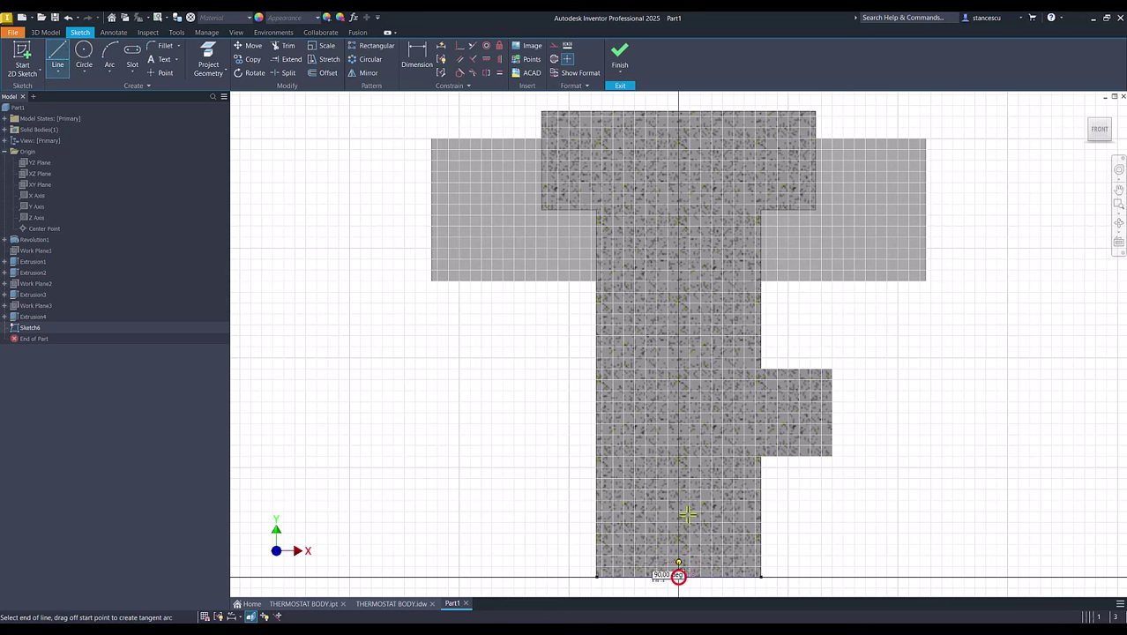
pyautogui.click(678, 111)
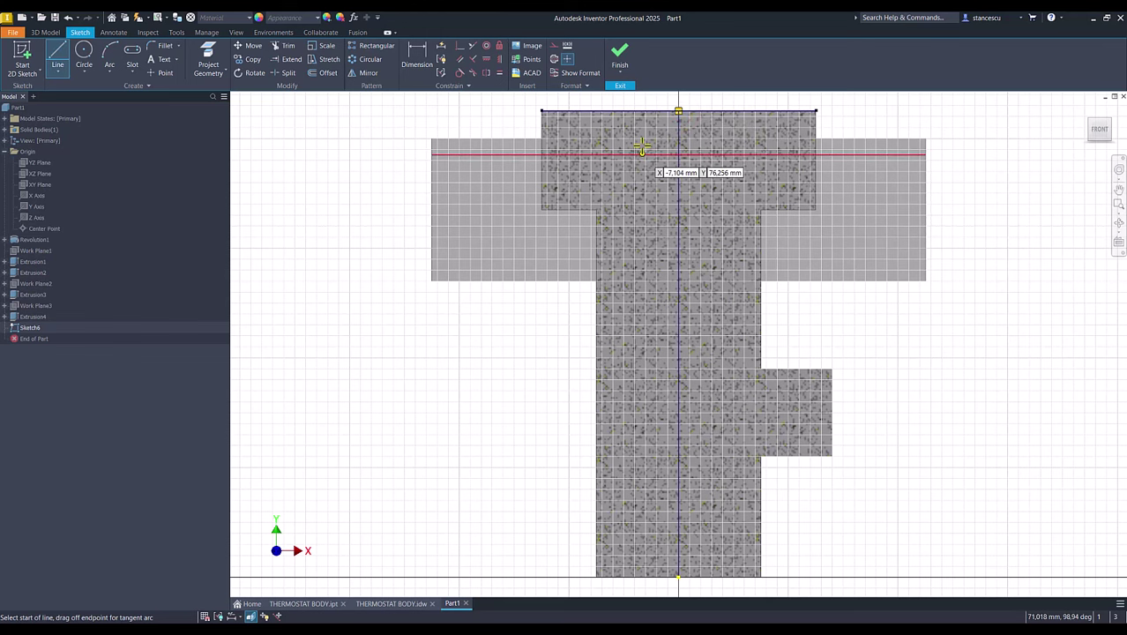
pyautogui.click(591, 112)
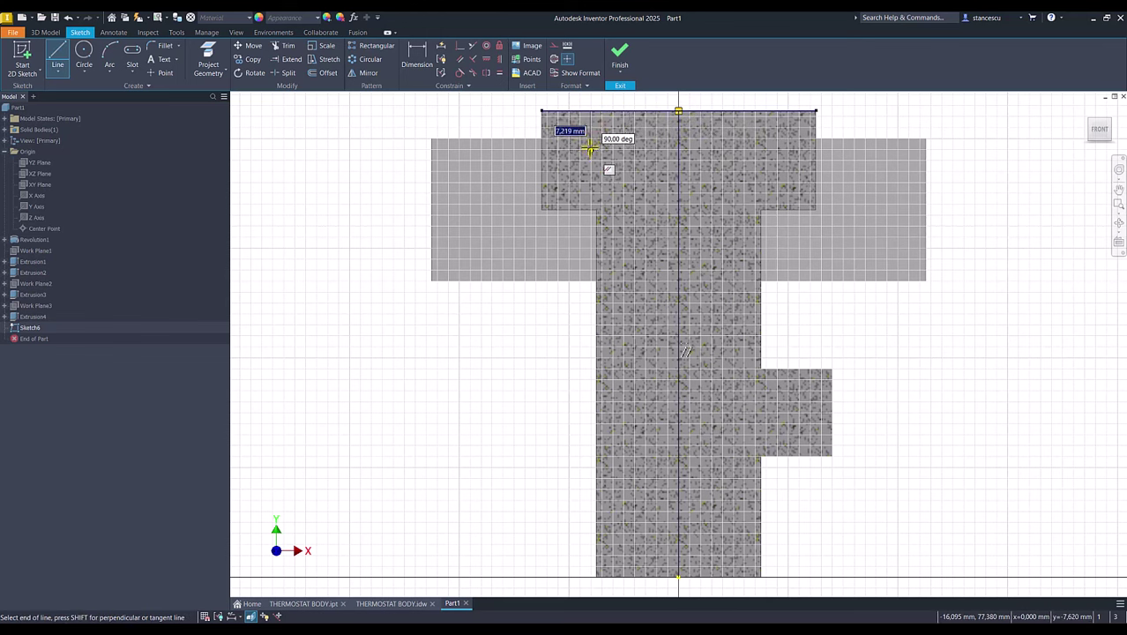
pyautogui.click(590, 147)
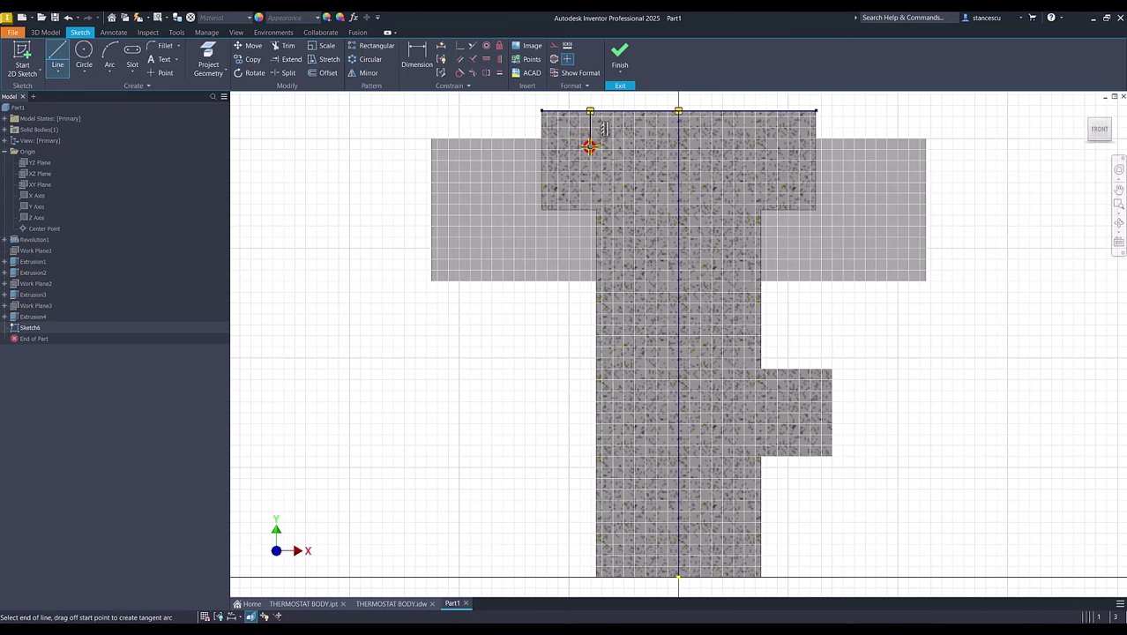
pyautogui.click(623, 577)
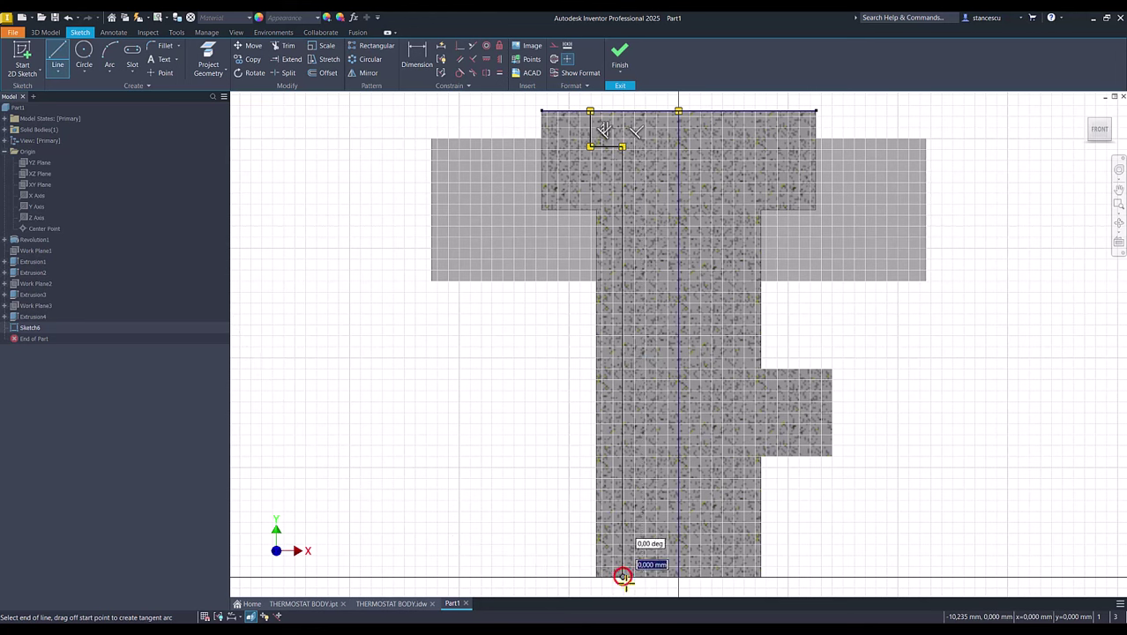
pyautogui.click(679, 577)
pyautogui.press('Escape')
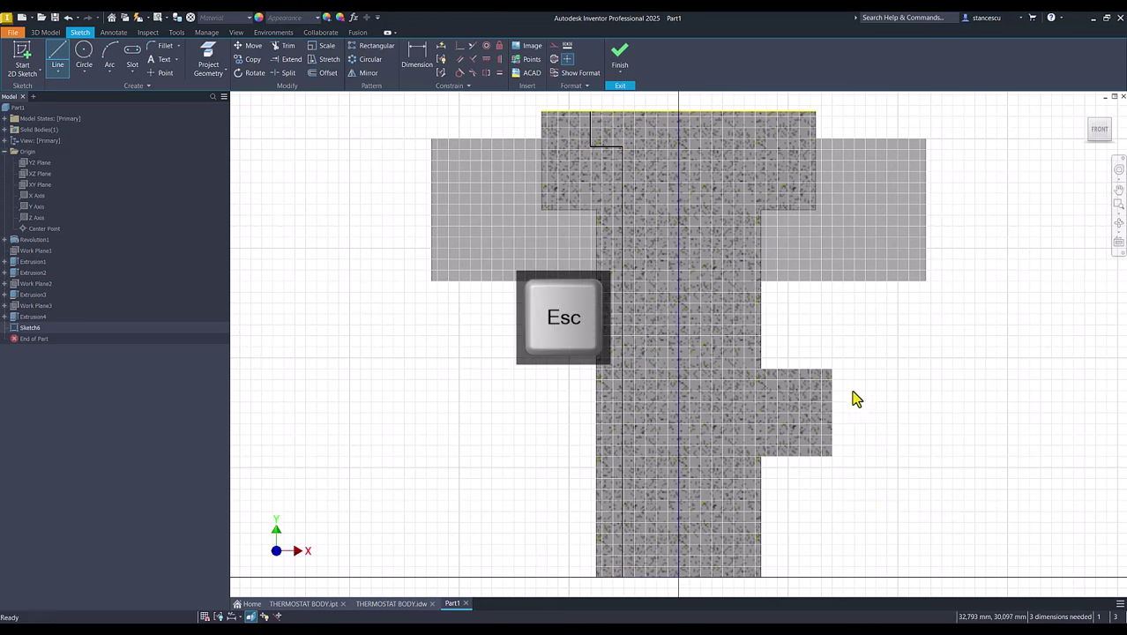
# Step: Turn the central line into a centerline and dimension the upper bore at Ø38
pyautogui.moveTo(716, 267)
pyautogui.mouseDown()
pyautogui.moveTo(637, 342)
pyautogui.moveTo(641, 331)
pyautogui.mouseUp()
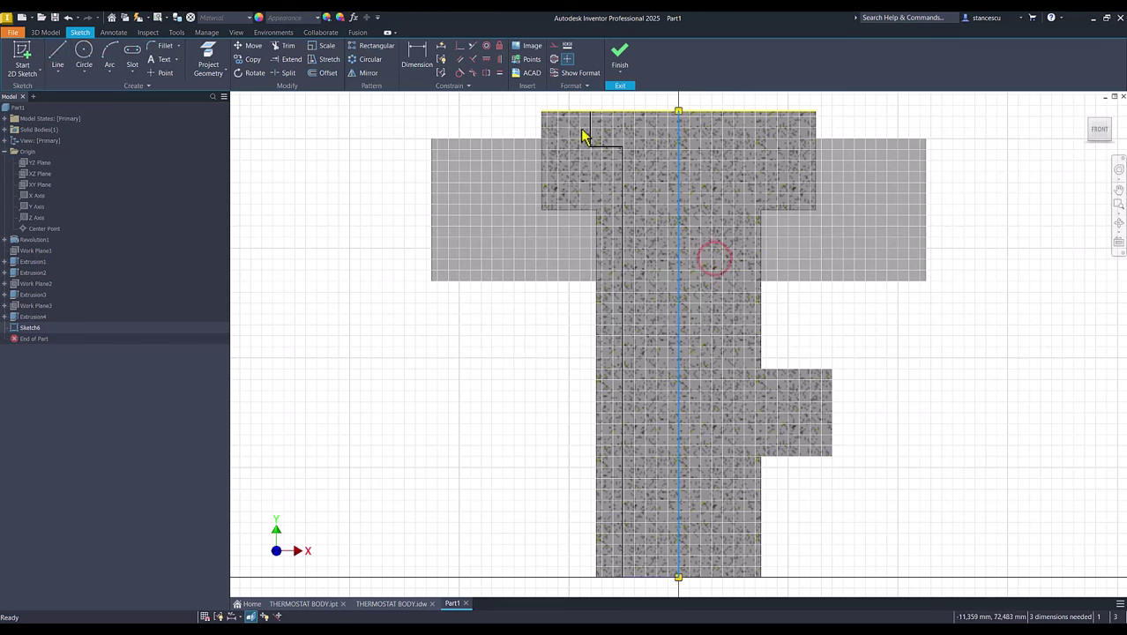
pyautogui.click(555, 58)
pyautogui.click(355, 295)
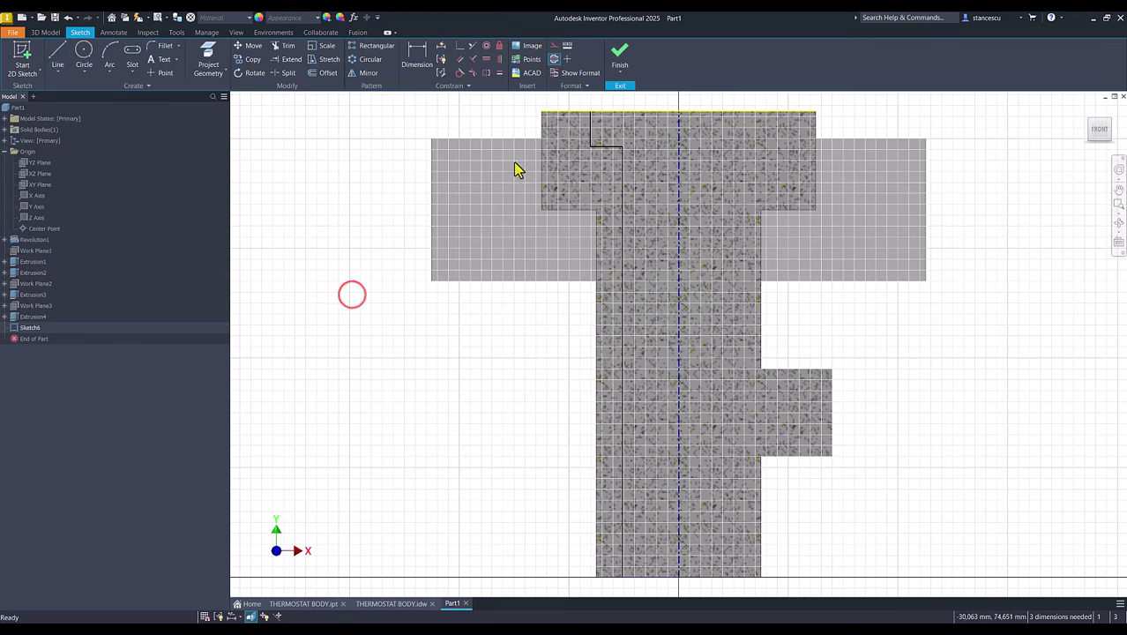
pyautogui.click(418, 60)
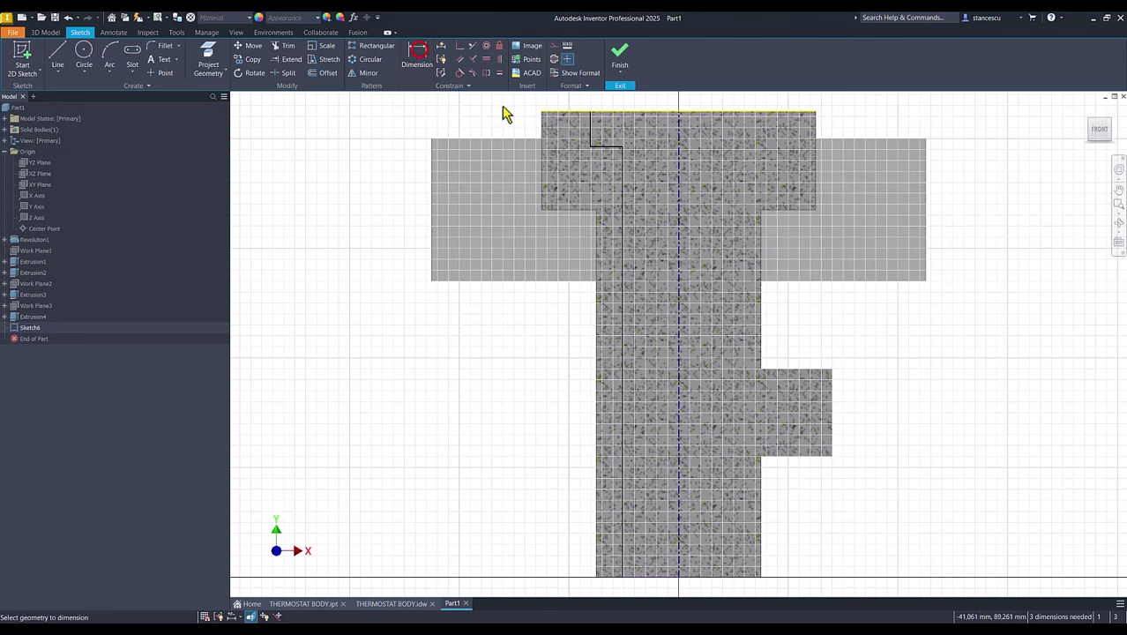
pyautogui.click(589, 124)
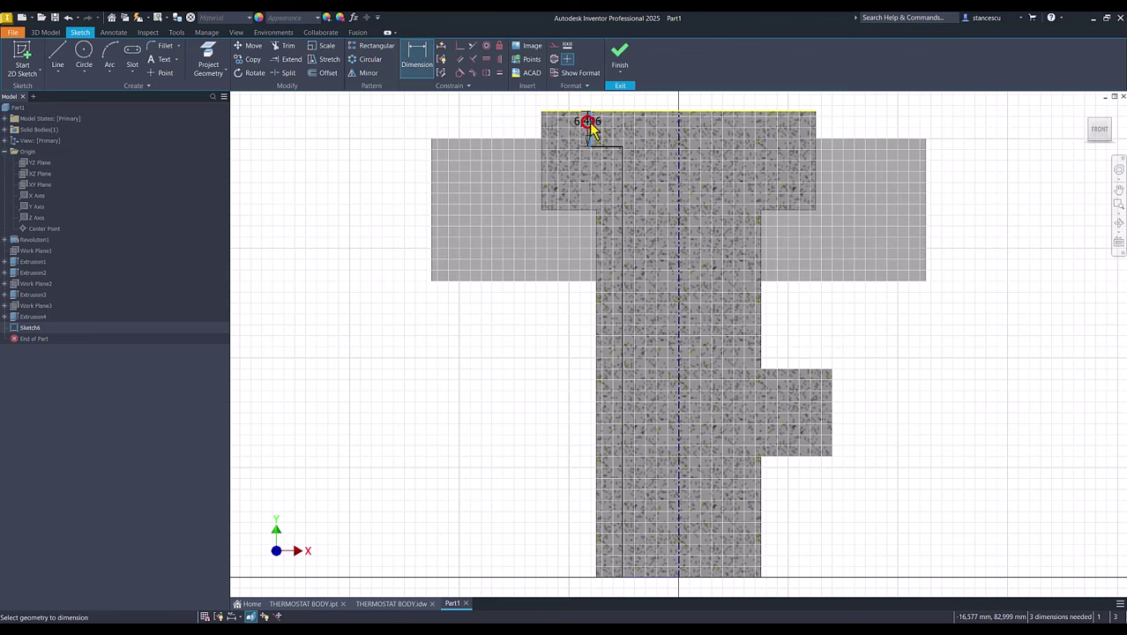
pyautogui.click(674, 130)
pyautogui.scroll(-2, 663, 137)
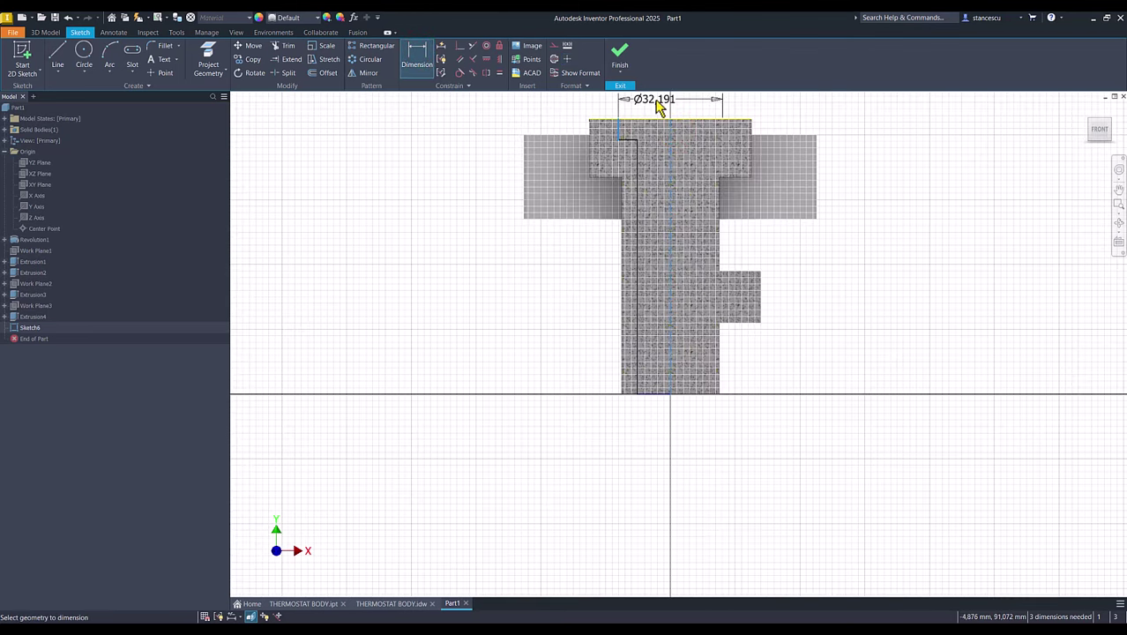
pyautogui.click(658, 104)
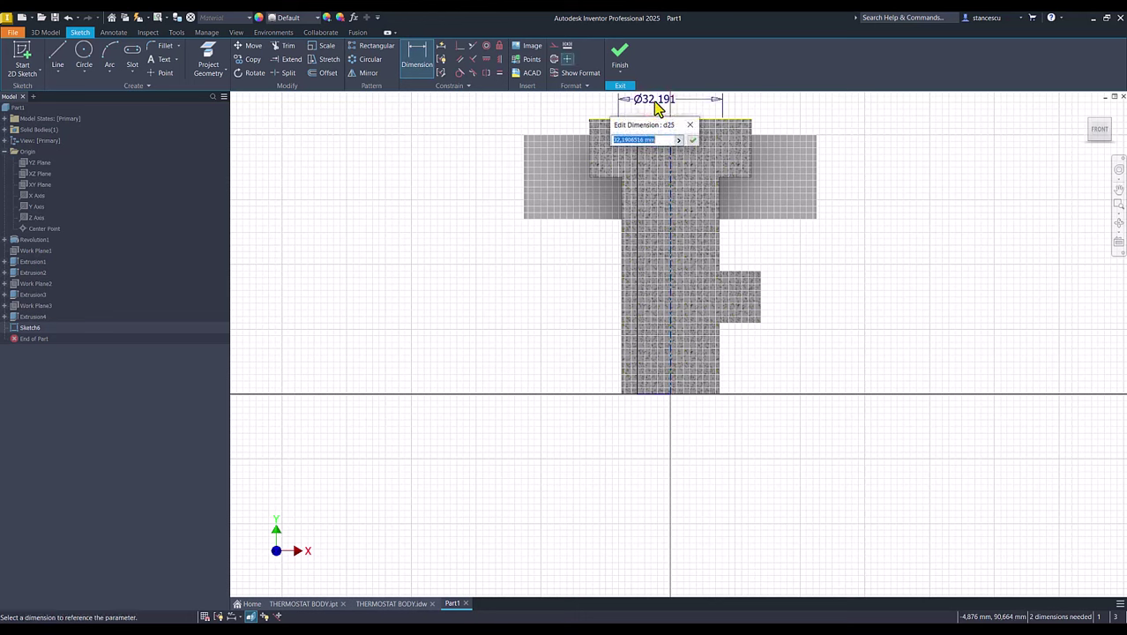
pyautogui.press('Return')
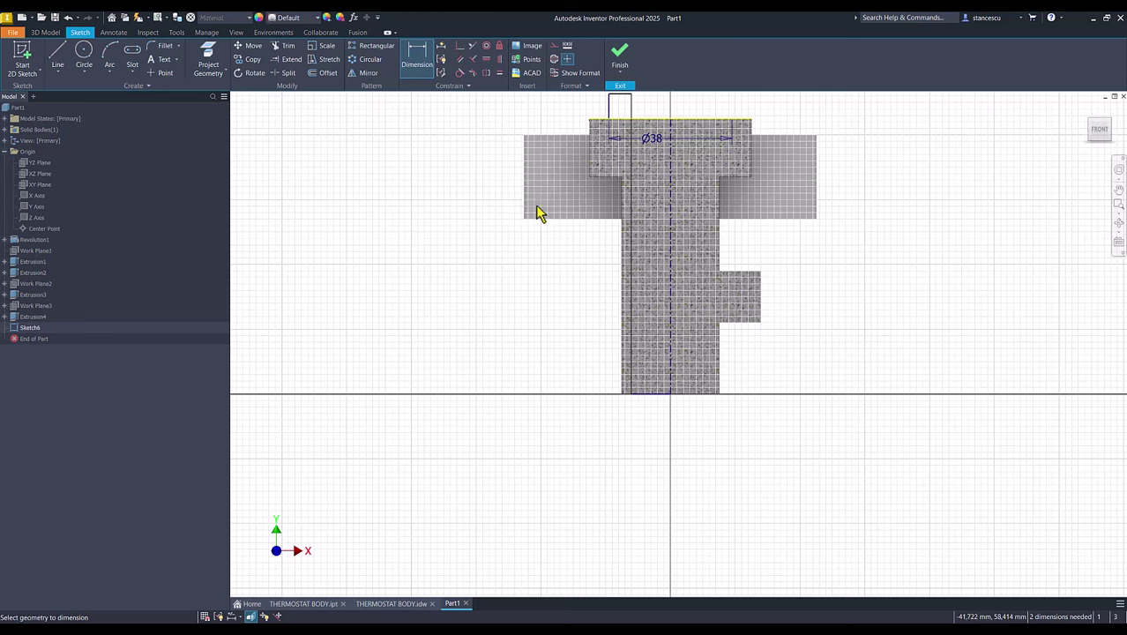
pyautogui.press('Escape')
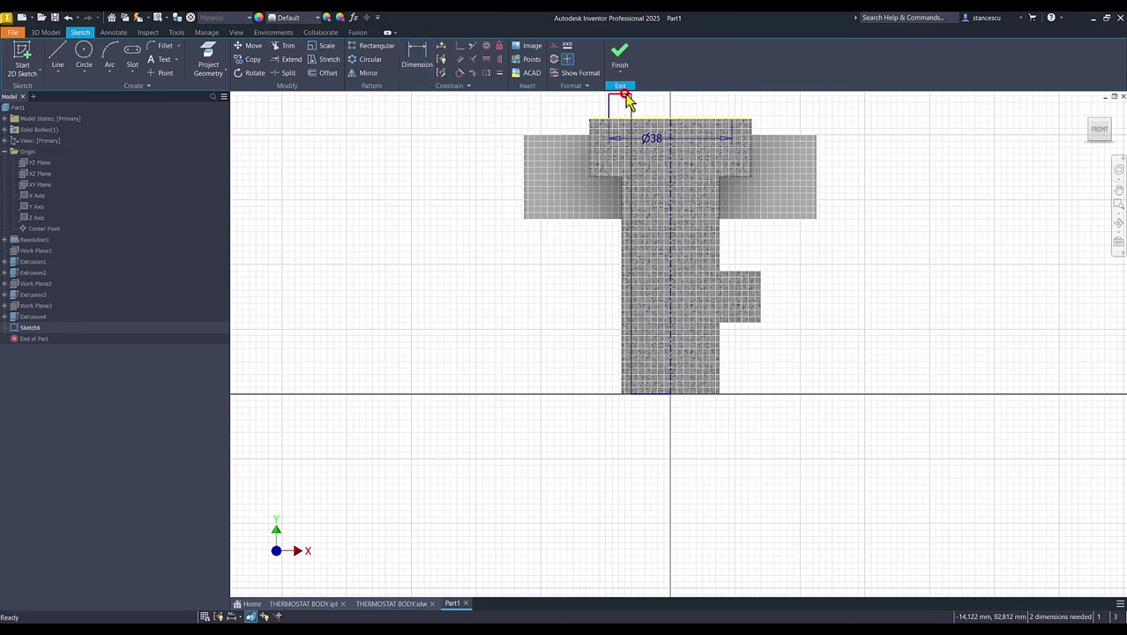
# Step: Pull the counterbore step down and dimension its depth at 6 mm
pyautogui.moveTo(626, 95); pyautogui.dragTo(634, 157)
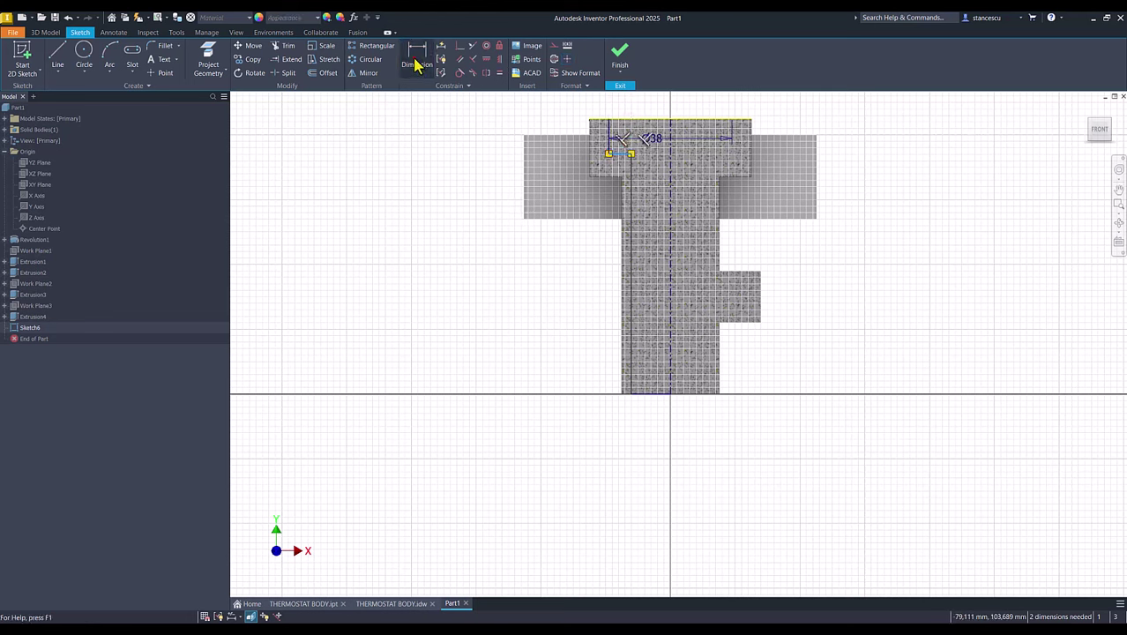
pyautogui.click(417, 66)
pyautogui.click(614, 137)
pyautogui.click(468, 144)
pyautogui.write('6')
pyautogui.press('Return')
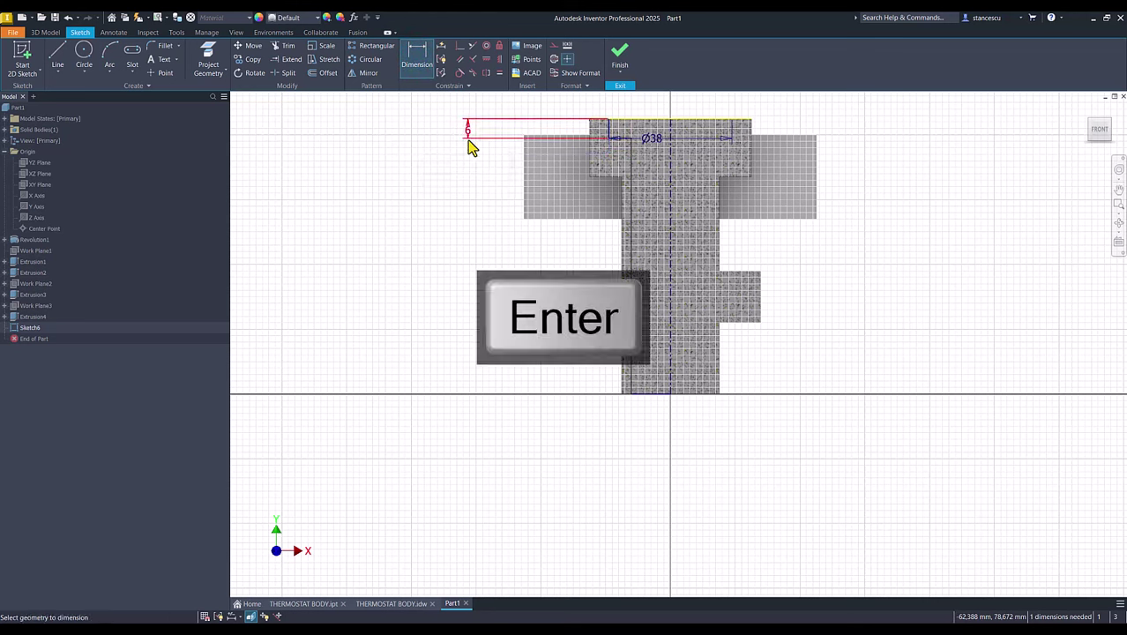
# Step: Dimension the lower bore at Ø20
pyautogui.click(632, 264)
pyautogui.press('Escape')
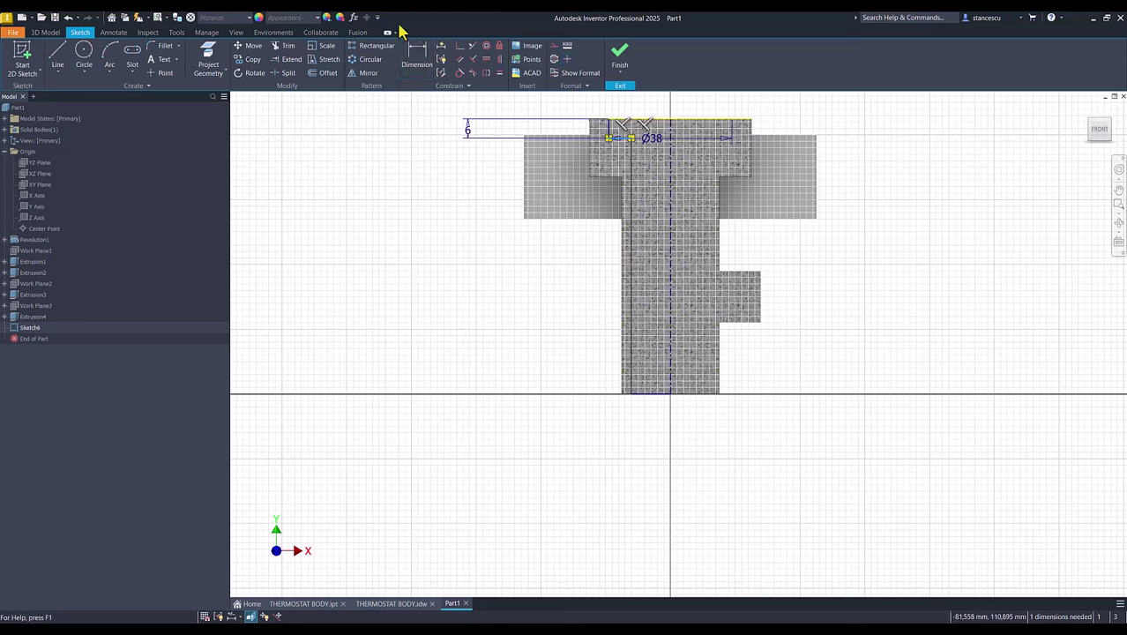
pyautogui.click(417, 57)
pyautogui.click(631, 284)
pyautogui.click(672, 289)
pyautogui.click(664, 438)
pyautogui.write('20')
pyautogui.press('Return')
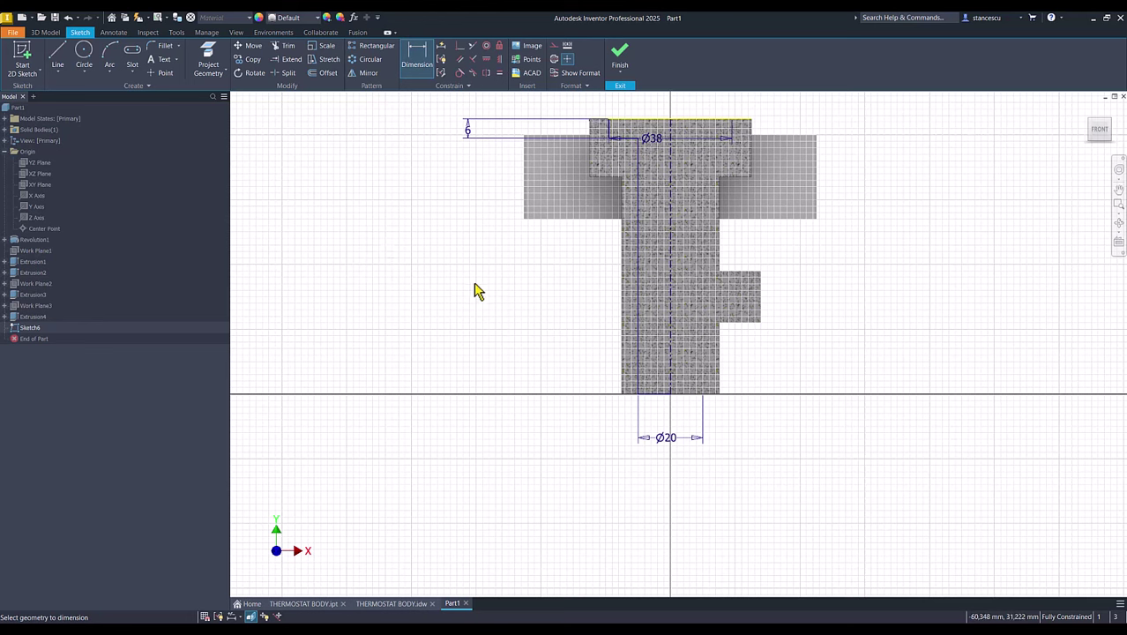
pyautogui.press('Escape')
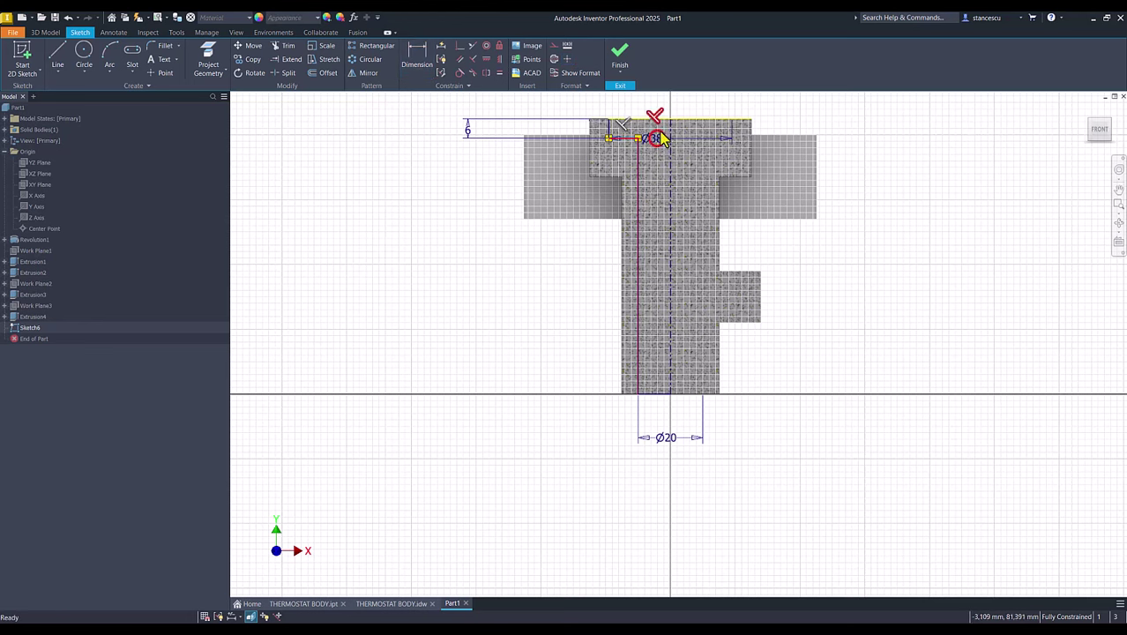
# Step: Reposition the Ø38 and 6 dimensions neatly around the profile
pyautogui.moveTo(659, 141); pyautogui.dragTo(651, 106)
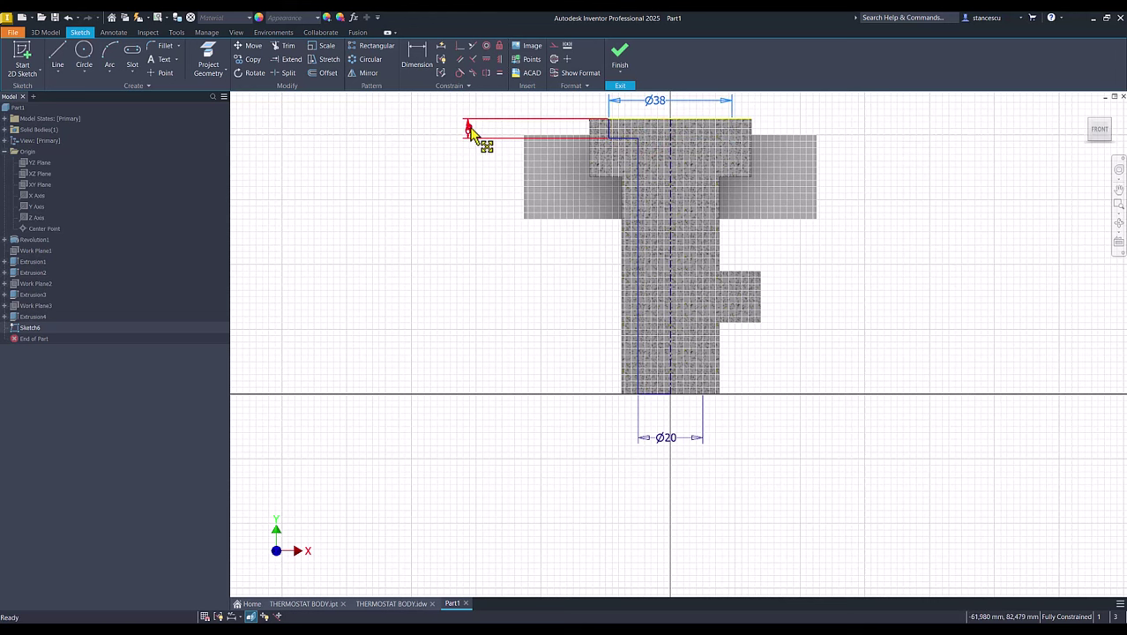
pyautogui.moveTo(470, 132); pyautogui.dragTo(504, 146)
pyautogui.click(501, 178)
pyautogui.press('Num_Lock')
pyautogui.scroll(1, 456, 209)
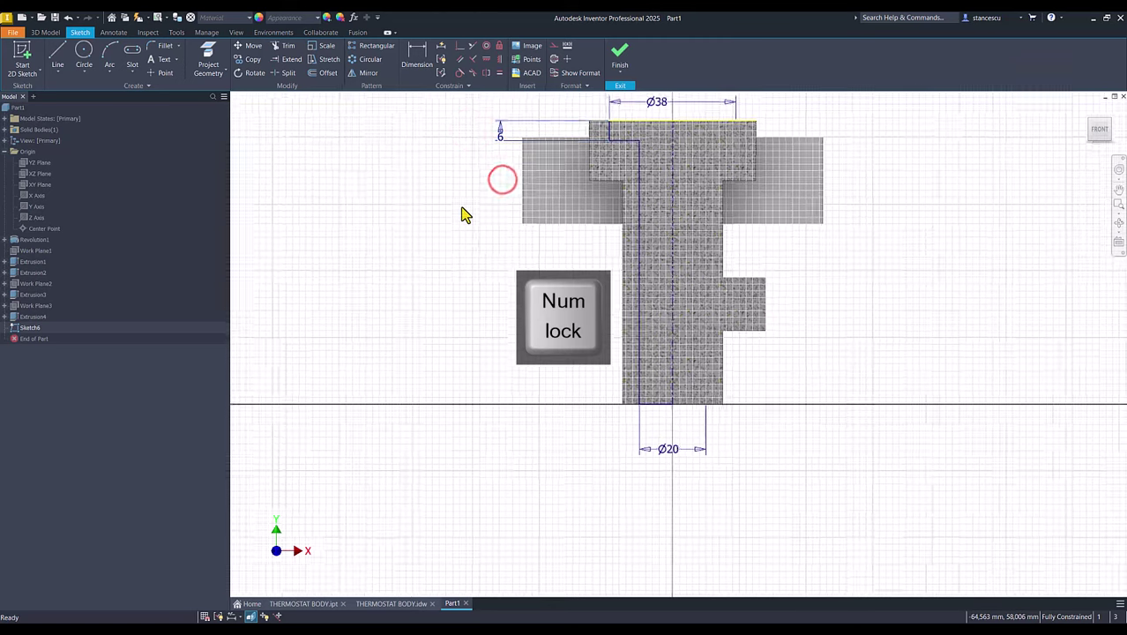
pyautogui.scroll(2, 464, 215)
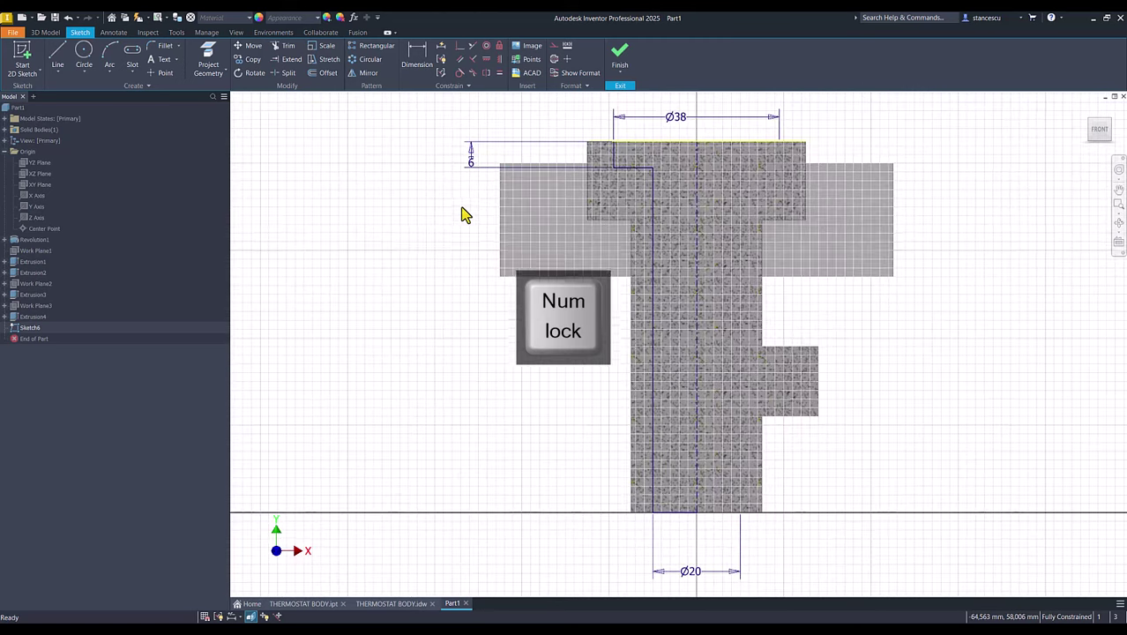
# Step: Revolve-cut the sketch profile to form the Ø38/Ø20/Ø18 stepped bore, then return to the THERMOSTAT BODY drawing
pyautogui.click(620, 54)
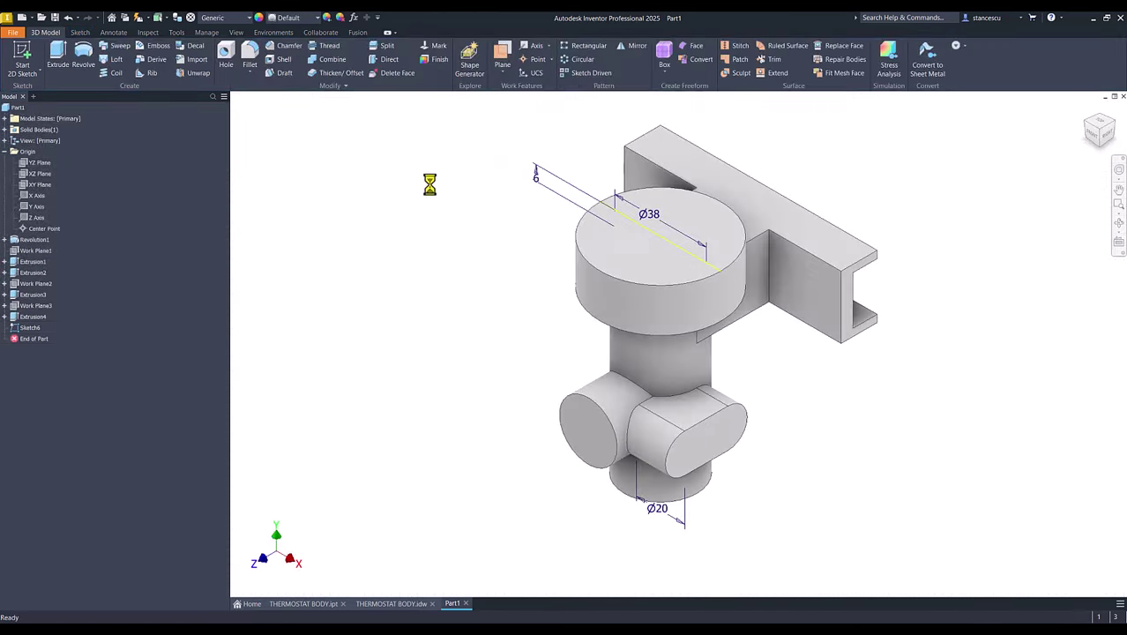
pyautogui.click(83, 55)
pyautogui.click(305, 185)
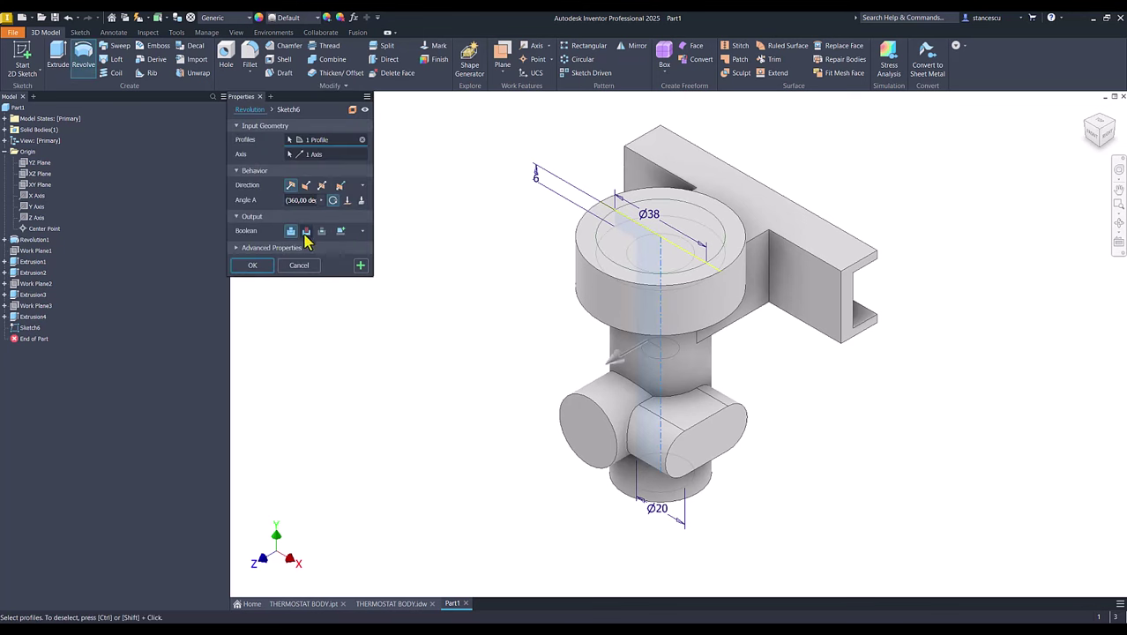
pyautogui.click(304, 231)
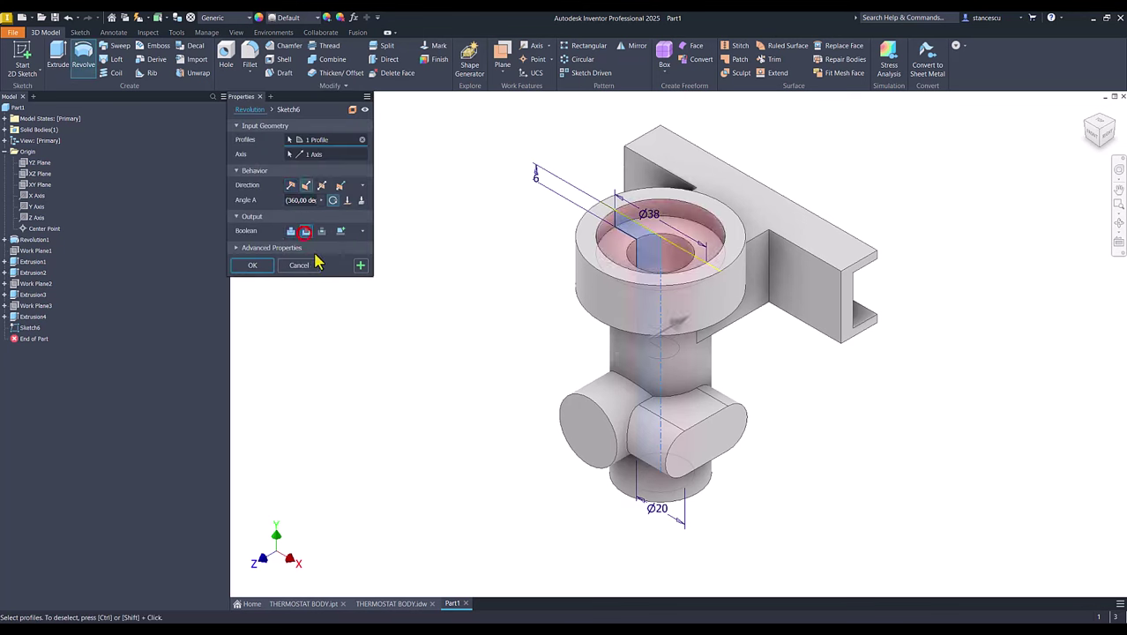
pyautogui.click(253, 266)
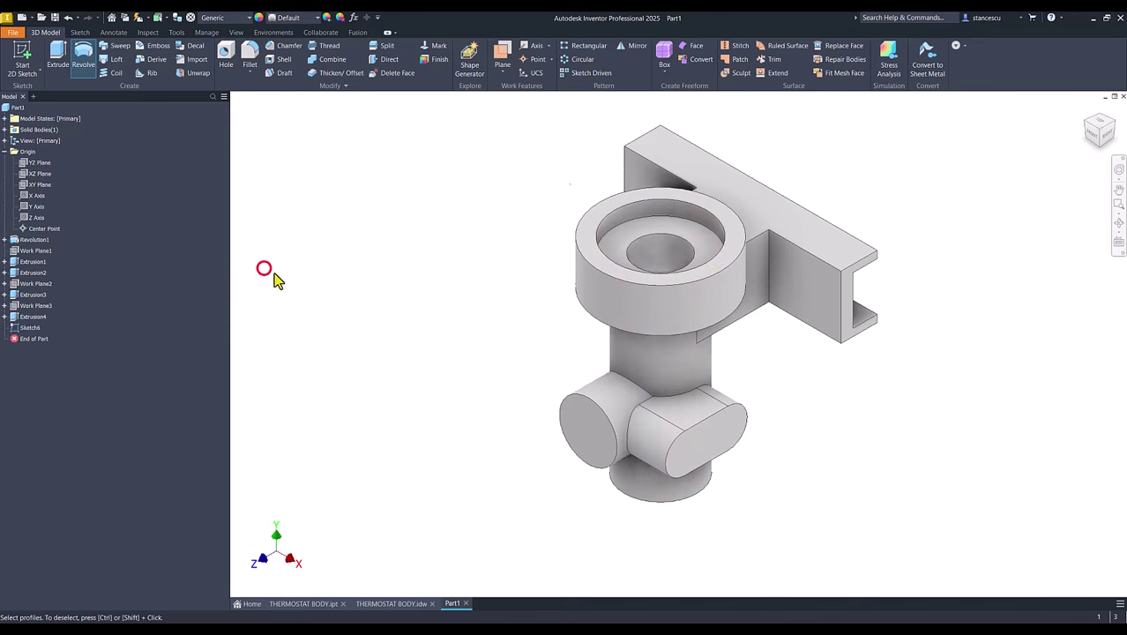
pyautogui.click(412, 605)
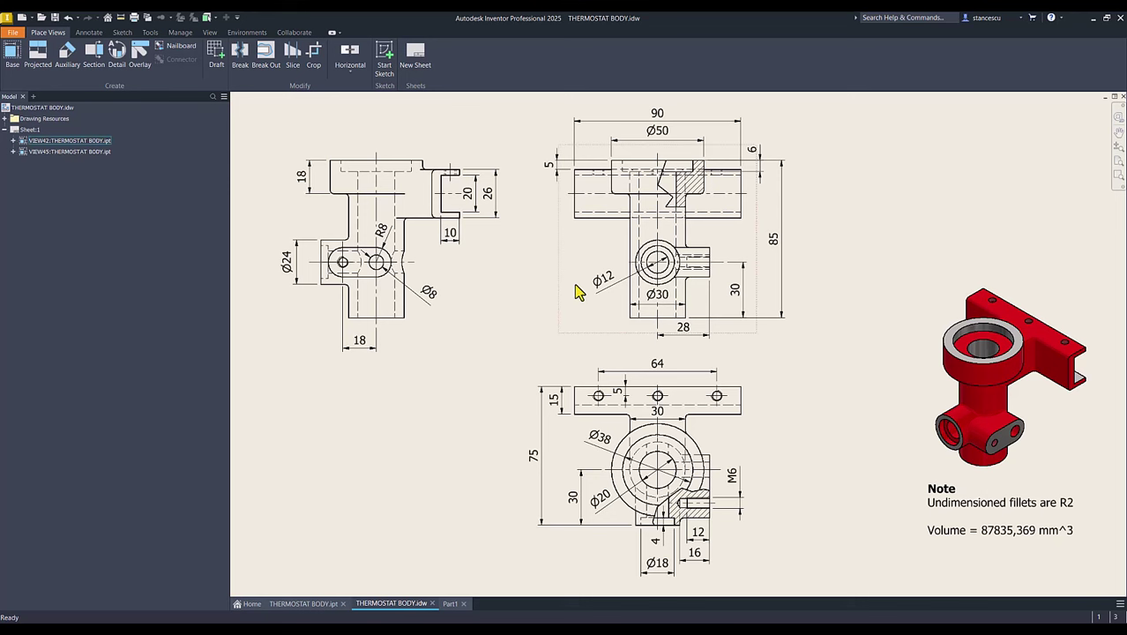
# Step: In Part1, add a Ø12 through-all hole with an Ø18, 4 mm counterbore centred on the side boss
pyautogui.click(451, 604)
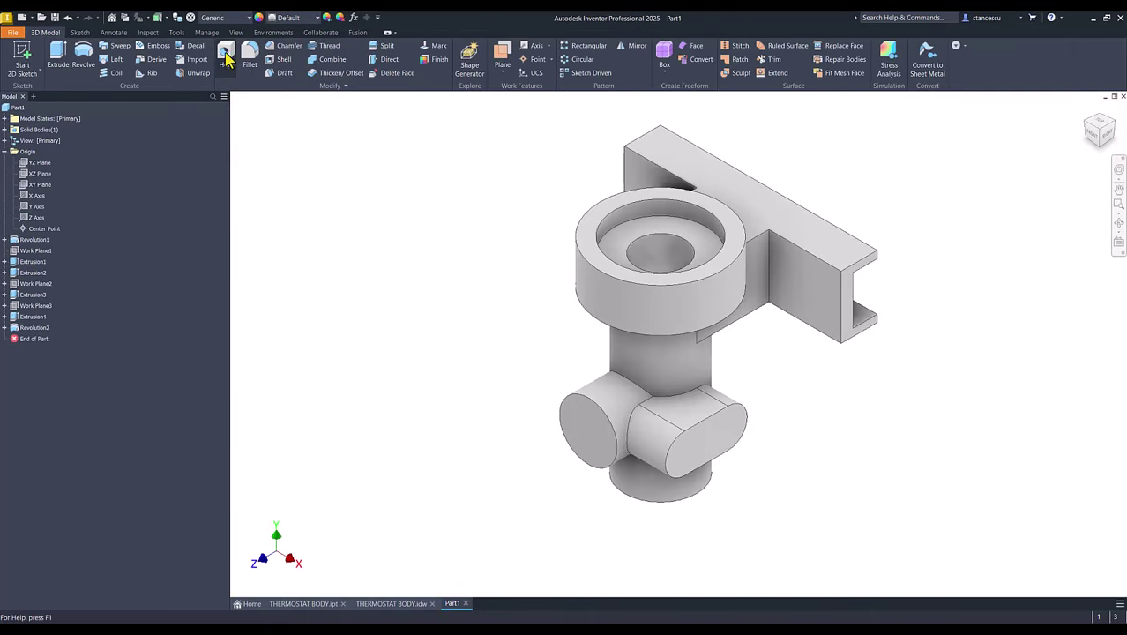
pyautogui.click(227, 58)
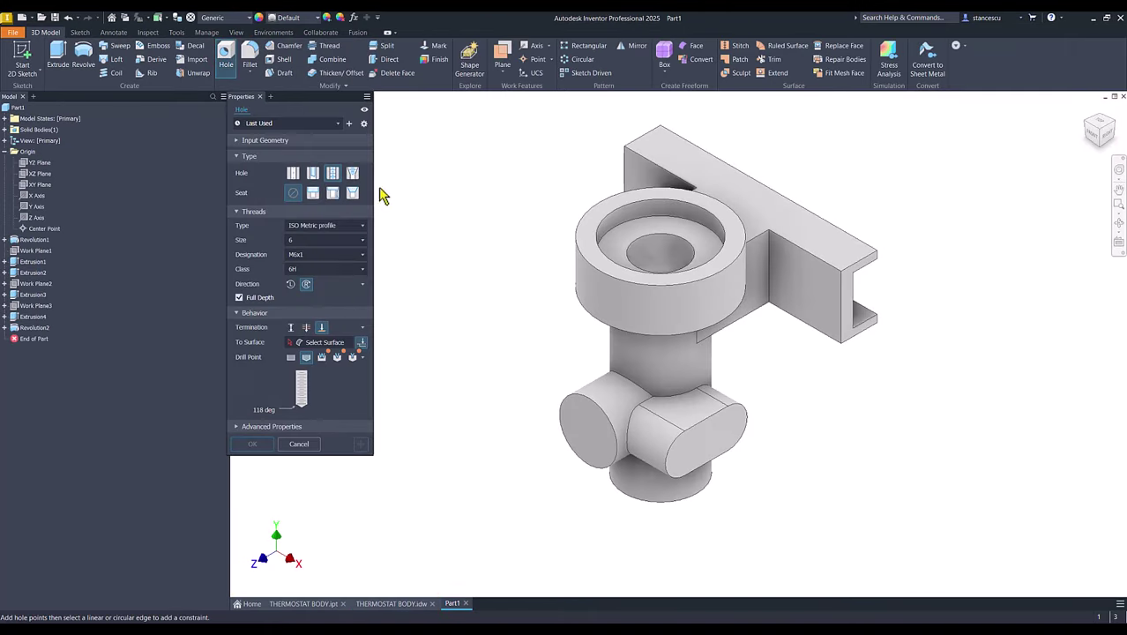
pyautogui.click(313, 193)
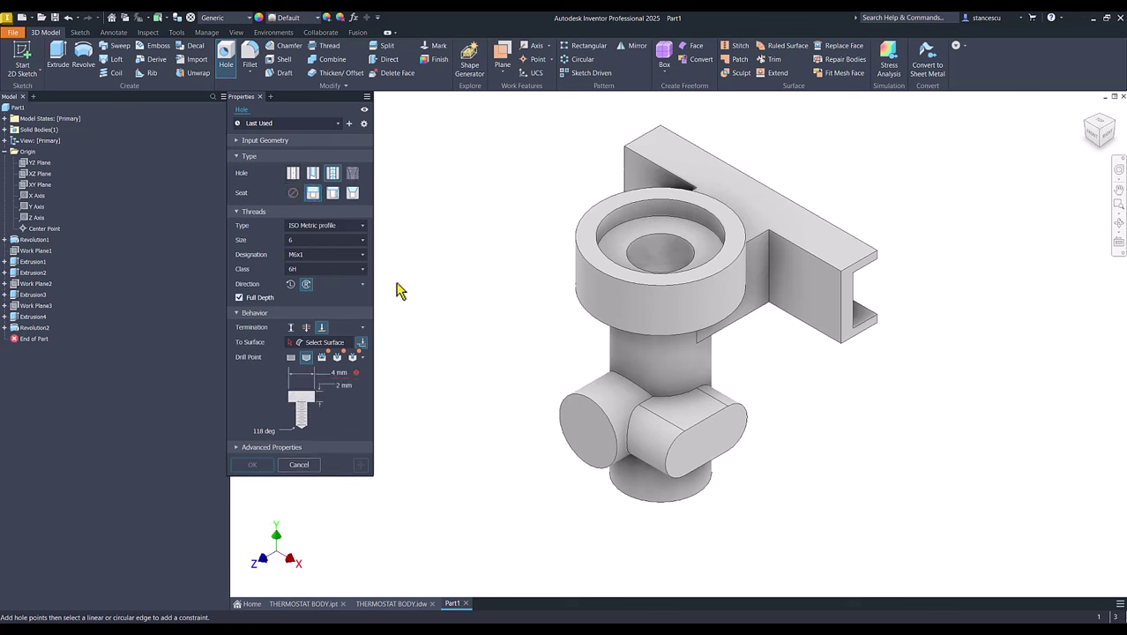
pyautogui.click(335, 372)
pyautogui.press('Return')
pyautogui.click(293, 172)
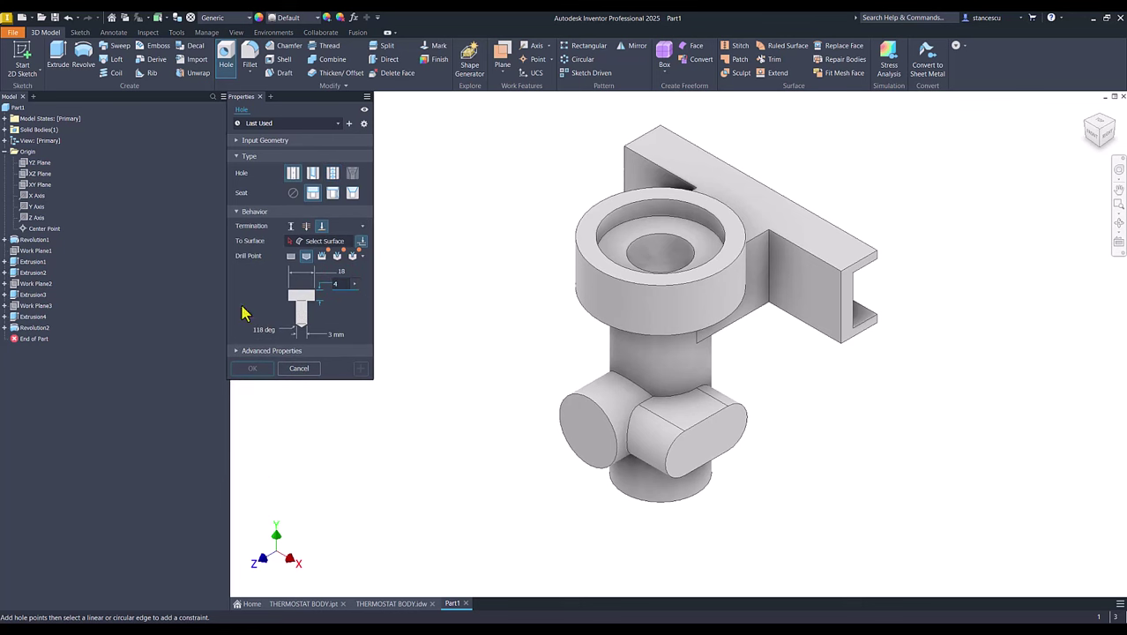
pyautogui.click(340, 334)
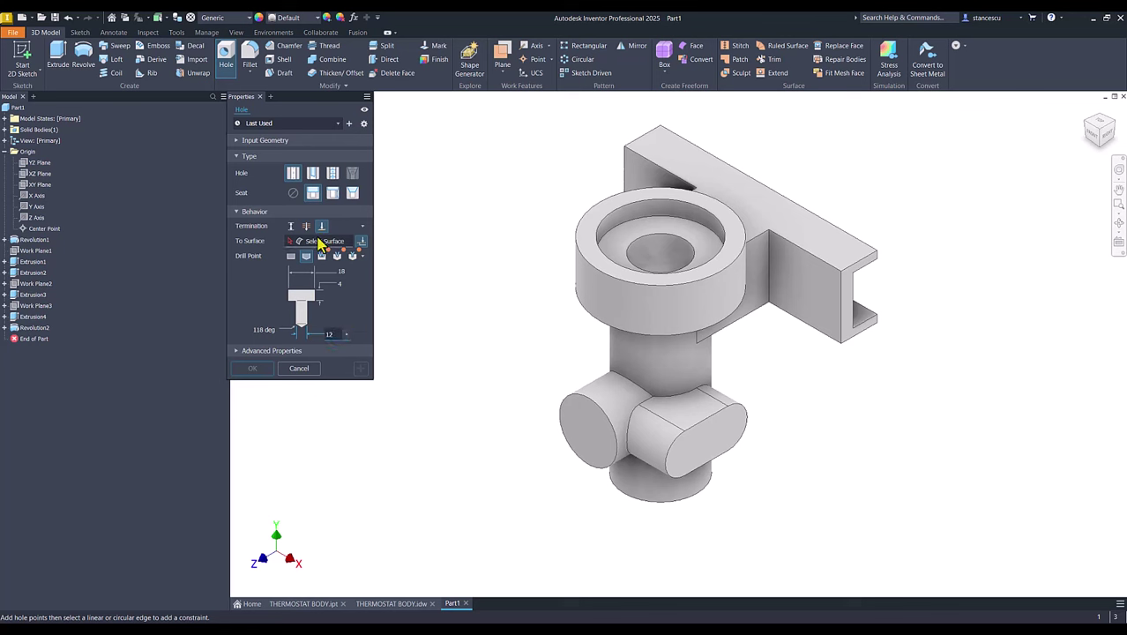
pyautogui.click(305, 226)
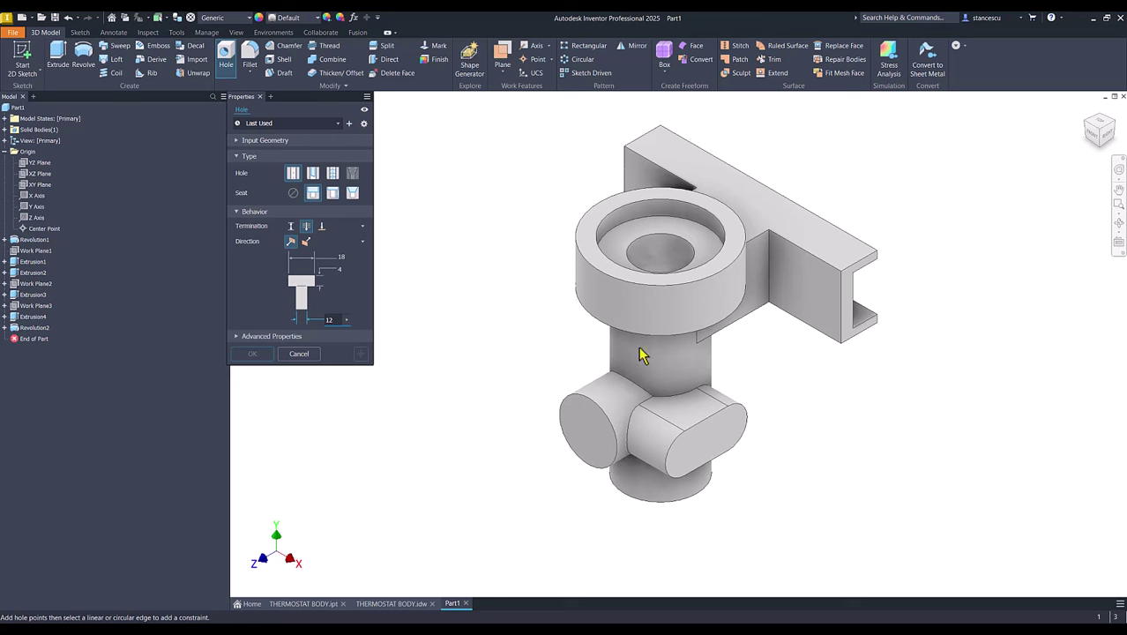
pyautogui.click(567, 415)
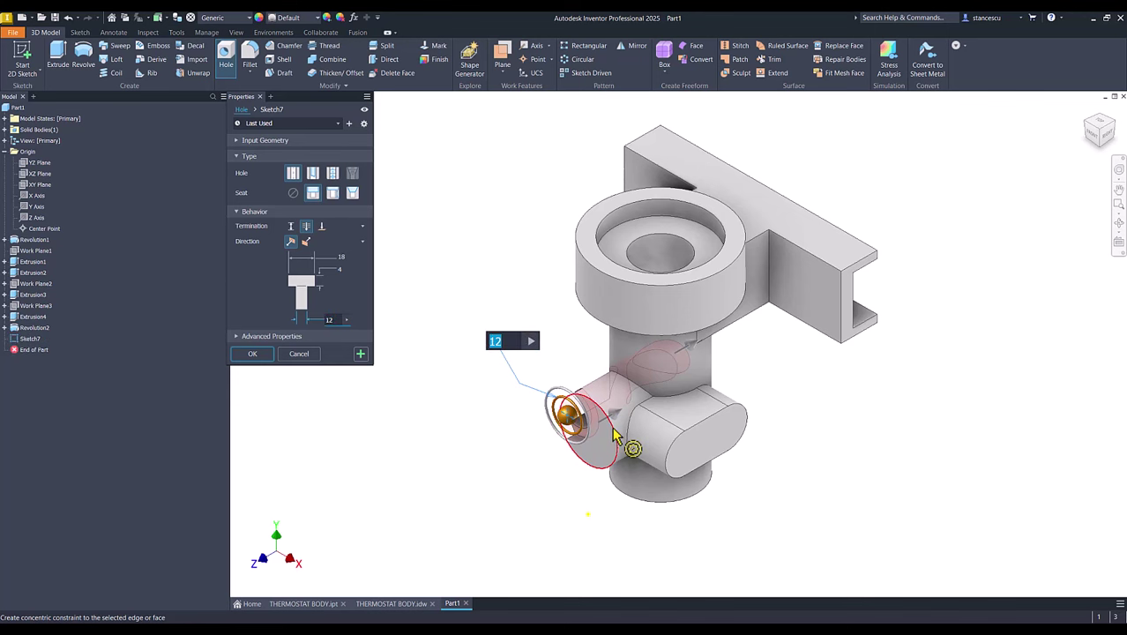
pyautogui.click(610, 429)
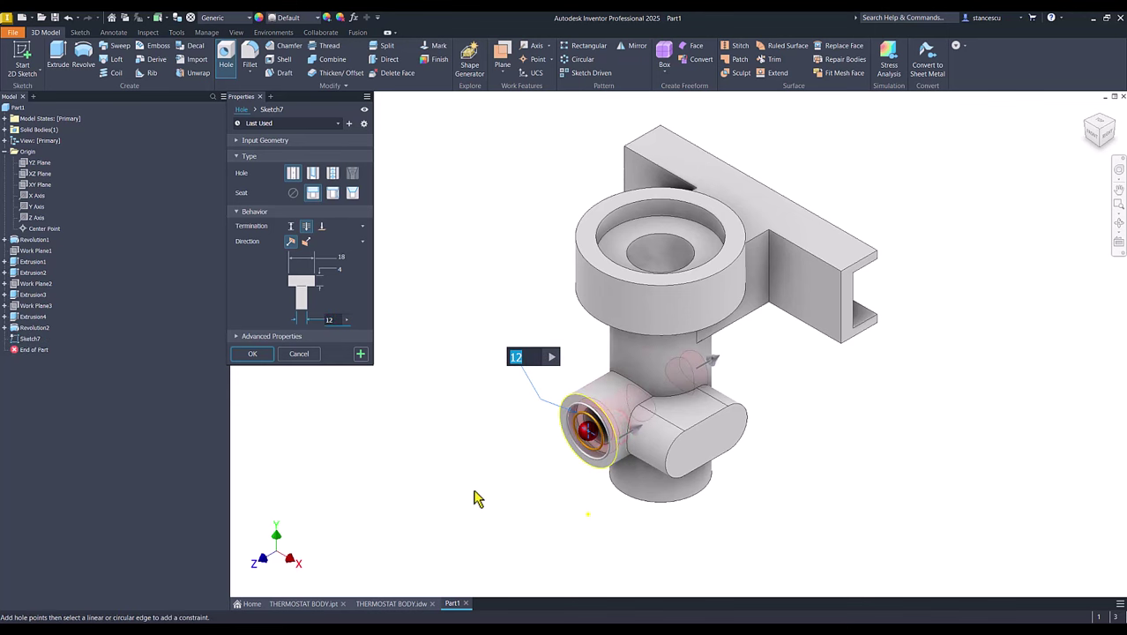
pyautogui.click(249, 355)
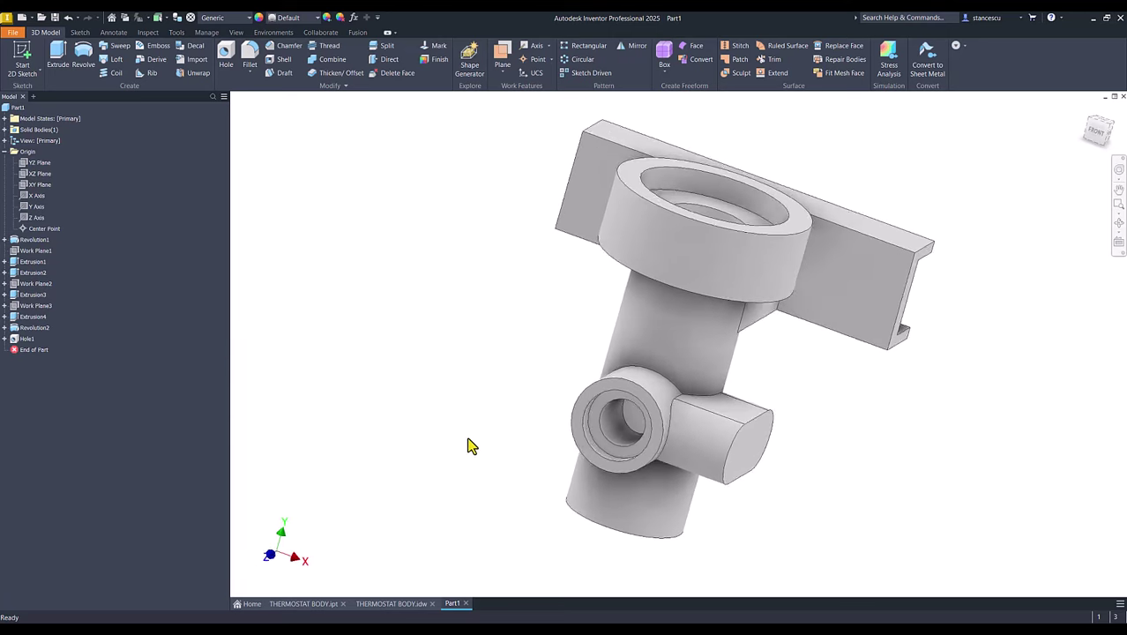
pyautogui.press('F6')
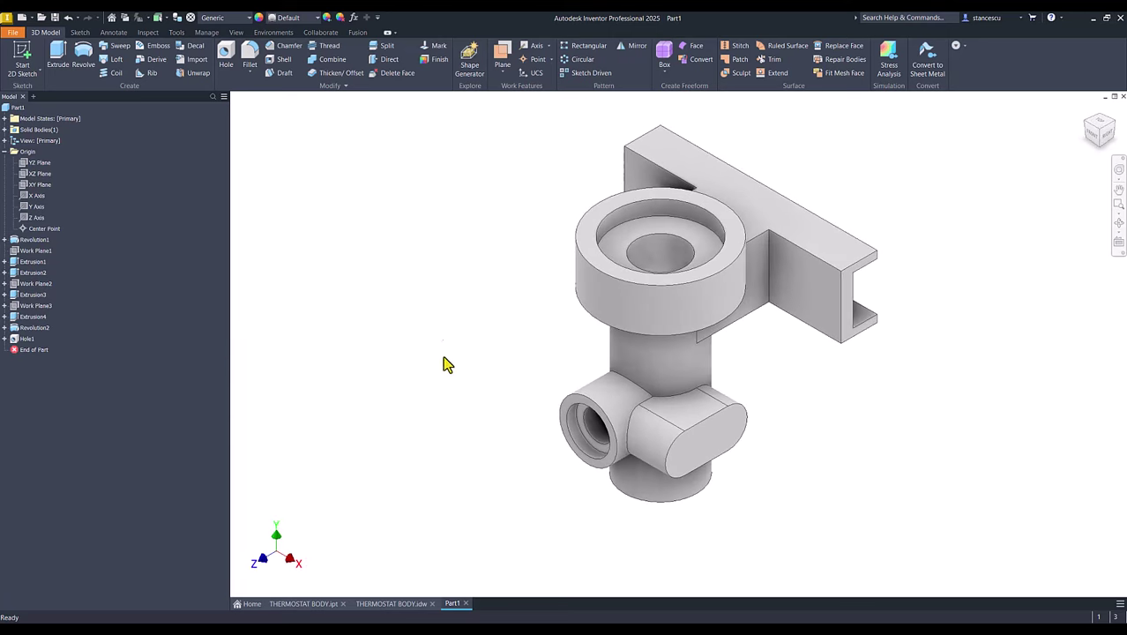
pyautogui.click(388, 605)
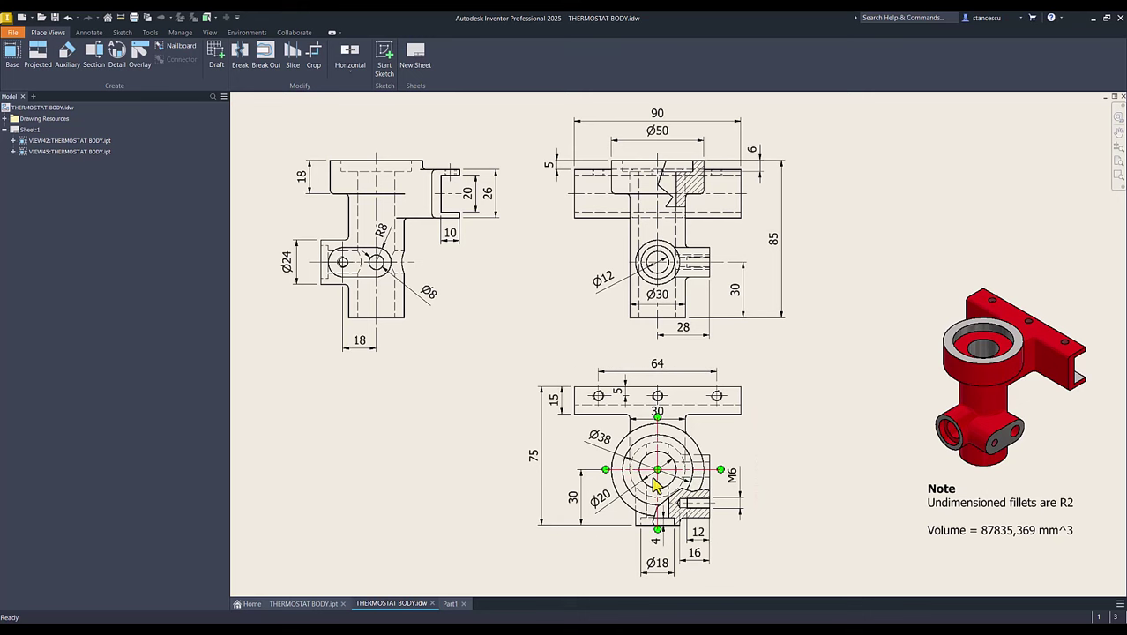
pyautogui.click(305, 603)
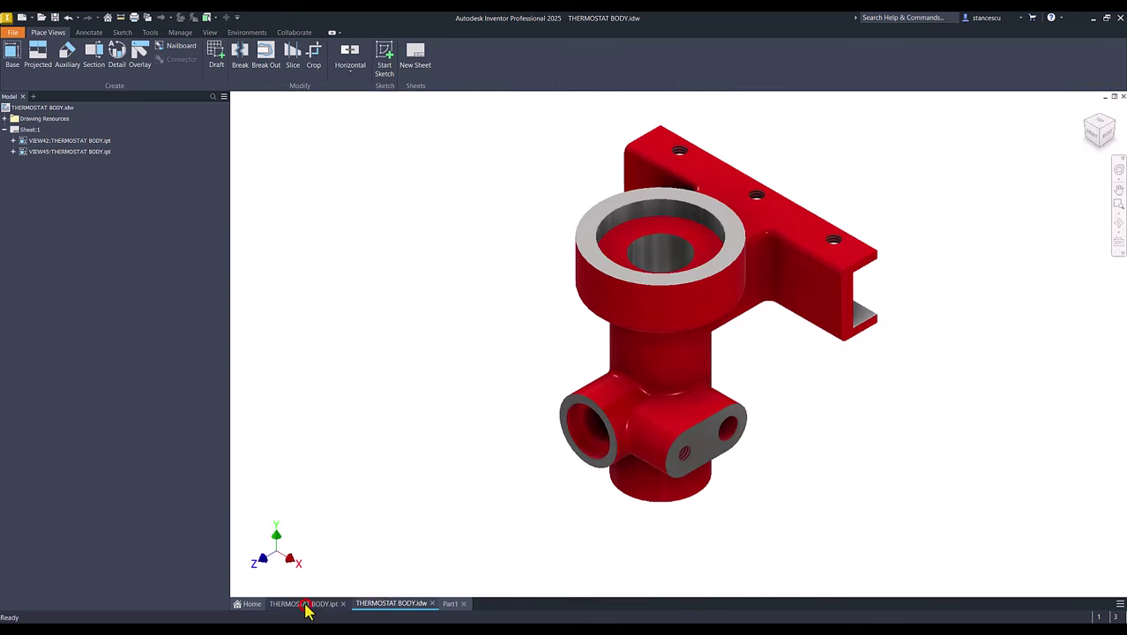
pyautogui.keyDown('shift'); pyautogui.moveTo(780, 448); pyautogui.dragTo(665, 462, button='middle'); pyautogui.keyUp('shift')
pyautogui.scroll(5, 674, 469)
pyautogui.press('pageup')
pyautogui.click(713, 465)
pyautogui.press('F6')
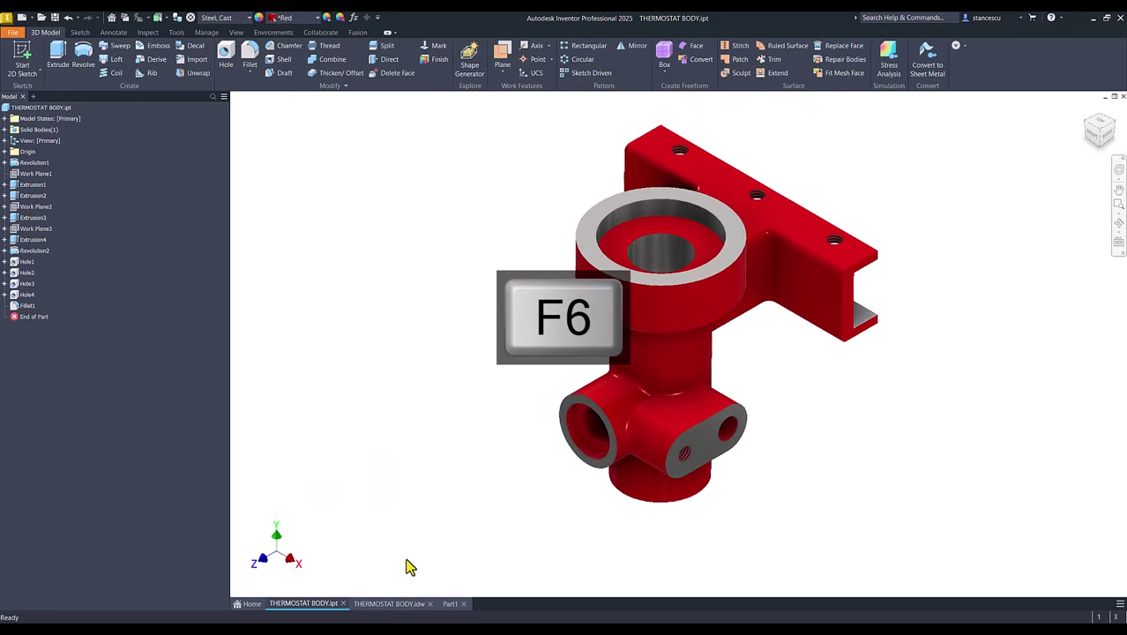
pyautogui.click(406, 609)
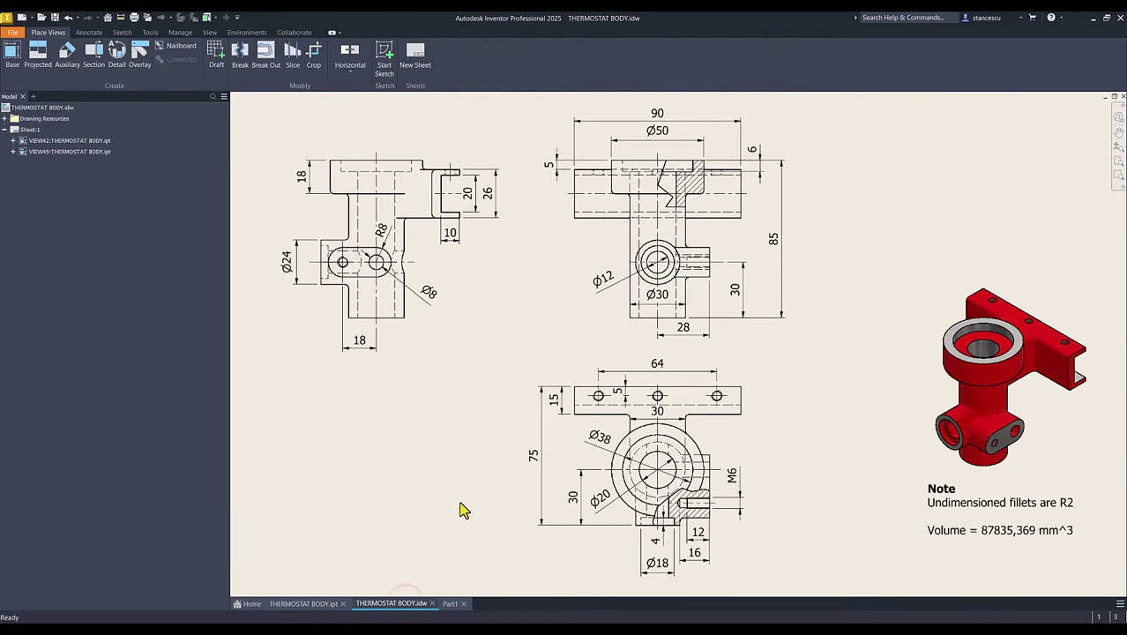
pyautogui.click(427, 296)
pyautogui.click(510, 300)
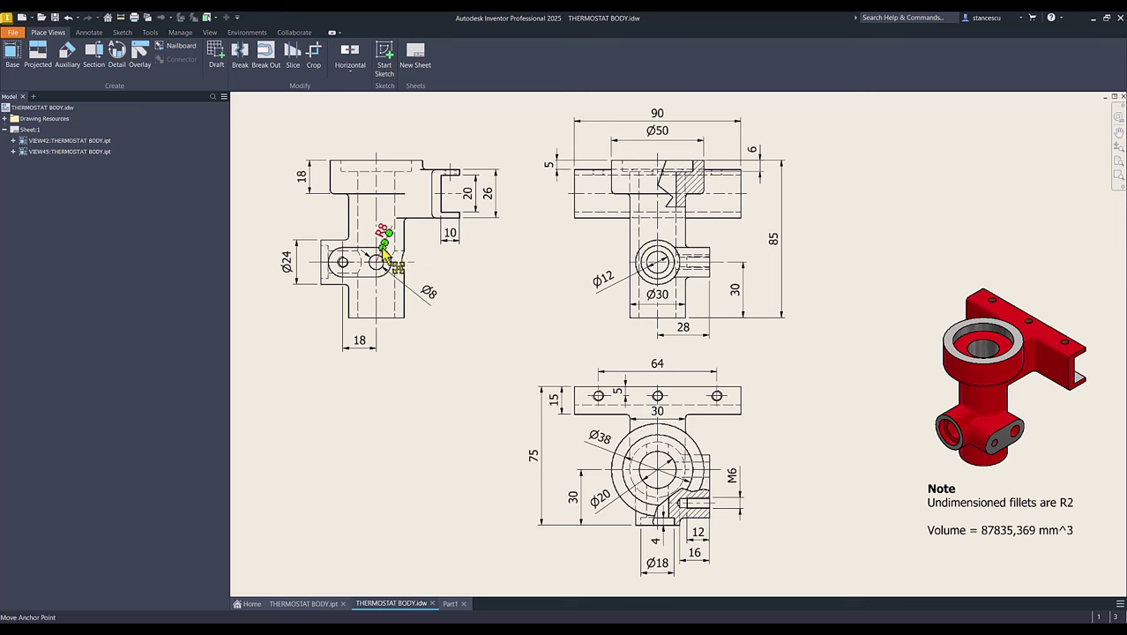
pyautogui.click(451, 605)
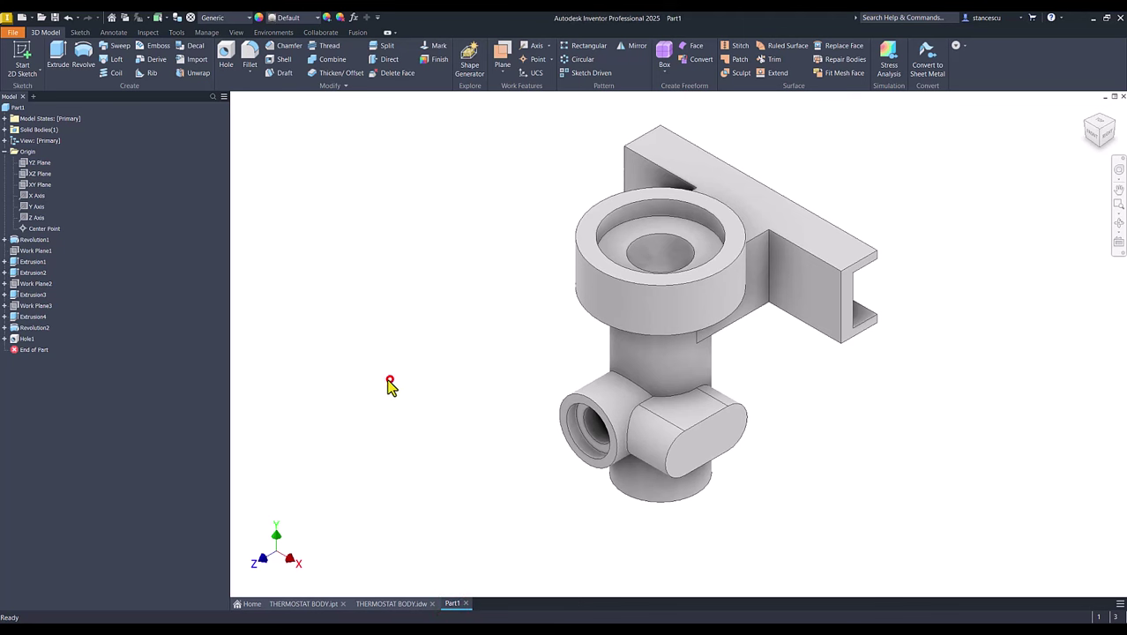
# Step: Set up a new simple 8 mm hole with no seat that terminates at a chosen surface
pyautogui.click(225, 53)
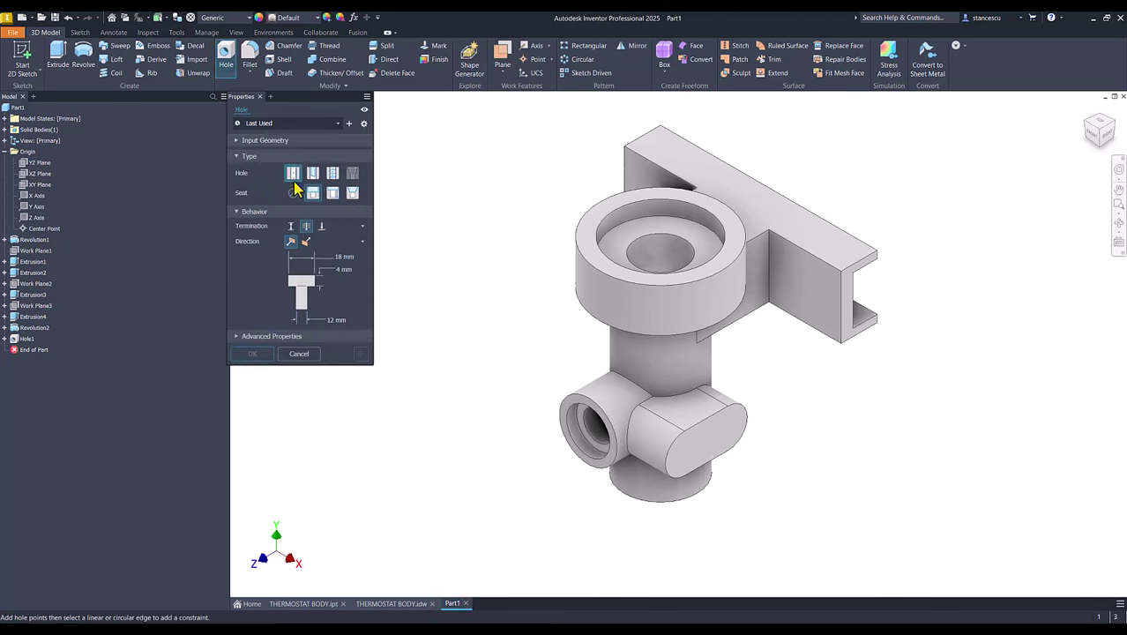
pyautogui.click(291, 174)
pyautogui.click(293, 194)
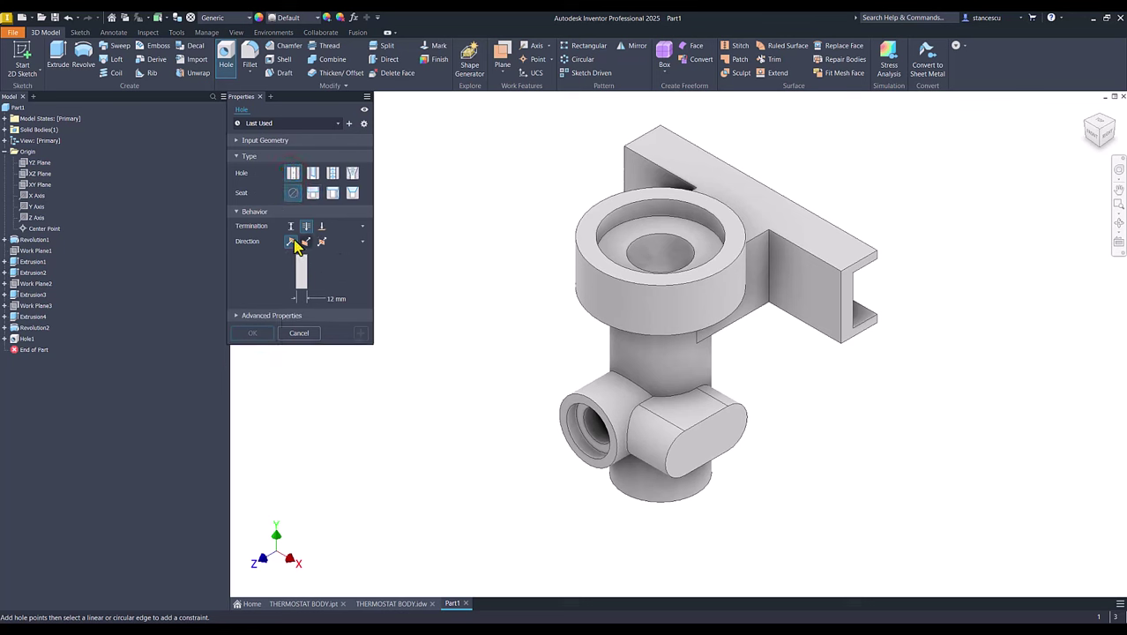
pyautogui.click(290, 226)
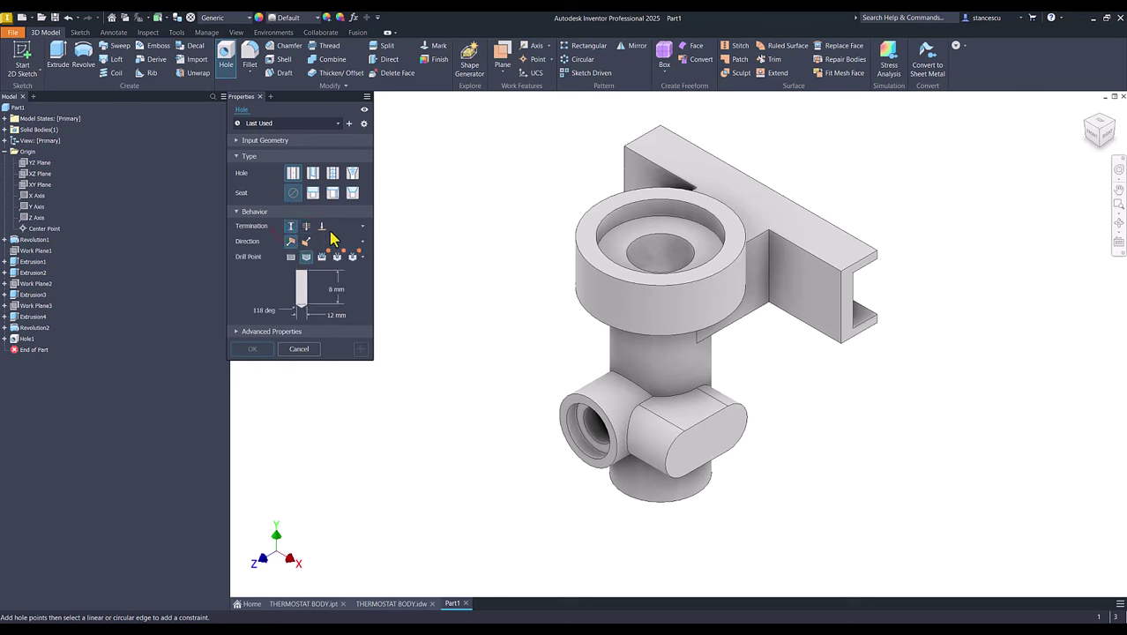
pyautogui.click(322, 228)
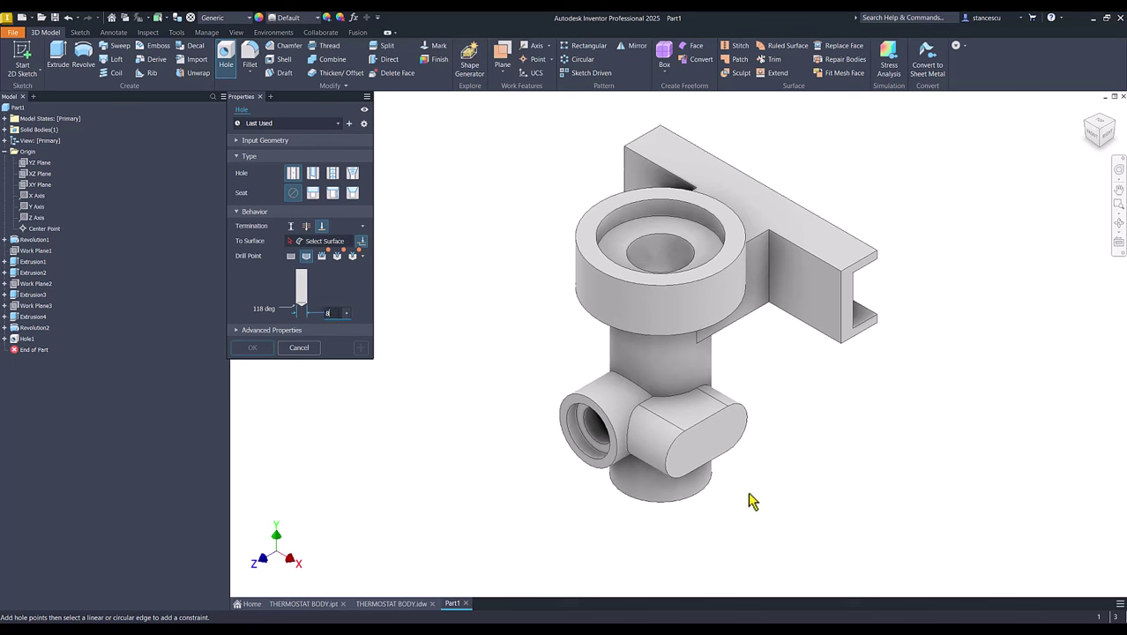
# Step: Place the hole on the oval boss face ending at the cup floor, then return to the drawing
pyautogui.click(727, 424)
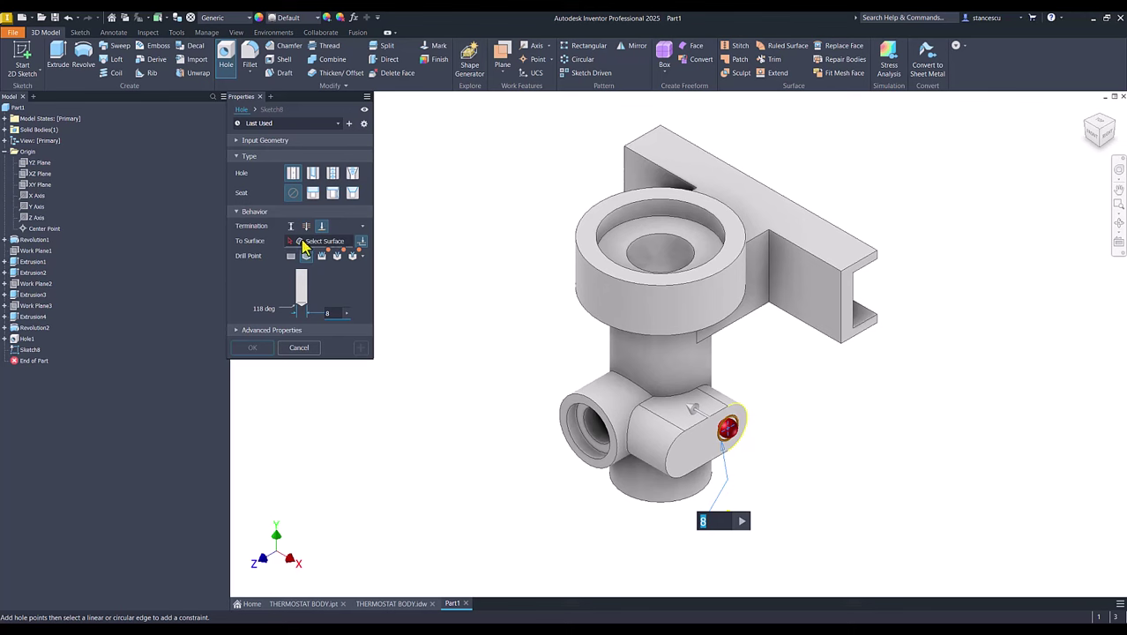
pyautogui.click(650, 258)
pyautogui.keyDown('shift'); pyautogui.moveTo(493, 345); pyautogui.dragTo(345, 381, button='middle'); pyautogui.keyUp('shift')
pyautogui.click(253, 348)
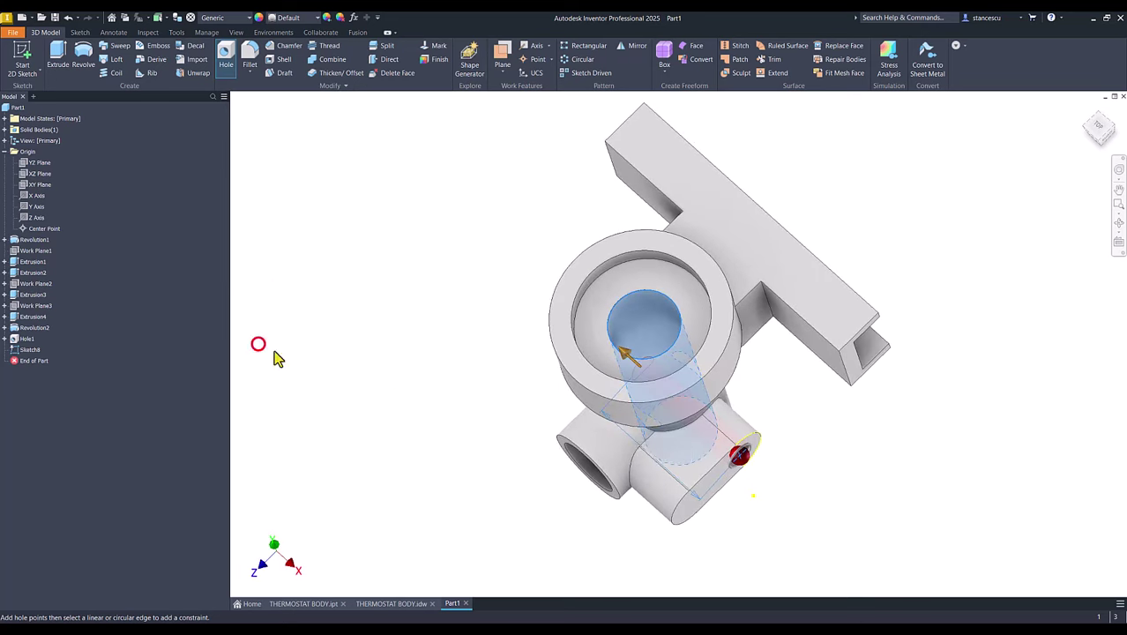
pyautogui.keyDown('shift'); pyautogui.moveTo(470, 407); pyautogui.dragTo(468, 400, button='middle'); pyautogui.keyUp('shift')
pyautogui.press('F6')
pyautogui.click(391, 603)
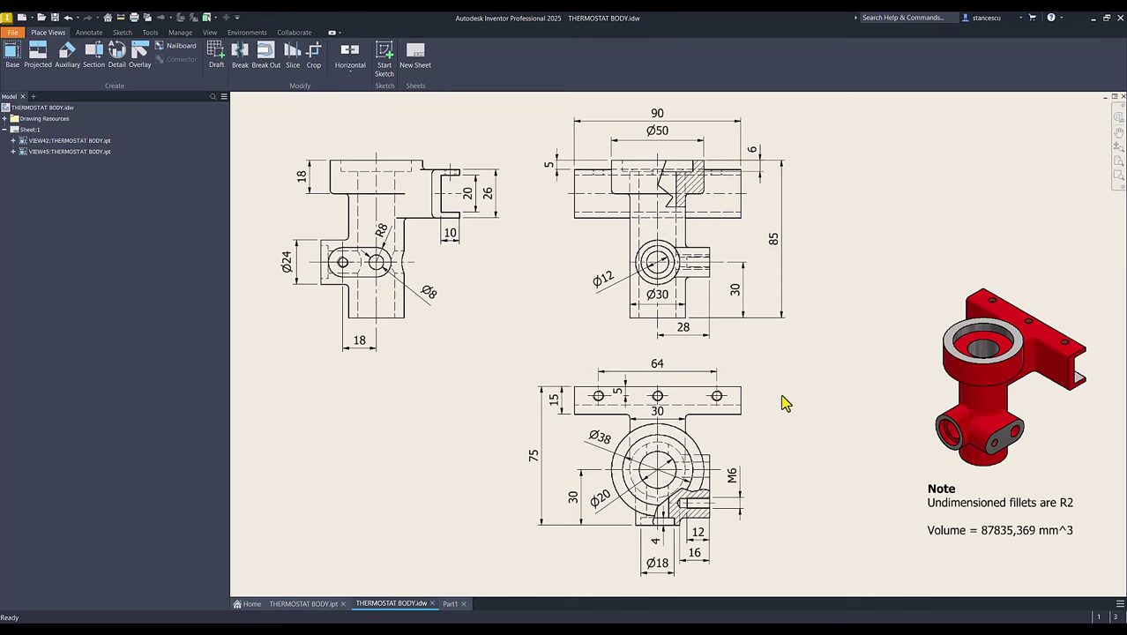
# Step: Dimension the right flange hole and convert the R3 radius into a Ø6 diameter dimension
pyautogui.scroll(3, 760, 420)
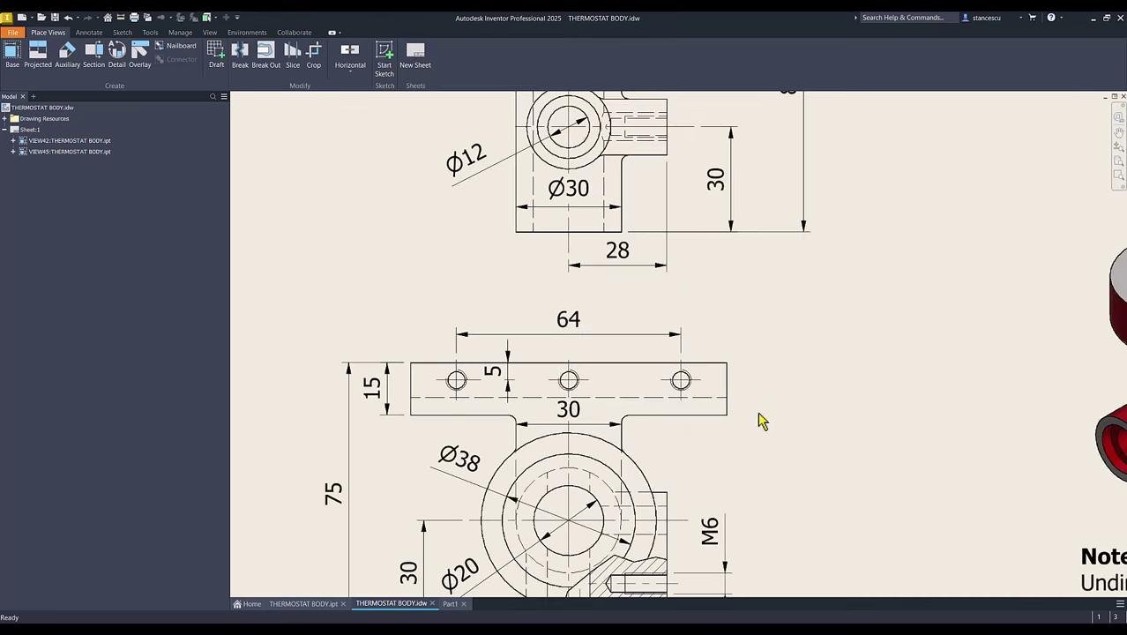
pyautogui.scroll(-3, 761, 421)
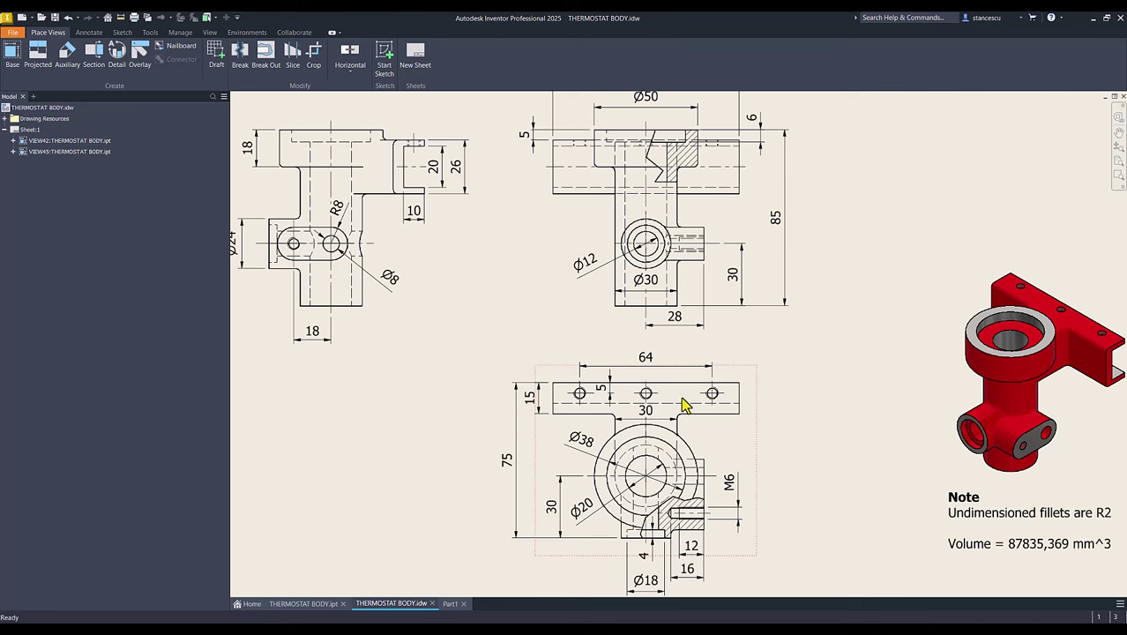
pyautogui.scroll(3, 713, 394)
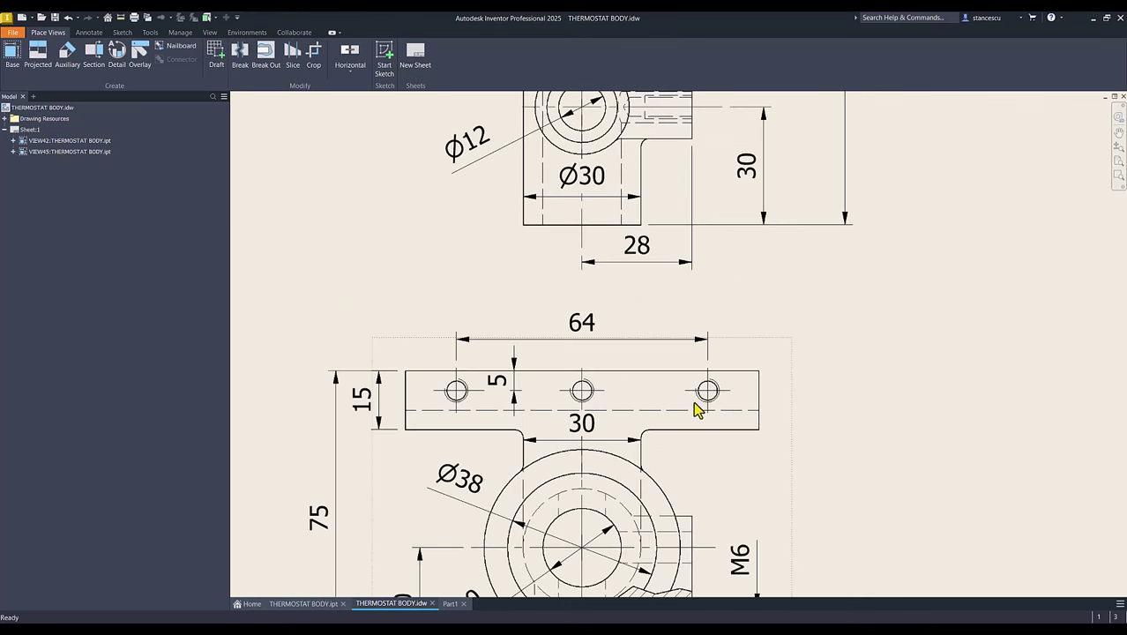
pyautogui.click(88, 32)
pyautogui.click(17, 55)
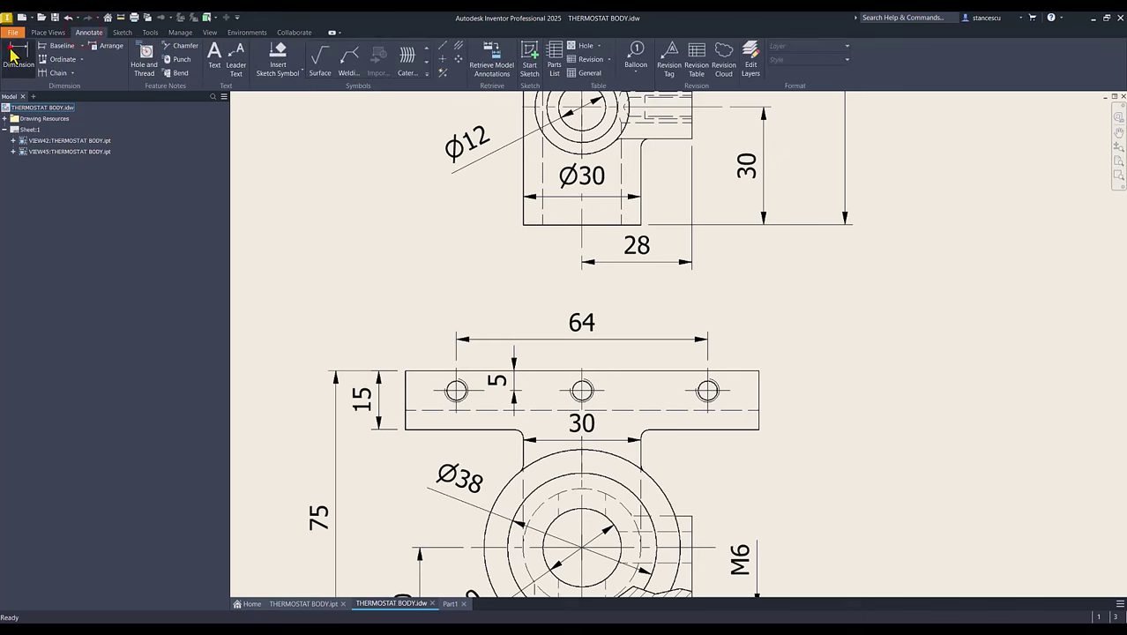
pyautogui.click(717, 383)
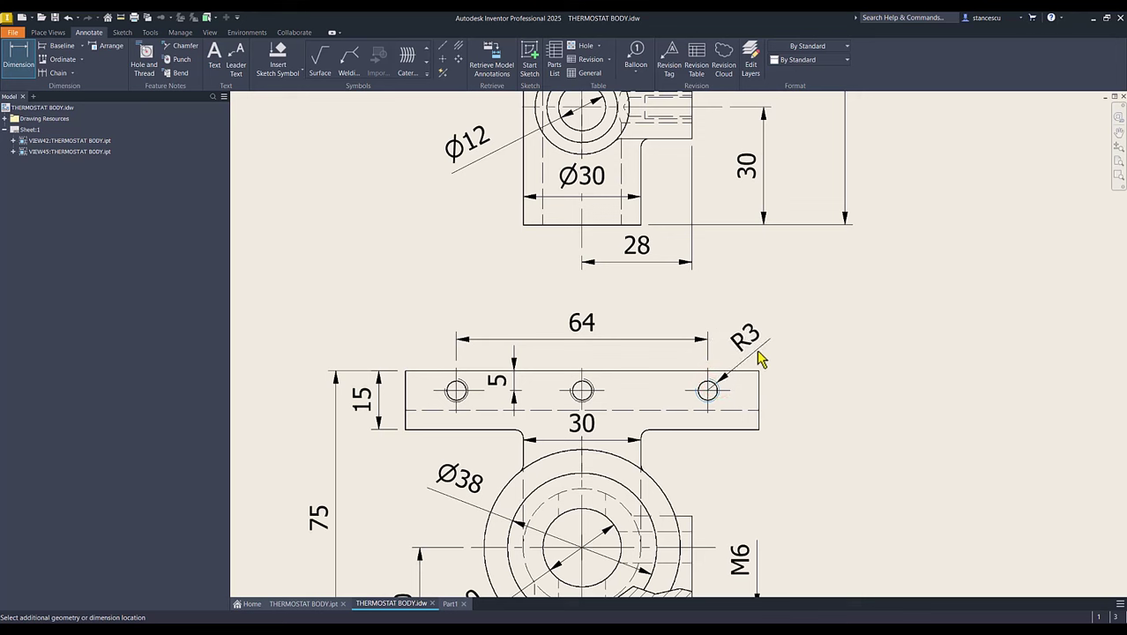
pyautogui.rightClick(759, 354)
pyautogui.click(802, 350)
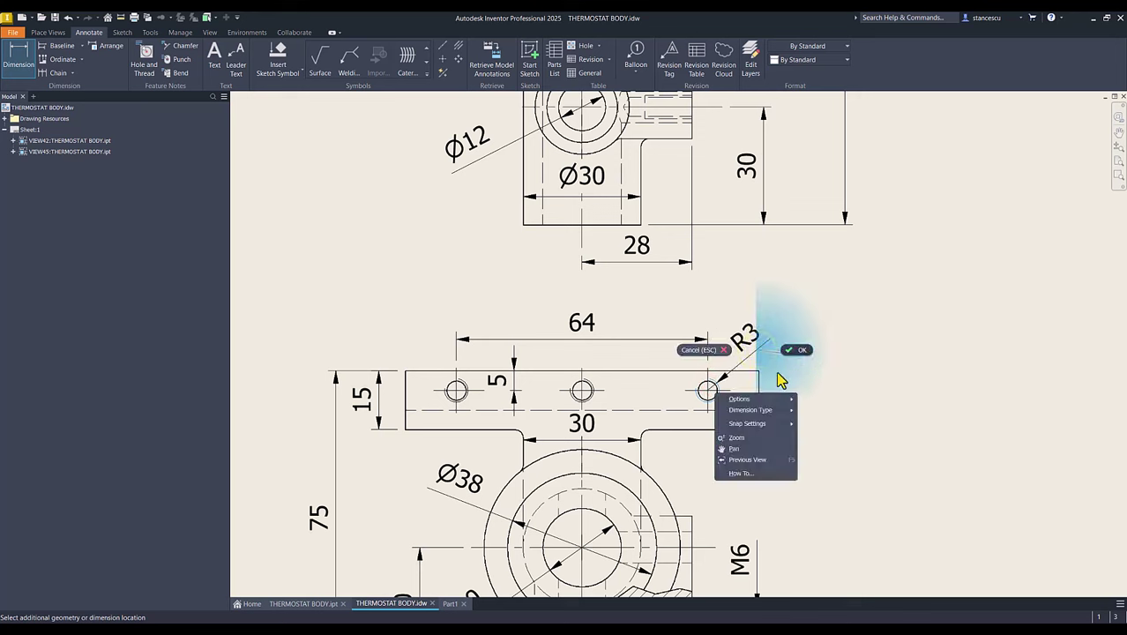
pyautogui.moveTo(757, 418)
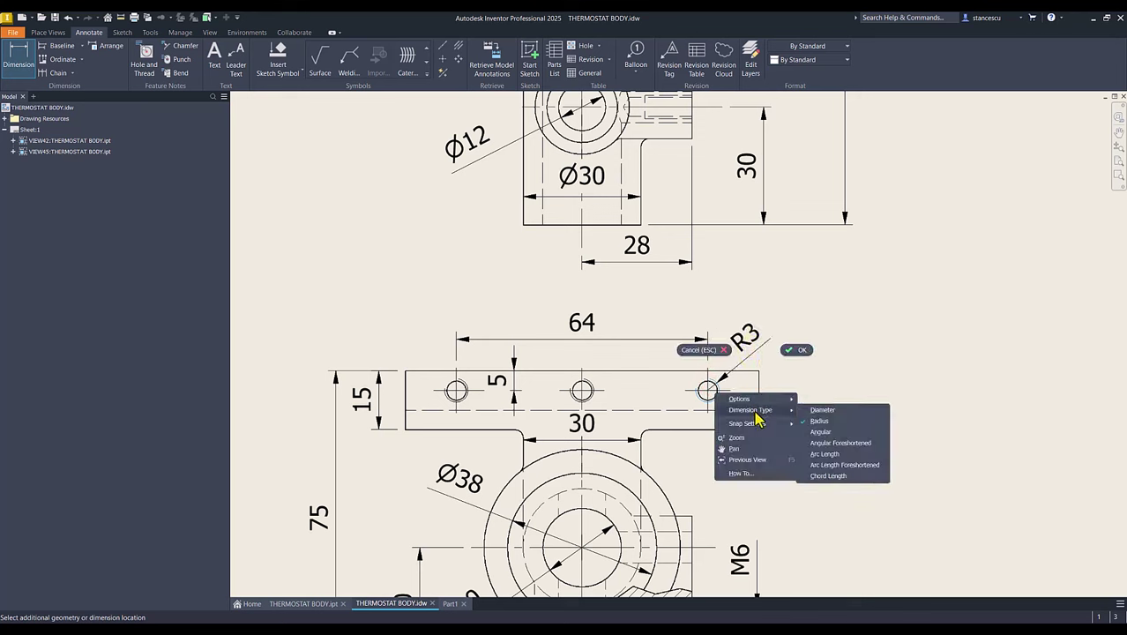
pyautogui.click(820, 410)
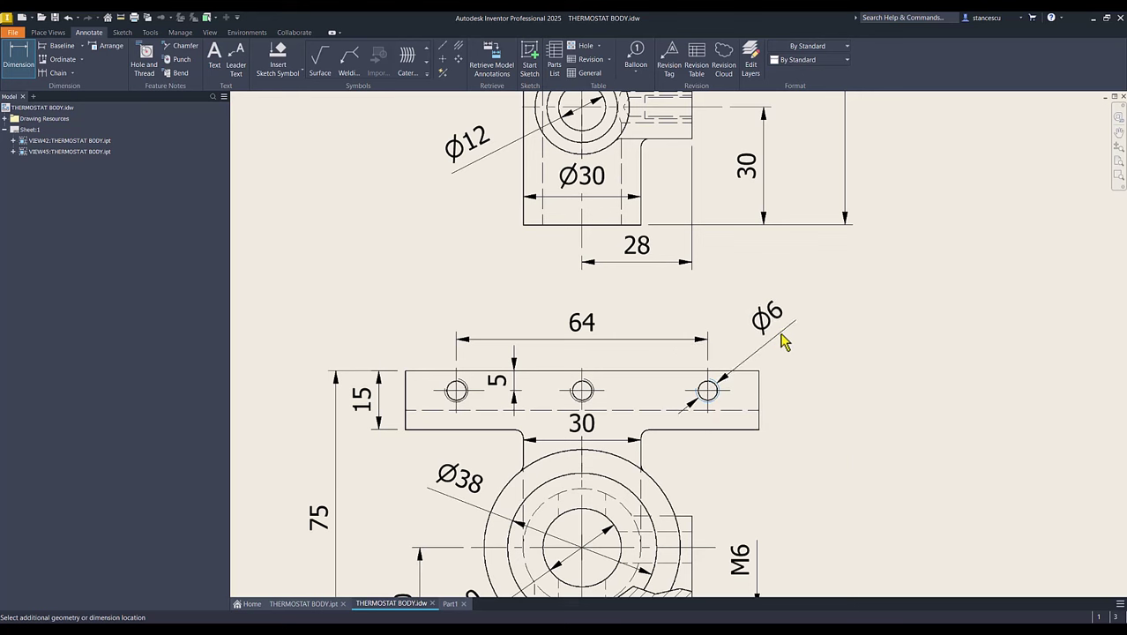
pyautogui.click(779, 332)
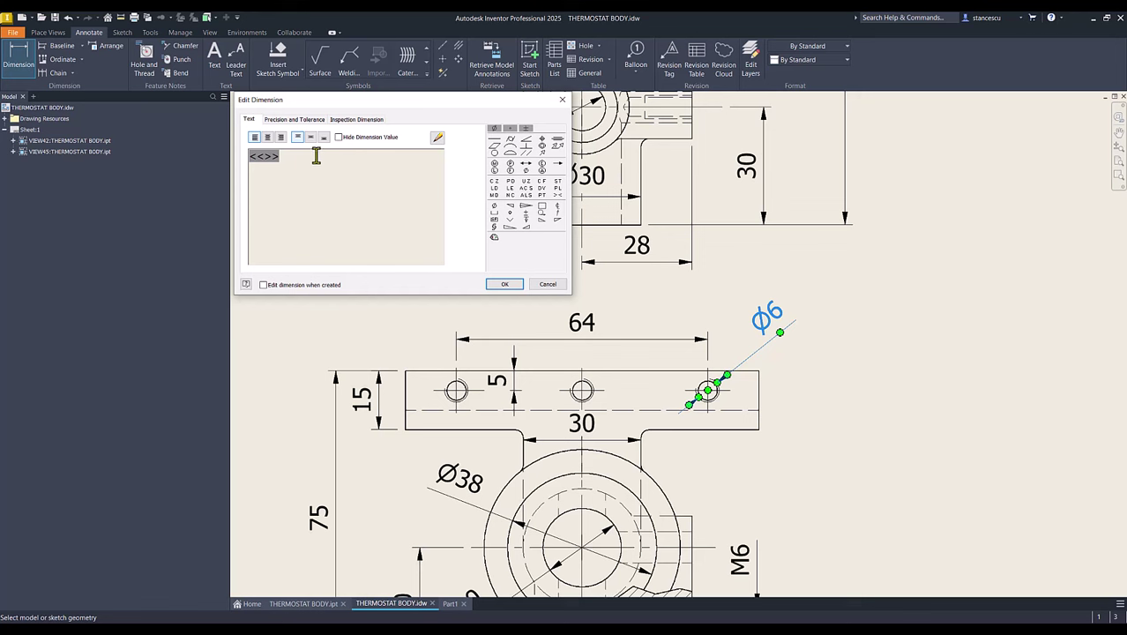
# Step: Hide the measured value and change the dimension text to read 3xM6
pyautogui.click(338, 138)
pyautogui.click(338, 170)
pyautogui.write('M6')
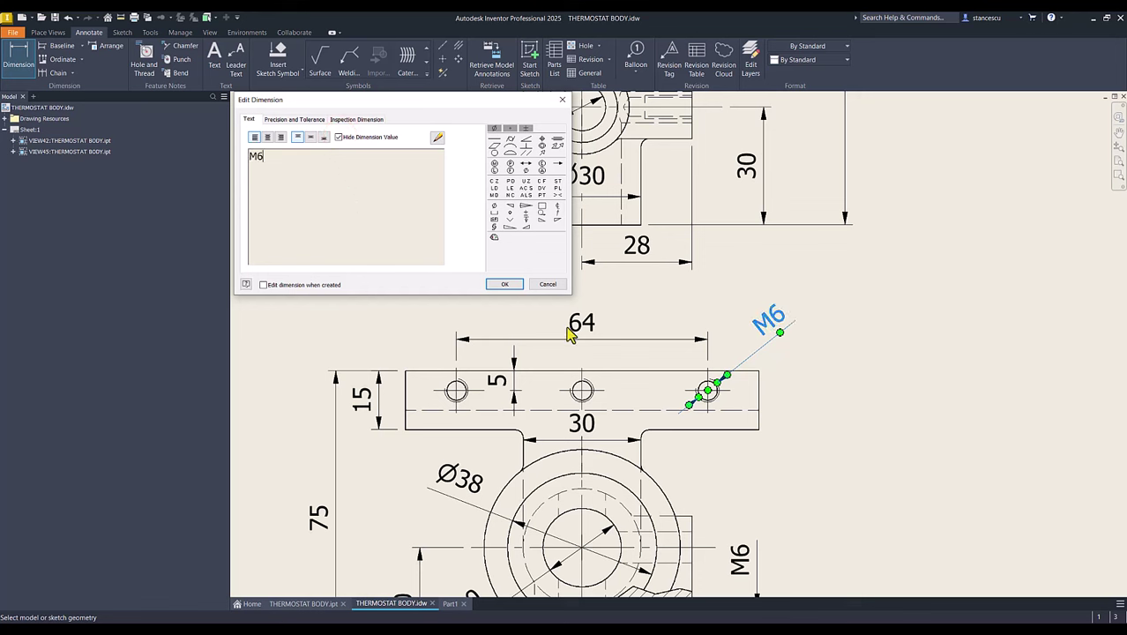
pyautogui.press('Home')
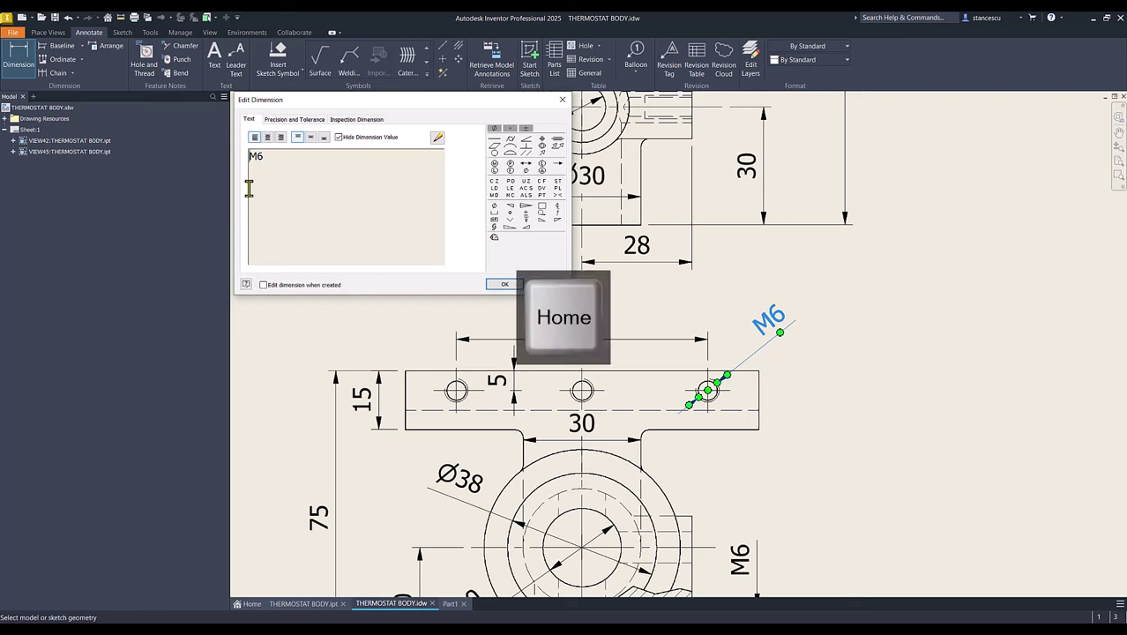
pyautogui.write('3x')
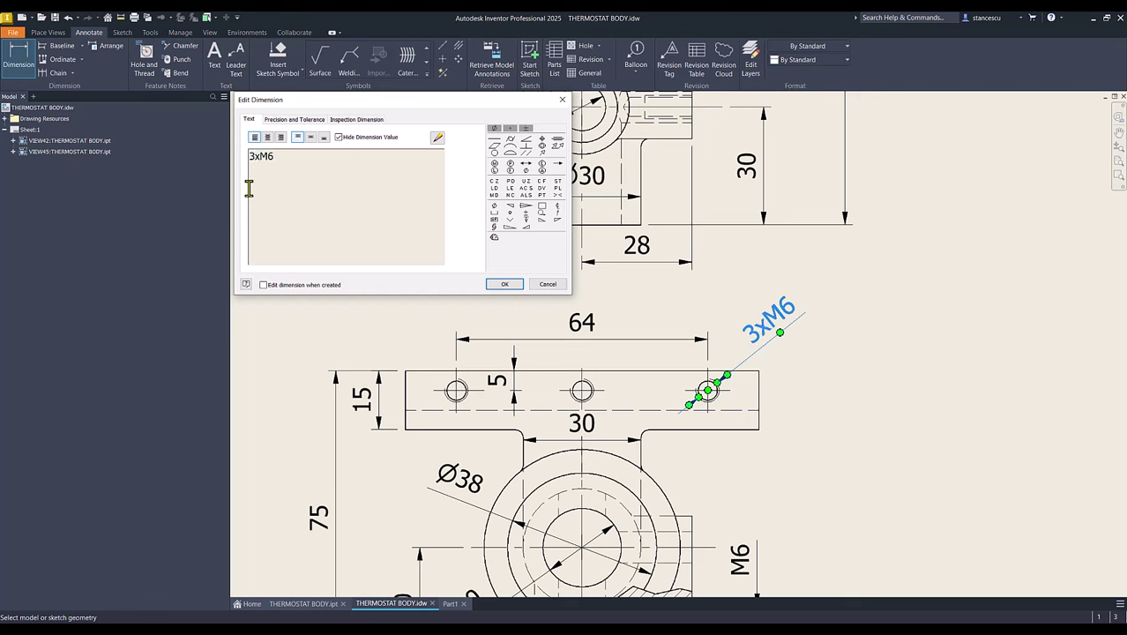
pyautogui.click(517, 285)
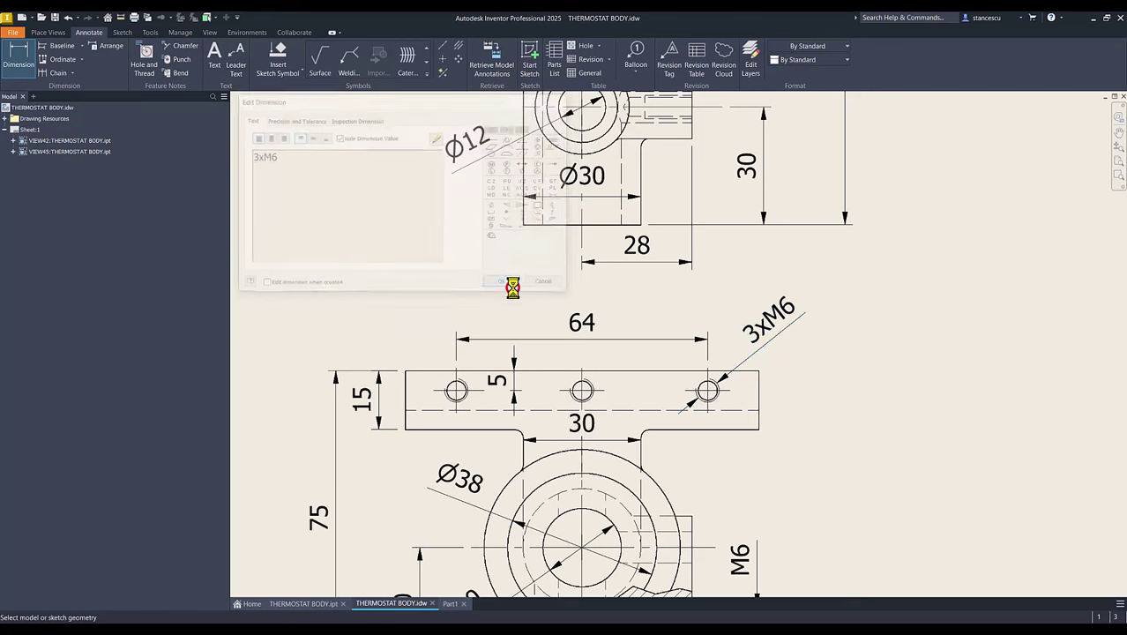
pyautogui.press('Home')
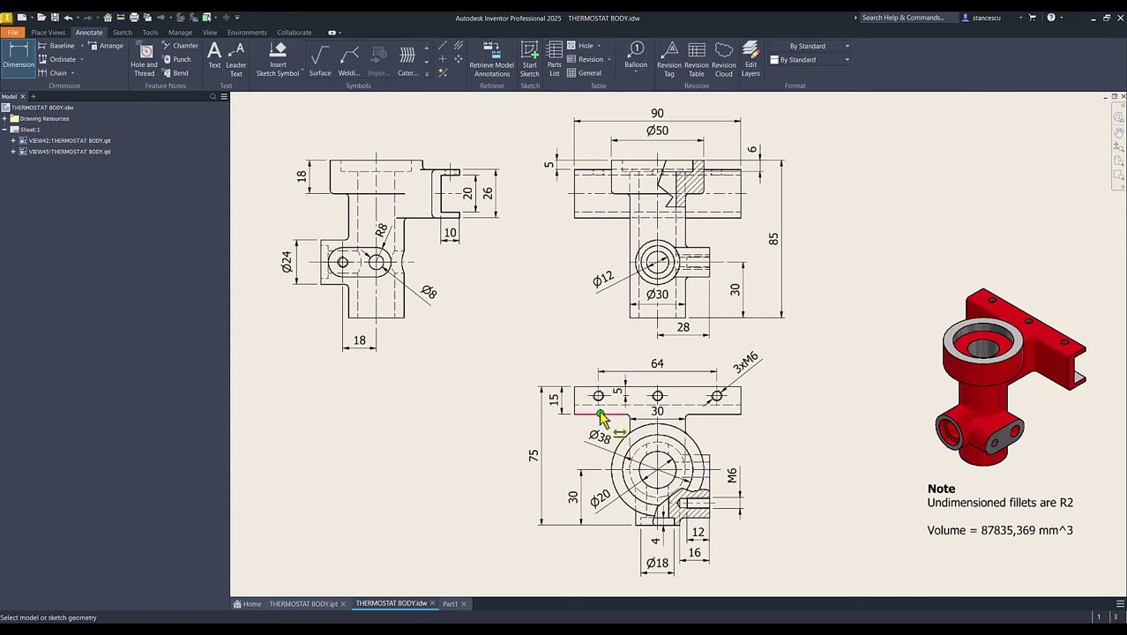
# Step: End dimensioning, inspect the 75 and 5 bottom-view dimensions, then return to the Part1 model
pyautogui.press('Escape')
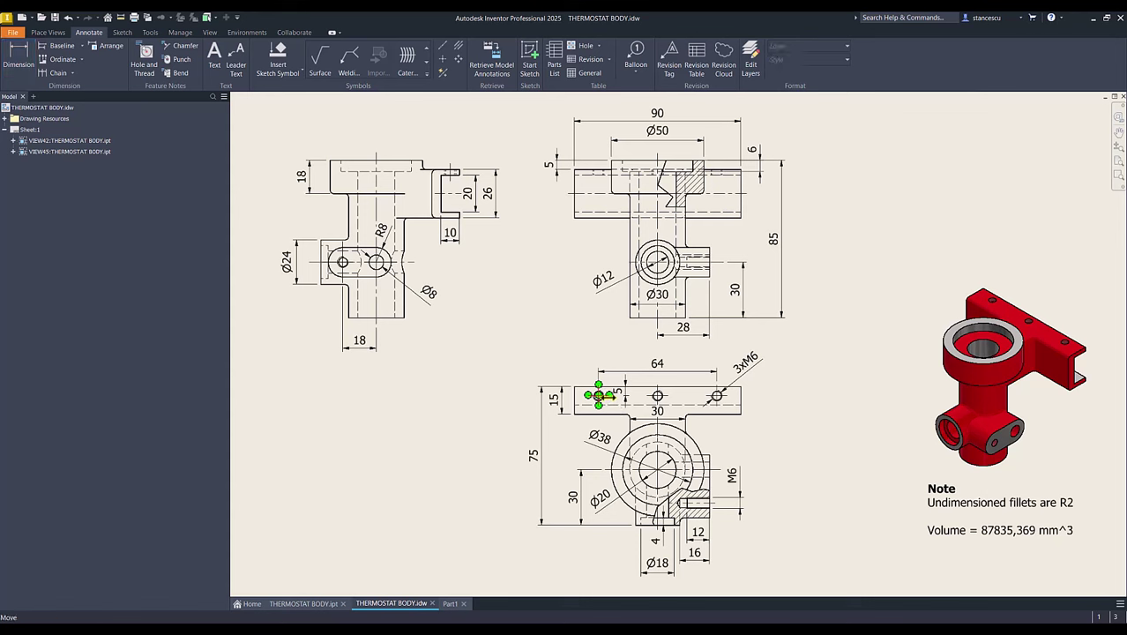
pyautogui.click(605, 389)
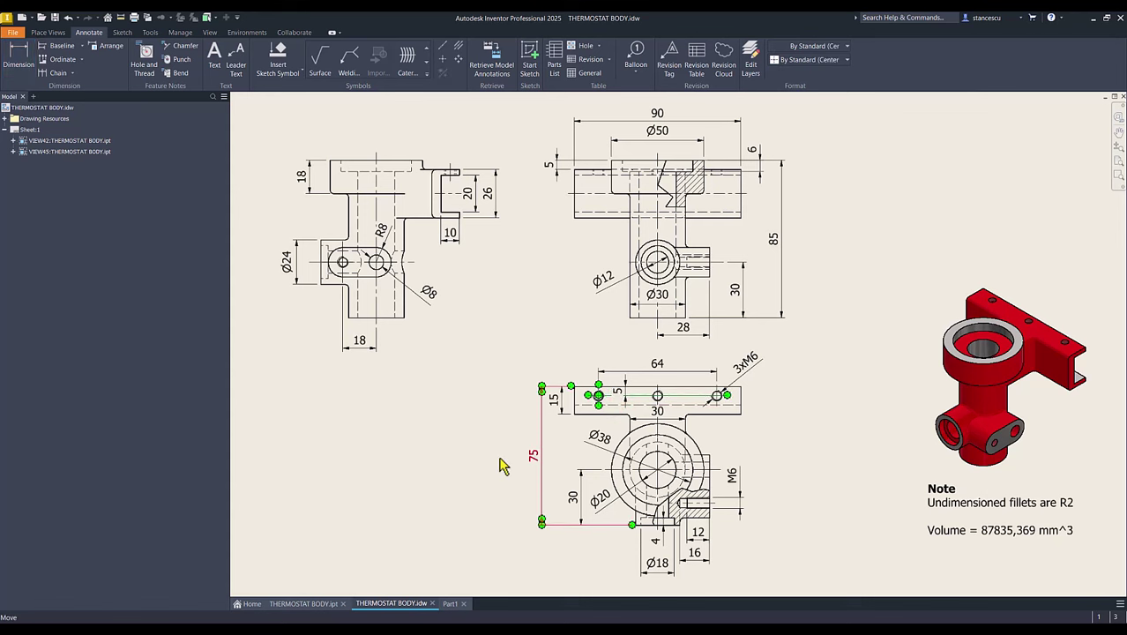
pyautogui.click(370, 408)
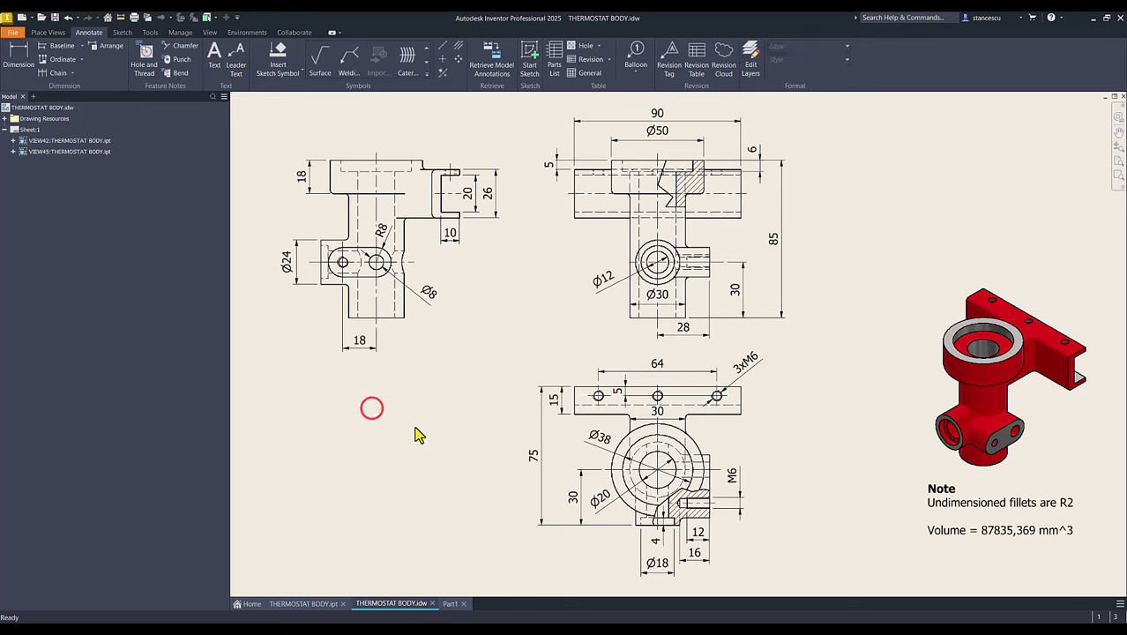
pyautogui.click(622, 397)
pyautogui.click(477, 431)
pyautogui.click(449, 603)
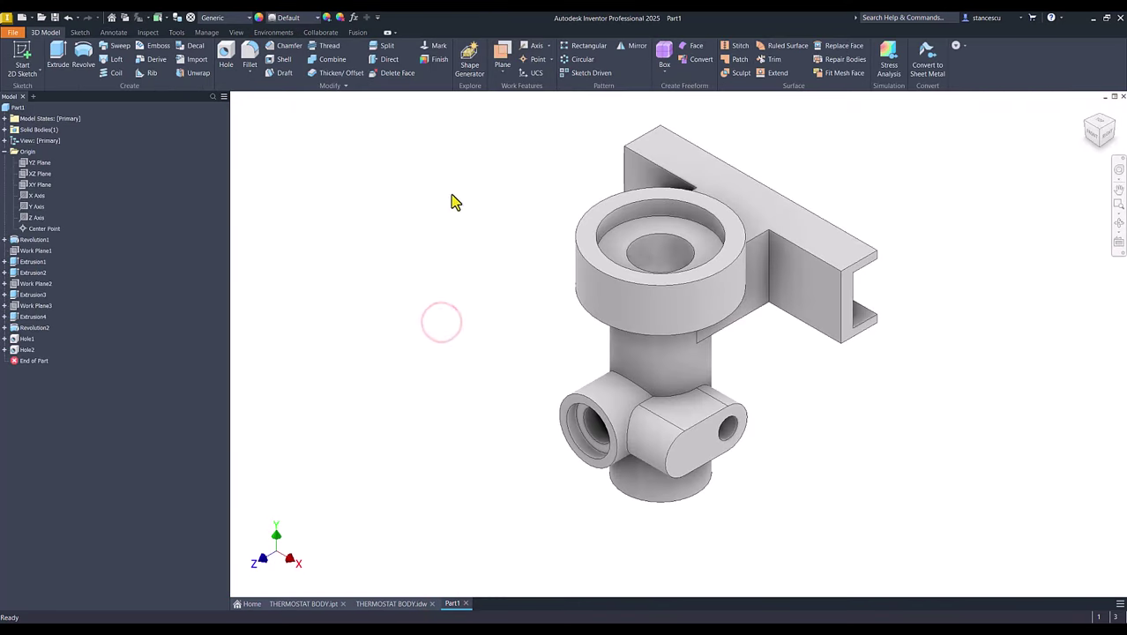
# Step: Start a sketch on the bracket's top face and draw a 64 mm line
pyautogui.click(697, 179)
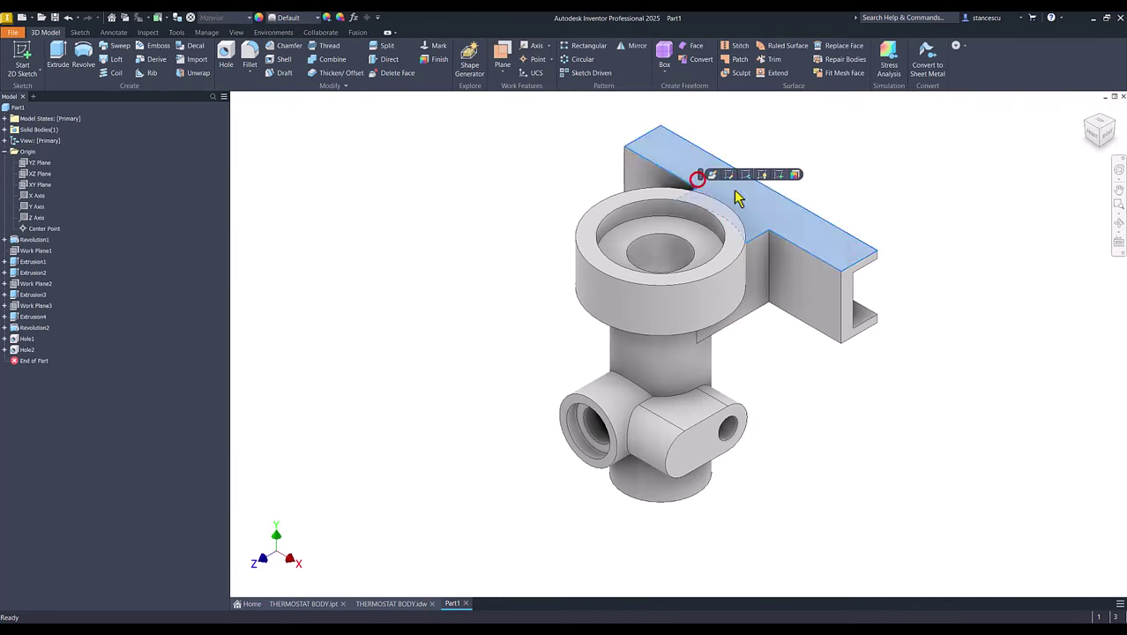
pyautogui.click(780, 175)
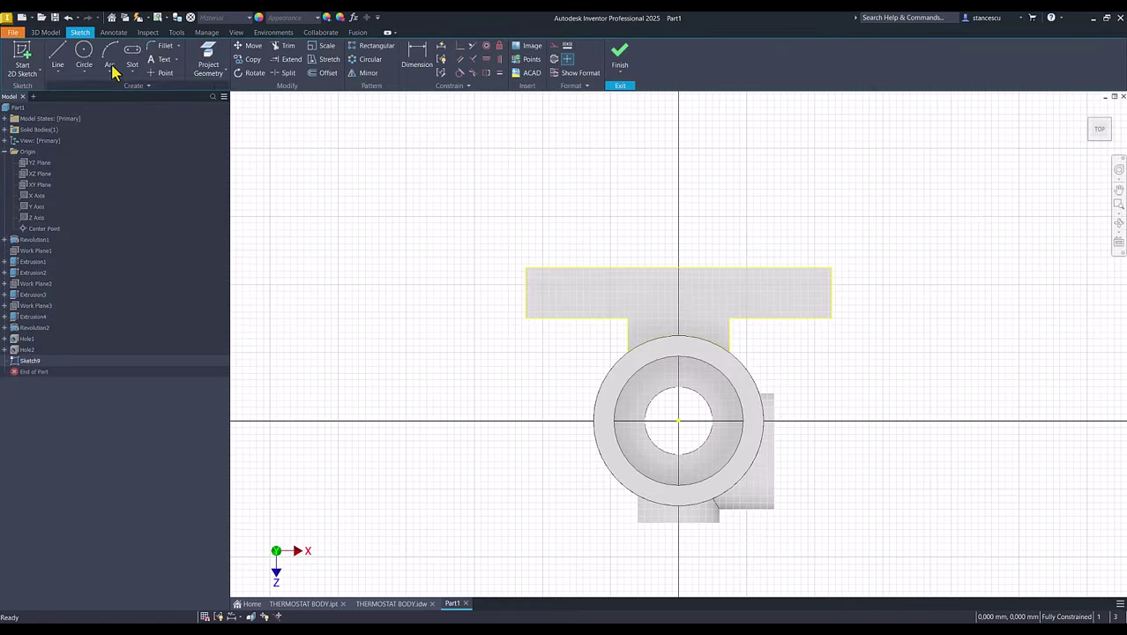
pyautogui.click(57, 57)
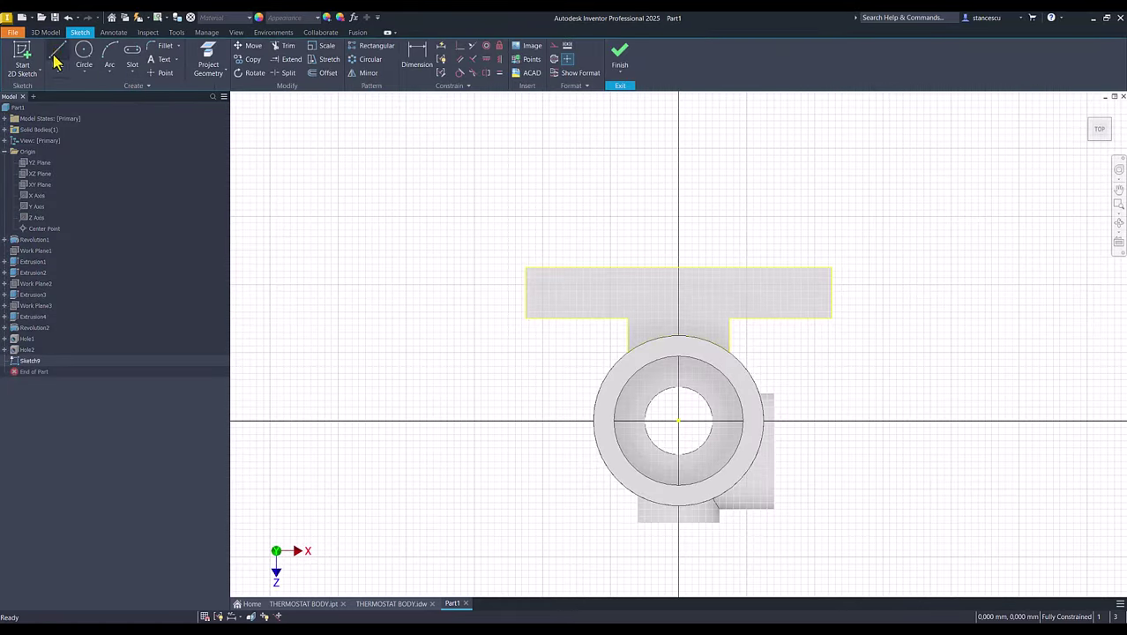
pyautogui.click(584, 285)
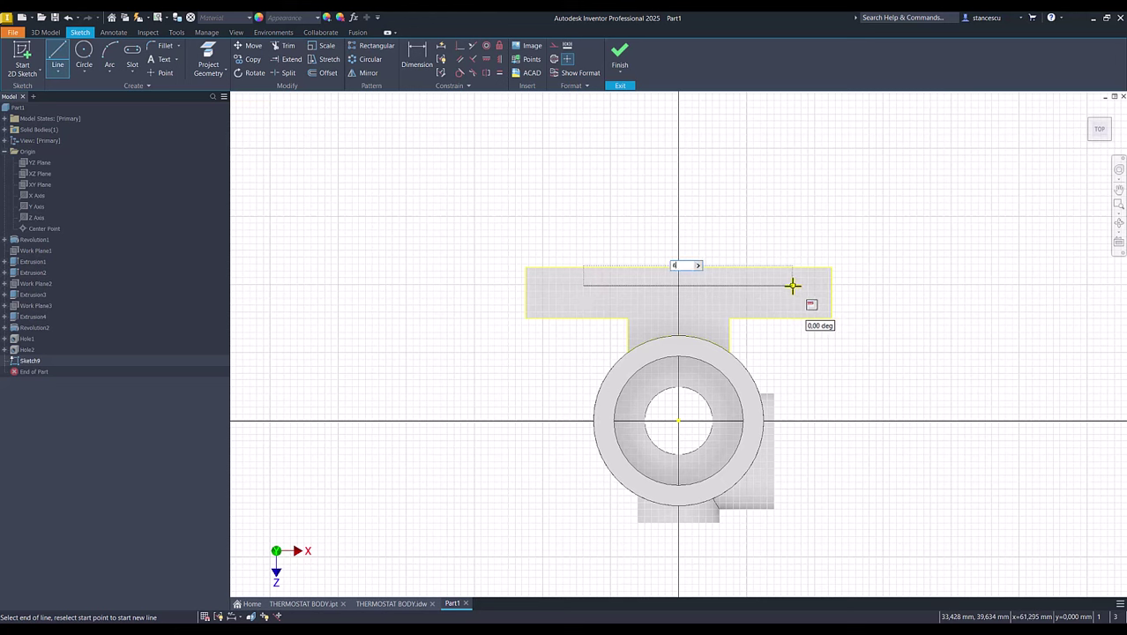
pyautogui.write('64')
pyautogui.press('Return')
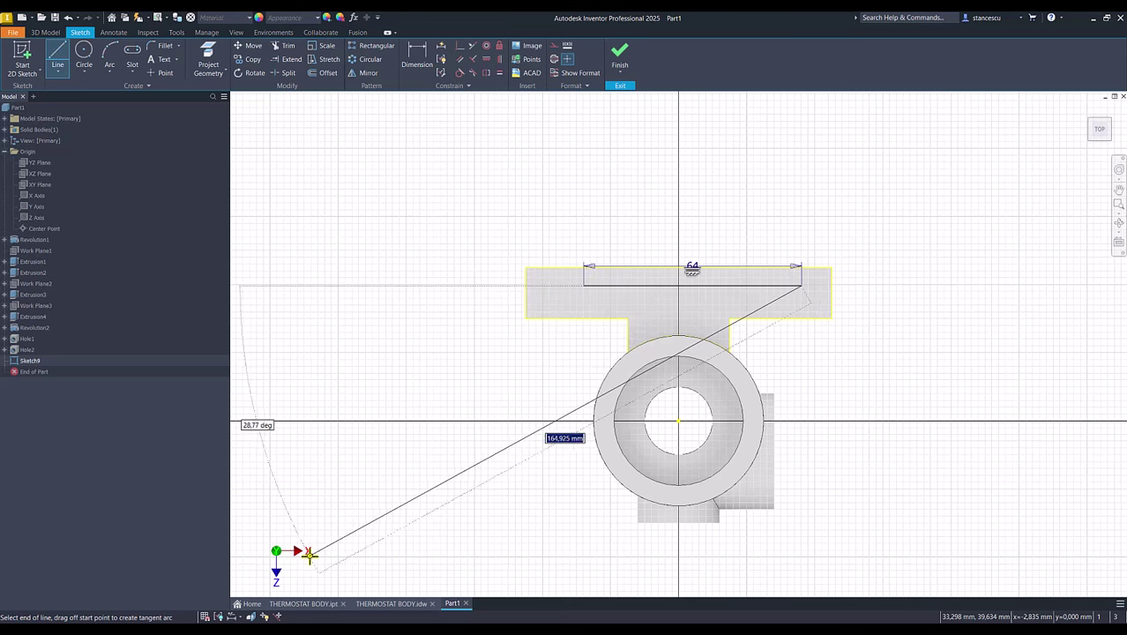
pyautogui.press('Escape')
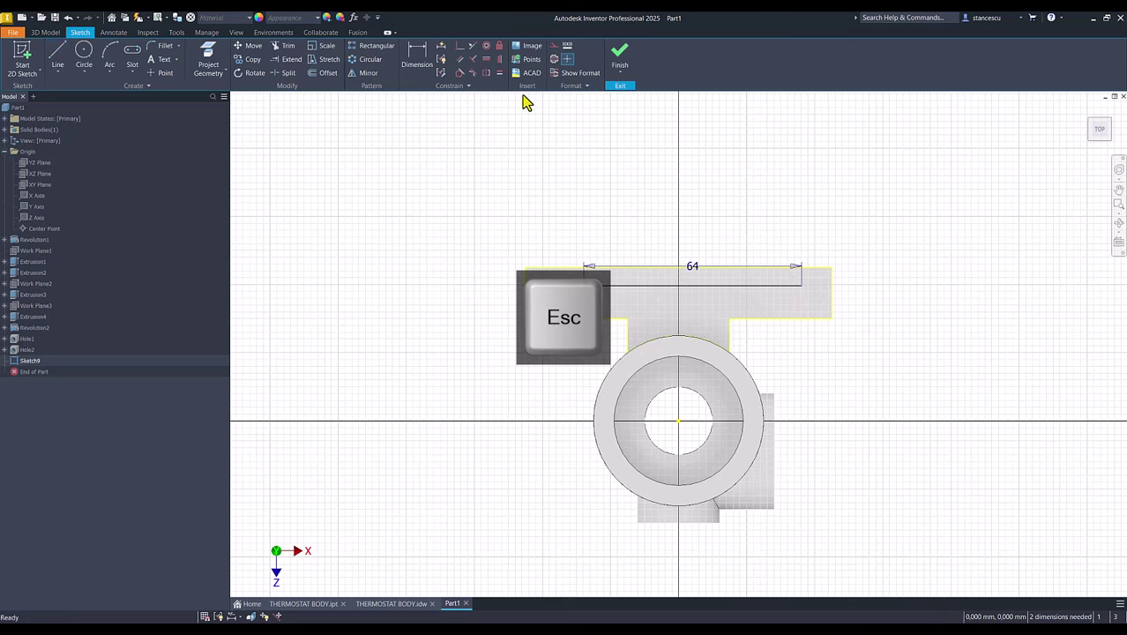
# Step: Centre the 64 mm line vertically over the bore and dimension it 5 mm from the top edge
pyautogui.click(499, 59)
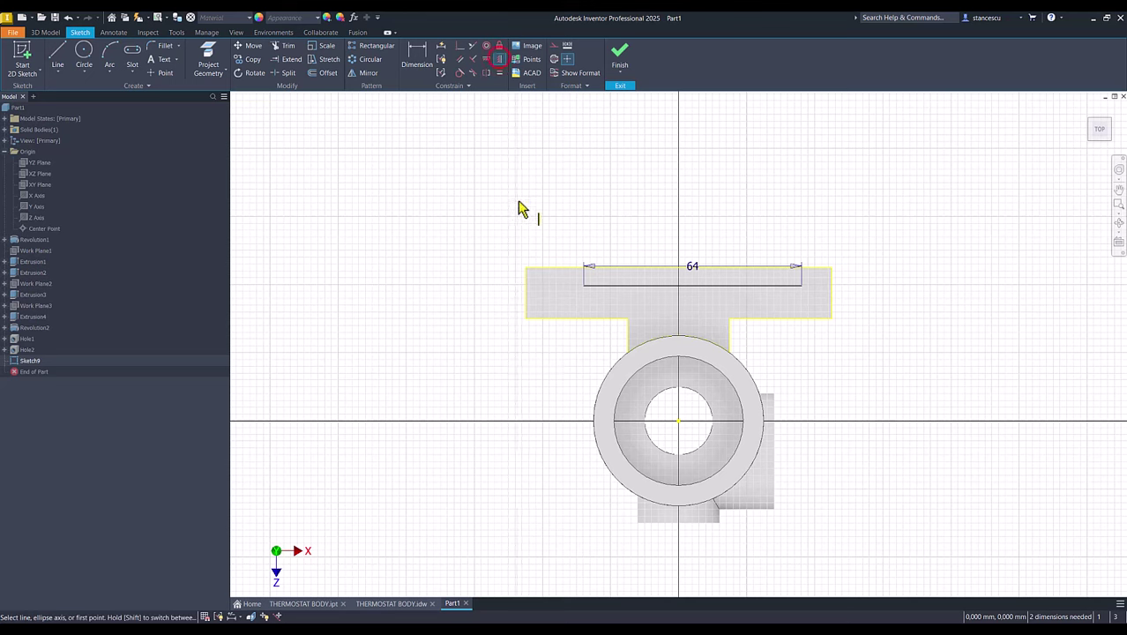
pyautogui.click(679, 423)
pyautogui.click(693, 286)
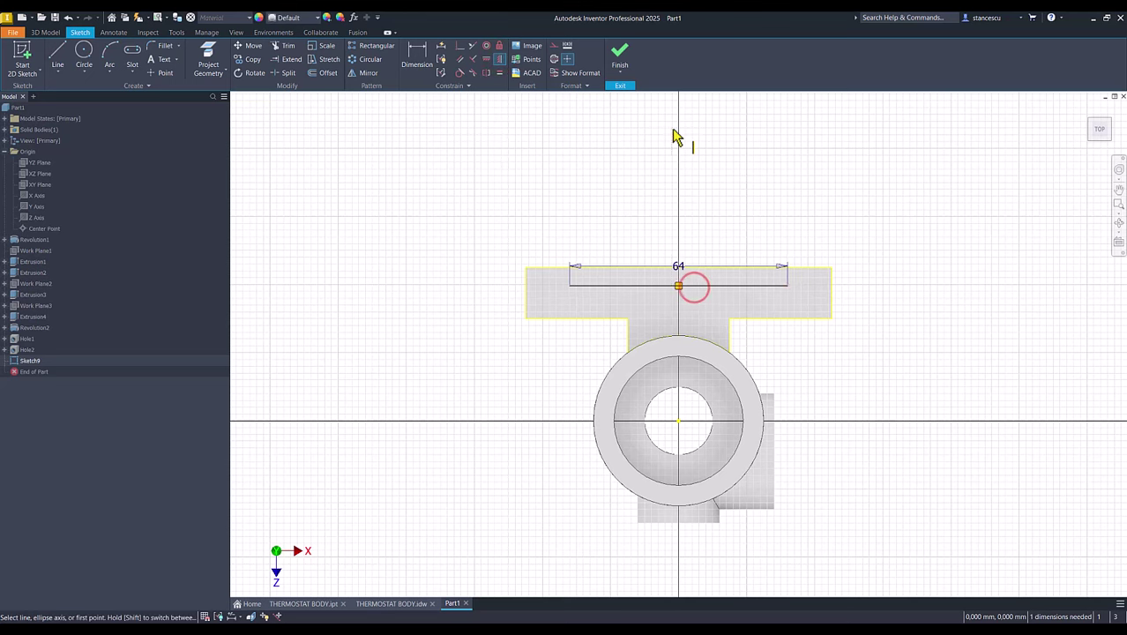
pyautogui.click(417, 64)
pyautogui.click(596, 287)
pyautogui.click(589, 268)
pyautogui.click(476, 283)
pyautogui.press('Return')
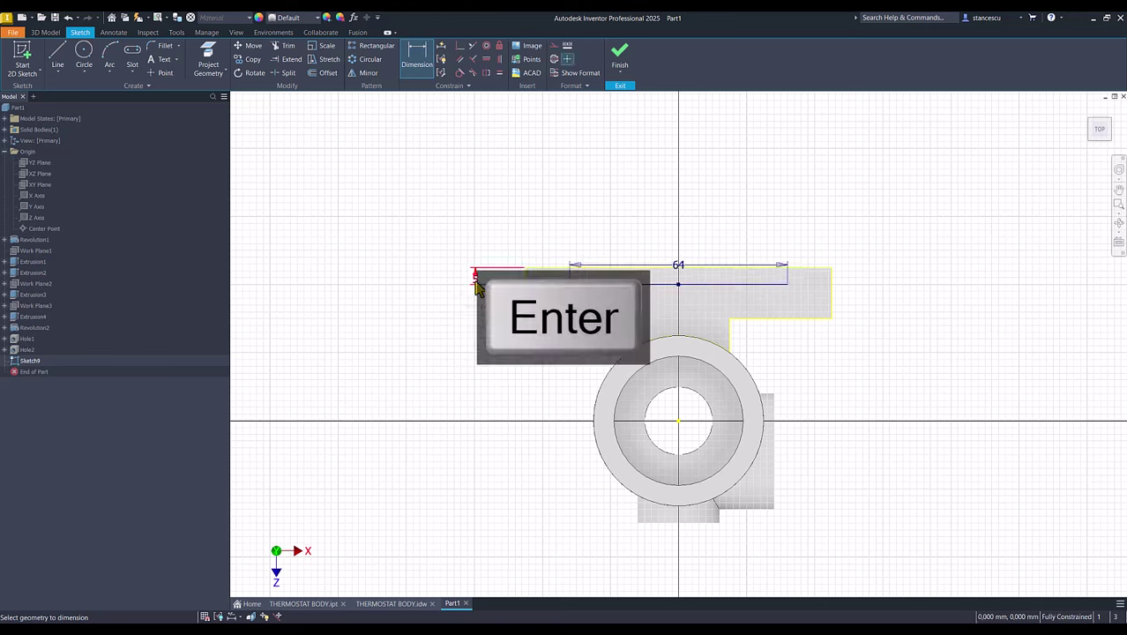
# Step: Place hole-centre points at the line's midpoint and right end, then finish the sketch
pyautogui.click(164, 74)
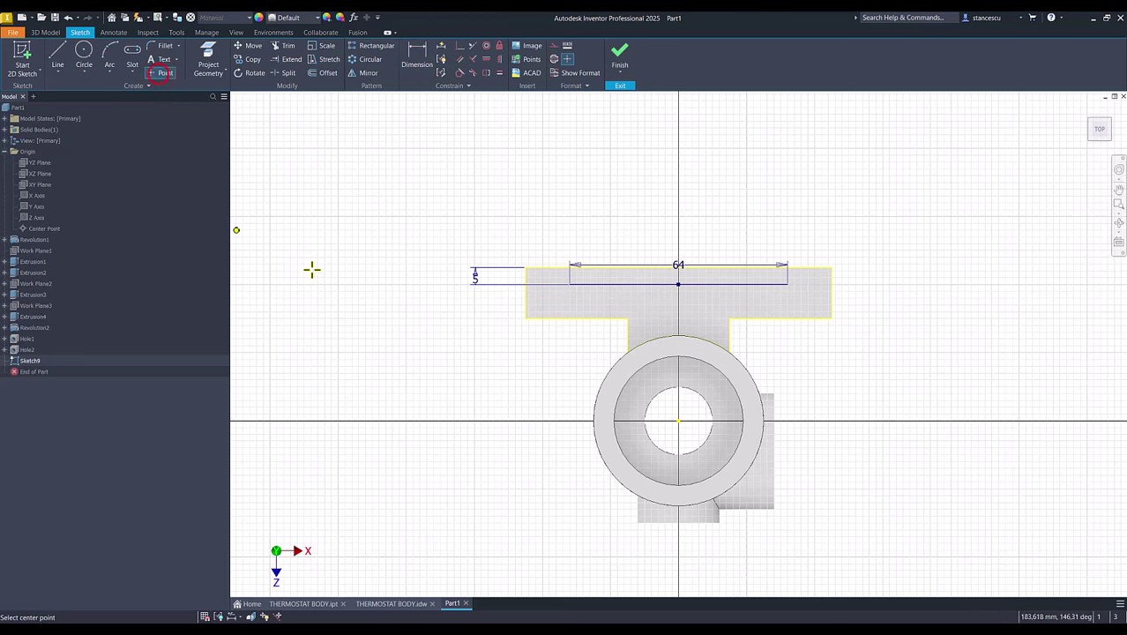
pyautogui.click(568, 285)
pyautogui.click(676, 285)
pyautogui.press('Escape')
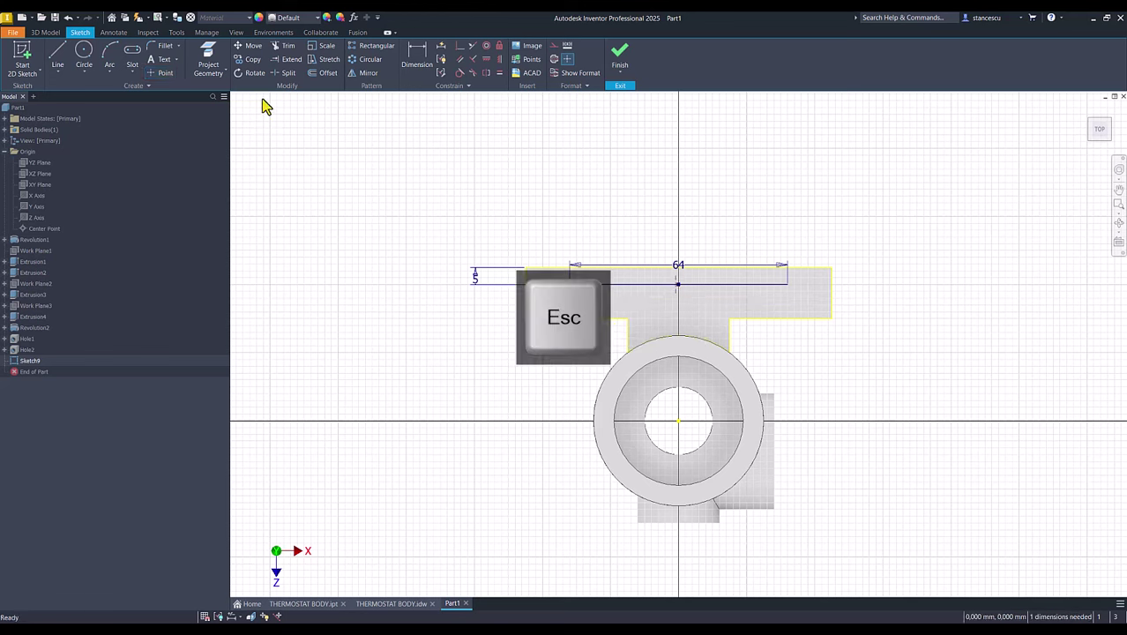
pyautogui.hotkey('ctrl', 'z')
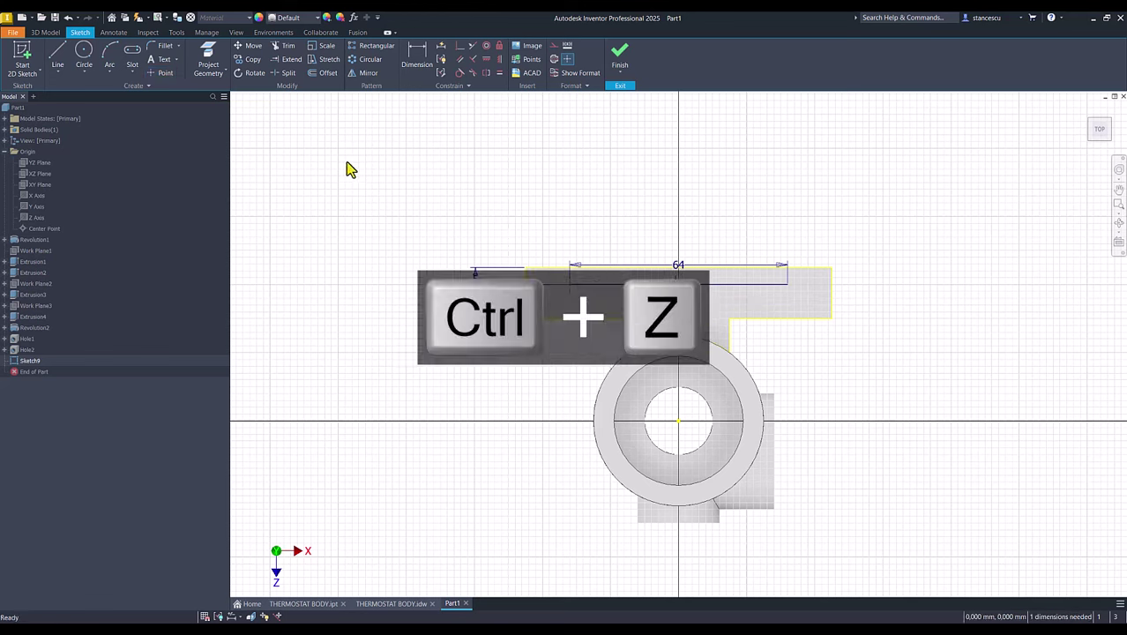
pyautogui.click(165, 74)
pyautogui.click(678, 284)
pyautogui.click(785, 286)
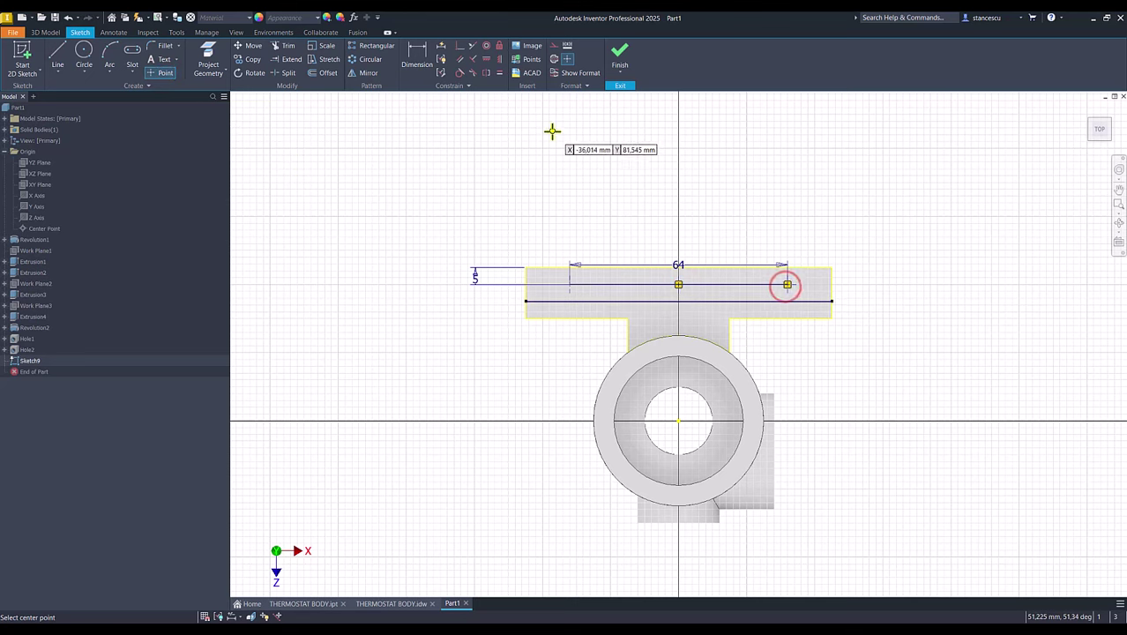
pyautogui.click(621, 55)
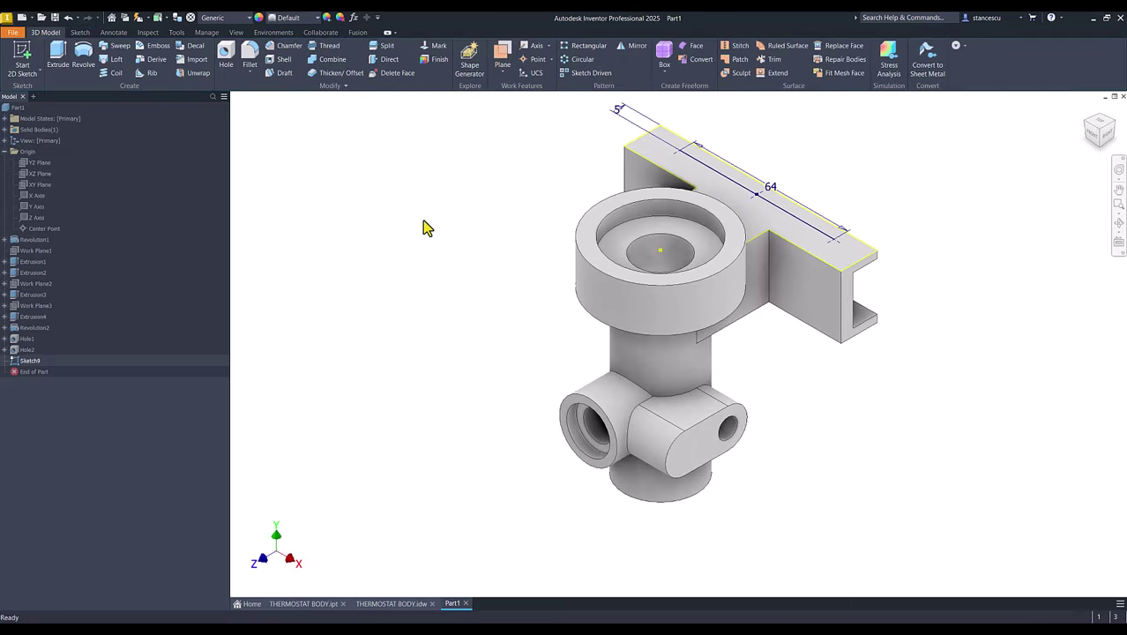
# Step: Start a hole at the sketch points as an ISO Metric tapped hole
pyautogui.click(226, 55)
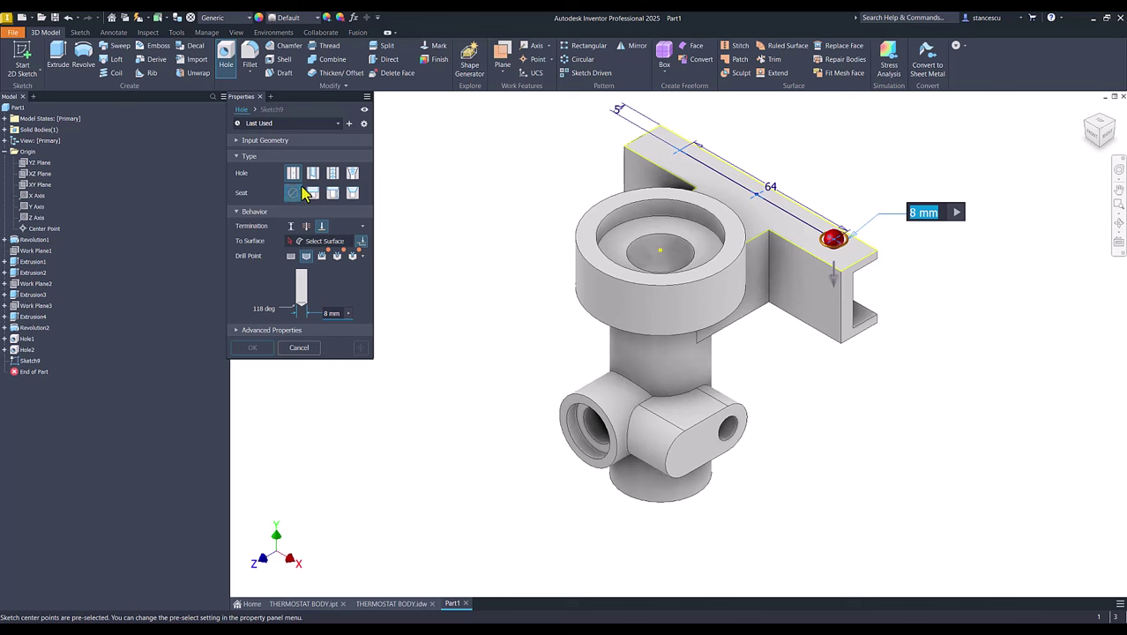
pyautogui.click(332, 173)
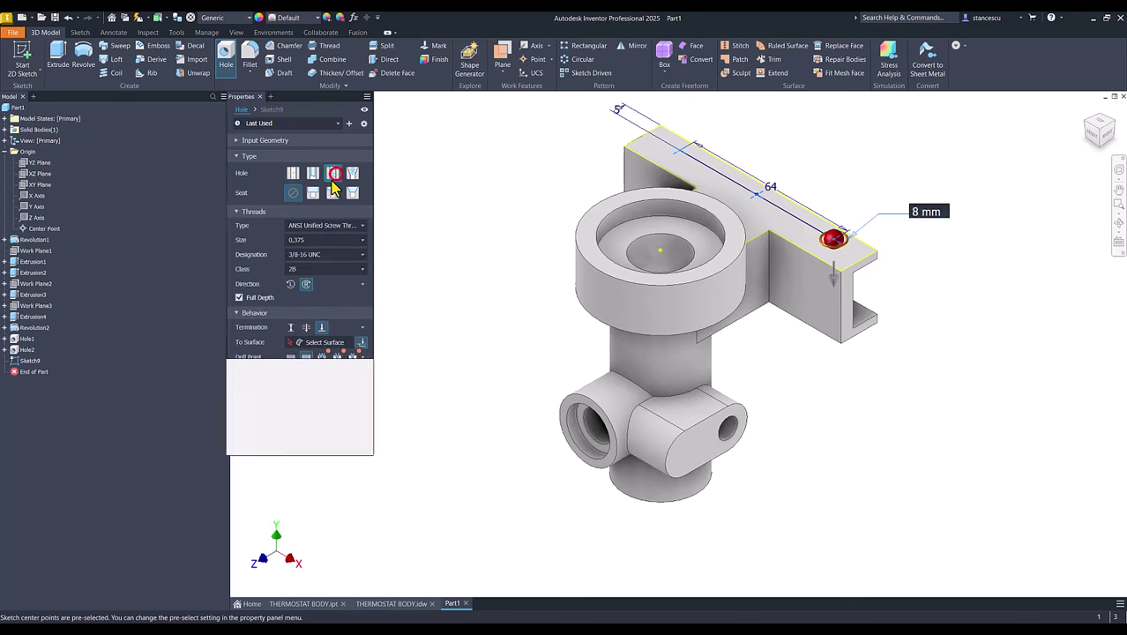
pyautogui.click(317, 231)
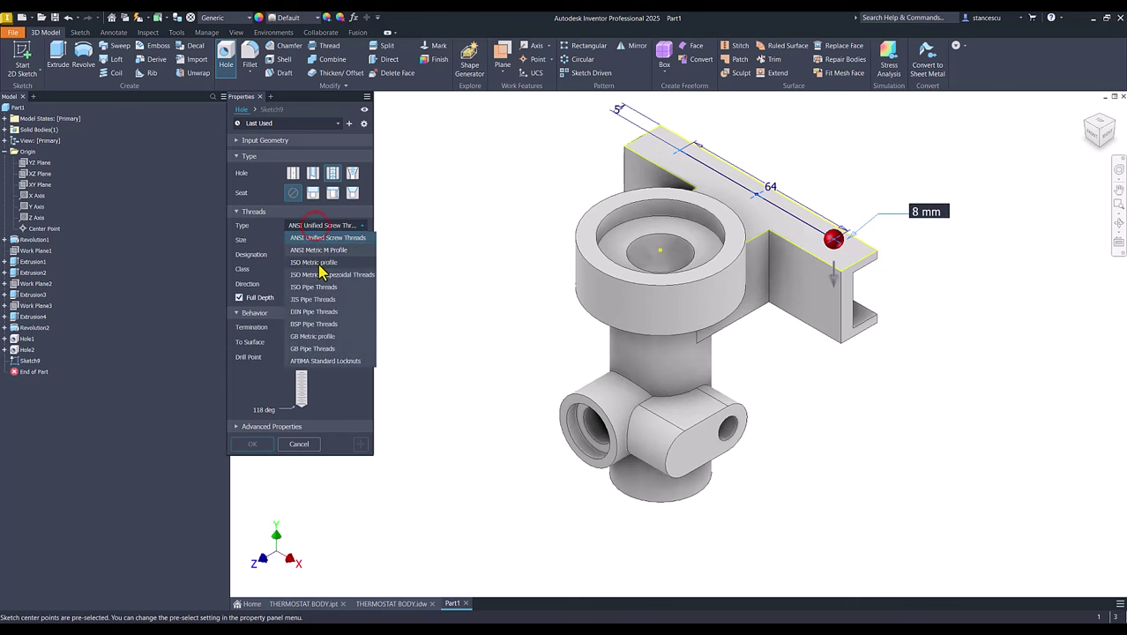
pyautogui.click(318, 264)
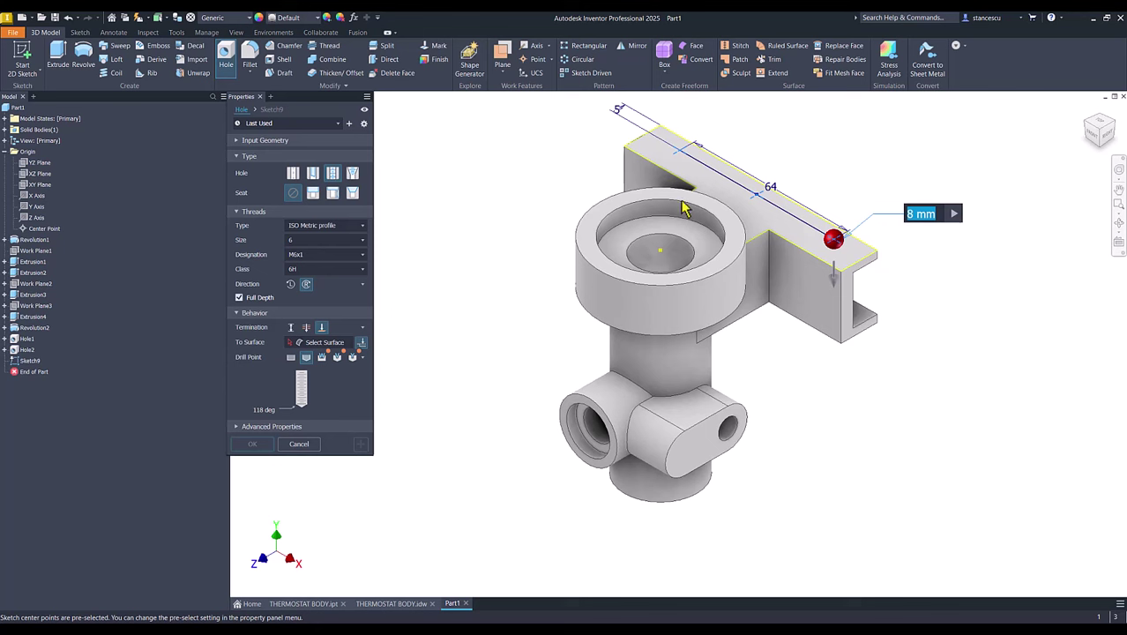
# Step: Terminate the M6 holes at the lower flange face and create them
pyautogui.click(335, 346)
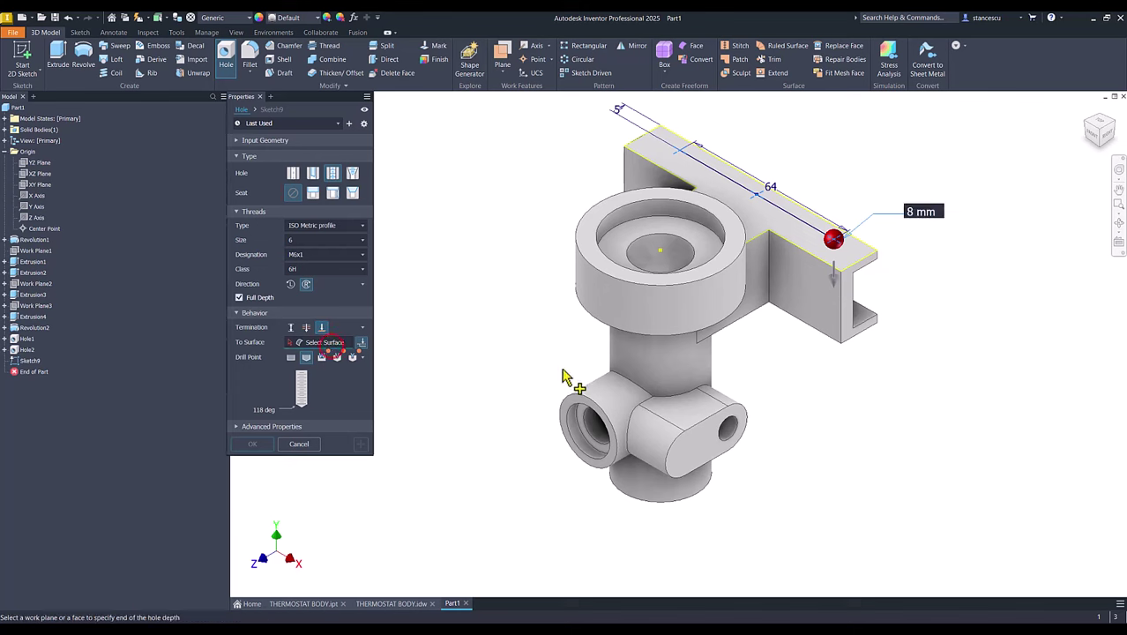
pyautogui.keyDown('shift'); pyautogui.moveTo(586, 378); pyautogui.dragTo(757, 296, button='middle'); pyautogui.keyUp('shift')
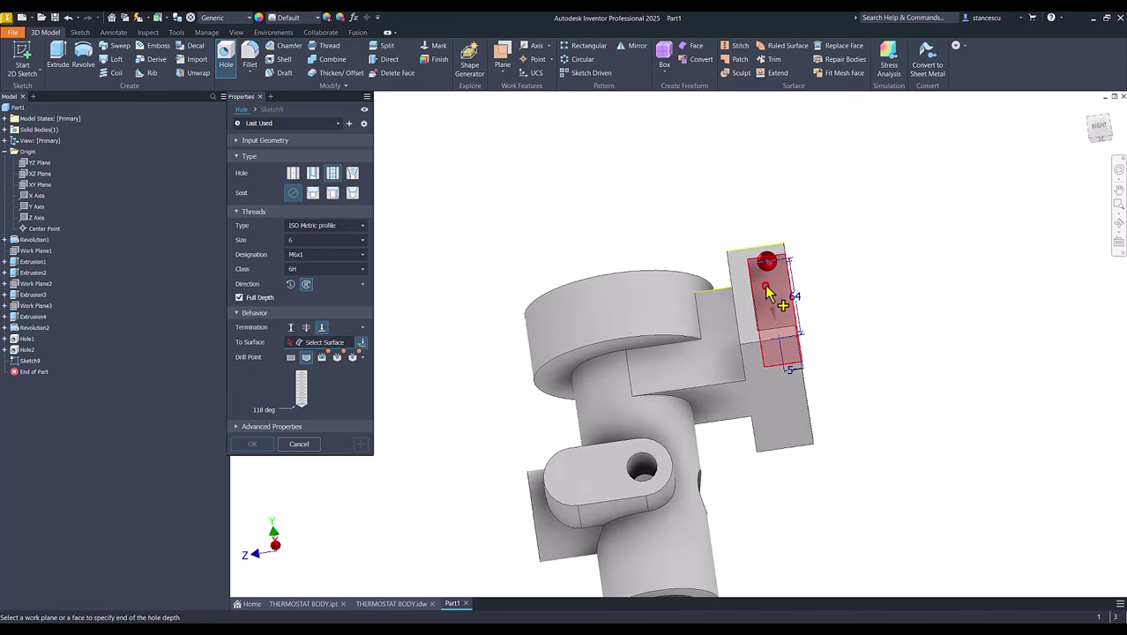
pyautogui.click(769, 294)
pyautogui.press('F6')
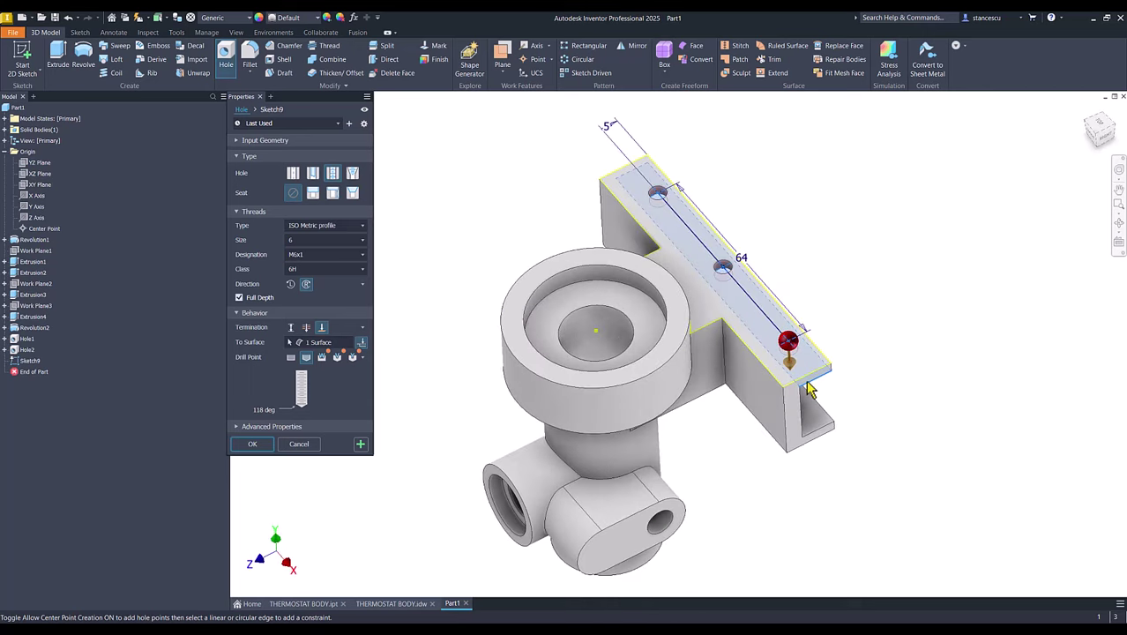
pyautogui.keyDown('shift'); pyautogui.moveTo(820, 410); pyautogui.dragTo(547, 367, button='middle'); pyautogui.keyUp('shift')
pyautogui.click(323, 344)
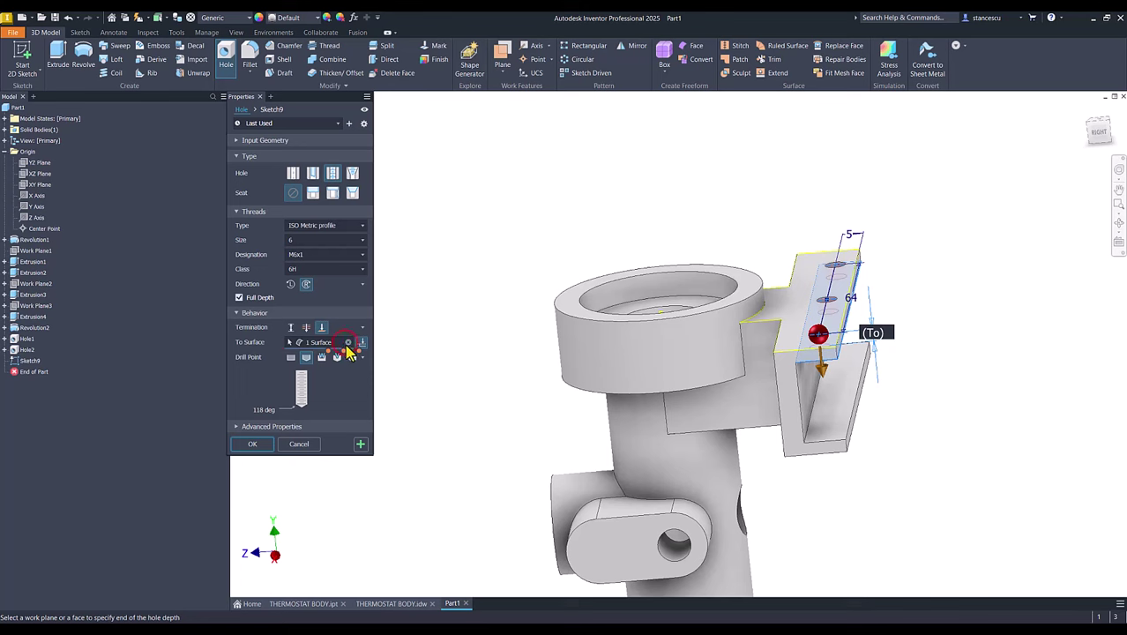
pyautogui.click(349, 343)
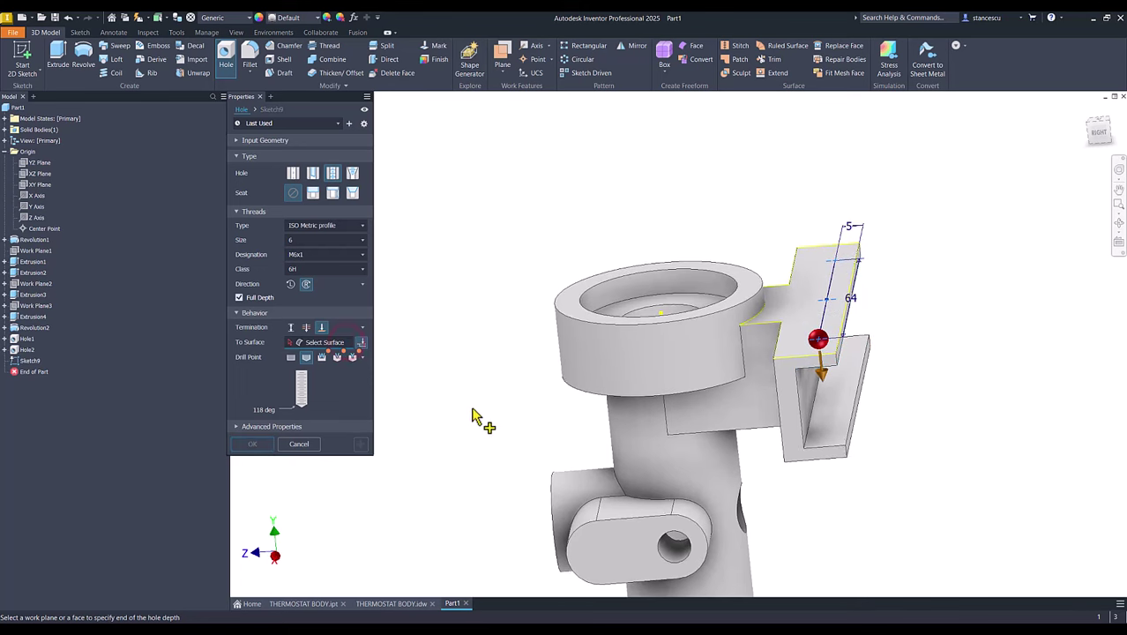
pyautogui.click(832, 431)
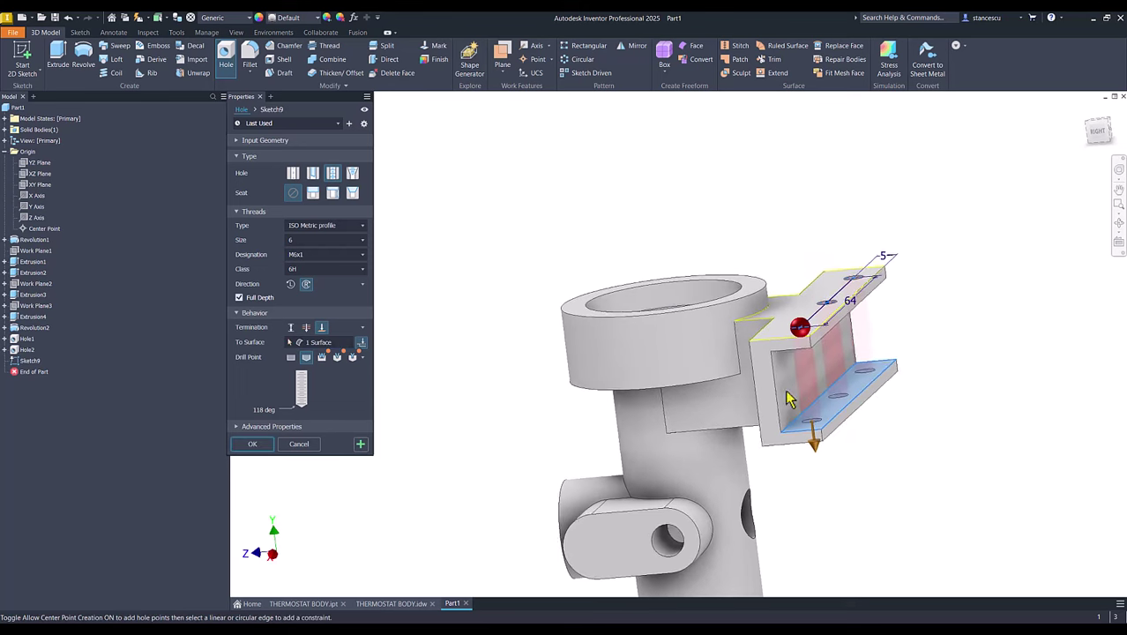
pyautogui.click(251, 443)
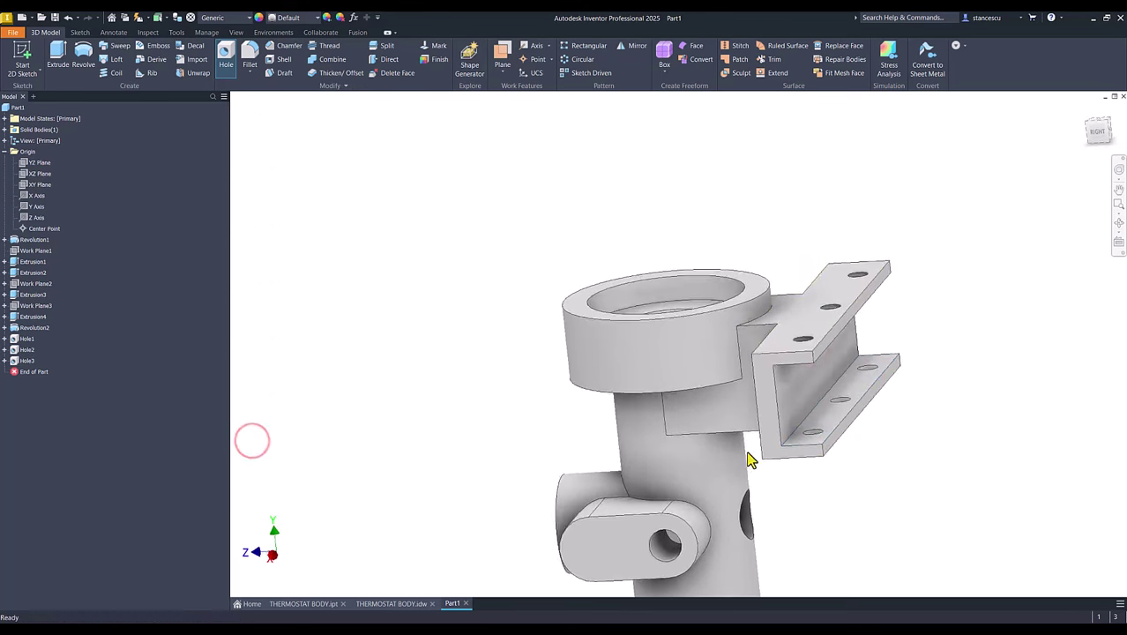
# Step: Edit Hole3 so its termination surface is the top flange face instead of the lower flange
pyautogui.scroll(-5, 823, 526)
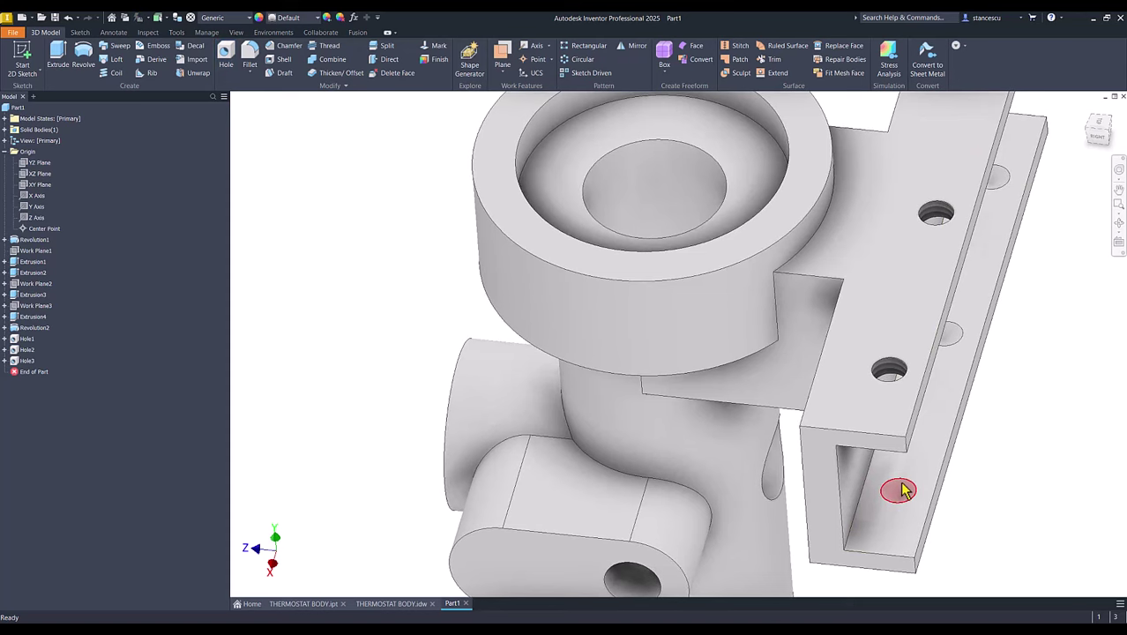
pyautogui.keyDown('shift'); pyautogui.moveTo(898, 492); pyautogui.dragTo(375, 350, button='middle'); pyautogui.keyUp('shift')
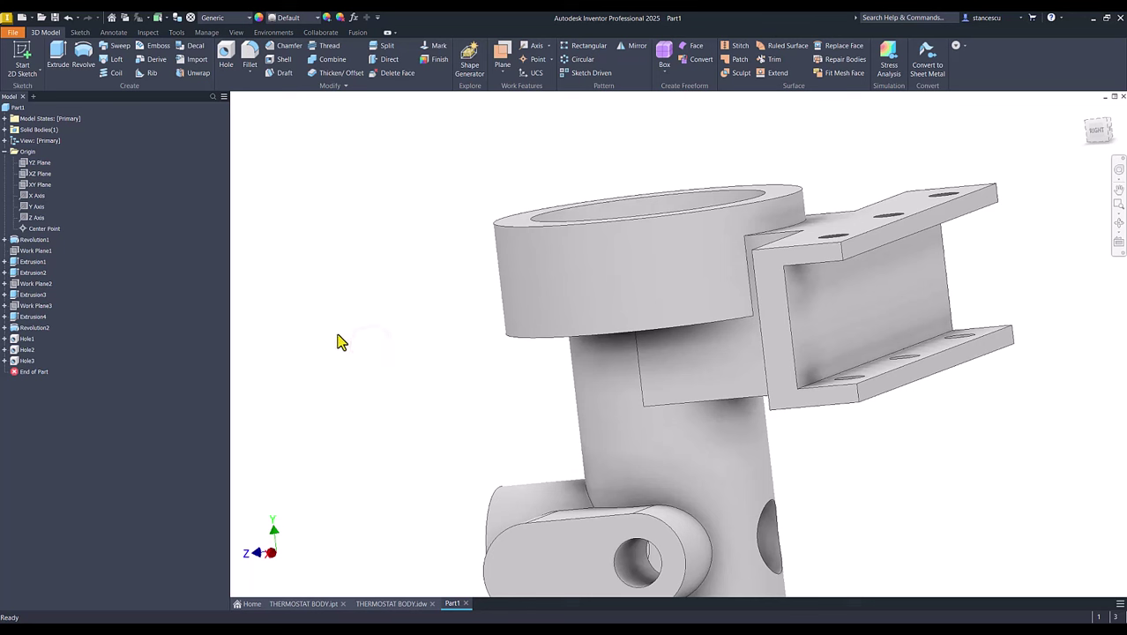
pyautogui.doubleClick(25, 361)
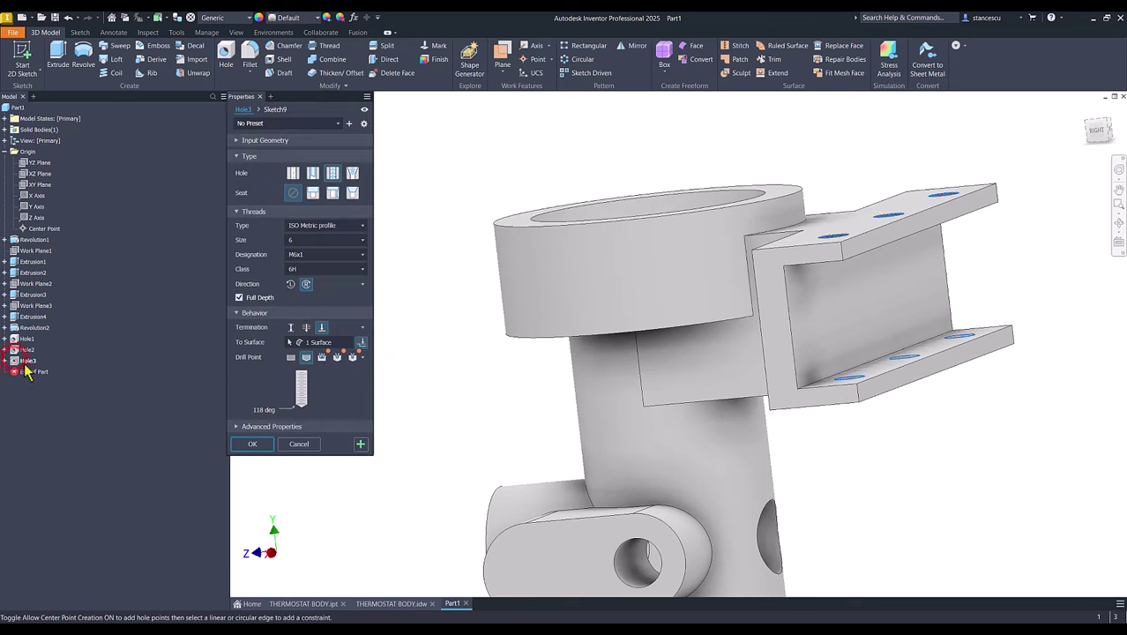
pyautogui.click(349, 343)
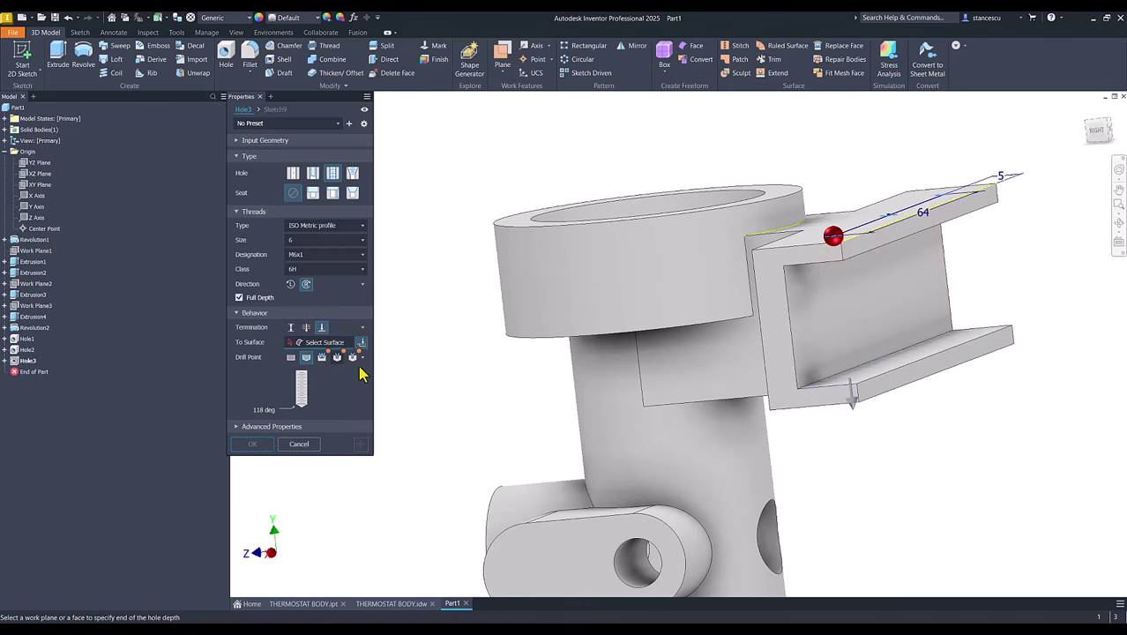
pyautogui.keyDown('shift'); pyautogui.moveTo(906, 327); pyautogui.dragTo(873, 283, button='middle'); pyautogui.keyUp('shift')
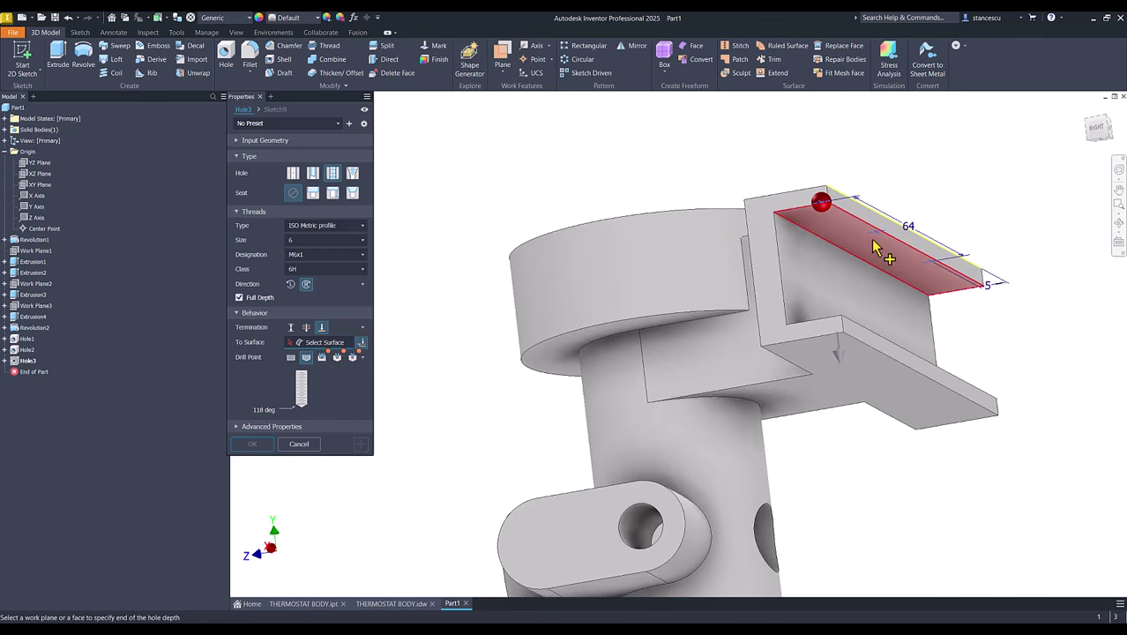
pyautogui.click(874, 250)
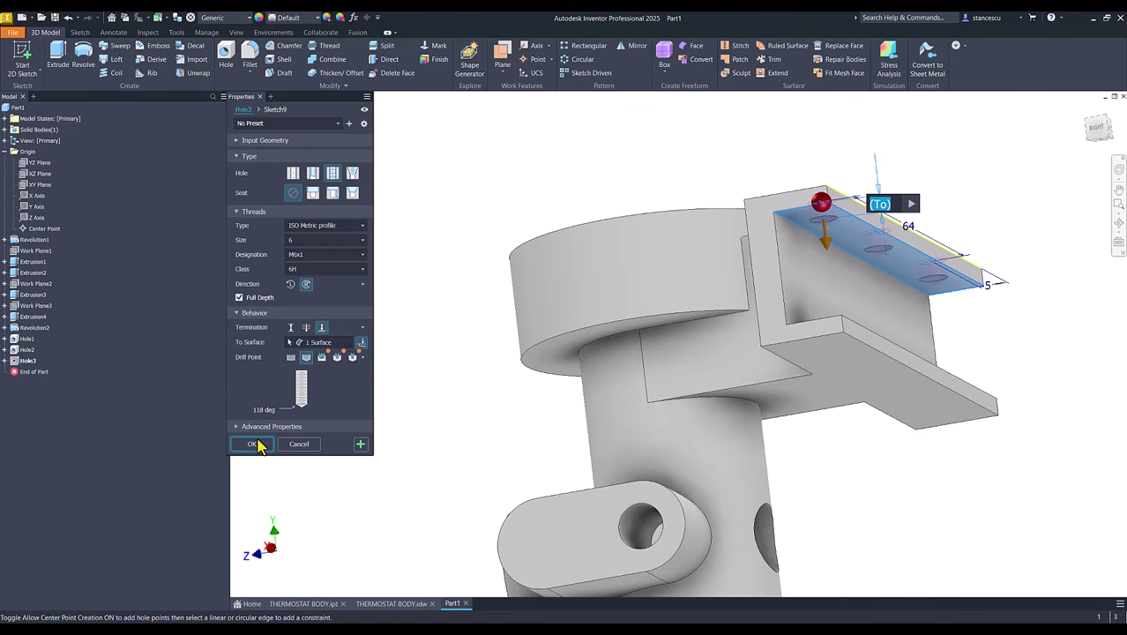
pyautogui.click(254, 445)
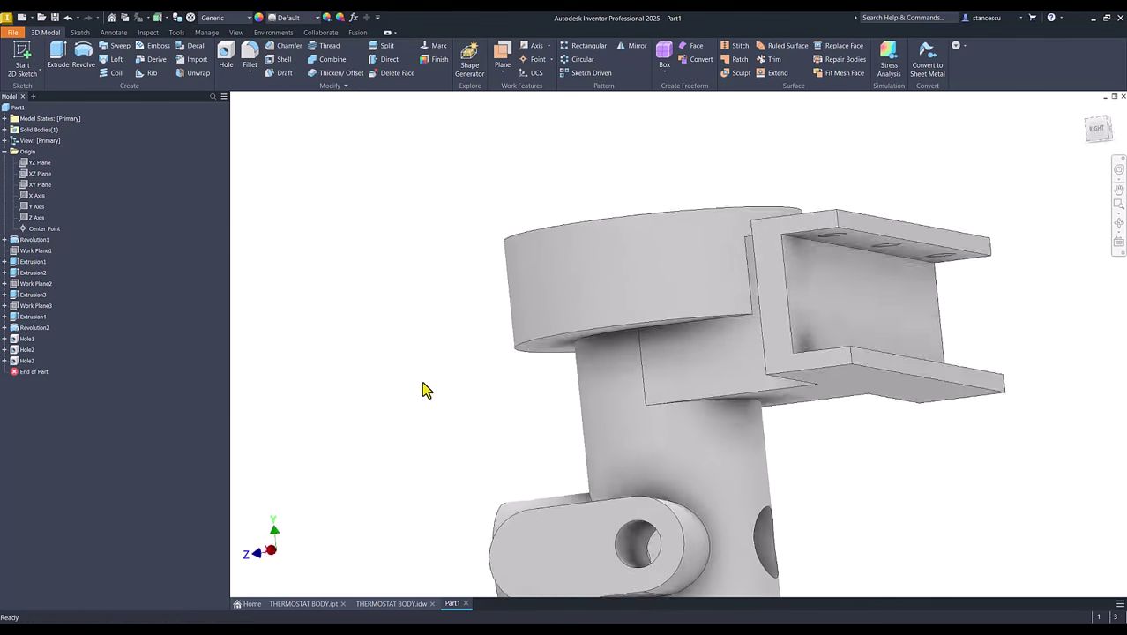
pyautogui.press('F6')
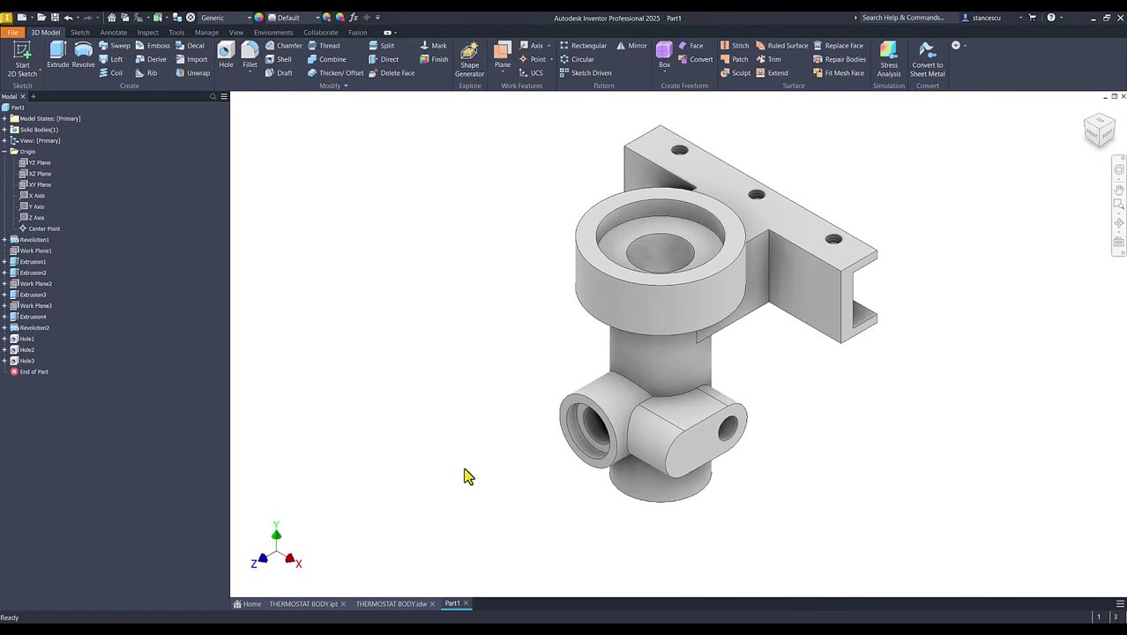
# Step: Compare the part with the THERMOSTAT BODY drawing, then return to Part1
pyautogui.click(393, 604)
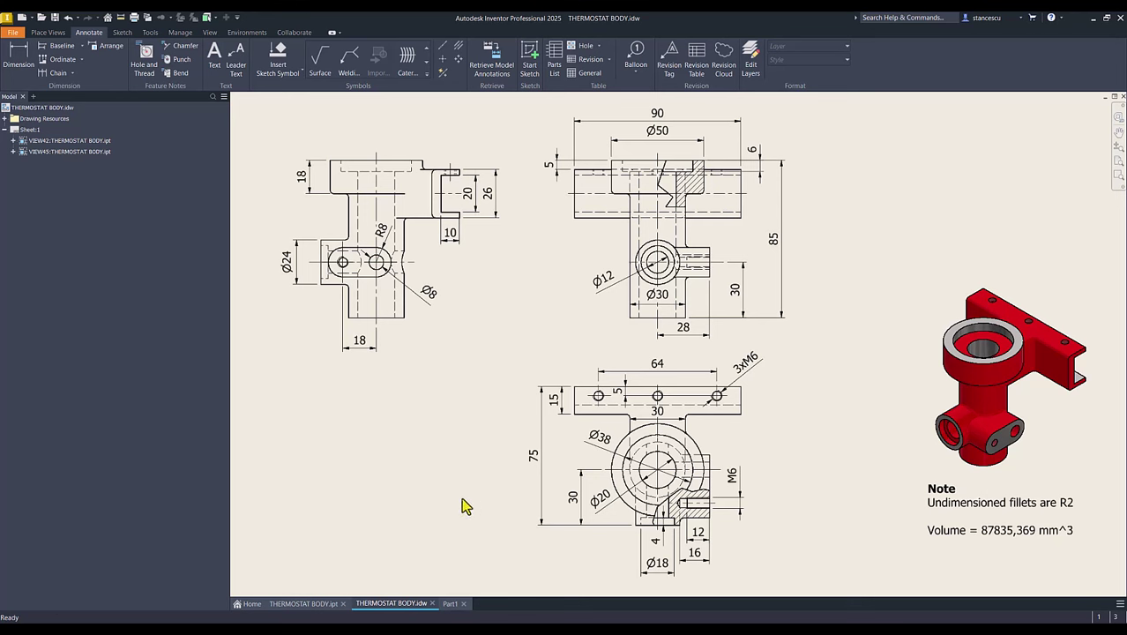
pyautogui.click(450, 605)
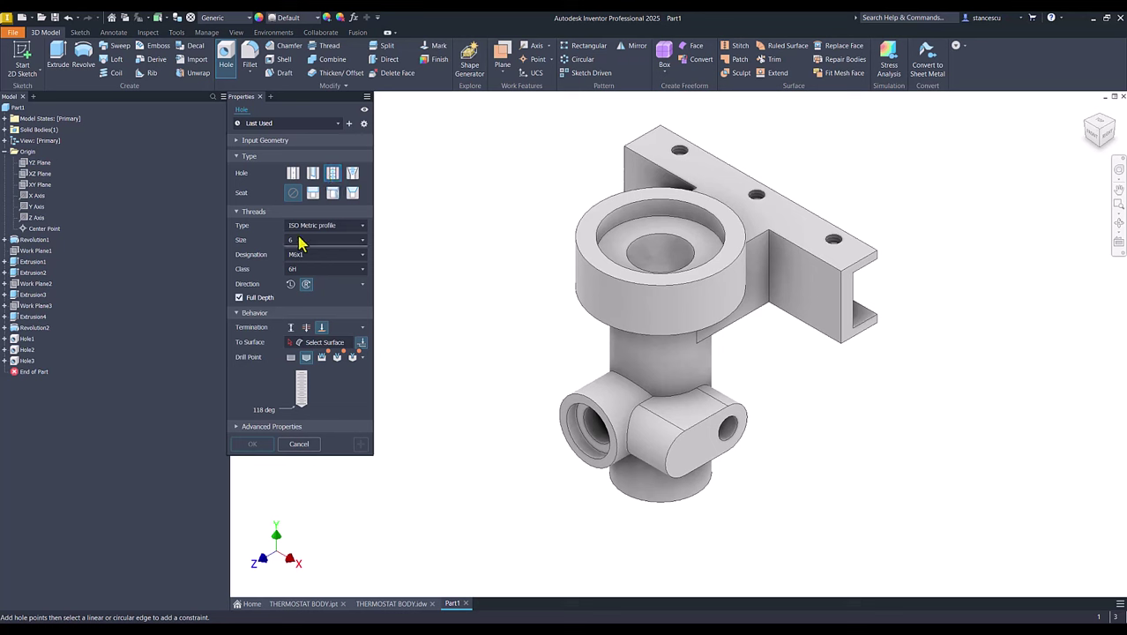
# Step: Create Hole4, an M6 tapped hole 16 mm deep with 12 mm thread, centred on the side boss
pyautogui.click(291, 329)
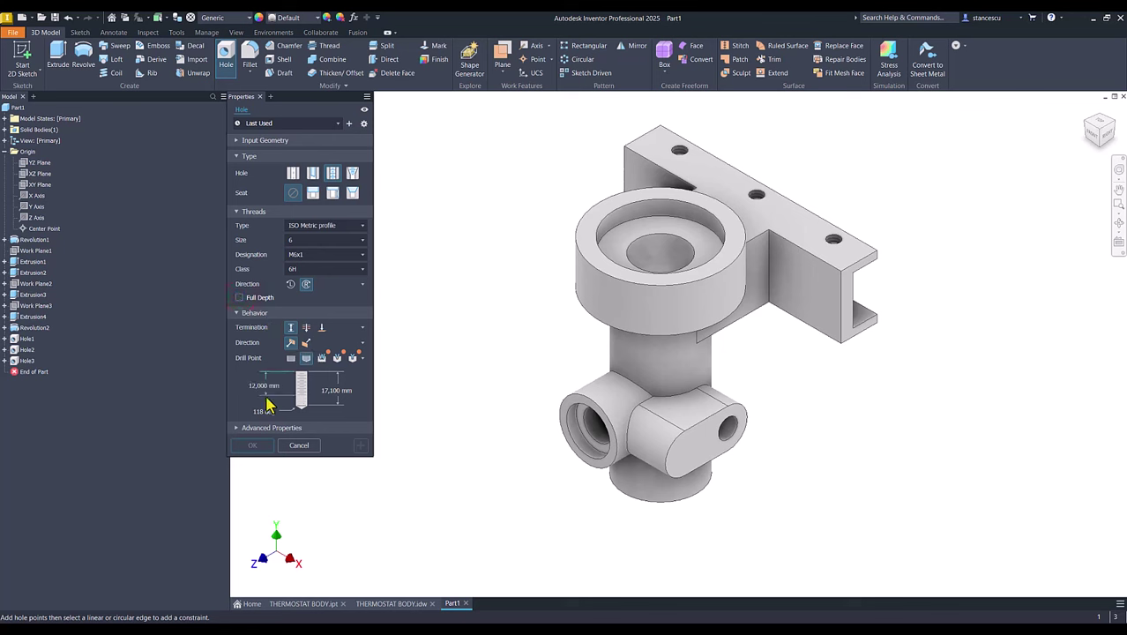
pyautogui.click(269, 387)
pyautogui.click(333, 393)
pyautogui.click(700, 450)
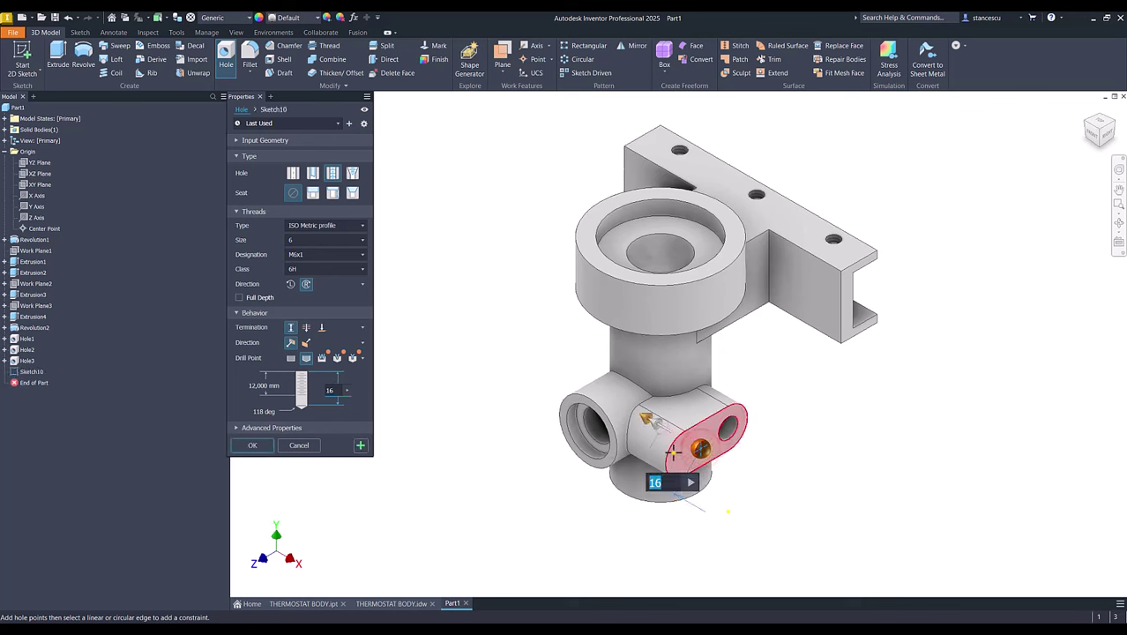
pyautogui.click(670, 459)
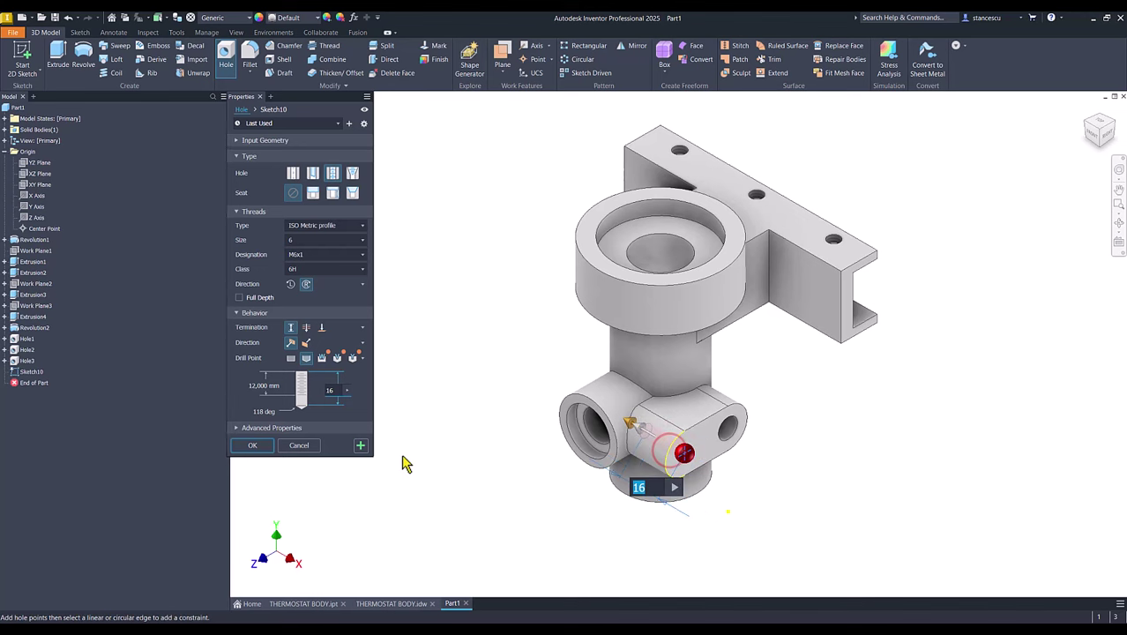
pyautogui.click(251, 443)
pyautogui.keyDown('shift'); pyautogui.moveTo(750, 506); pyautogui.dragTo(622, 469, button='middle'); pyautogui.keyUp('shift')
pyautogui.scroll(-5, 587, 479)
pyautogui.scroll(-3, 586, 479)
pyautogui.scroll(5, 563, 451)
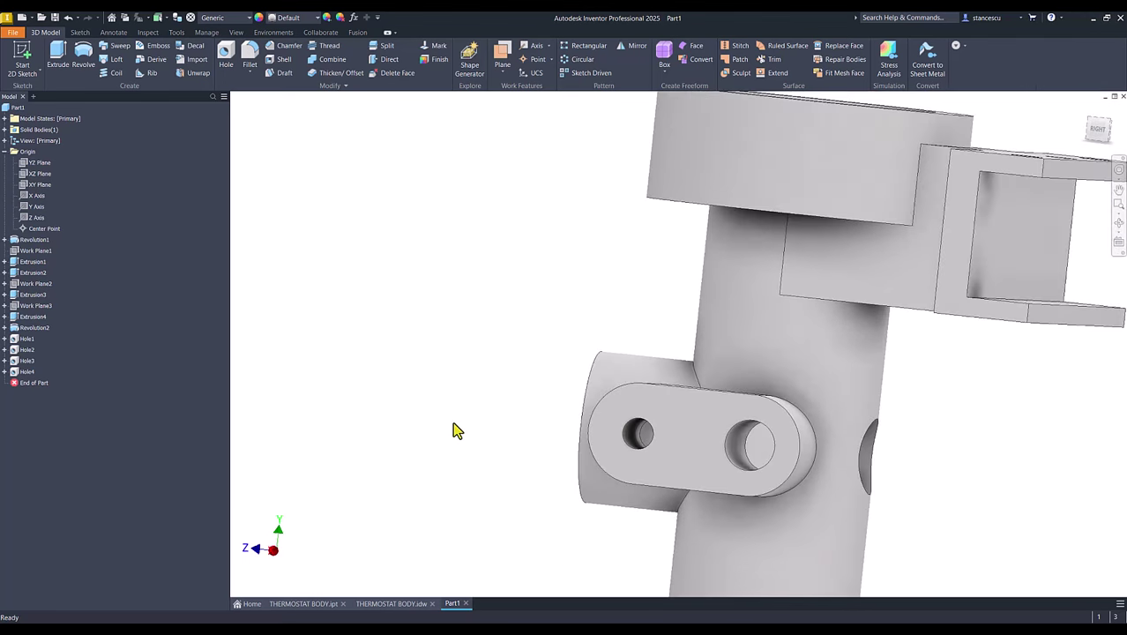
pyautogui.press('F6')
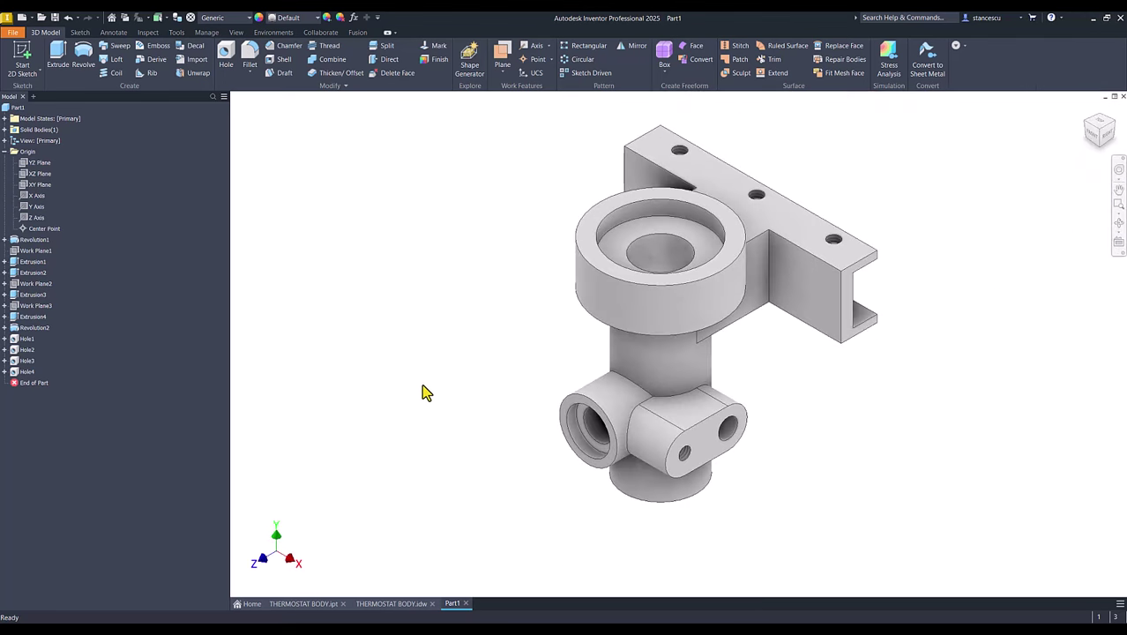
pyautogui.keyDown('shift'); pyautogui.moveTo(423, 387); pyautogui.dragTo(448, 426, button='middle'); pyautogui.keyUp('shift')
# Step: Start a 2 mm fillet on the bracket-to-body edge and the edges near the lower boss
pyautogui.press('F6')
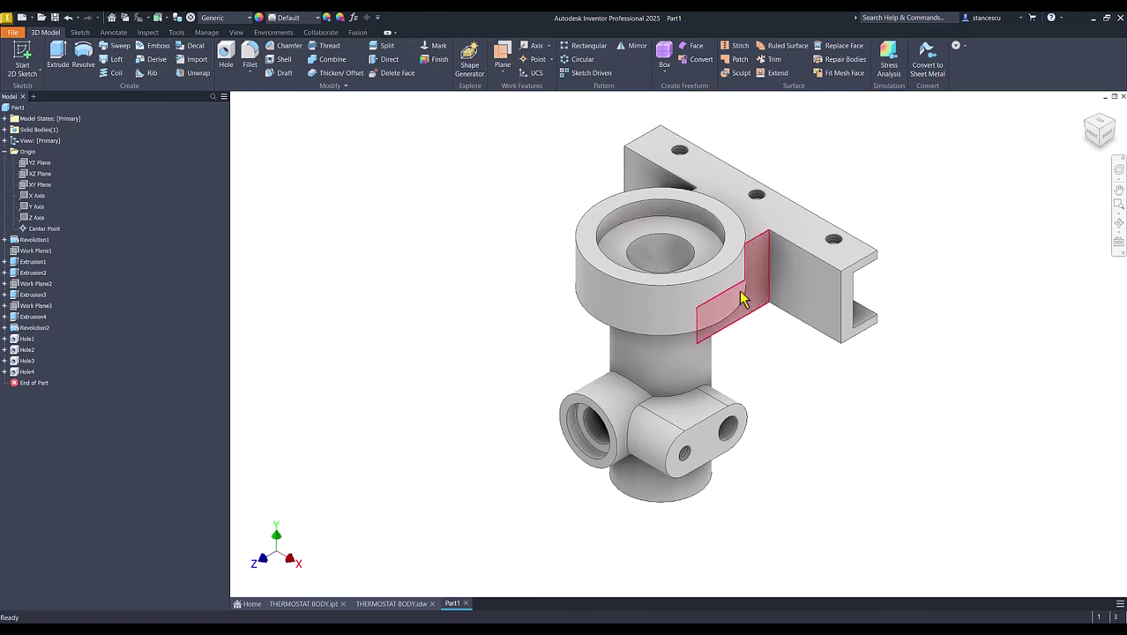
pyautogui.click(394, 605)
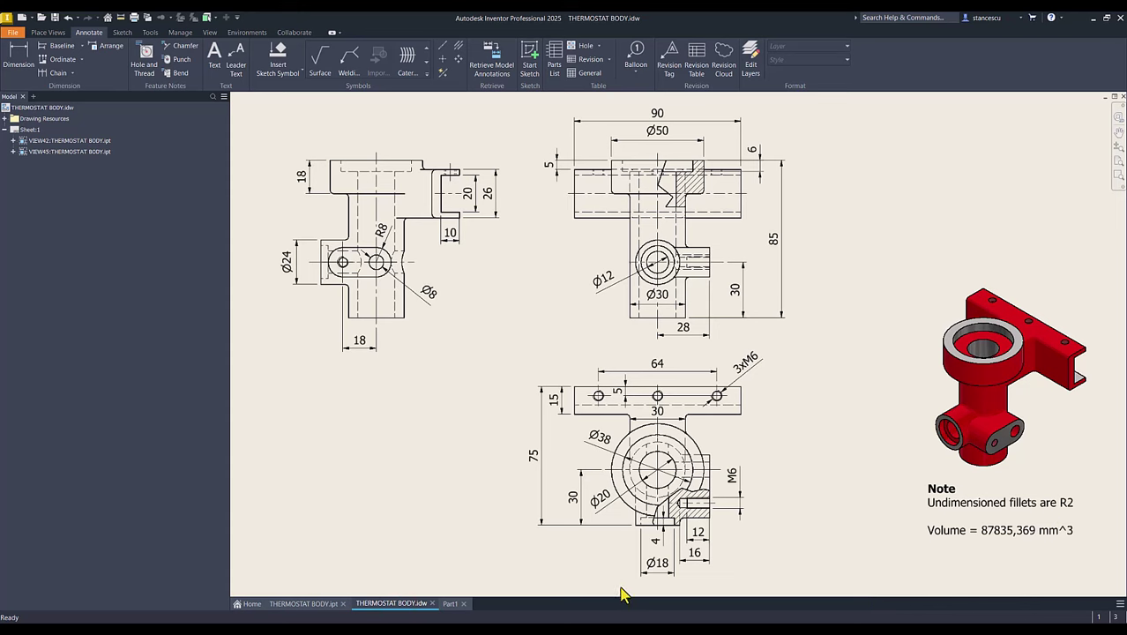
pyautogui.click(448, 605)
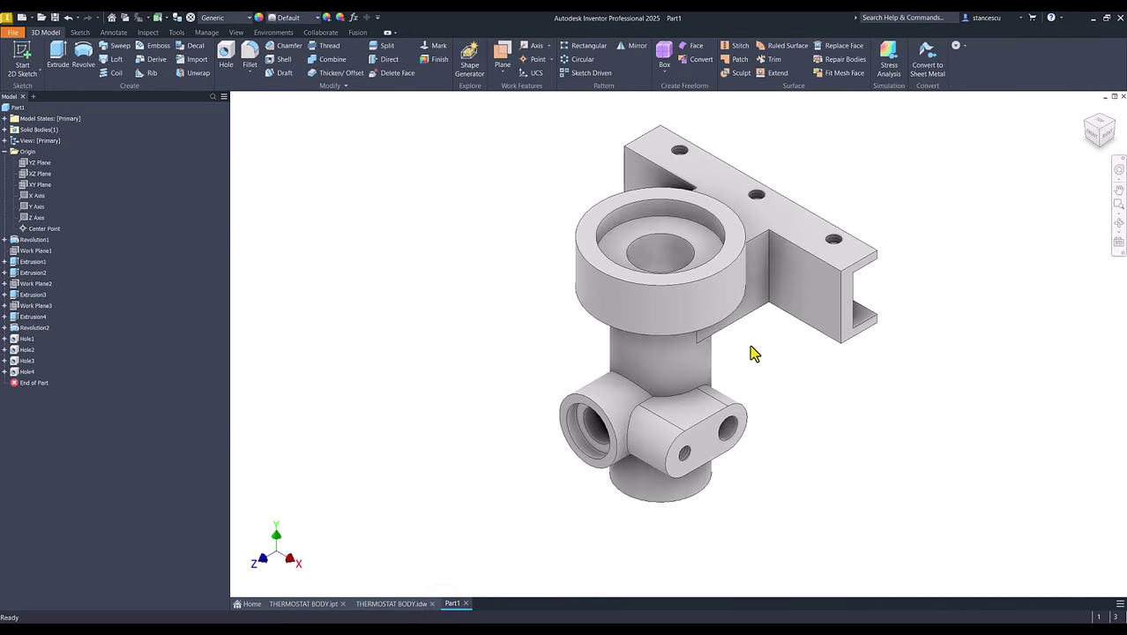
pyautogui.click(770, 279)
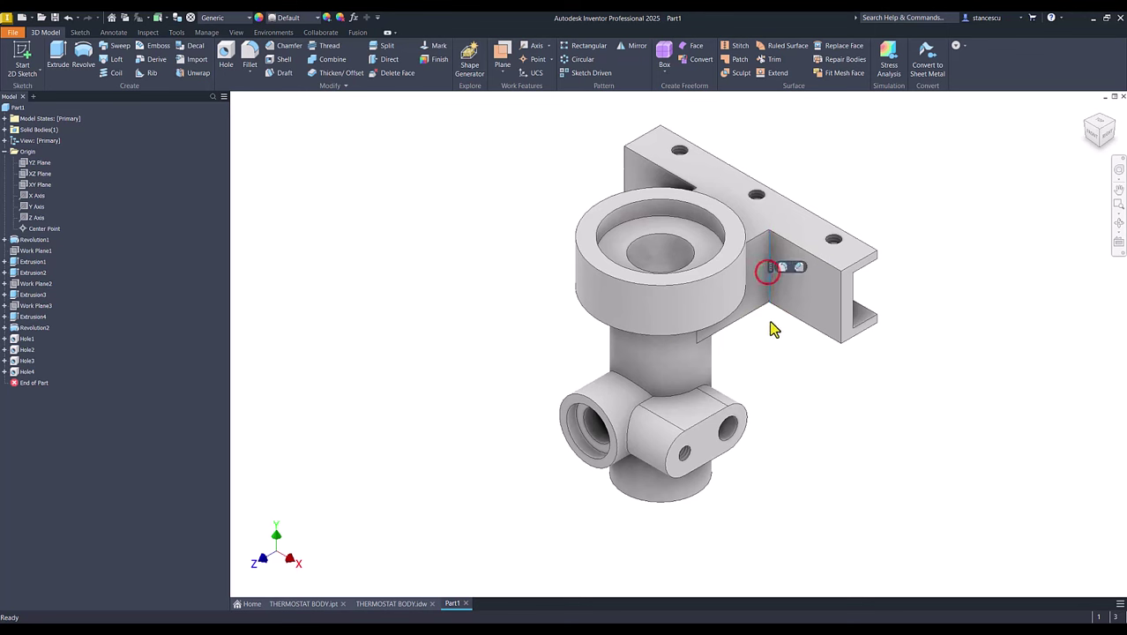
pyautogui.click(783, 267)
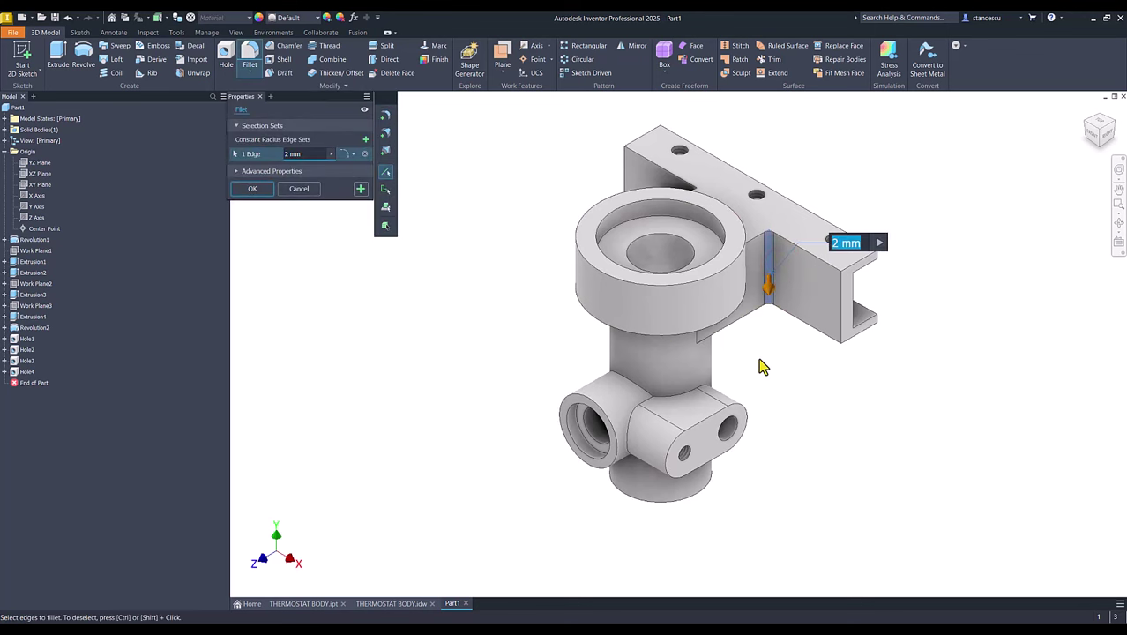
pyautogui.keyDown('shift'); pyautogui.moveTo(781, 386); pyautogui.dragTo(623, 322, button='middle'); pyautogui.keyUp('shift')
pyautogui.click(558, 435)
pyautogui.click(583, 414)
# Step: Add the remaining bracket, boss and stem edges and apply the 2 mm fillet to 22 edges
pyautogui.click(769, 343)
pyautogui.click(924, 392)
pyautogui.click(911, 433)
pyautogui.click(878, 265)
pyautogui.click(677, 290)
pyautogui.click(624, 331)
pyautogui.keyDown('shift'); pyautogui.moveTo(547, 339); pyautogui.dragTo(471, 448, button='middle'); pyautogui.keyUp('shift')
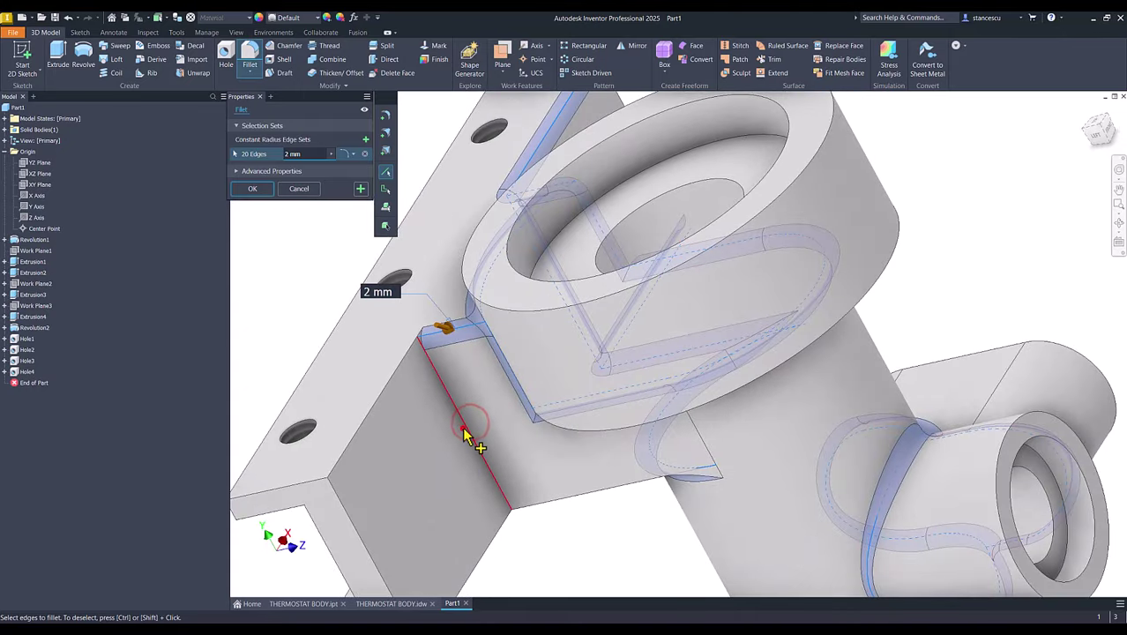
pyautogui.click(467, 428)
pyautogui.click(362, 425)
pyautogui.keyDown('shift'); pyautogui.moveTo(361, 425); pyautogui.dragTo(448, 488, button='middle'); pyautogui.keyUp('shift')
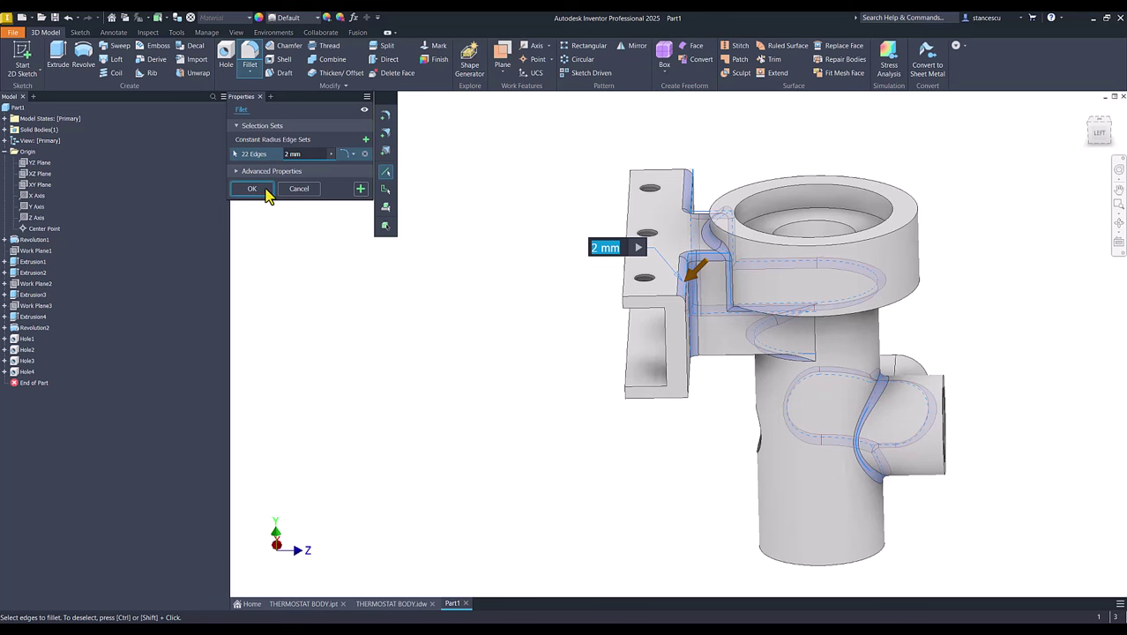
pyautogui.click(252, 188)
# Step: Edit Fillet1 to include one more edge, bringing it to 23 edges at 2 mm
pyautogui.press('F6')
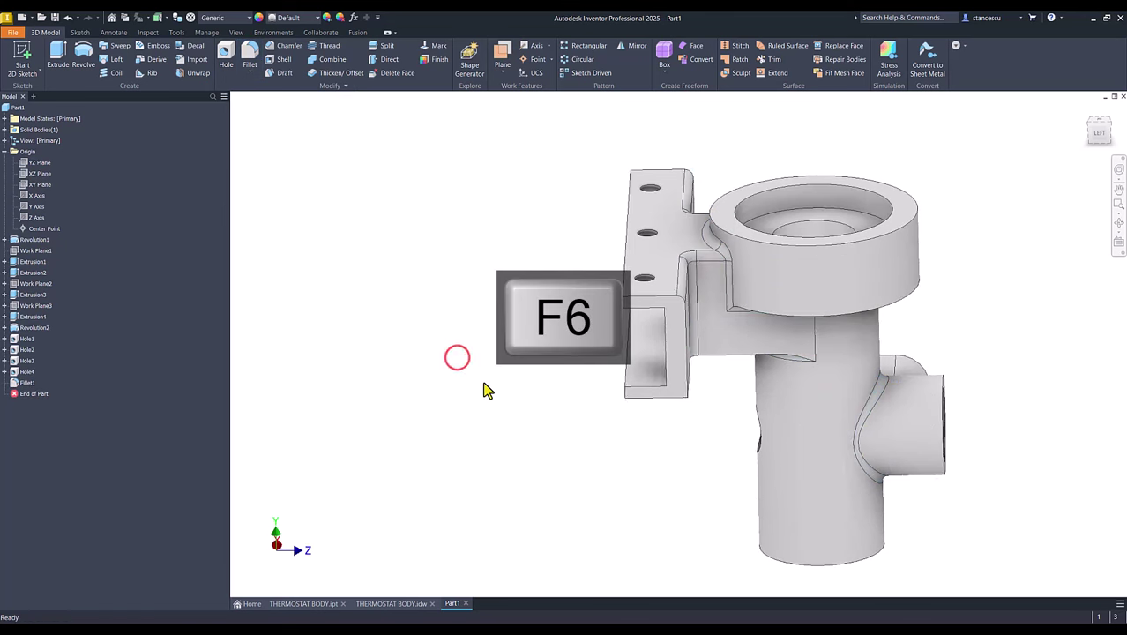
pyautogui.doubleClick(15, 385)
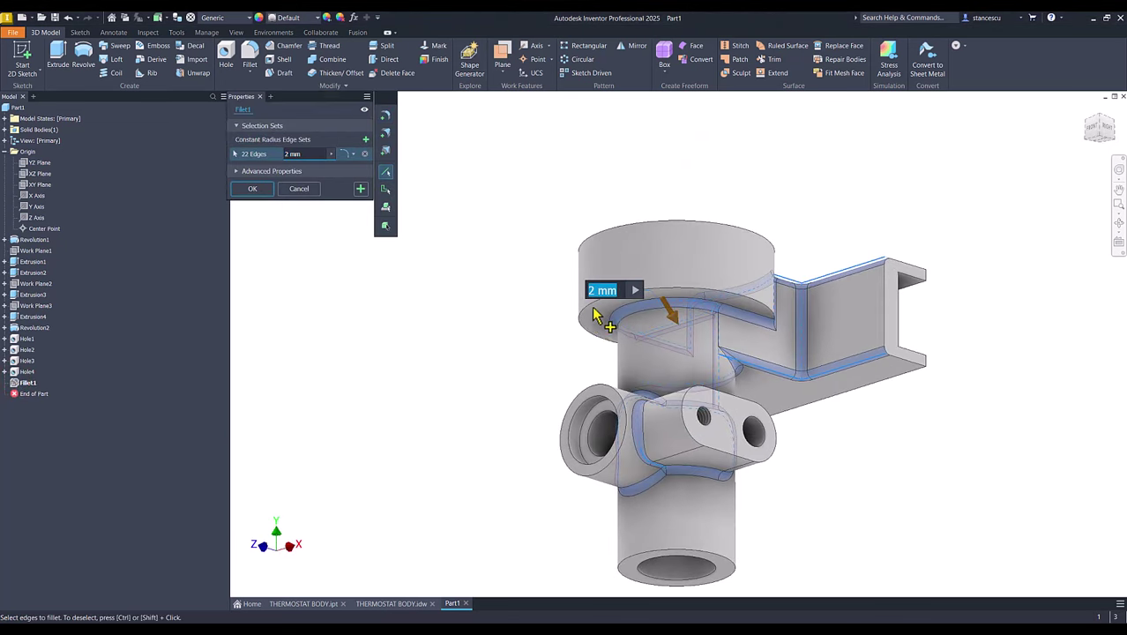
pyautogui.click(593, 316)
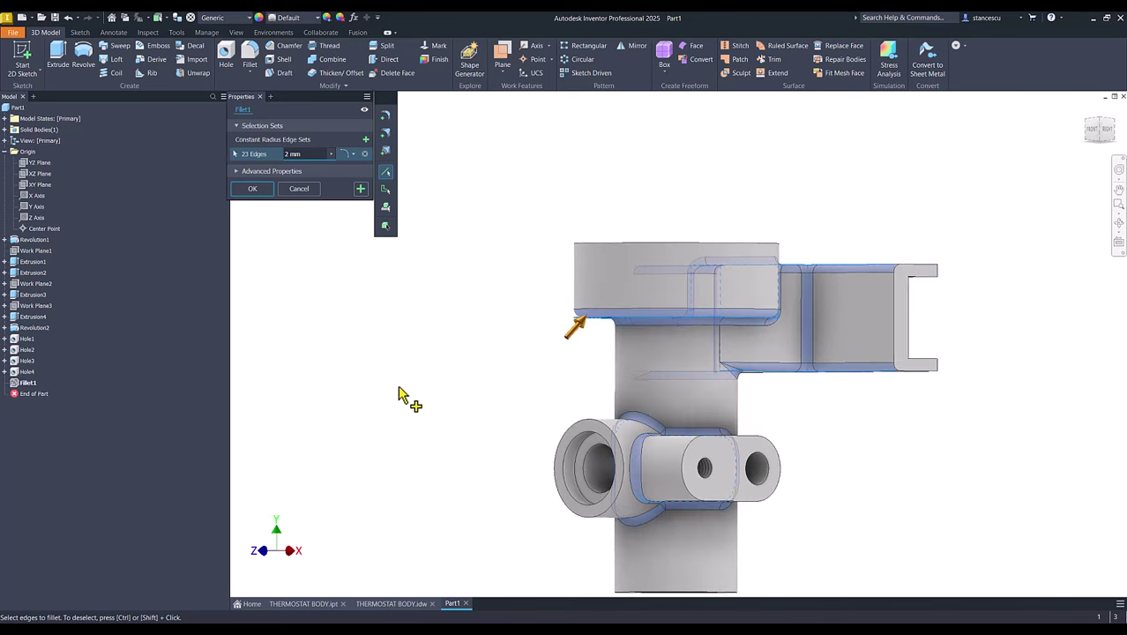
pyautogui.press('F6')
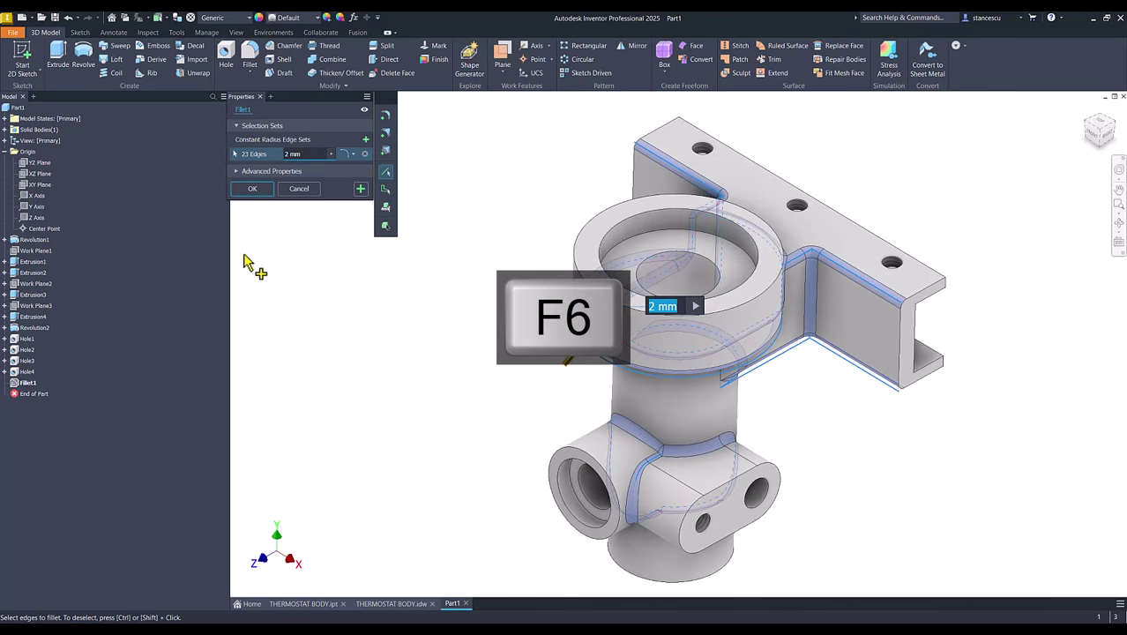
pyautogui.click(260, 192)
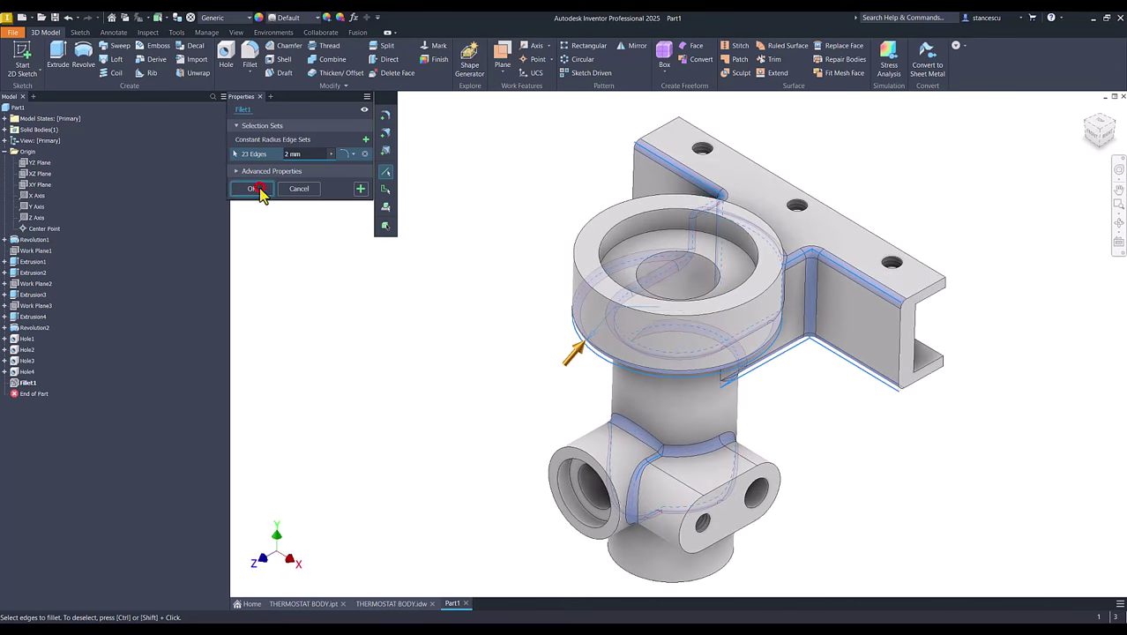
pyautogui.click(323, 234)
pyautogui.press('F6')
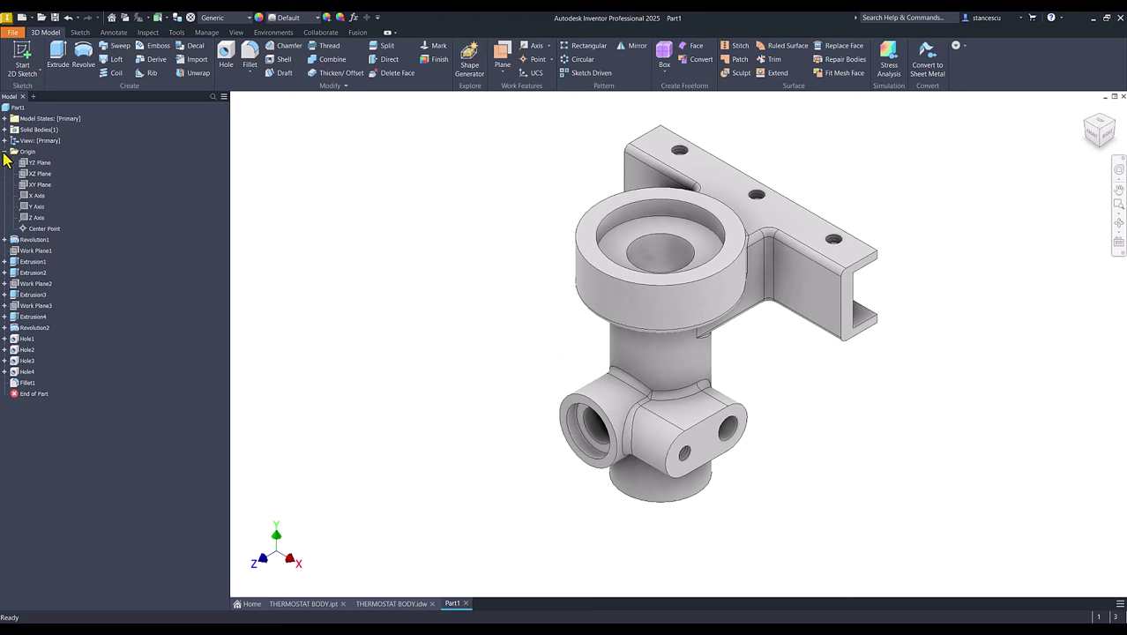
pyautogui.click(5, 153)
pyautogui.click(13, 107)
pyautogui.rightClick(13, 108)
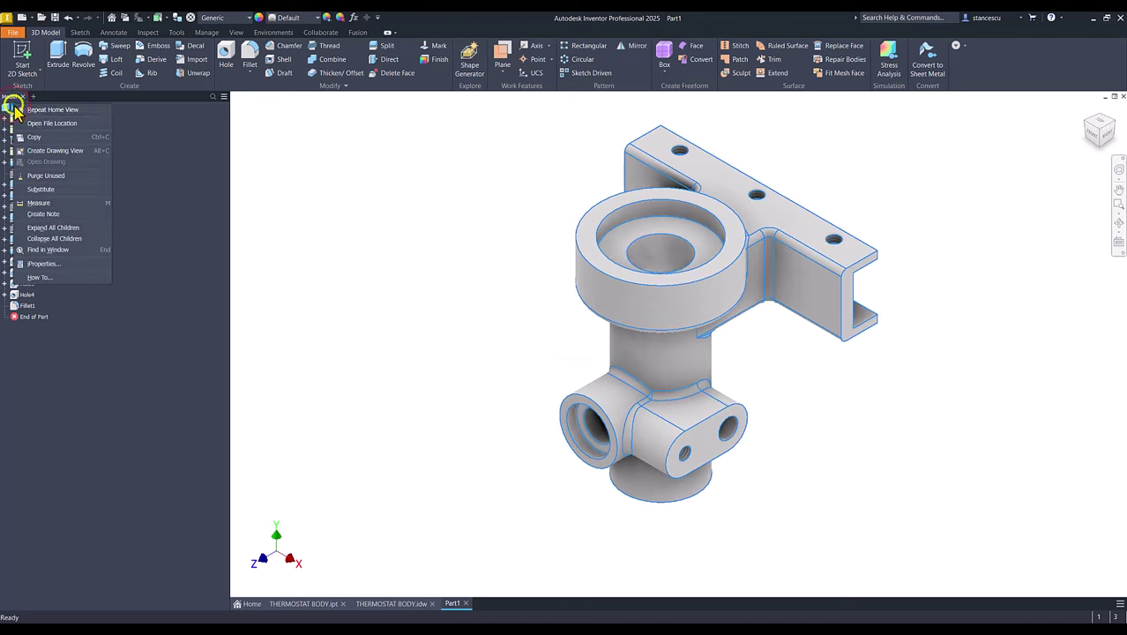
pyautogui.click(49, 264)
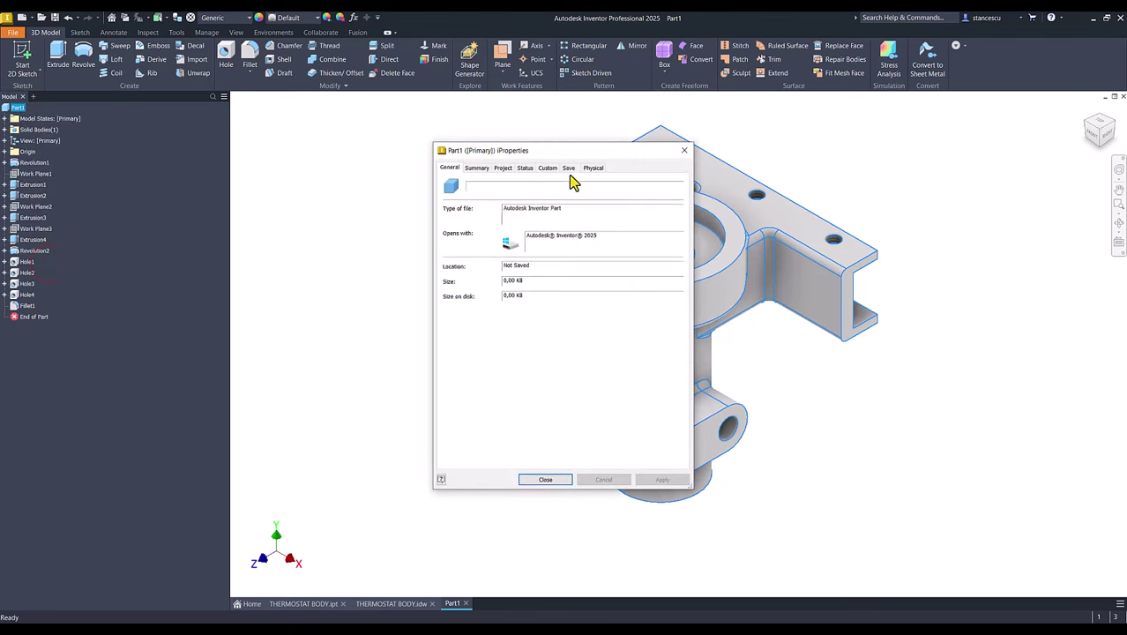
pyautogui.click(592, 169)
pyautogui.click(654, 193)
pyautogui.moveTo(486, 328); pyautogui.dragTo(511, 330)
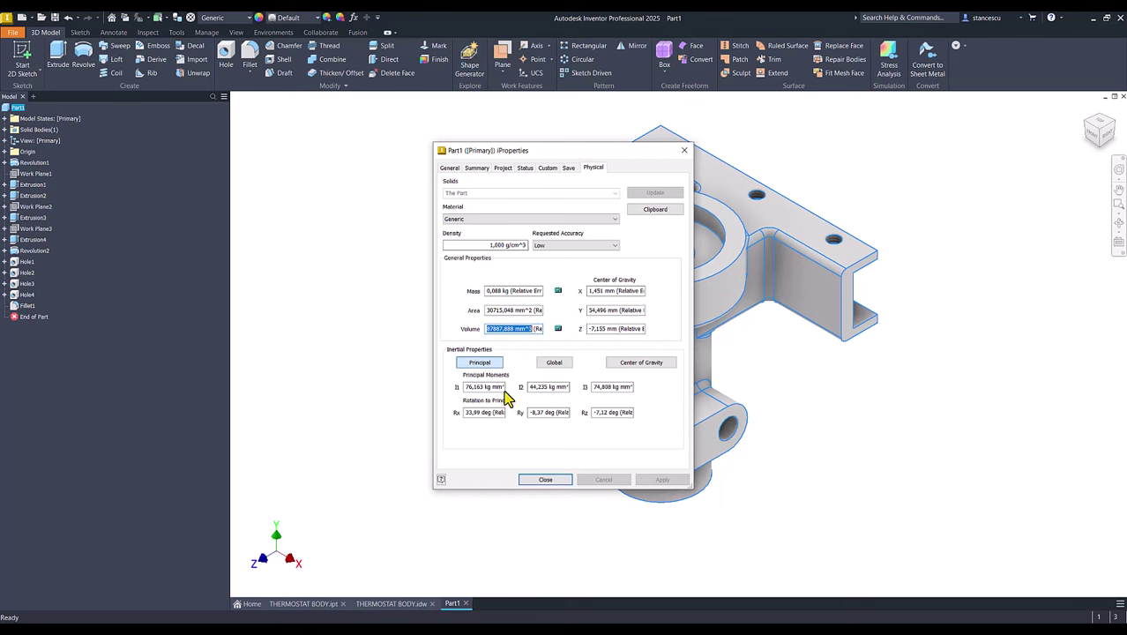
pyautogui.hotkey('ctrl', 'c')
pyautogui.click(544, 479)
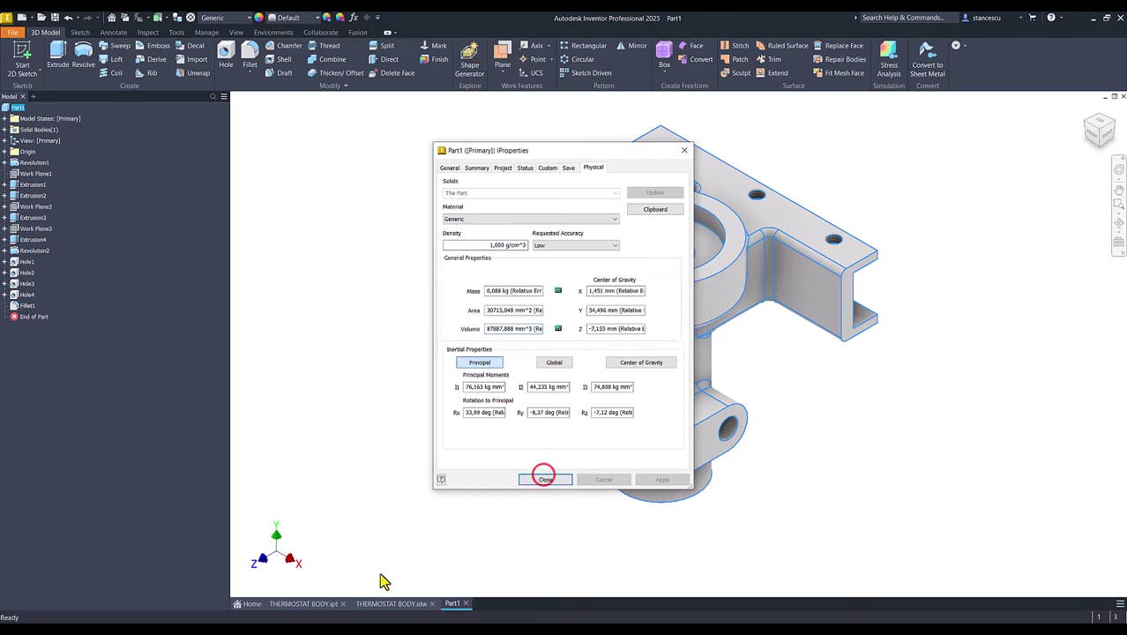
pyautogui.click(554, 480)
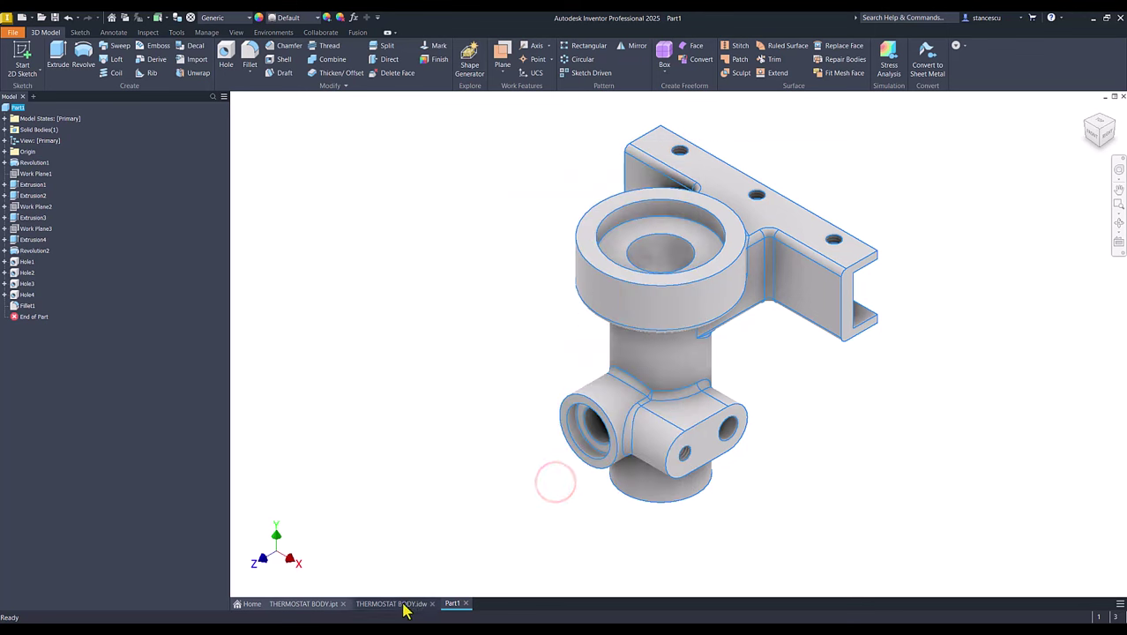
# Step: Try pasting the volume into the THERMOSTAT BODY drawing note, then cancel, keeping 87835,369 mm^3
pyautogui.click(399, 603)
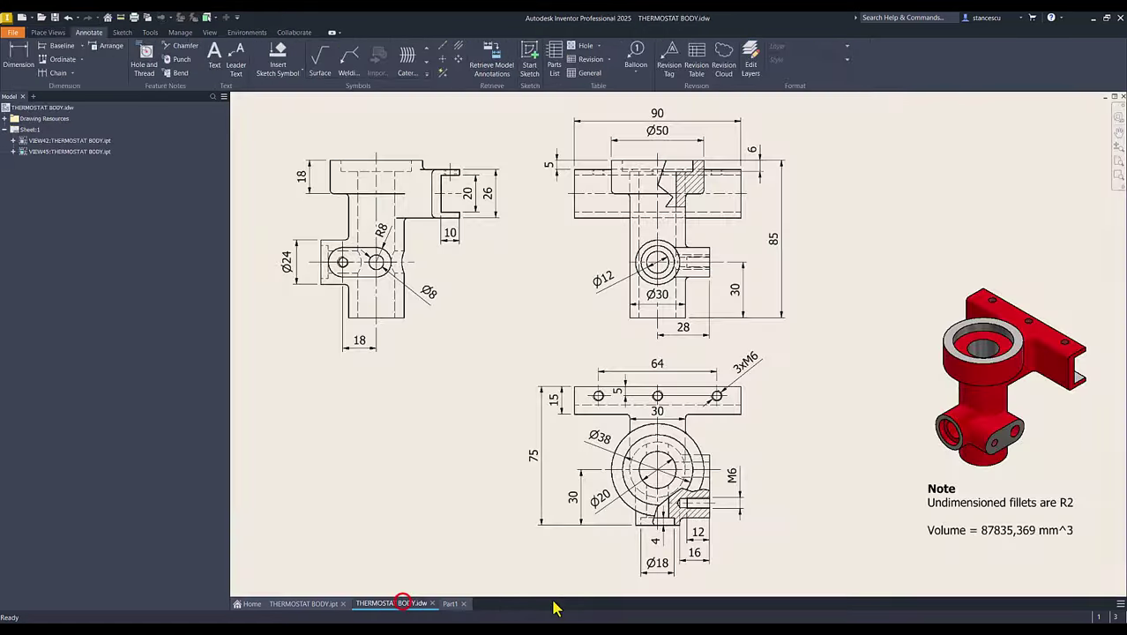
pyautogui.doubleClick(992, 530)
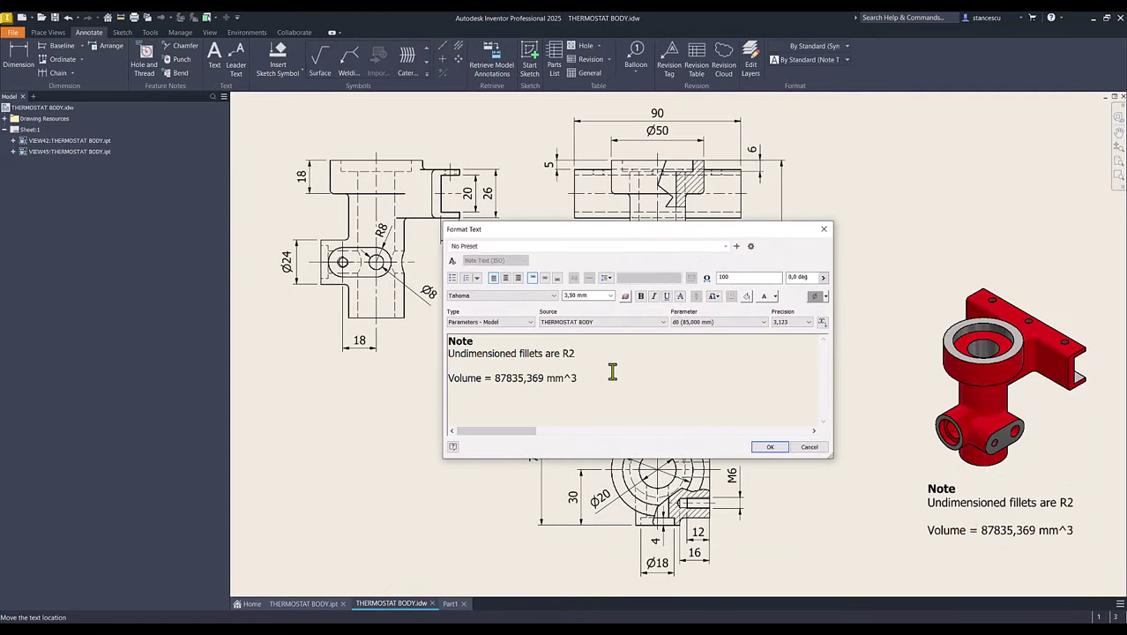
pyautogui.press('Return')
pyautogui.hotkey('ctrl', 'v')
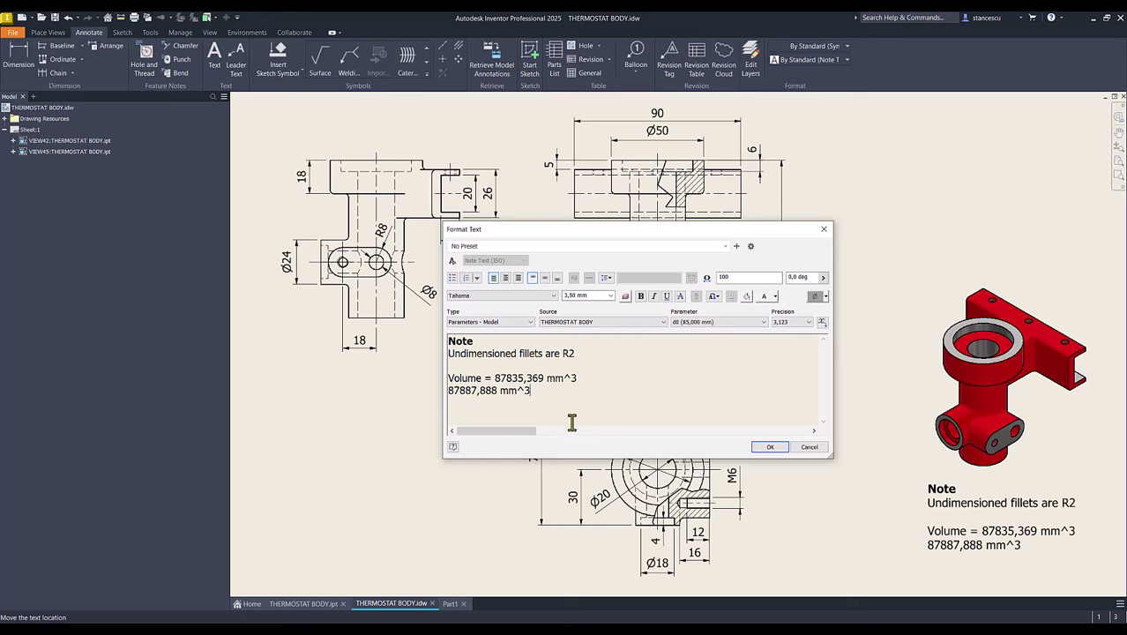
pyautogui.click(810, 448)
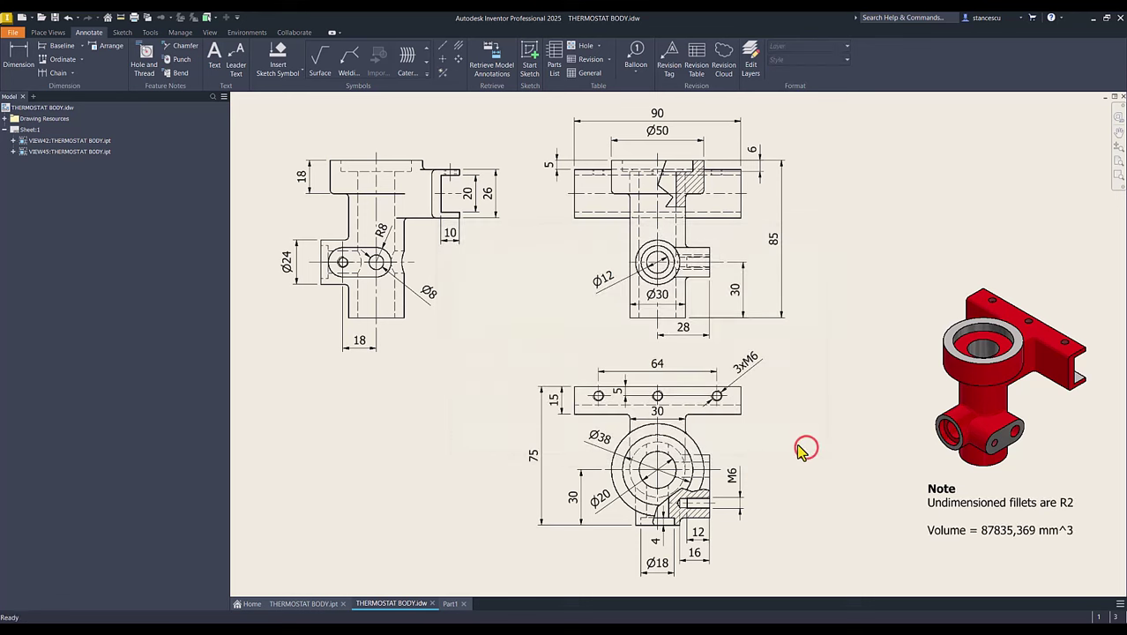
# Step: Edit Fillet1 in Part1 to add two missed edges, making 25 edges at 2 mm
pyautogui.click(450, 604)
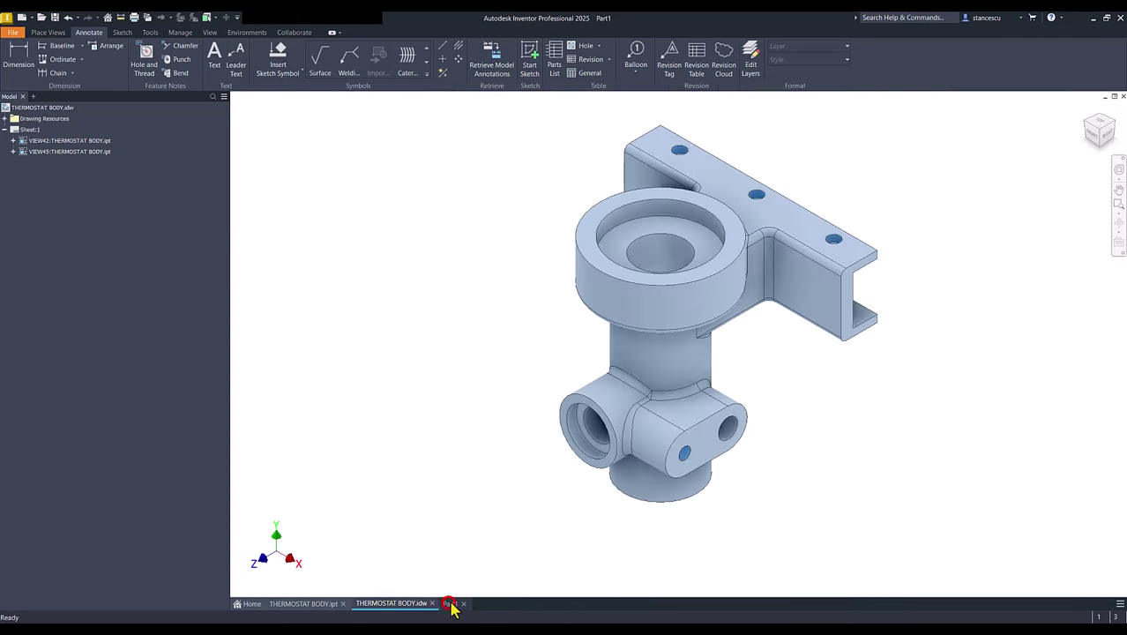
pyautogui.keyDown('shift'); pyautogui.moveTo(800, 433); pyautogui.dragTo(817, 432, button='middle'); pyautogui.keyUp('shift')
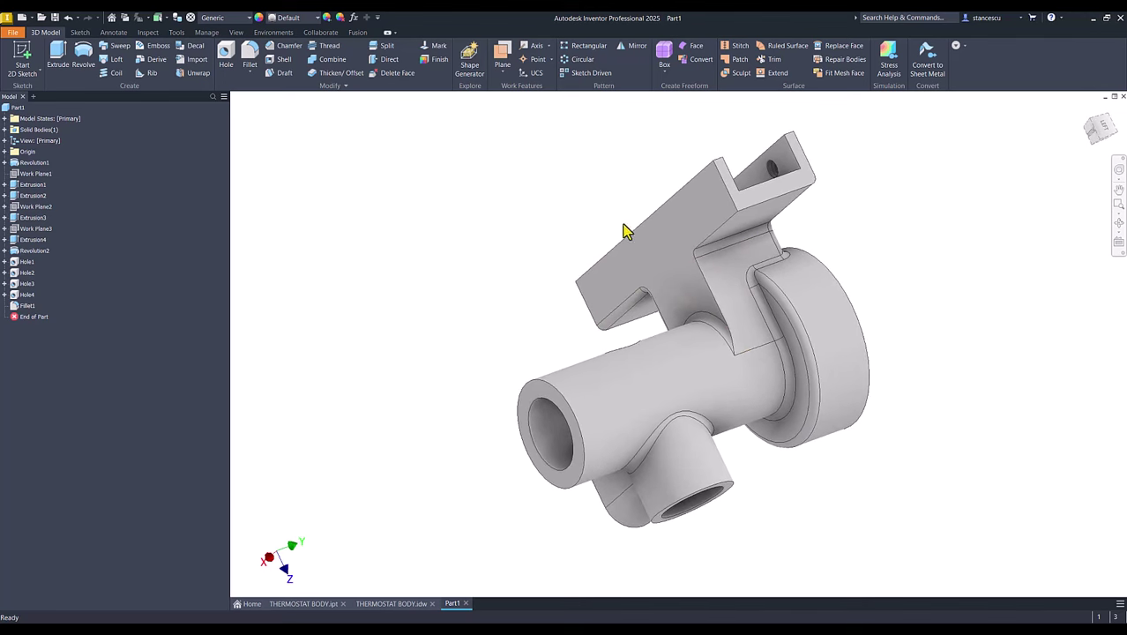
pyautogui.doubleClick(7, 306)
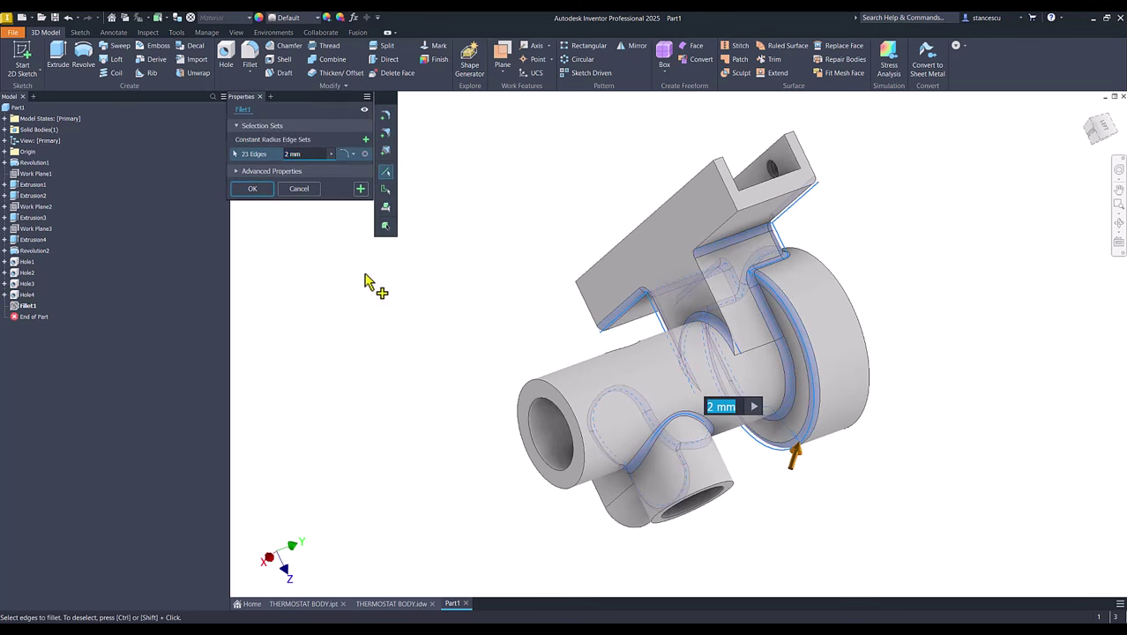
pyautogui.click(722, 235)
pyautogui.click(708, 282)
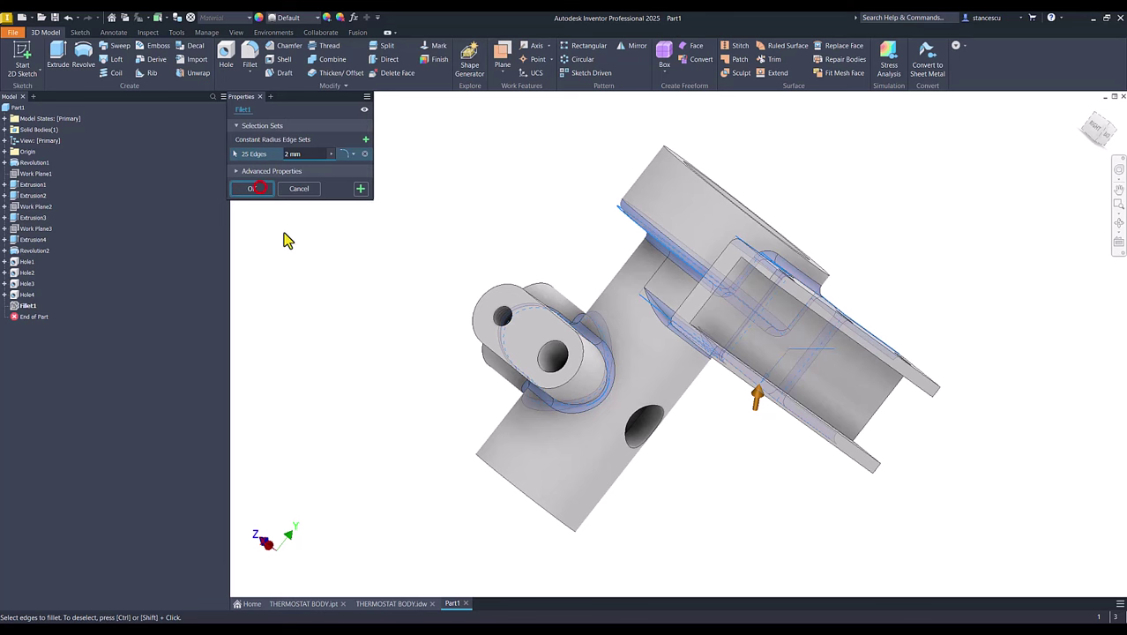
pyautogui.click(256, 187)
pyautogui.press('F6')
pyautogui.click(315, 263)
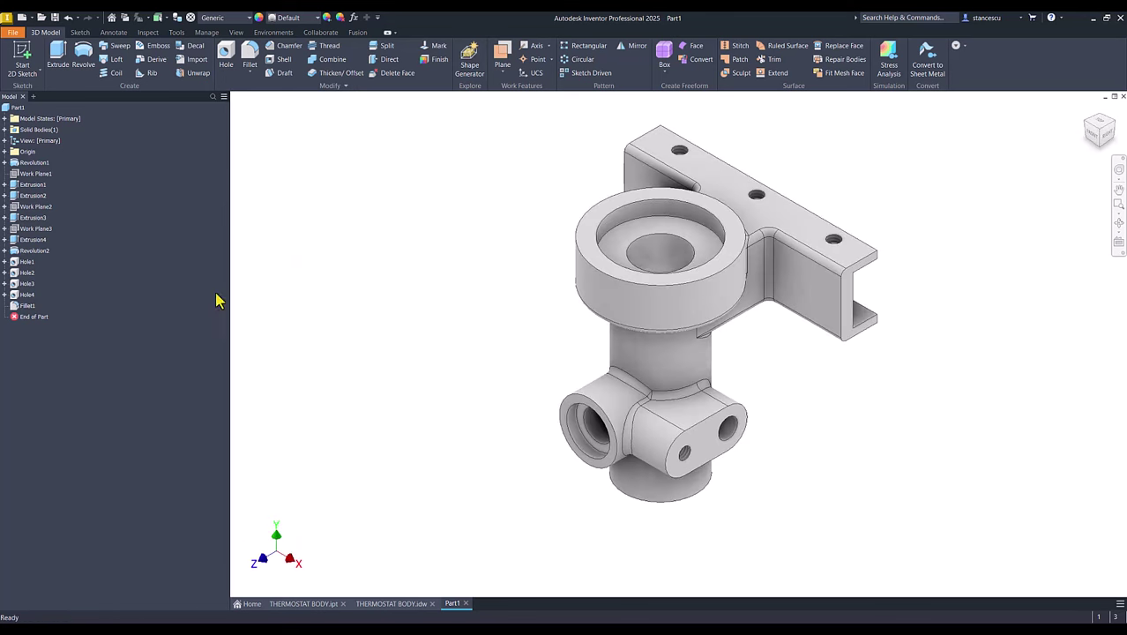
pyautogui.click(18, 107)
pyautogui.rightClick(17, 108)
pyautogui.click(68, 261)
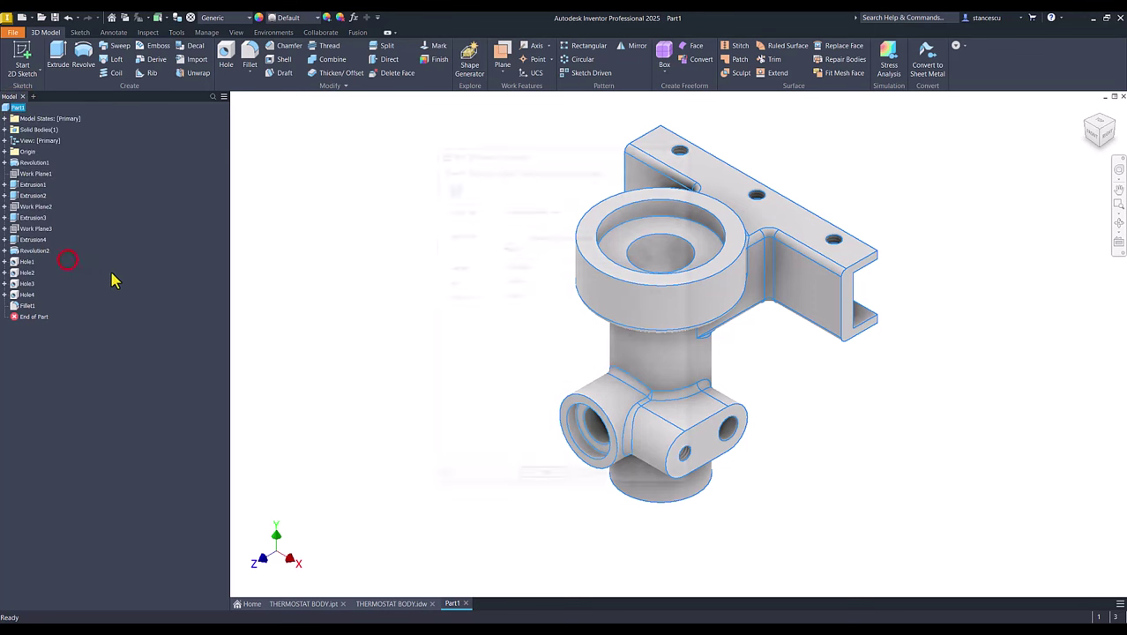
pyautogui.click(594, 168)
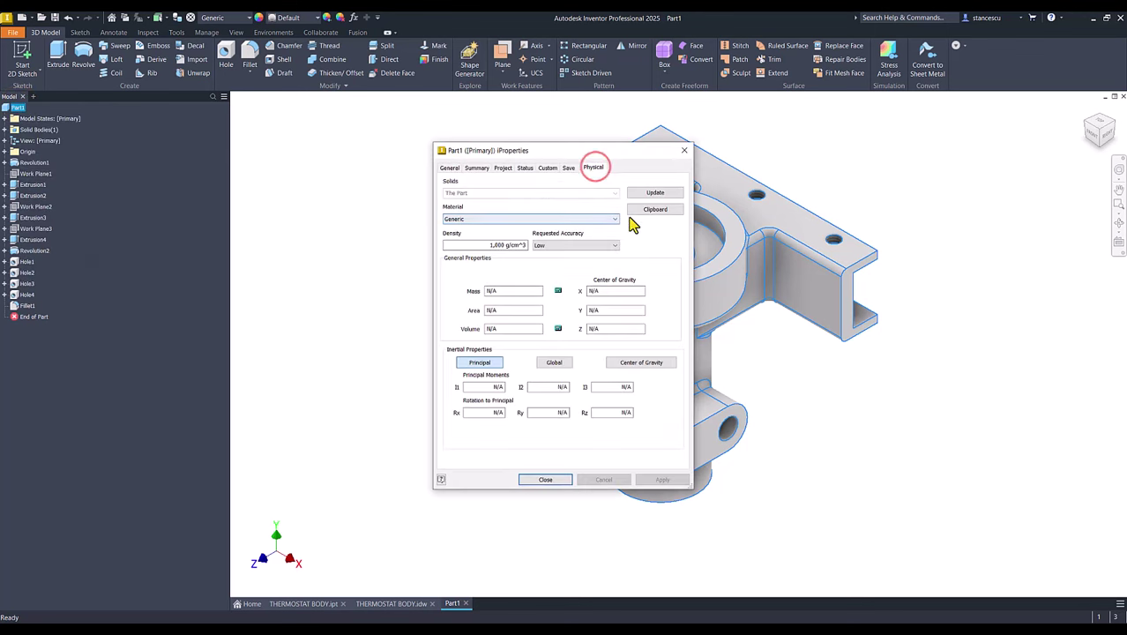
pyautogui.click(653, 191)
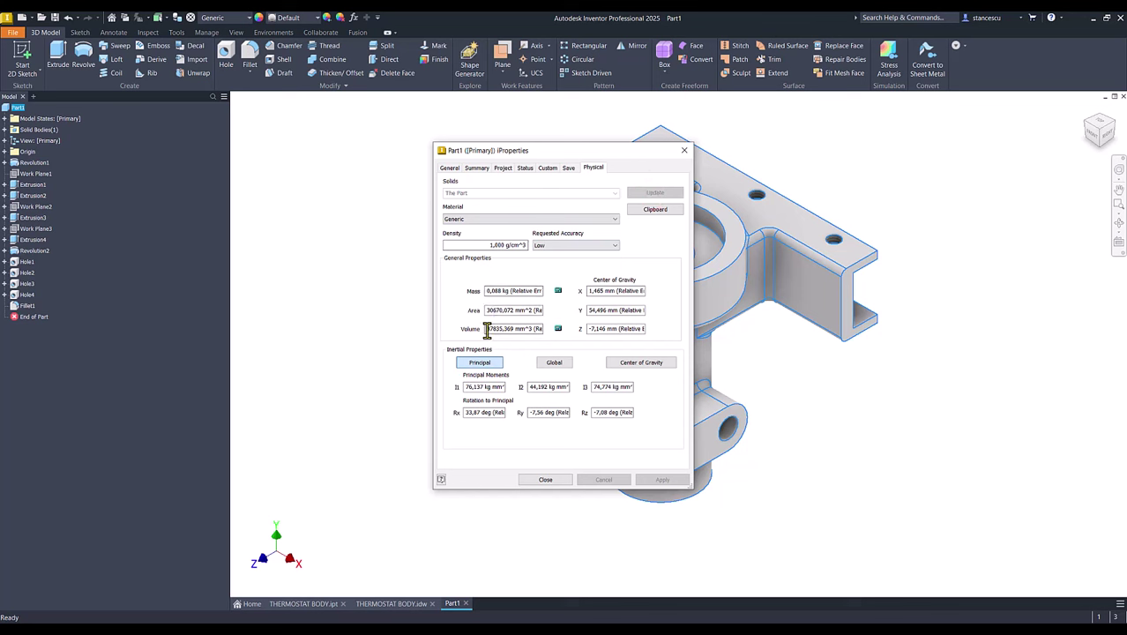
pyautogui.moveTo(484, 328); pyautogui.dragTo(529, 331)
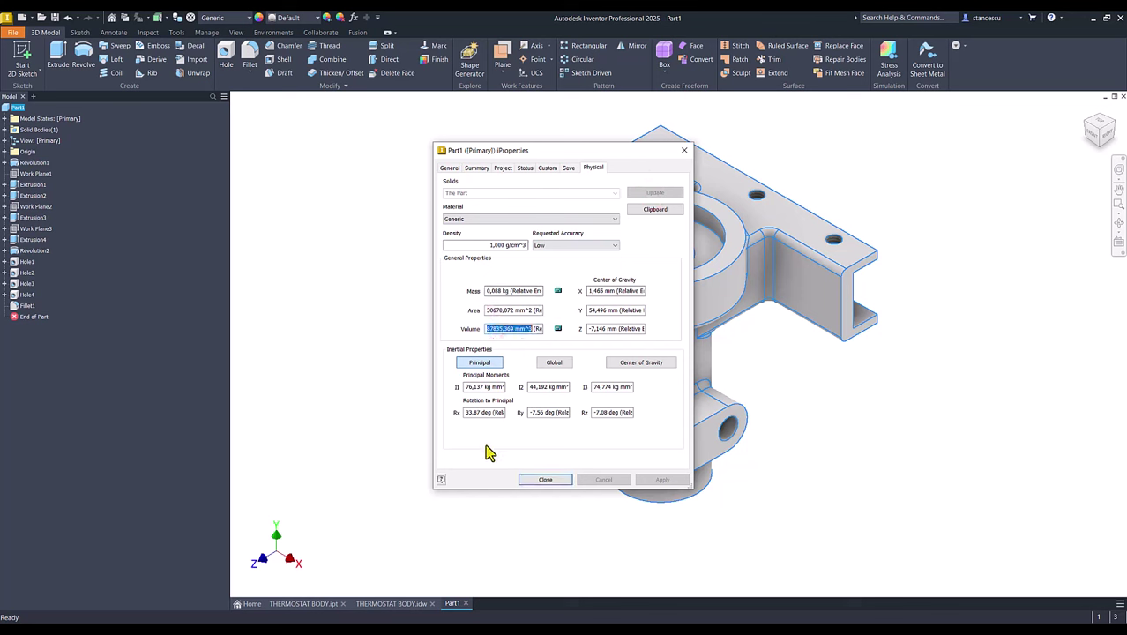
pyautogui.hotkey('ctrl', 'c')
pyautogui.click(522, 482)
pyautogui.click(407, 605)
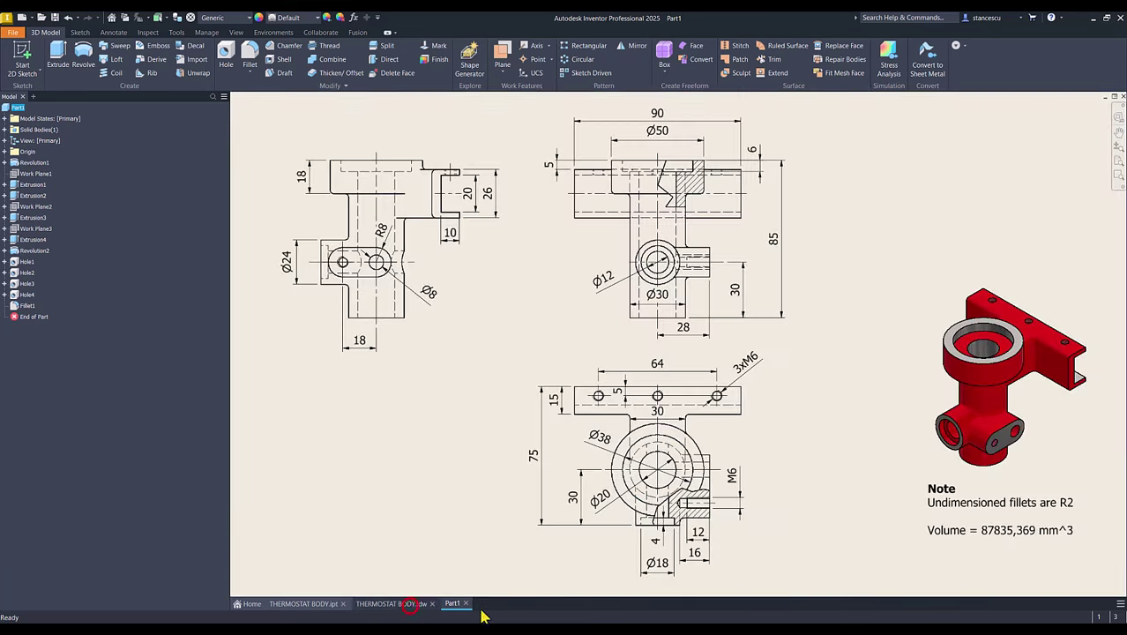
pyautogui.click(1005, 535)
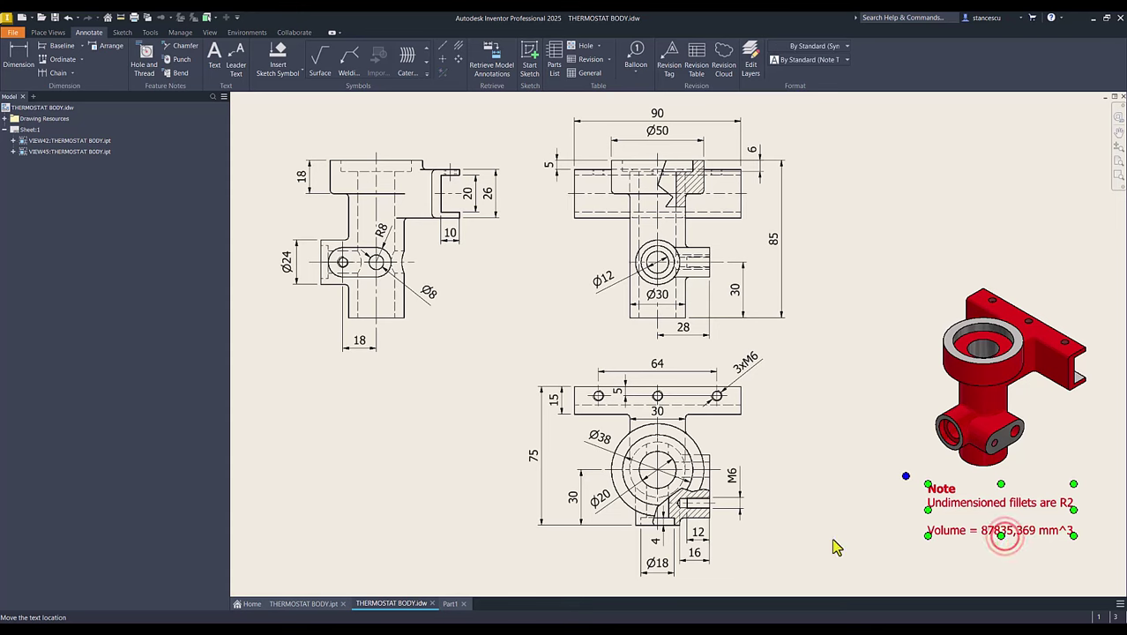
pyautogui.press('Return')
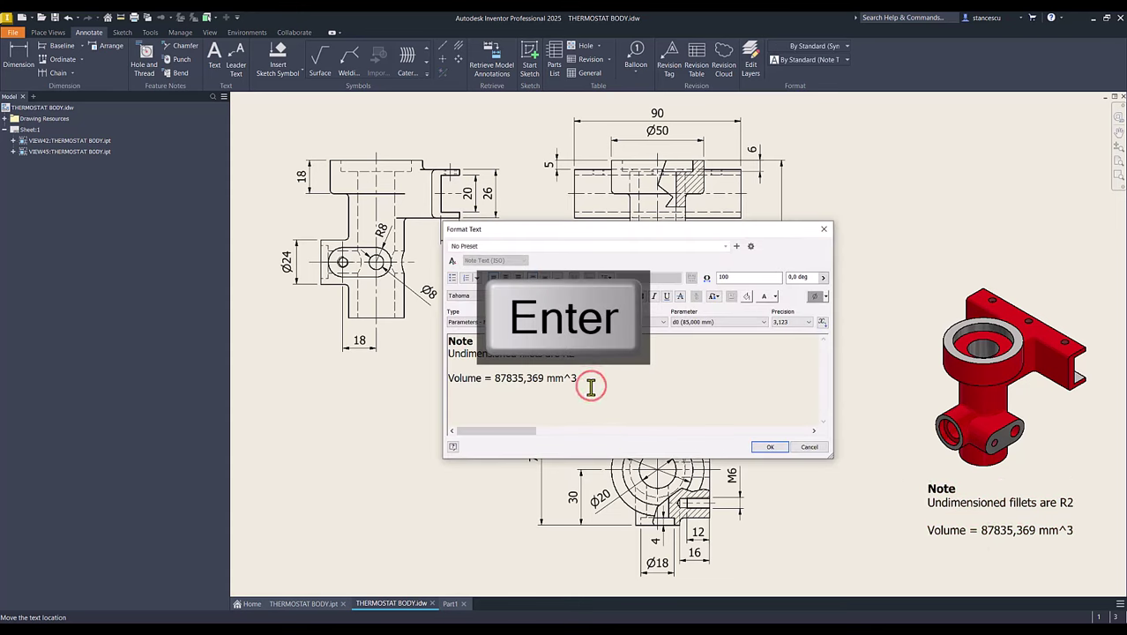
pyautogui.hotkey('ctrl', 'v')
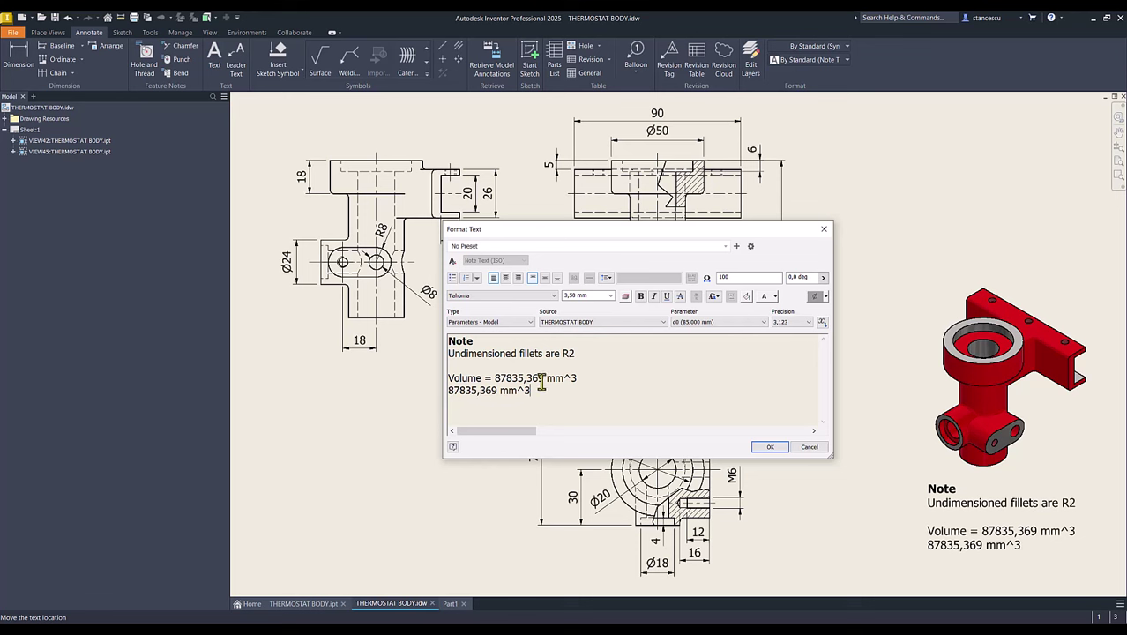
pyautogui.click(810, 447)
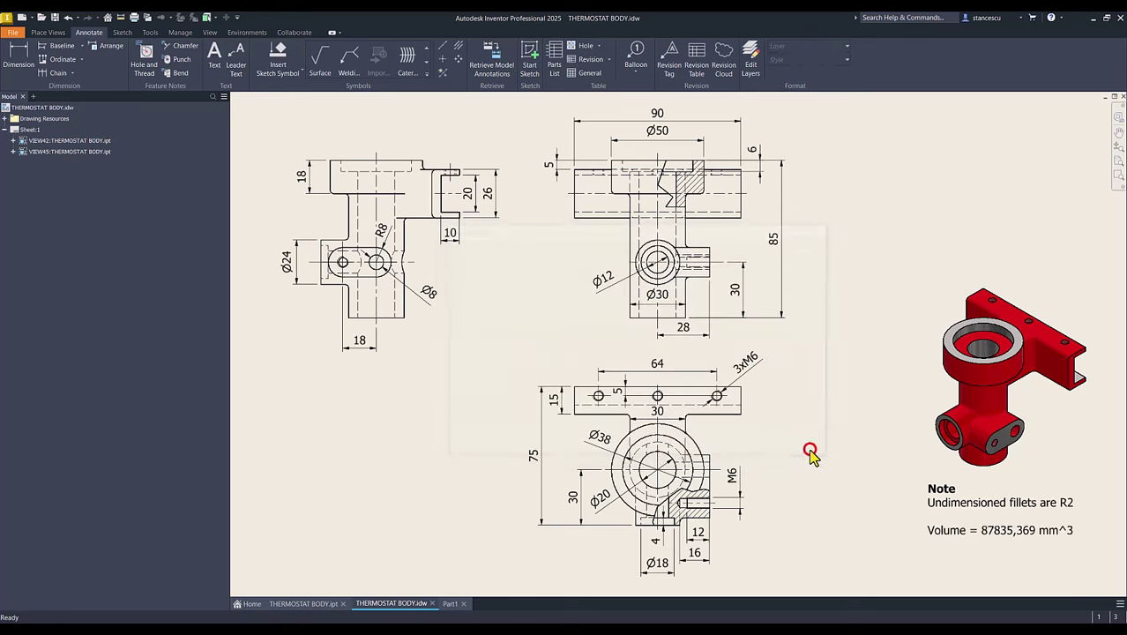
pyautogui.click(849, 358)
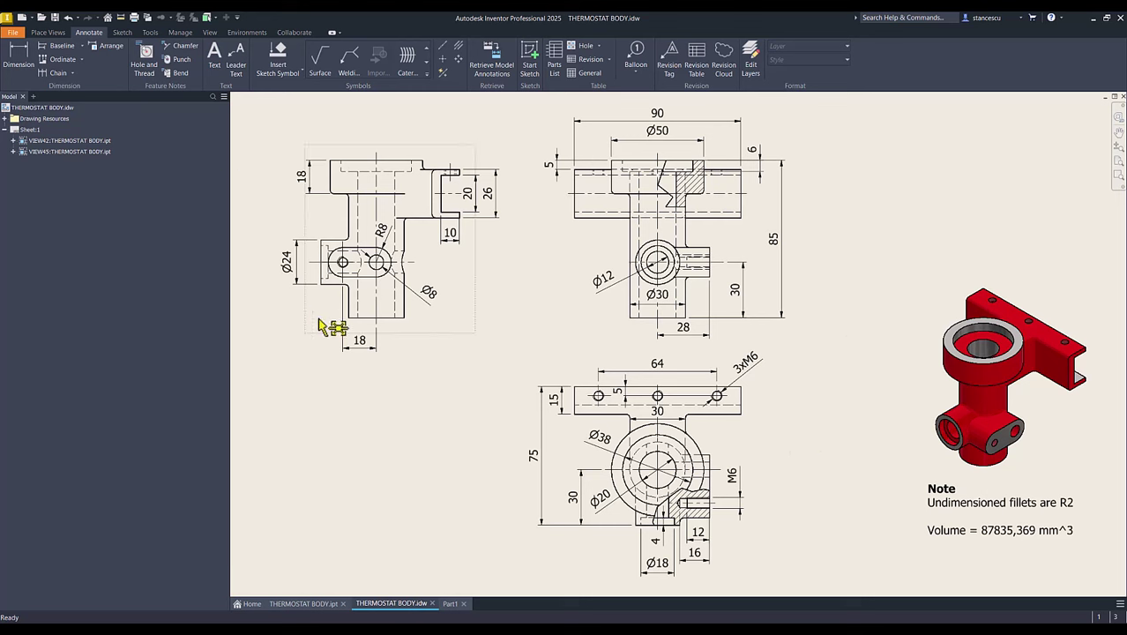
pyautogui.click(451, 603)
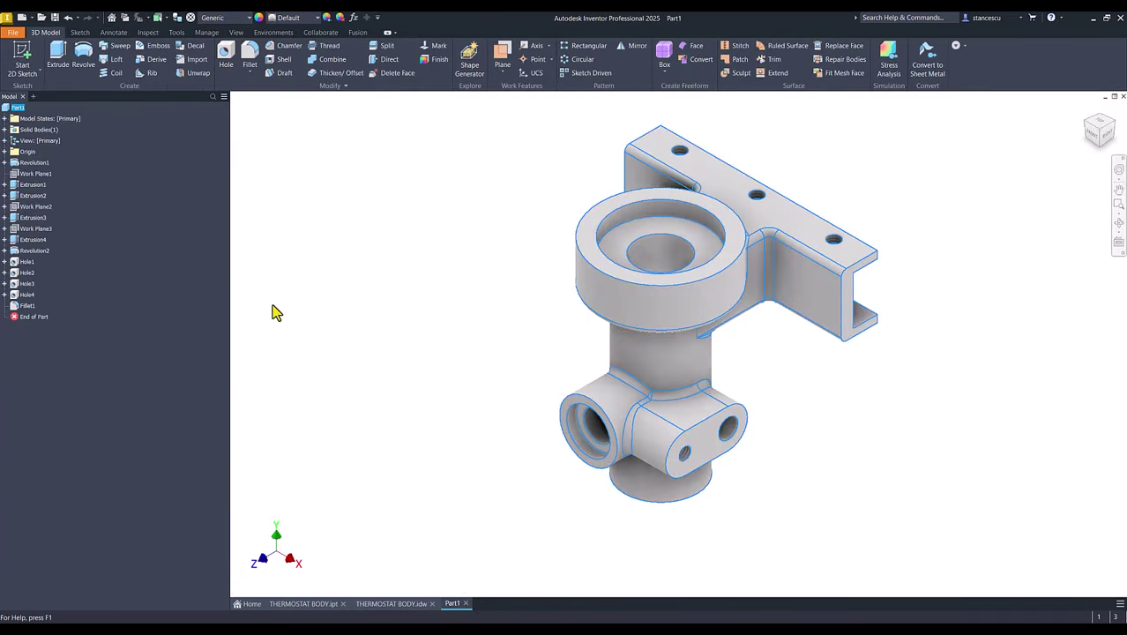
# Step: Set Part1's material to Steel, Cast and its appearance to Red
pyautogui.scroll(-5, 273, 312)
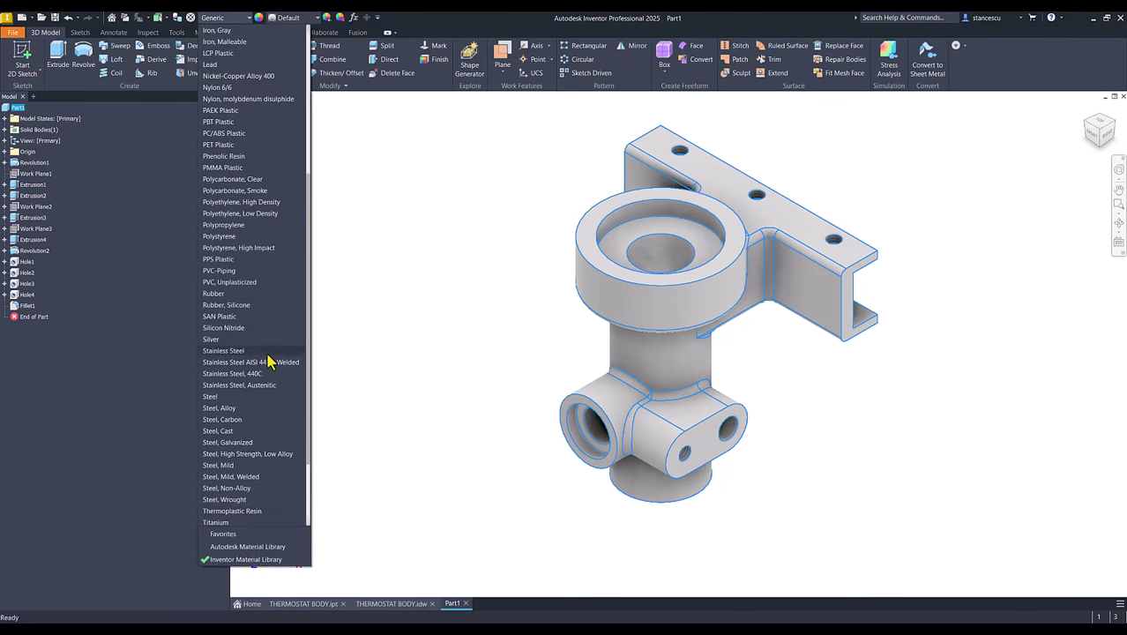
pyautogui.click(226, 432)
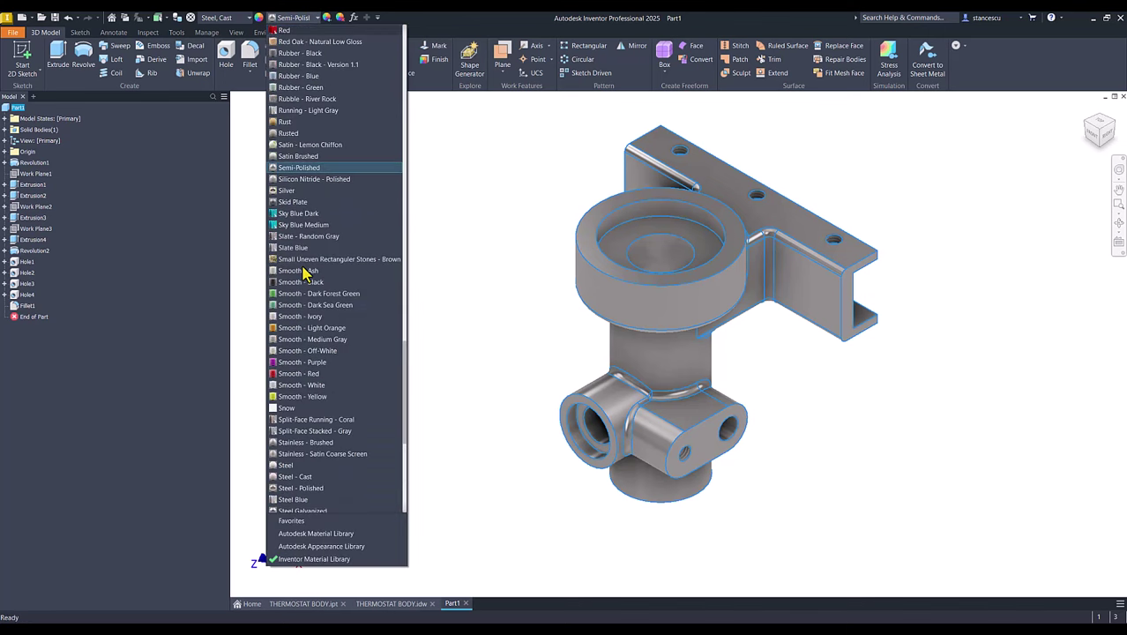
pyautogui.click(285, 34)
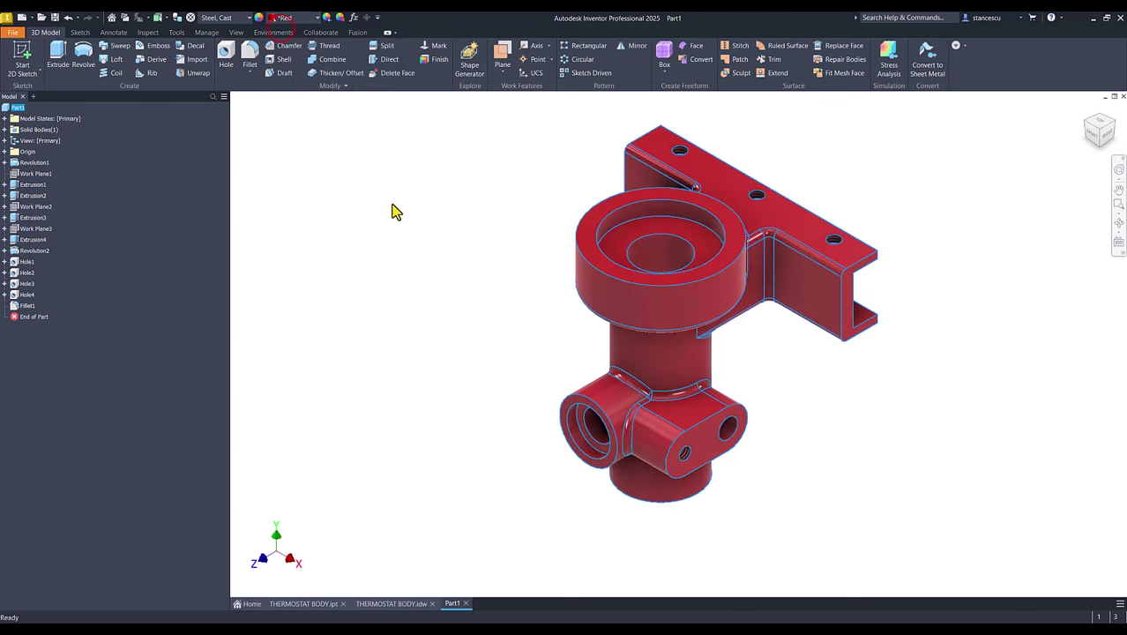
pyautogui.click(392, 204)
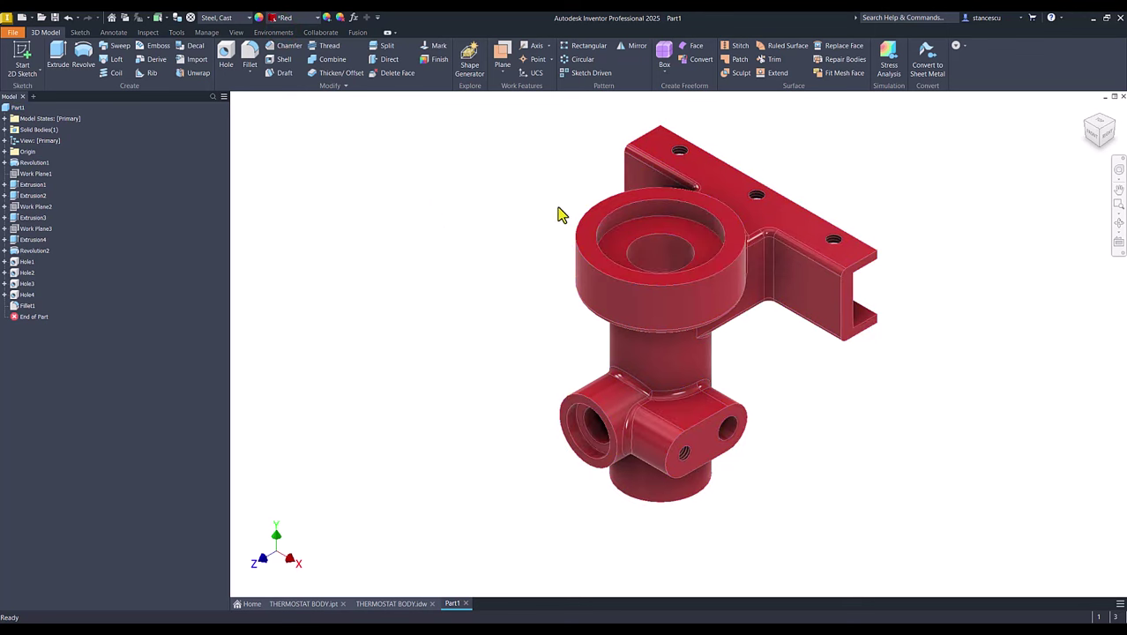
pyautogui.click(589, 221)
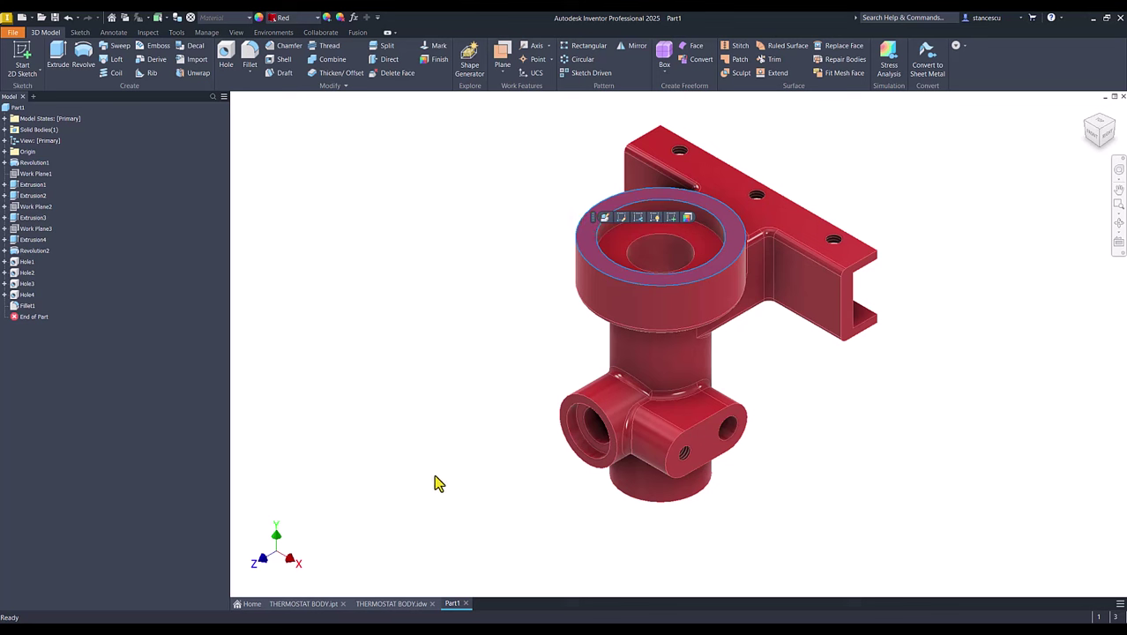
# Step: Select the bore, left boss front face and bottom end face along with the top ring
pyautogui.keyDown('ctrl'); pyautogui.click(647, 259); pyautogui.keyUp('ctrl')
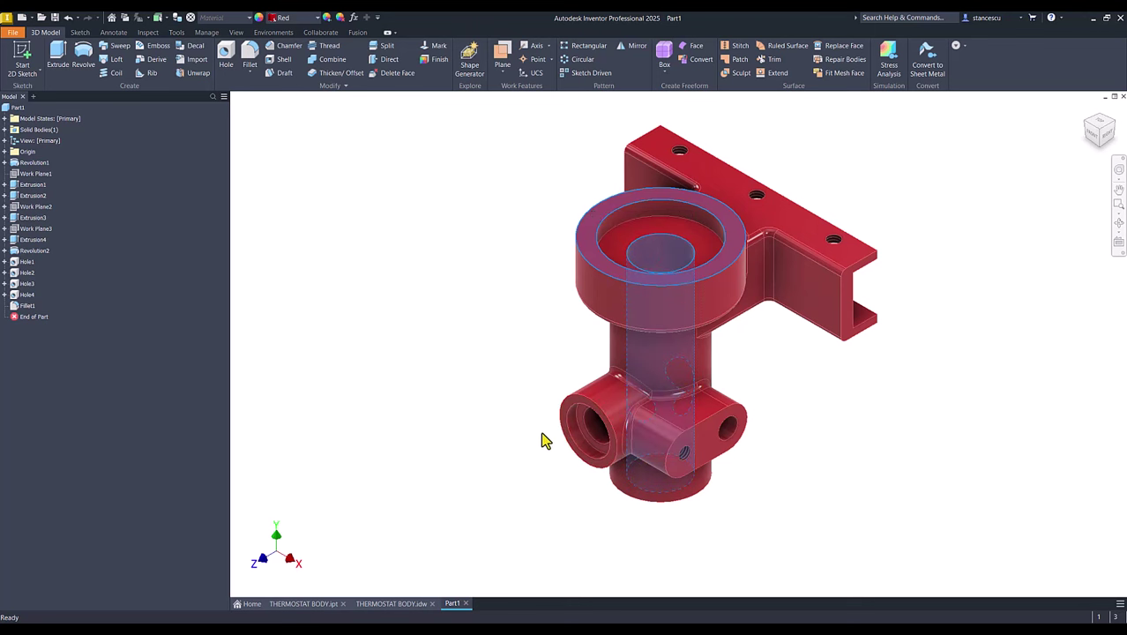
pyautogui.scroll(3, 541, 437)
pyautogui.keyDown('ctrl'); pyautogui.click(582, 413); pyautogui.keyUp('ctrl')
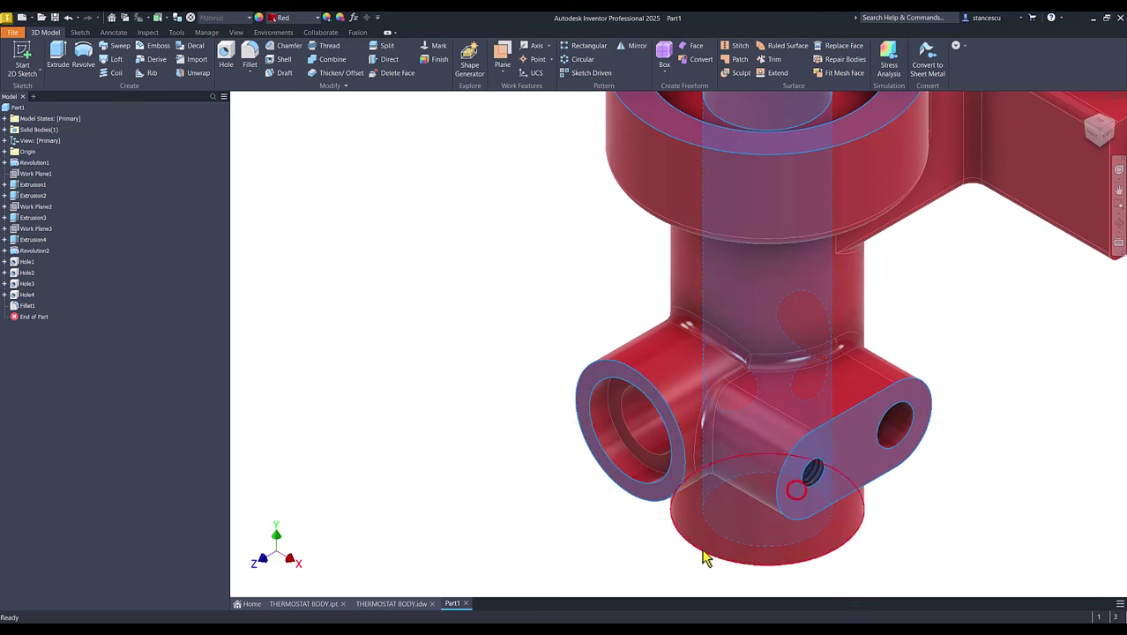
pyautogui.press('F5')
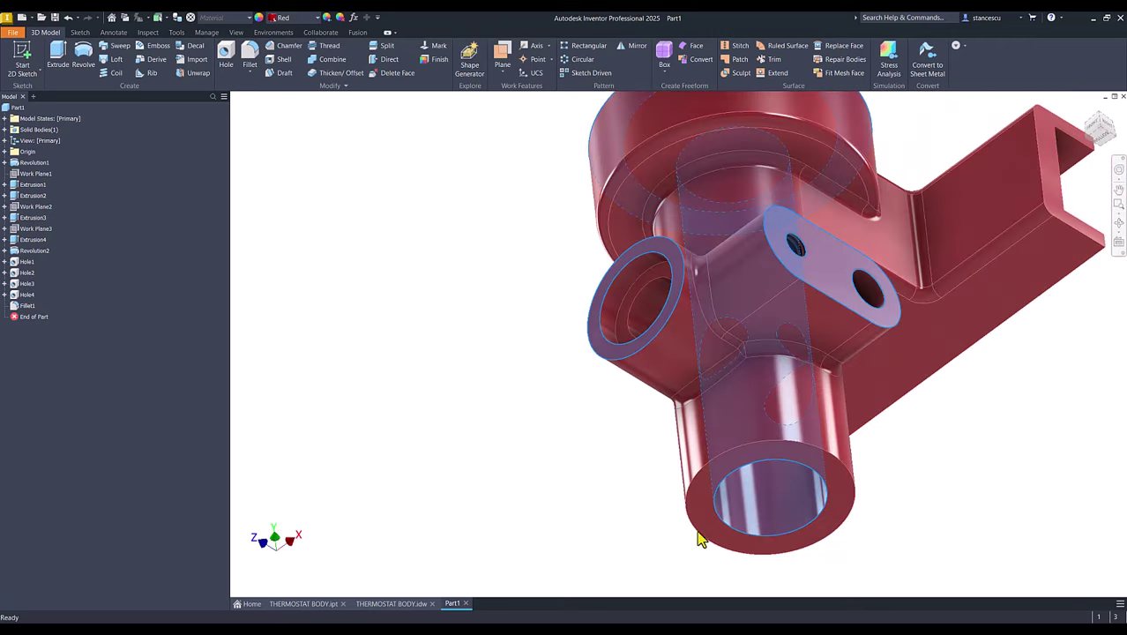
pyautogui.click(702, 526)
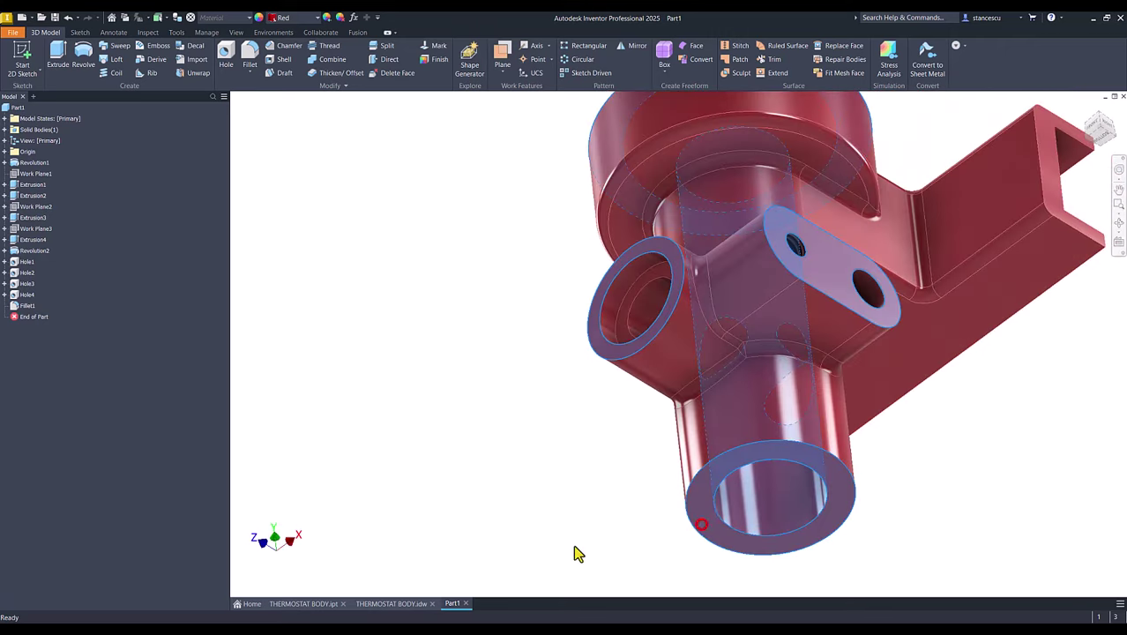
pyautogui.press('F5')
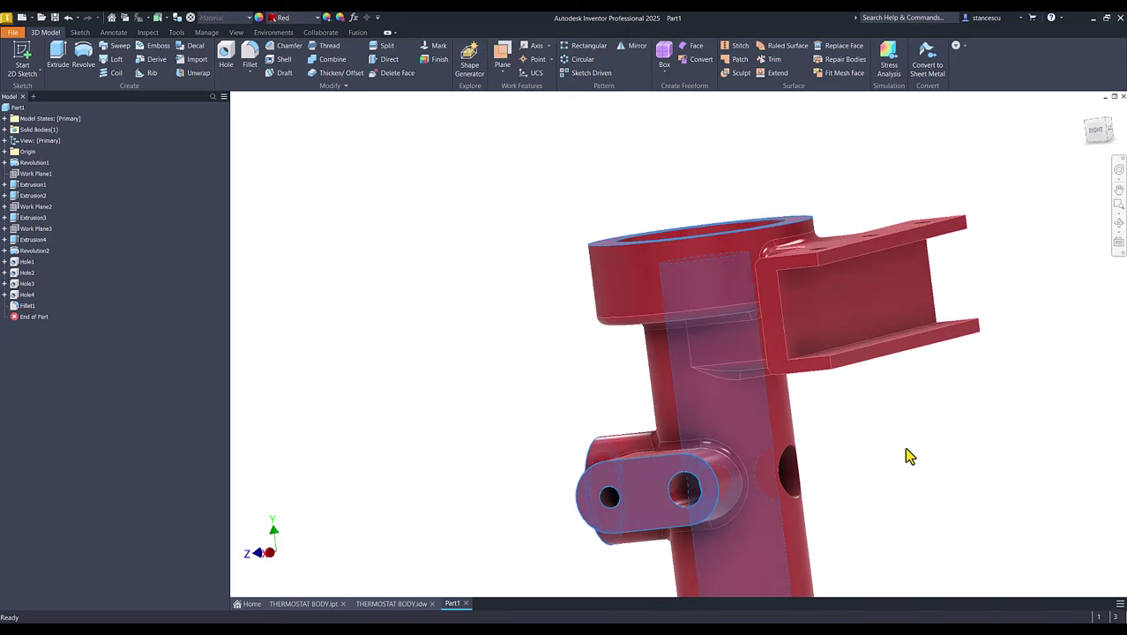
pyautogui.press('F5')
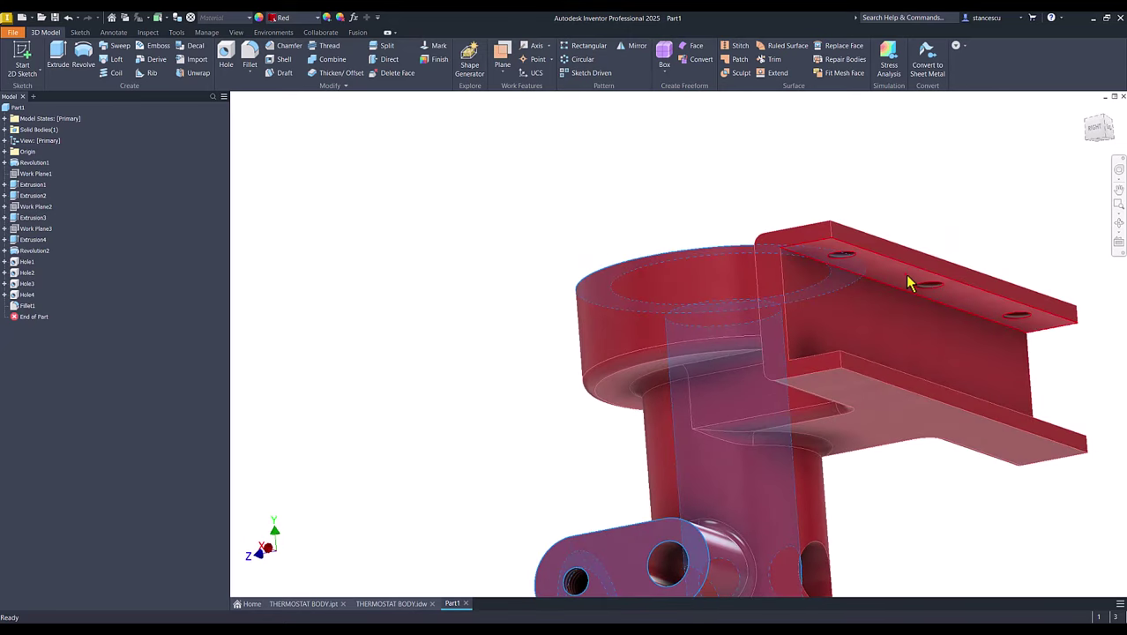
pyautogui.press('F5')
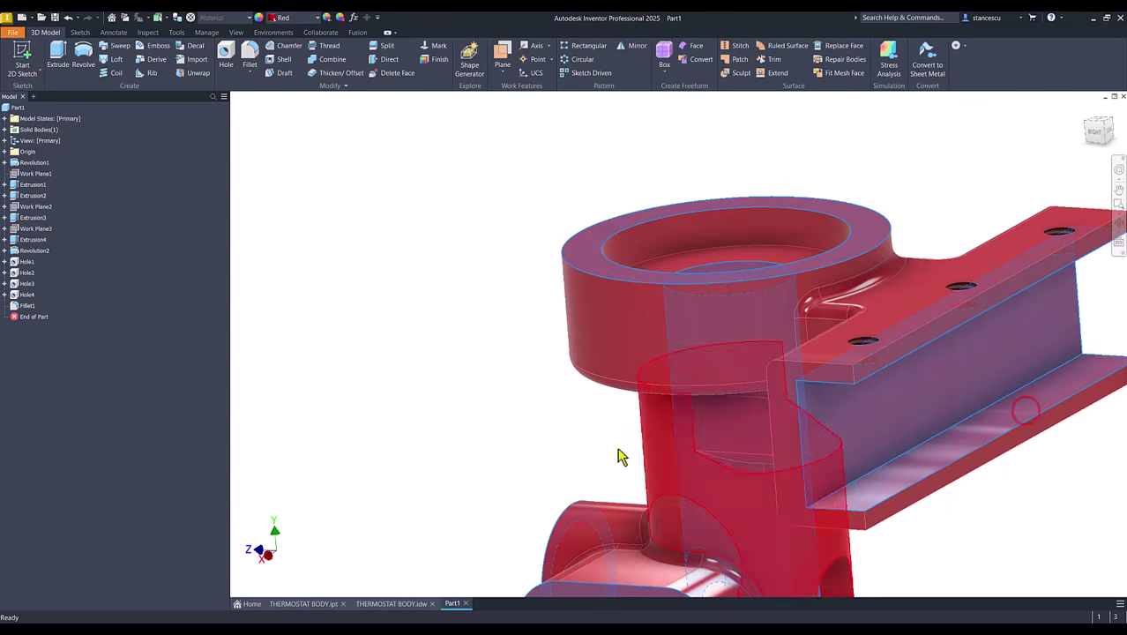
pyautogui.press('F5')
pyautogui.press('F5')
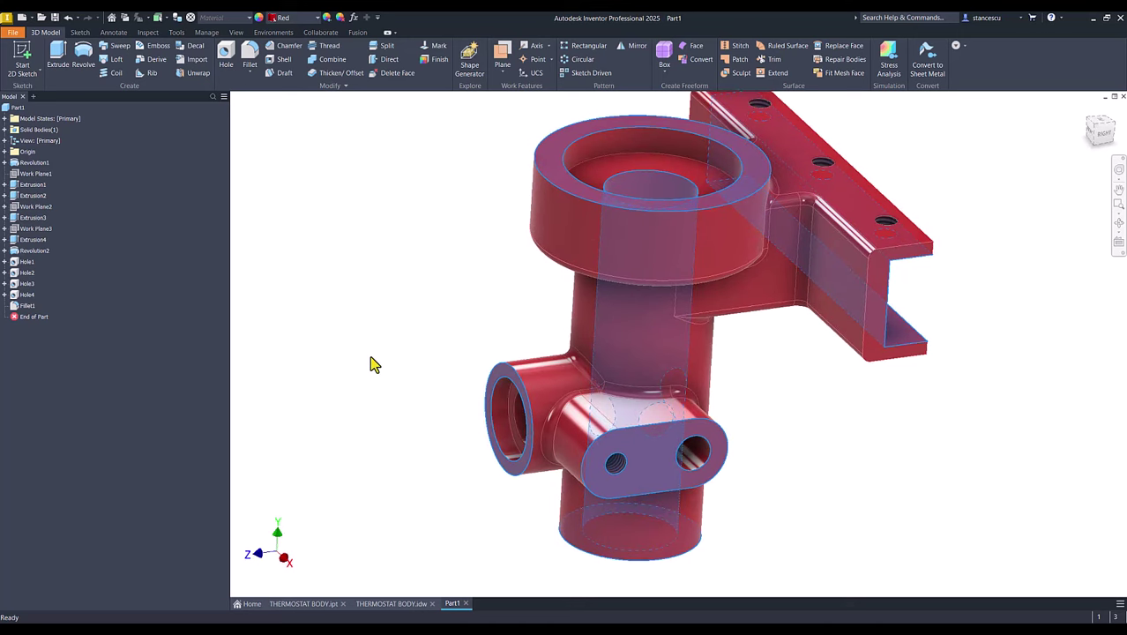
# Step: Give the selected machined faces a grey steel appearance
pyautogui.click(306, 17)
pyautogui.scroll(-1, 318, 357)
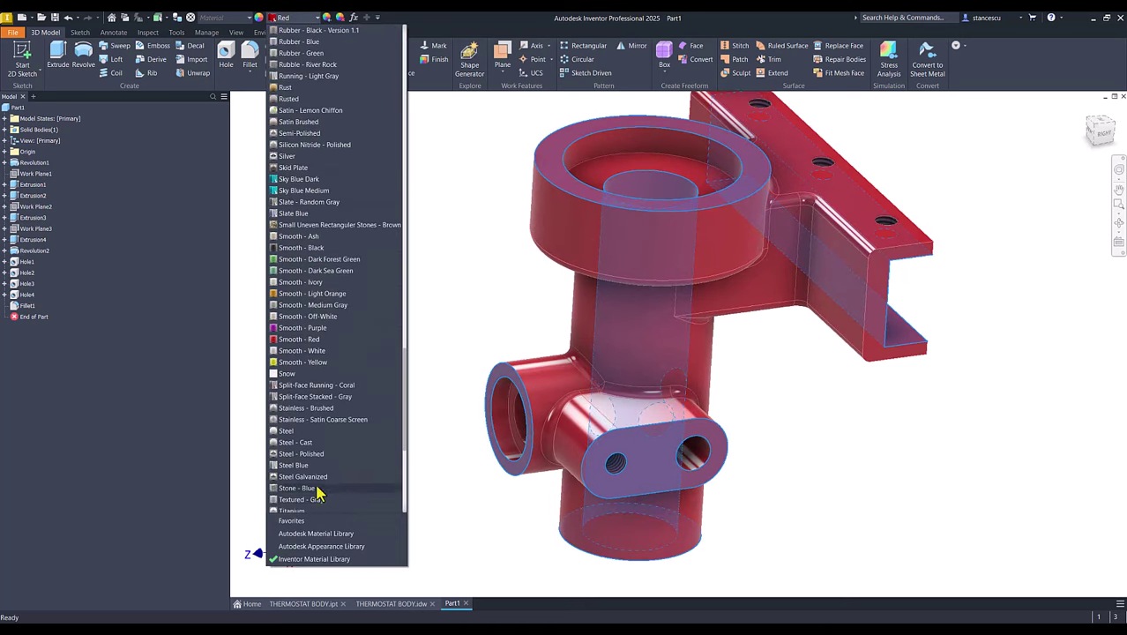
pyautogui.click(316, 454)
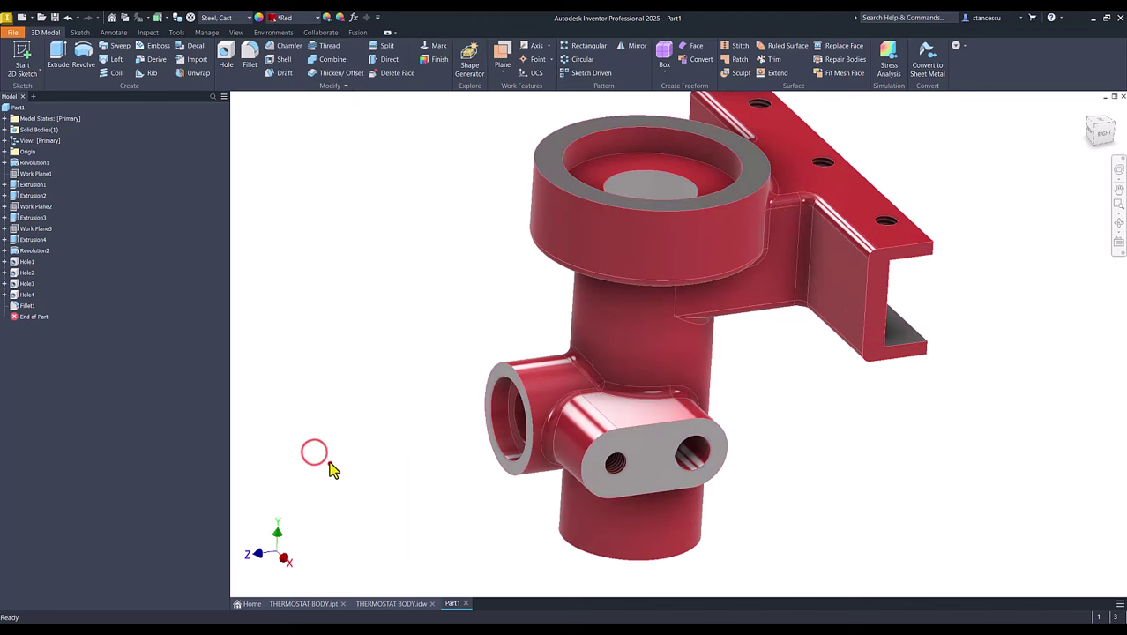
pyautogui.press('F6')
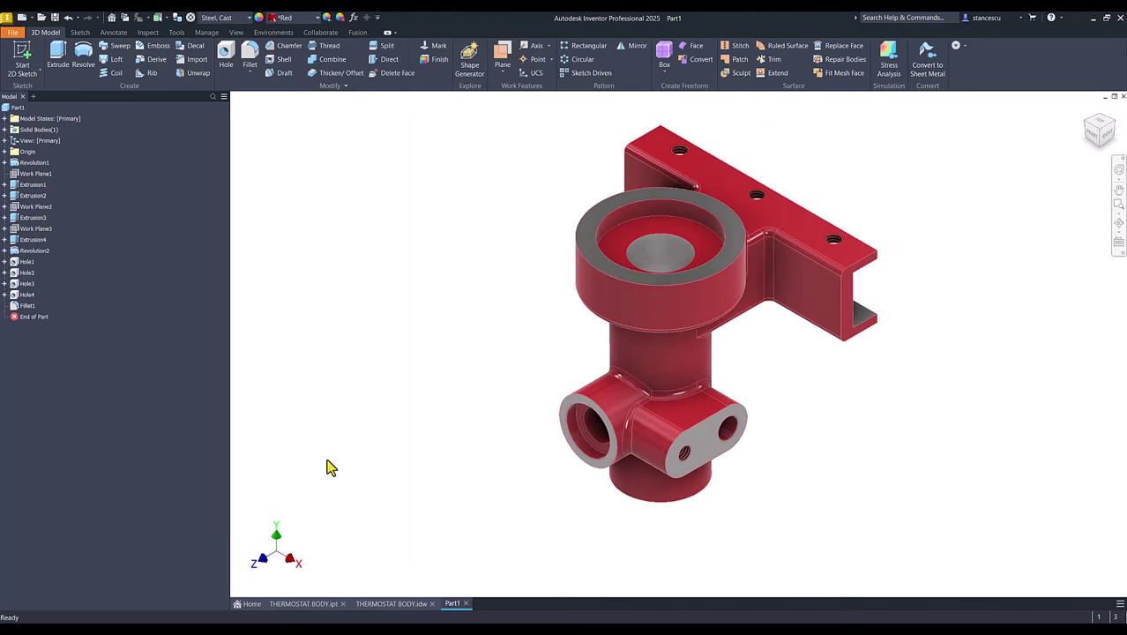
# Step: Switch Part1's visual style to Shaded
pyautogui.click(237, 33)
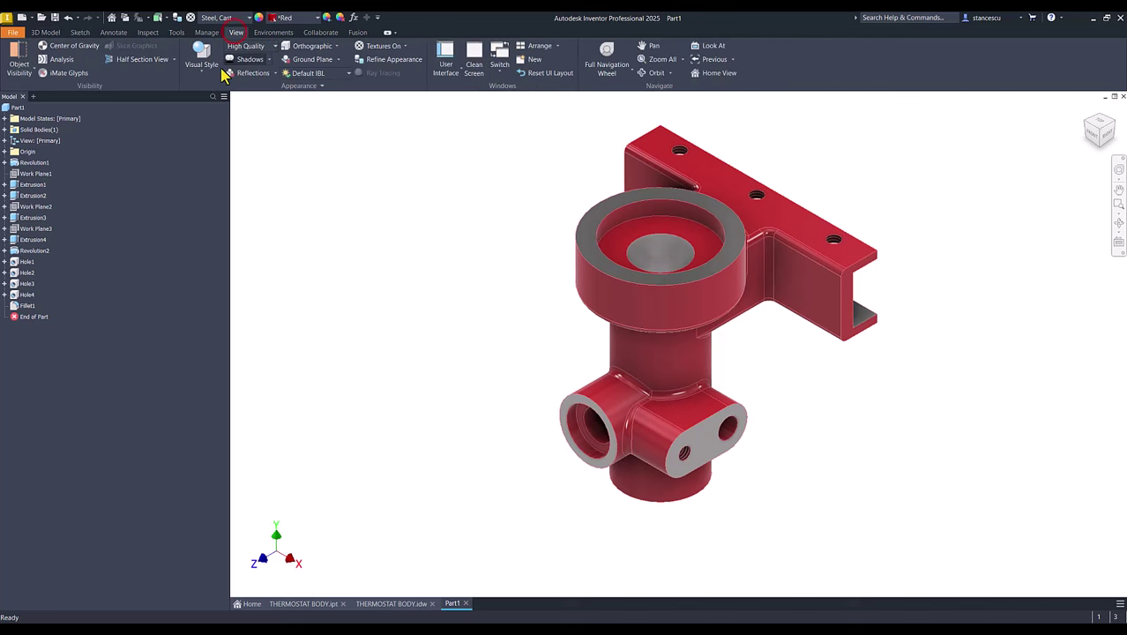
pyautogui.click(202, 61)
pyautogui.click(214, 119)
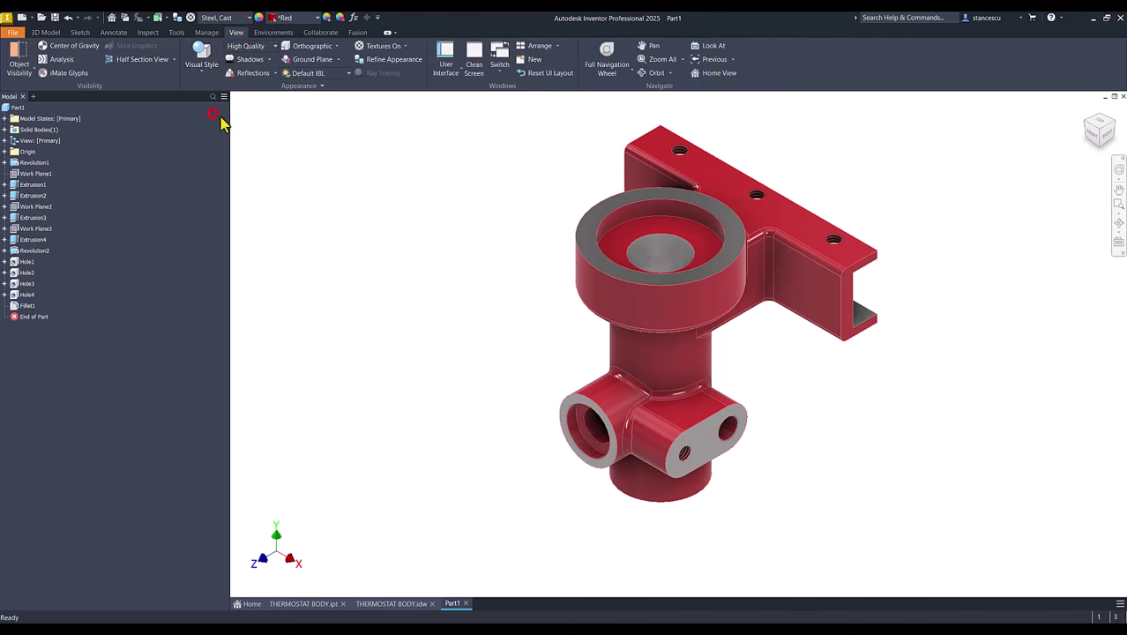
pyautogui.click(431, 259)
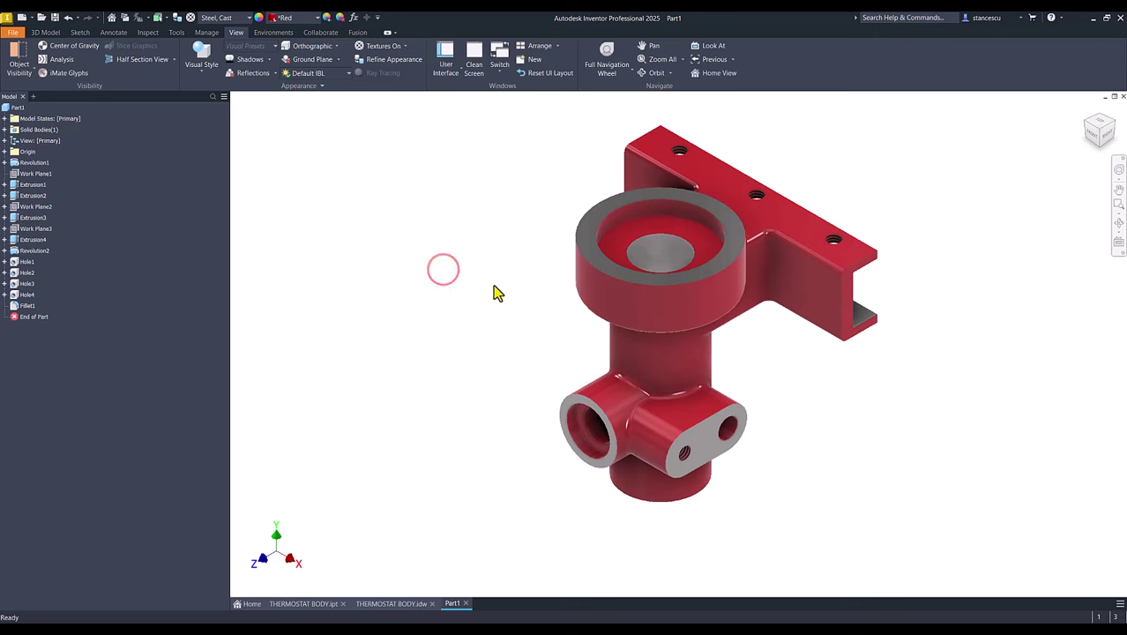
# Step: Compare Part1's look with the display settings of THERMOSTAT BODY.ipt
pyautogui.click(305, 605)
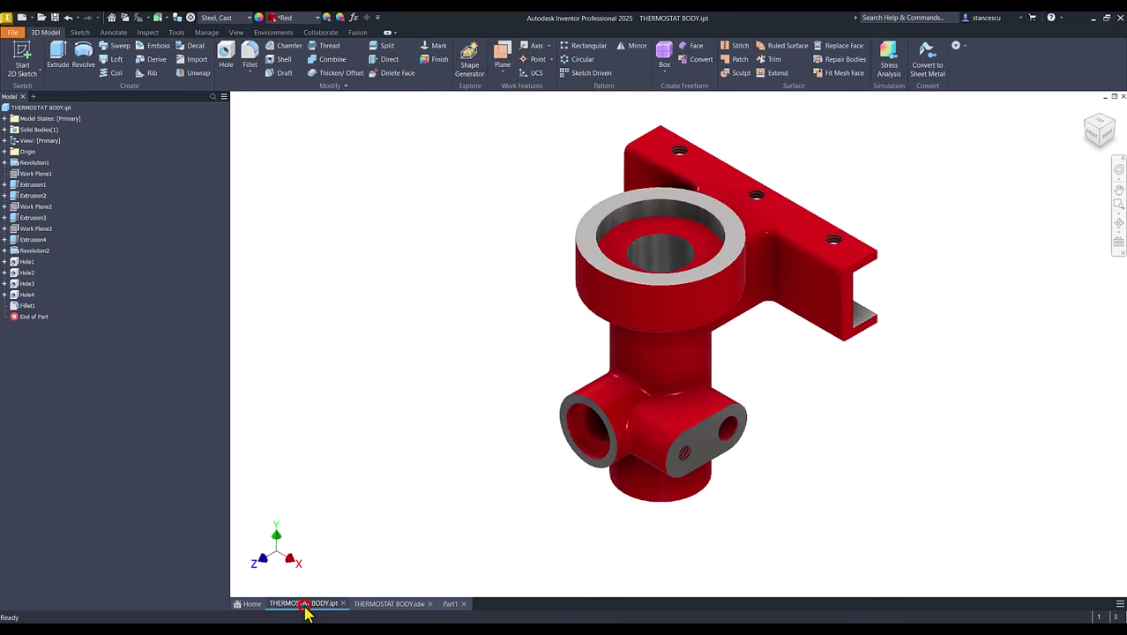
pyautogui.click(448, 606)
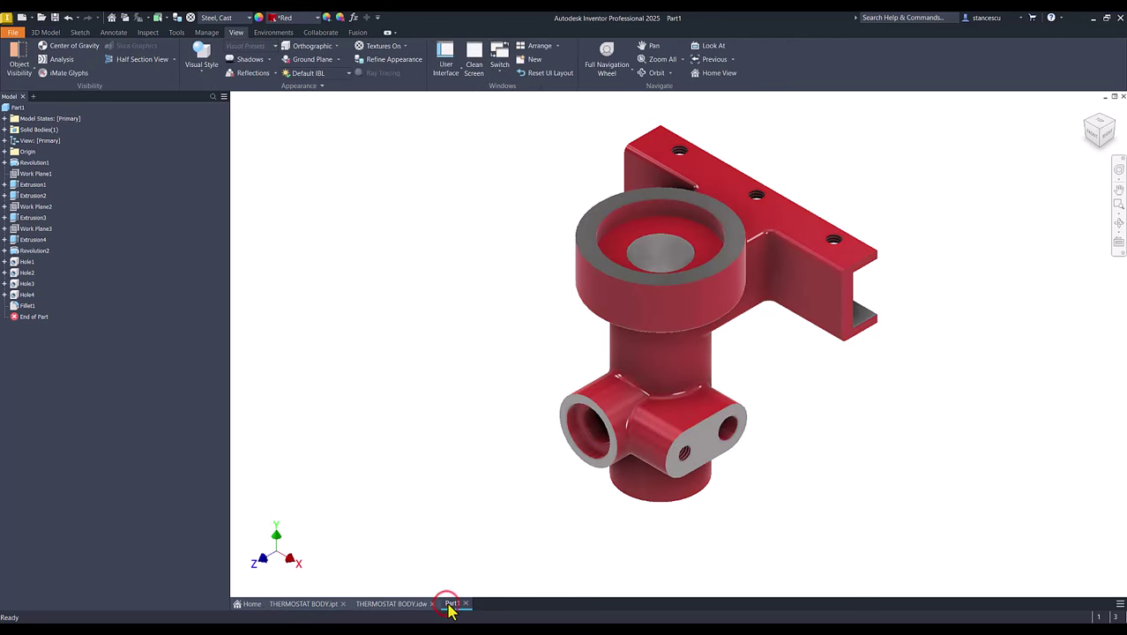
pyautogui.click(320, 608)
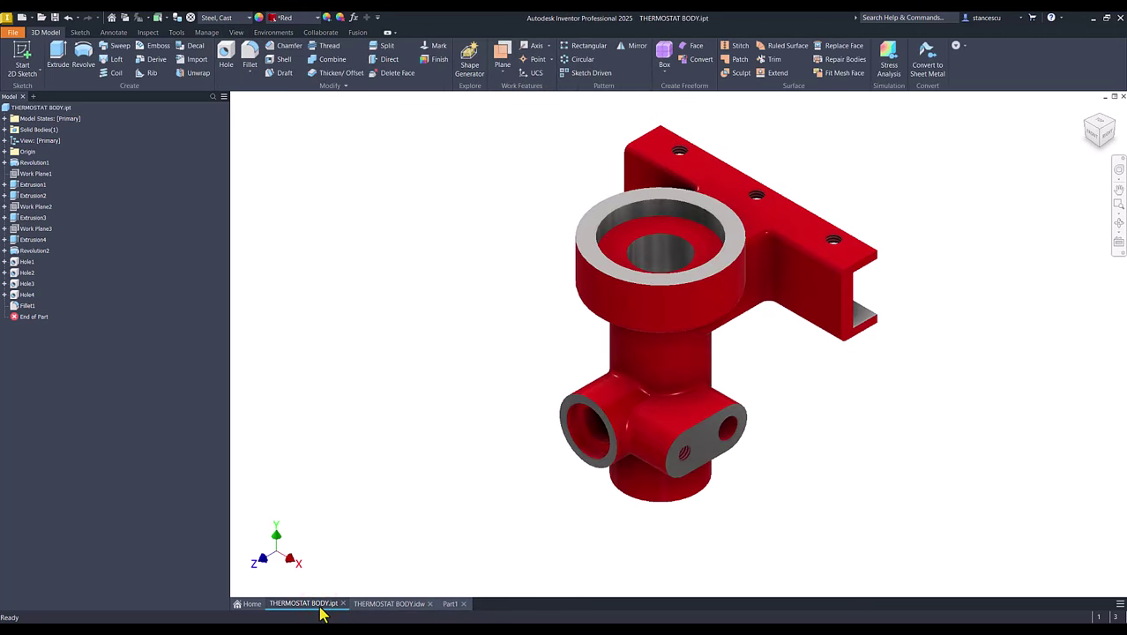
pyautogui.click(237, 36)
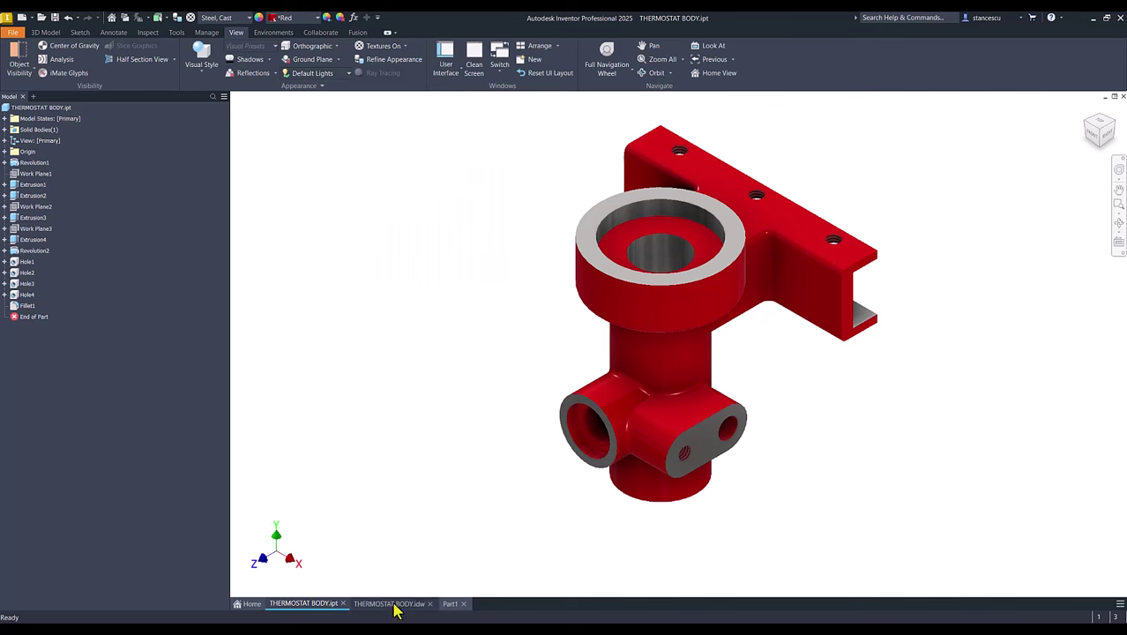
pyautogui.click(448, 605)
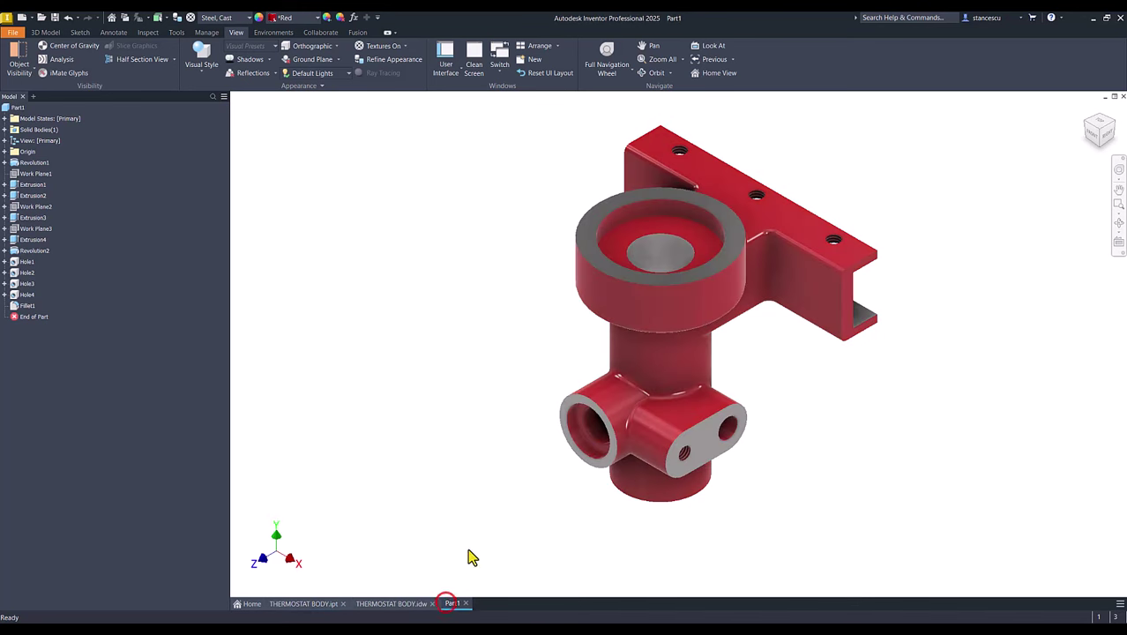
# Step: Switch Part1's lighting style to Default Lights and compare it against THERMOSTAT BODY.ipt
pyautogui.click(349, 74)
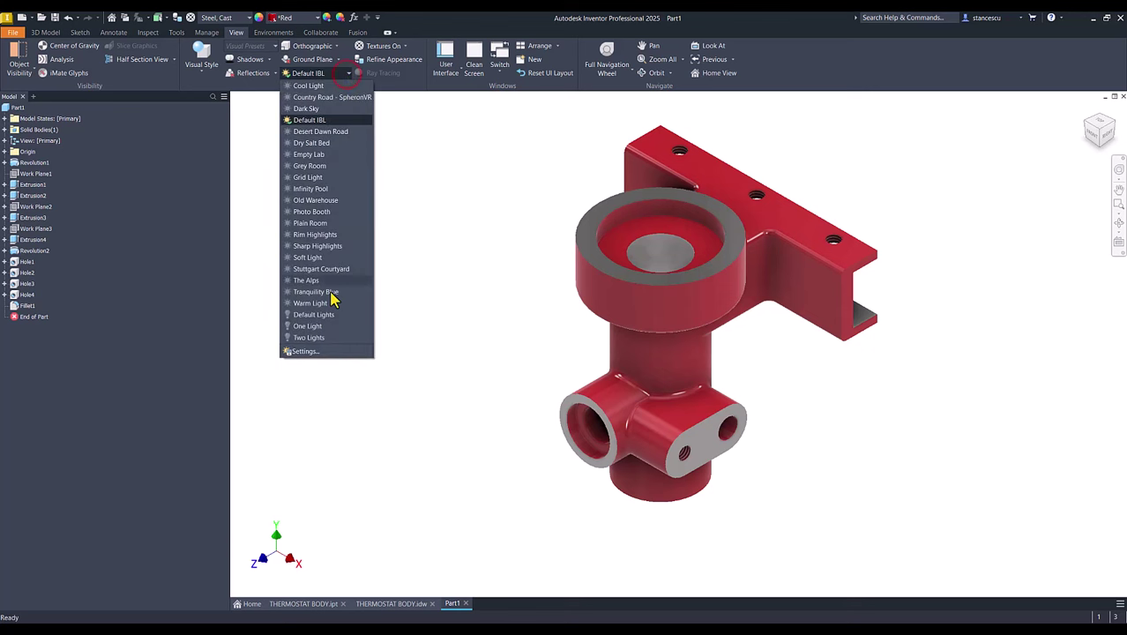
pyautogui.click(313, 316)
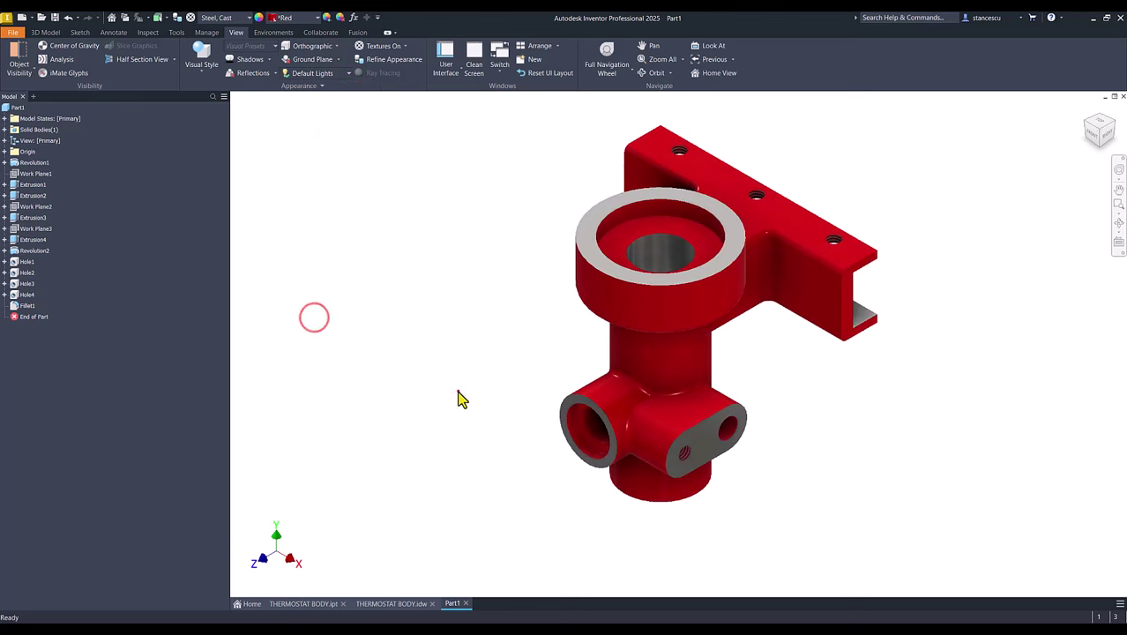
pyautogui.click(286, 605)
pyautogui.click(450, 605)
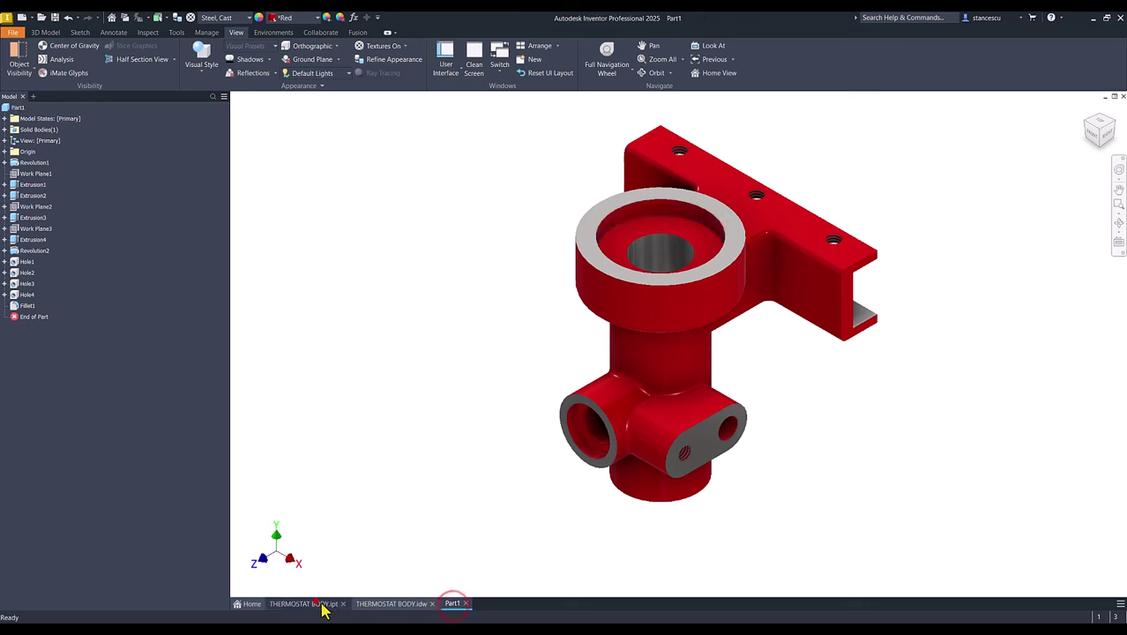
pyautogui.click(313, 604)
pyautogui.click(450, 604)
pyautogui.click(326, 604)
pyautogui.click(450, 604)
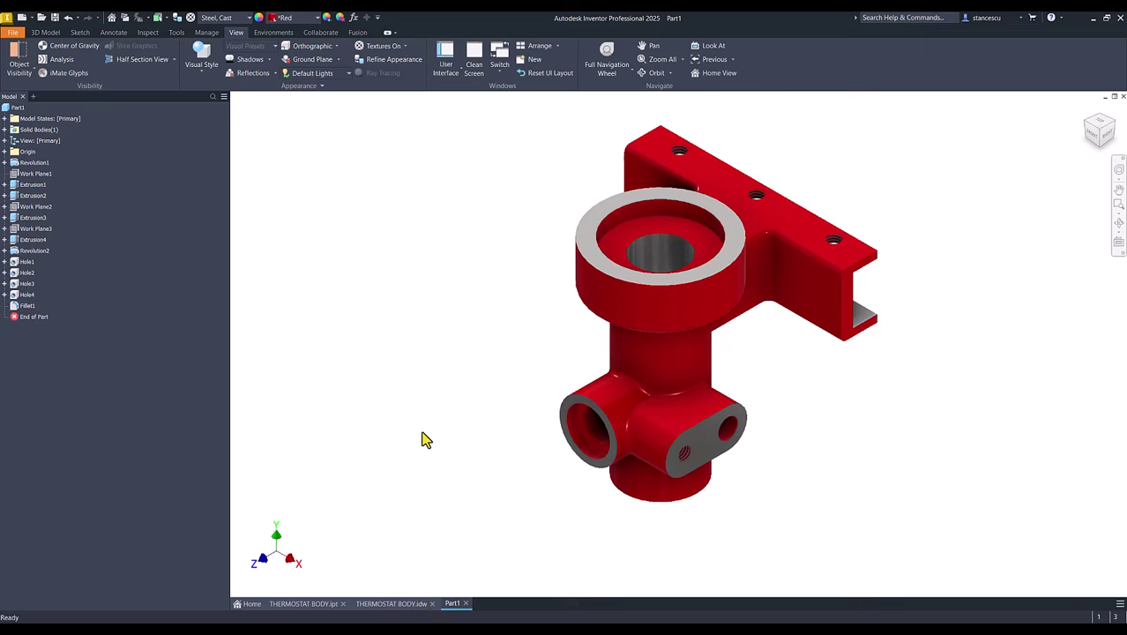